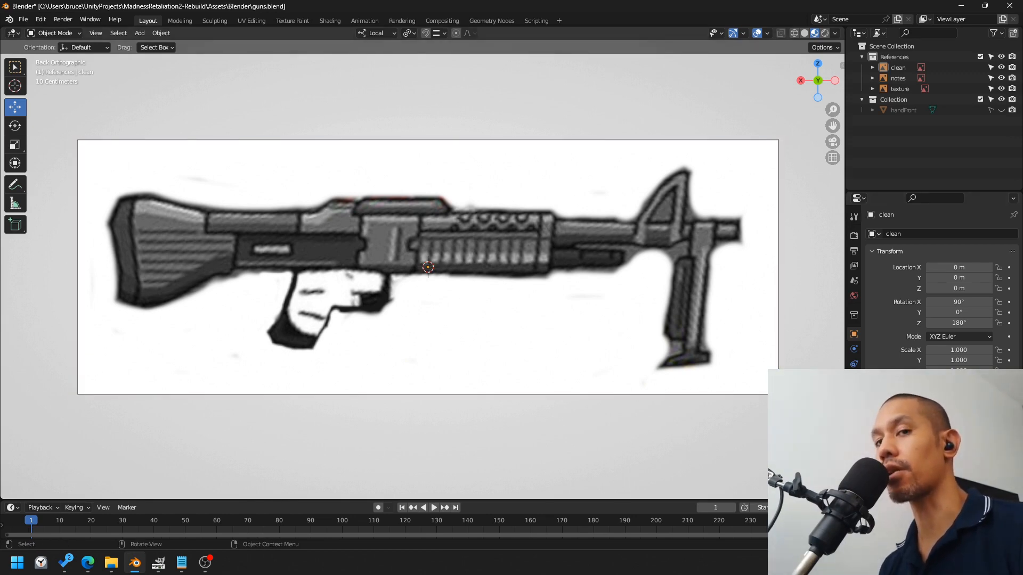
# Step: Show the notes and texture reference images in turn, and leave only the clean reference visible
pyautogui.hotkey('shift', 'h')
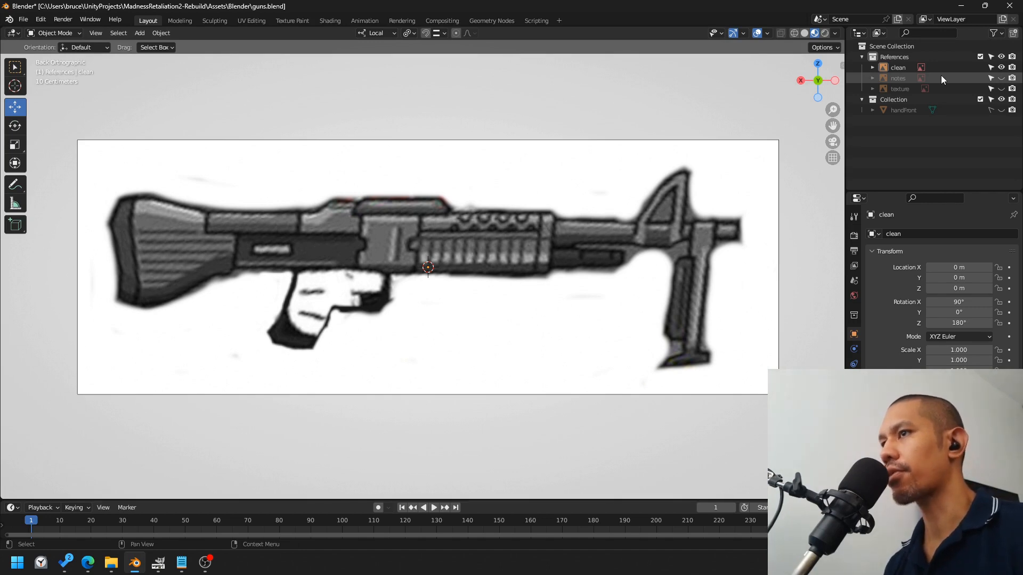
pyautogui.click(1001, 67)
pyautogui.click(1002, 78)
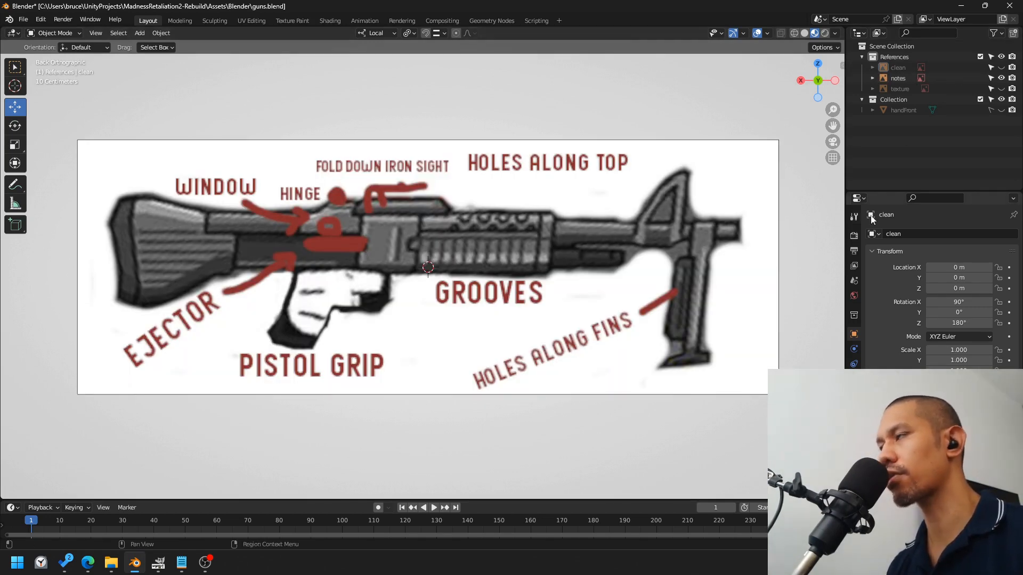
pyautogui.click(1002, 77)
pyautogui.click(1001, 88)
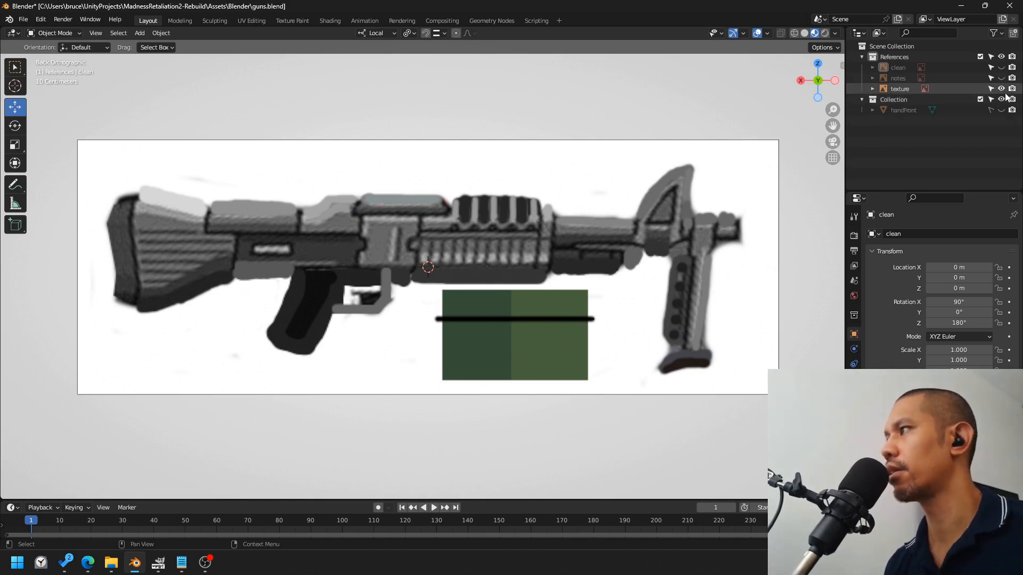
pyautogui.click(1001, 88)
pyautogui.click(1001, 67)
# Step: Add a cube, scale its mesh to 0.1 in Edit Mode and move it onto the pistol grip in the reference
pyautogui.click(139, 33)
pyautogui.moveTo(160, 42)
pyautogui.click(285, 57)
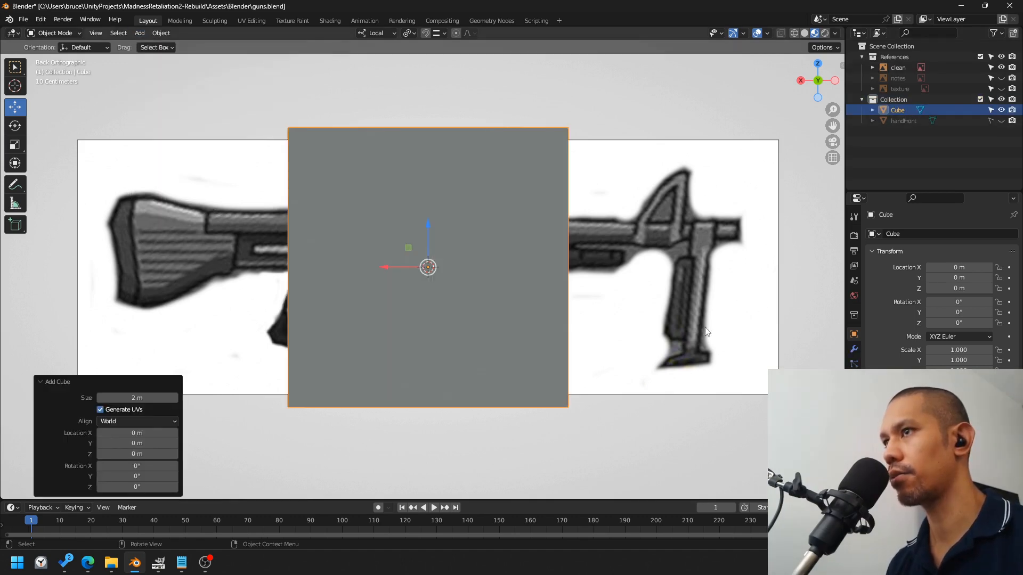
pyautogui.press('Tab')
pyautogui.write('s.1')
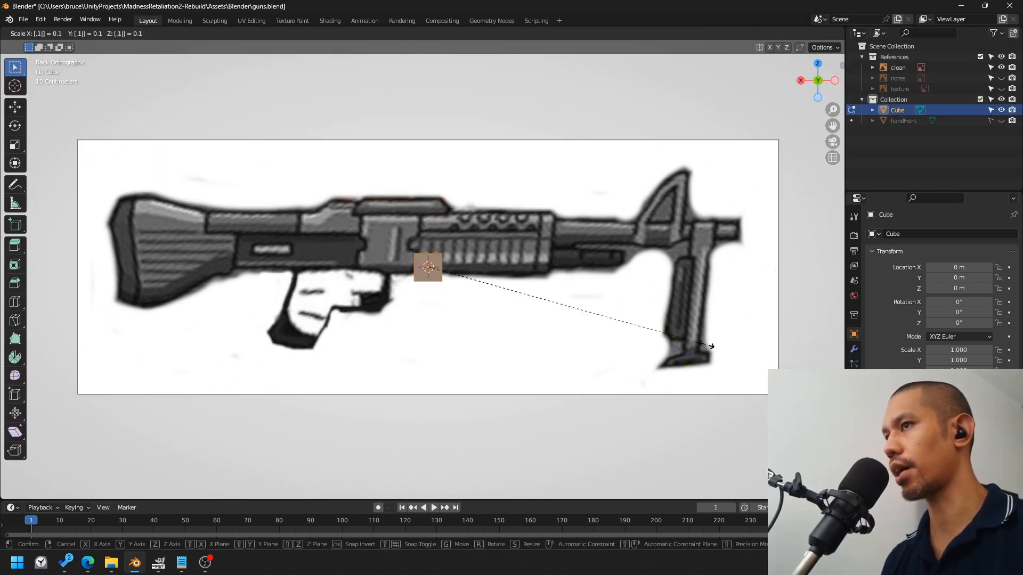
pyautogui.press('Return')
pyautogui.press('g')
pyautogui.click(312, 336)
# Step: Turn on X-ray and move the block's rear and front vertices outward to match the width of the grip's top
pyautogui.scroll(1, 376, 331)
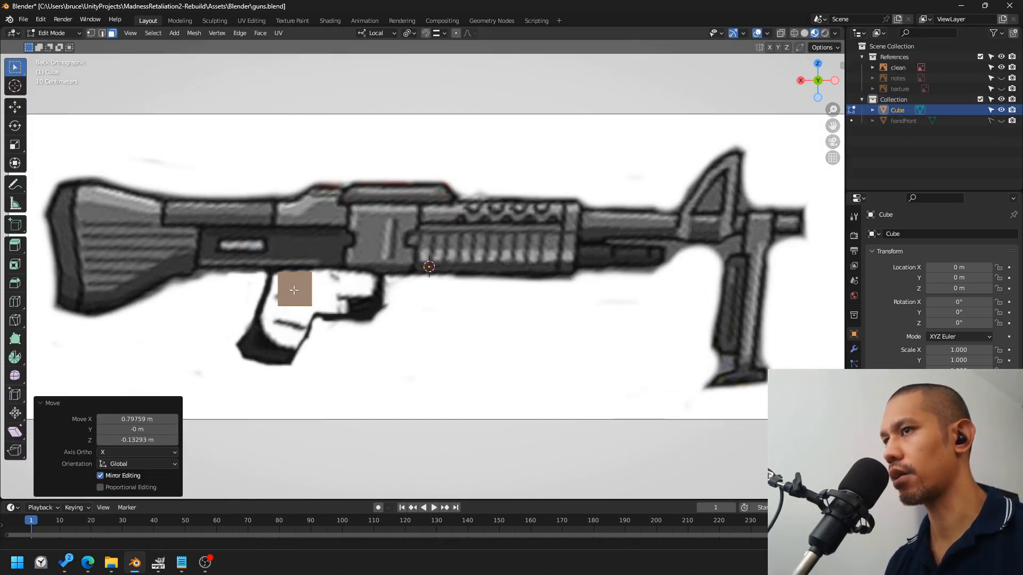
pyautogui.scroll(5, 376, 331)
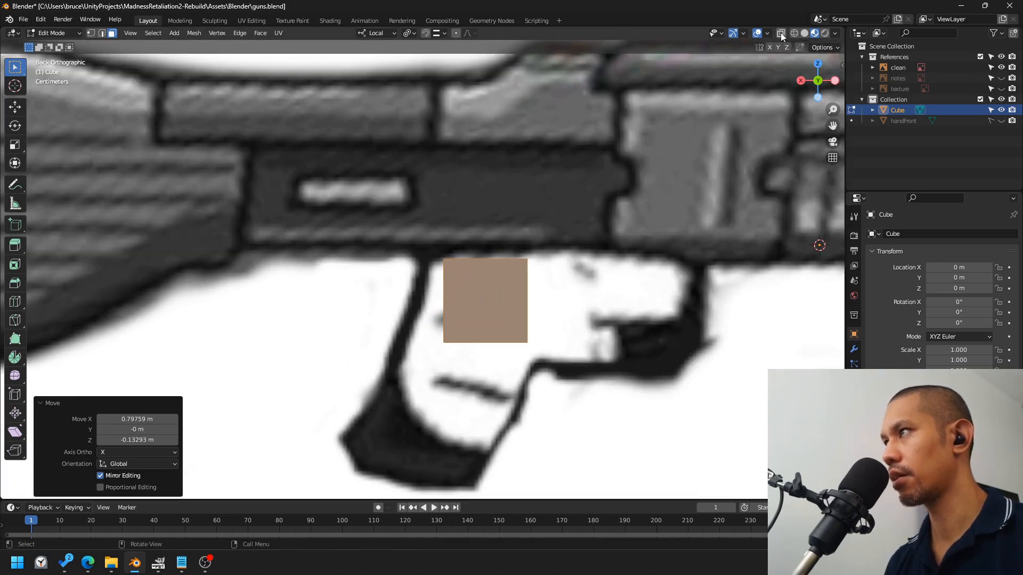
pyautogui.click(781, 34)
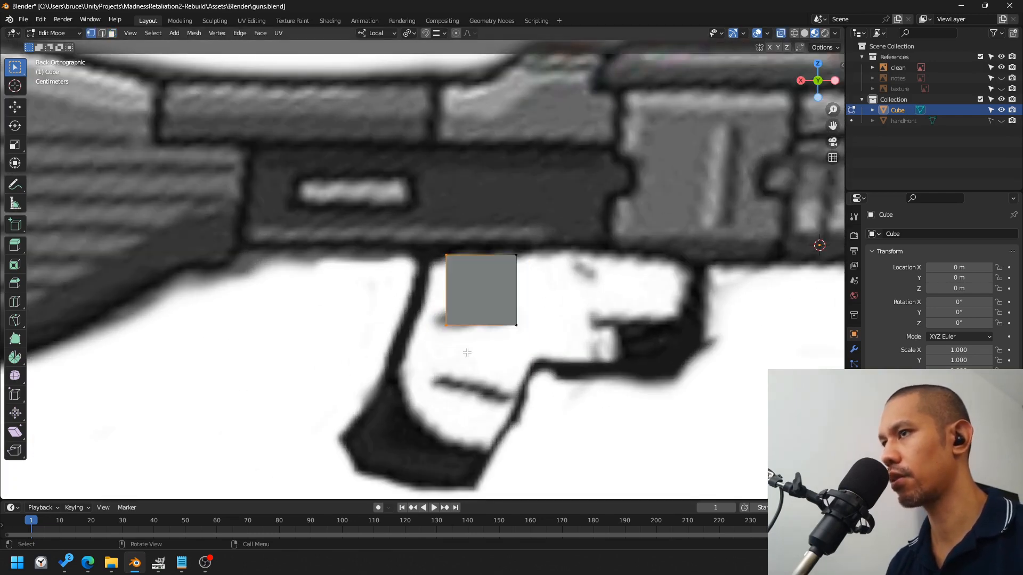
pyautogui.press('g')
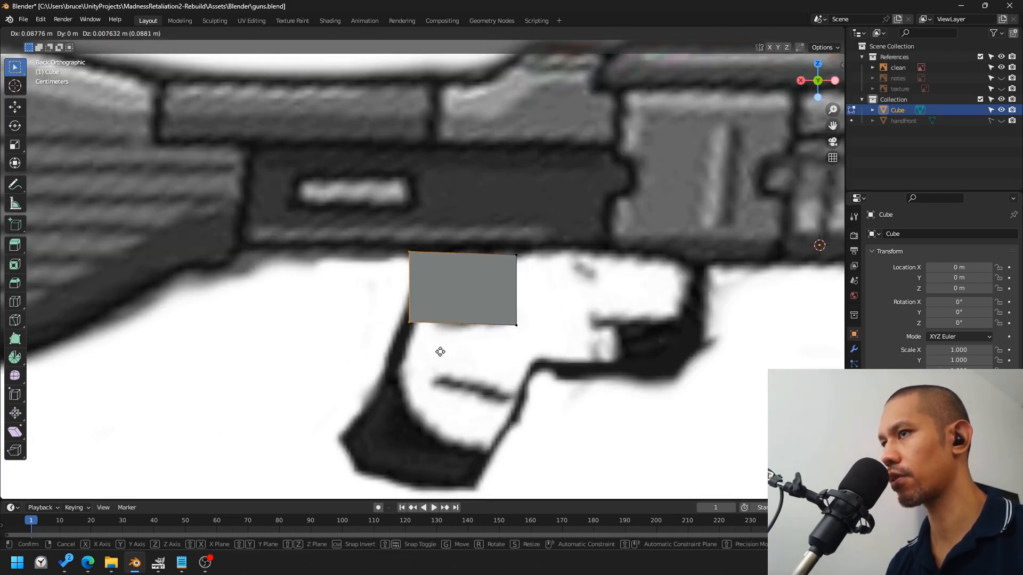
pyautogui.click(440, 351)
pyautogui.moveTo(588, 221); pyautogui.dragTo(446, 387)
pyautogui.press('g')
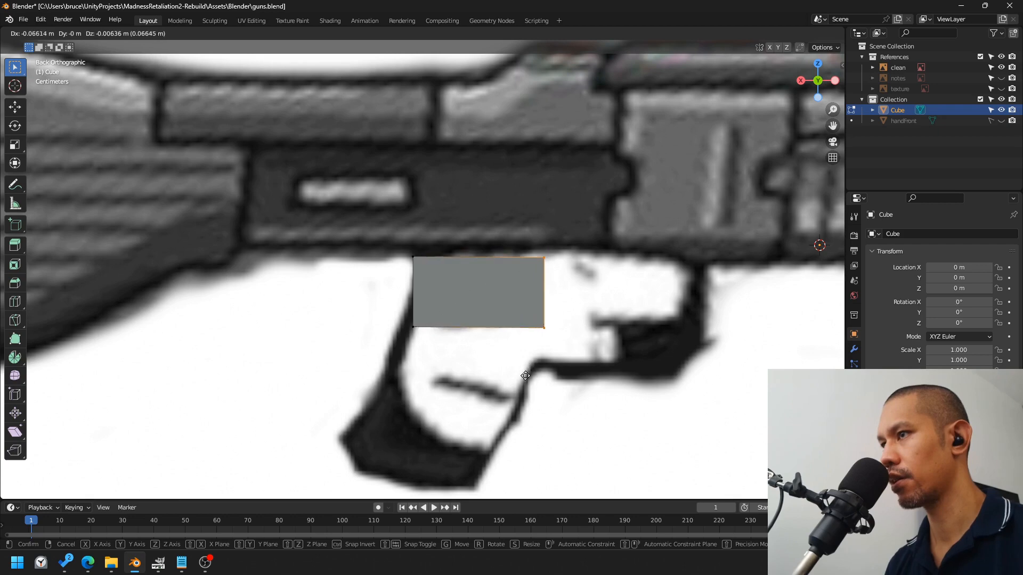
pyautogui.click(525, 376)
pyautogui.click(526, 364)
# Step: Move the block's lower vertices down to follow the slanted outline of the pistol grip's upper half
pyautogui.moveTo(576, 307); pyautogui.dragTo(383, 379)
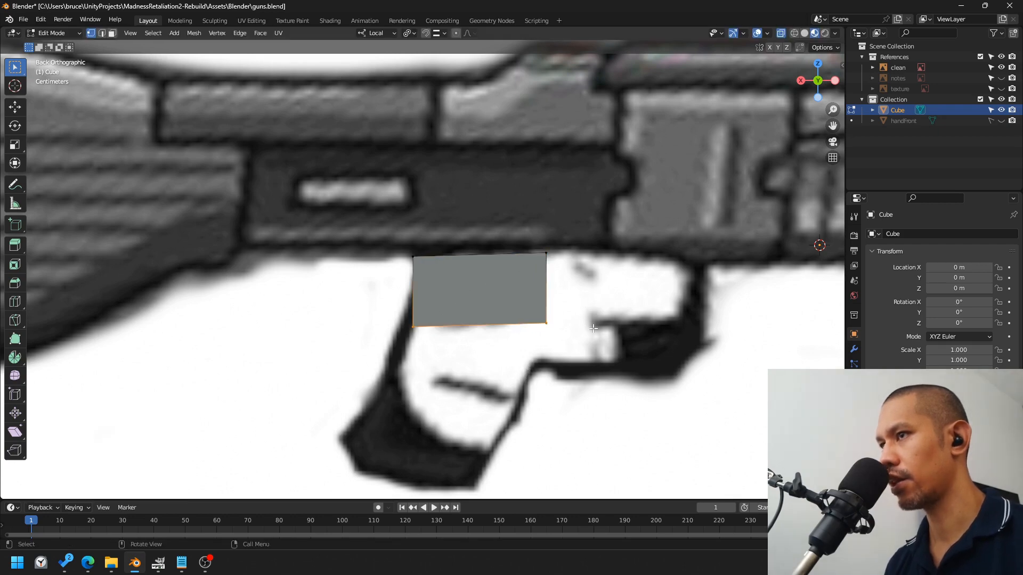
pyautogui.press('g')
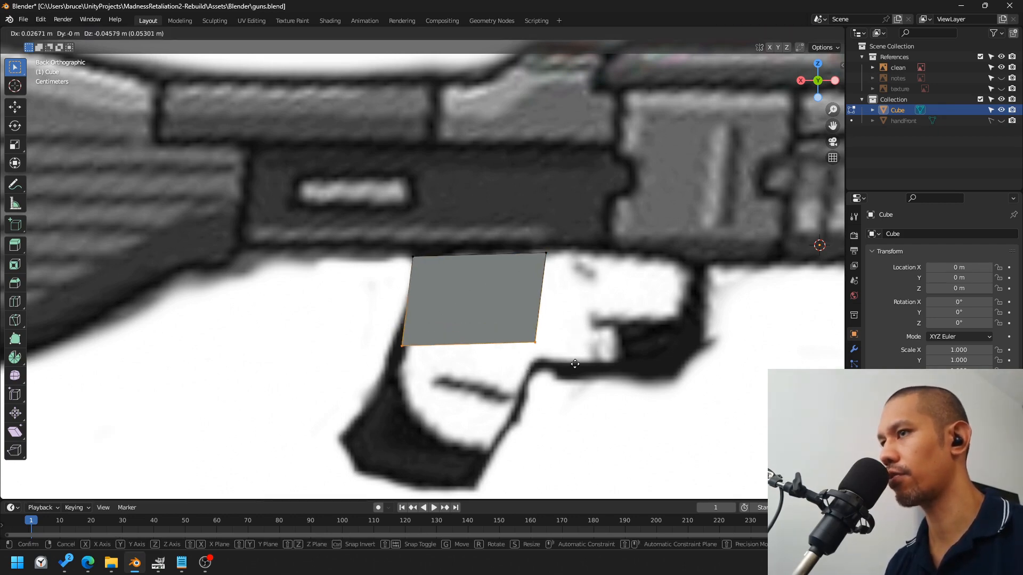
pyautogui.click(577, 363)
pyautogui.moveTo(578, 318); pyautogui.dragTo(500, 376)
pyautogui.press('g')
pyautogui.click(540, 403)
# Step: Extrude the block's underside downward and move the new rear and front vertices onto the grip's outline
pyautogui.press('e')
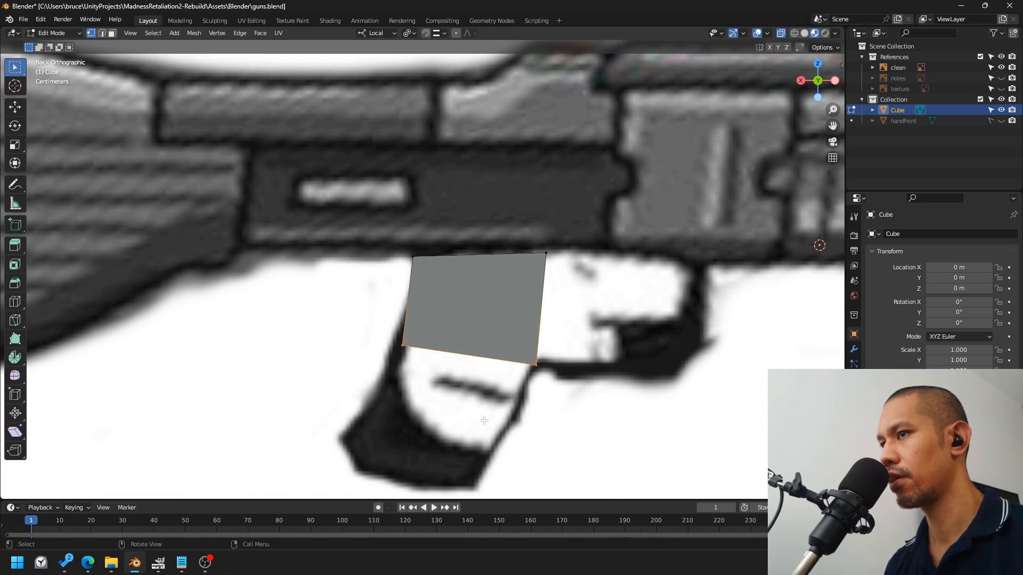
pyautogui.click(433, 377)
pyautogui.press('g')
pyautogui.click(350, 416)
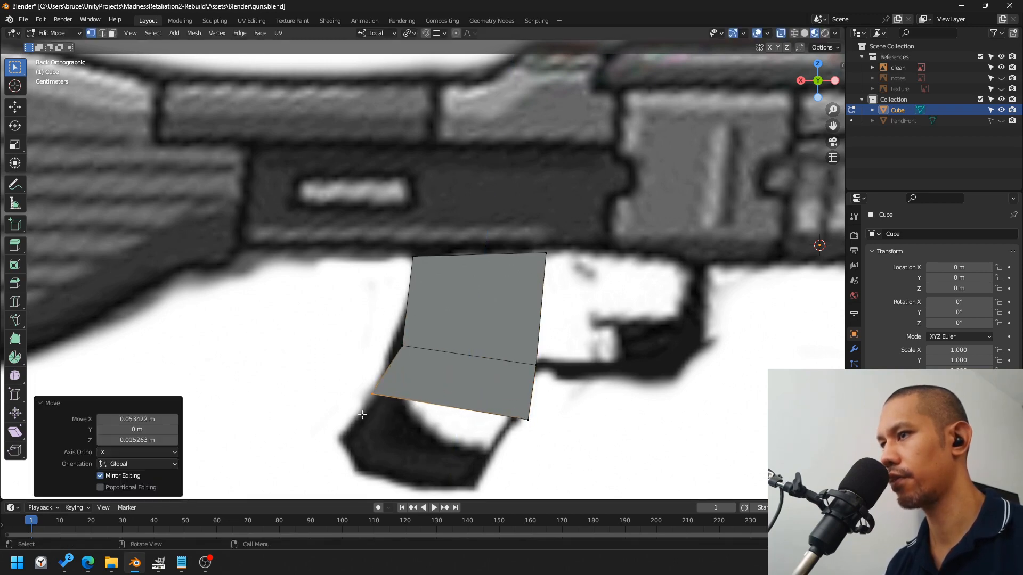
pyautogui.moveTo(614, 415); pyautogui.dragTo(469, 456)
pyautogui.press('g')
pyautogui.click(411, 65)
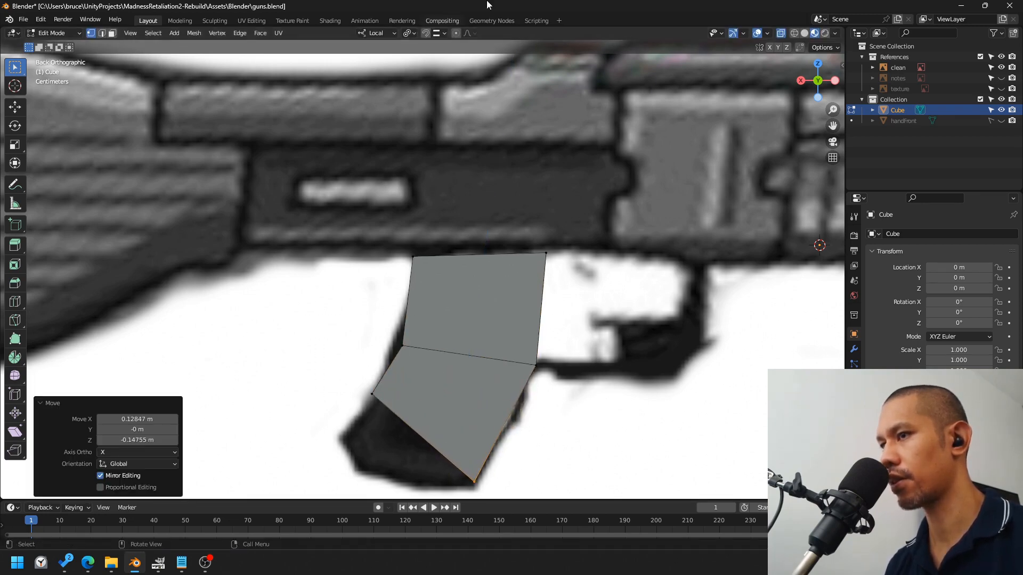
# Step: Extrude the lower end face once more and move its vertices to form the angled base of the grip
pyautogui.press('3')
pyautogui.press('e')
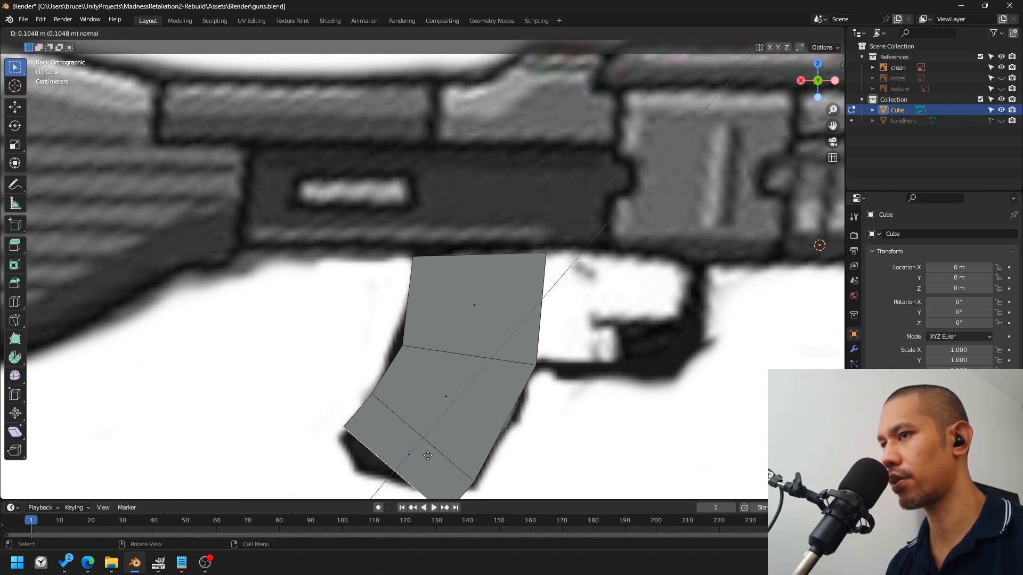
pyautogui.click(493, 454)
pyautogui.keyDown('shift'); pyautogui.moveTo(428, 456); pyautogui.dragTo(479, 320, button='middle'); pyautogui.keyUp('shift')
pyautogui.moveTo(424, 270); pyautogui.dragTo(368, 310)
pyautogui.moveTo(417, 261); pyautogui.dragTo(388, 297)
pyautogui.press('g')
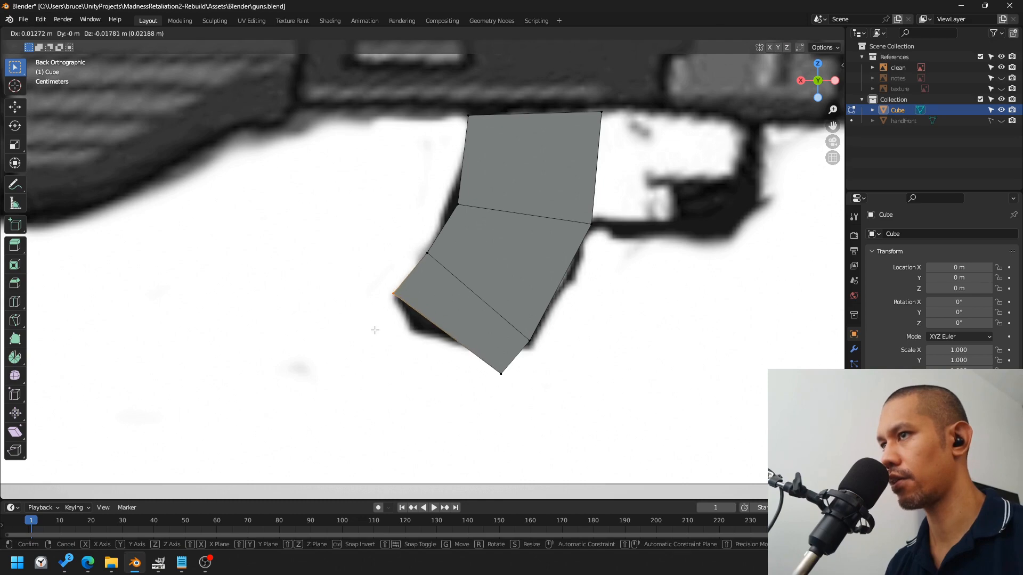
pyautogui.click(383, 304)
pyautogui.moveTo(517, 351); pyautogui.dragTo(465, 419)
pyautogui.press('g')
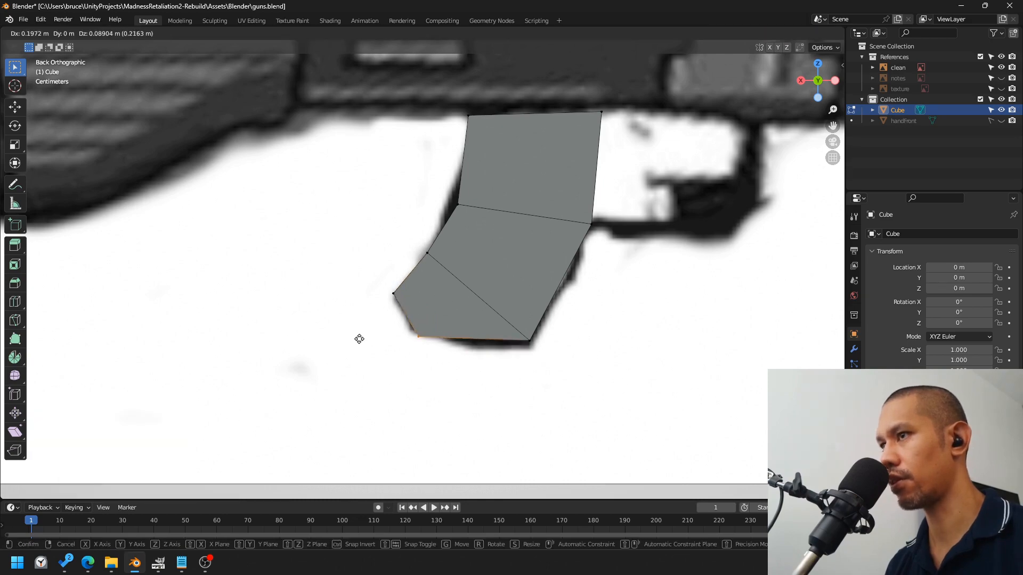
pyautogui.click(358, 338)
# Step: Move the clean reference image along its local Z axis so that it stands behind the grip mesh
pyautogui.moveTo(358, 337); pyautogui.dragTo(521, 223, button='middle')
pyautogui.scroll(-6, 521, 224)
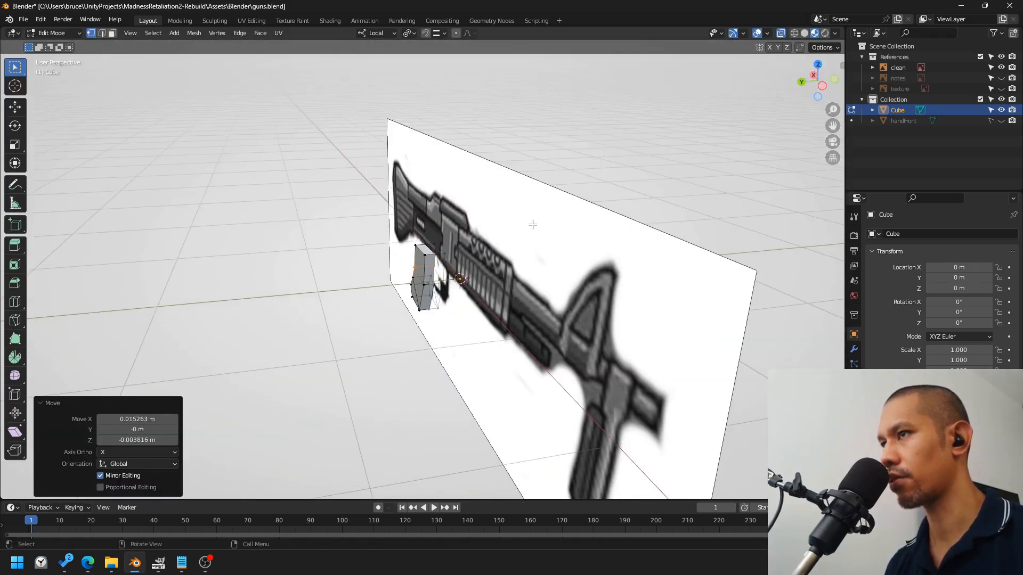
pyautogui.press('Tab')
pyautogui.click(515, 247)
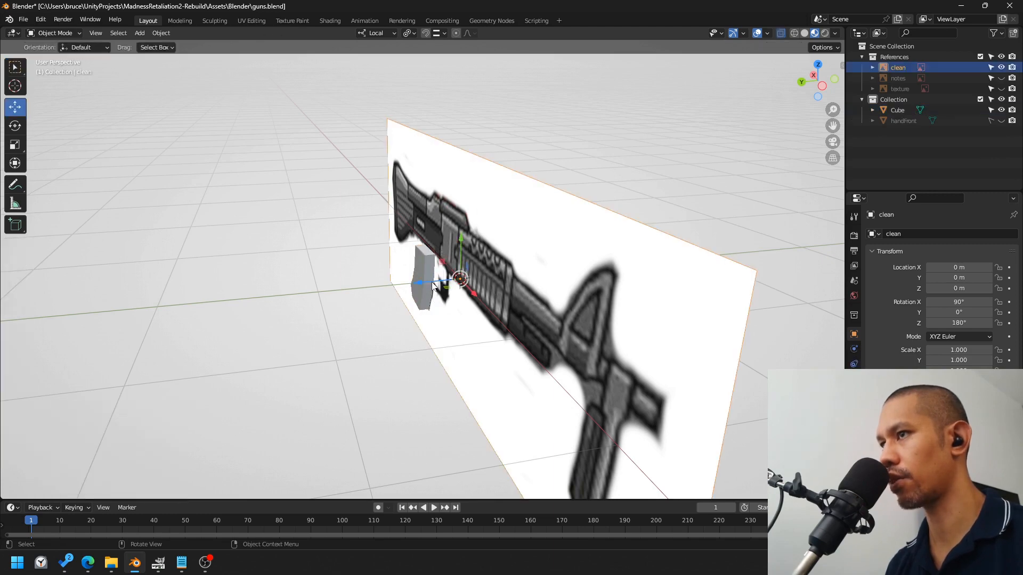
pyautogui.moveTo(422, 283); pyautogui.dragTo(472, 280)
# Step: Narrow the grip mesh by scaling it to about 0.7 along its local Y axis
pyautogui.click(429, 278)
pyautogui.press('Tab')
pyautogui.press('s')
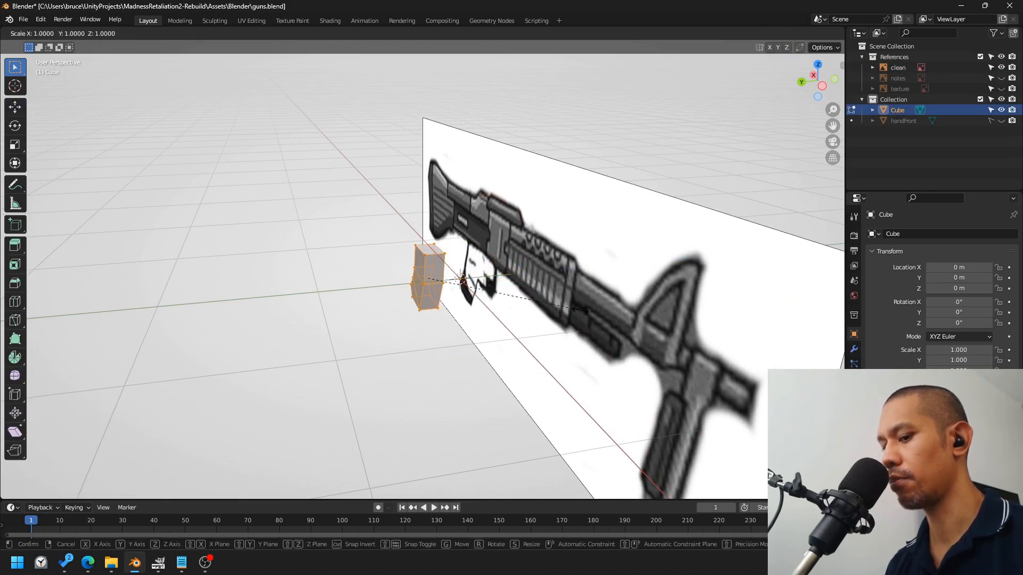
pyautogui.press('y')
pyautogui.press('y')
pyautogui.click(526, 322)
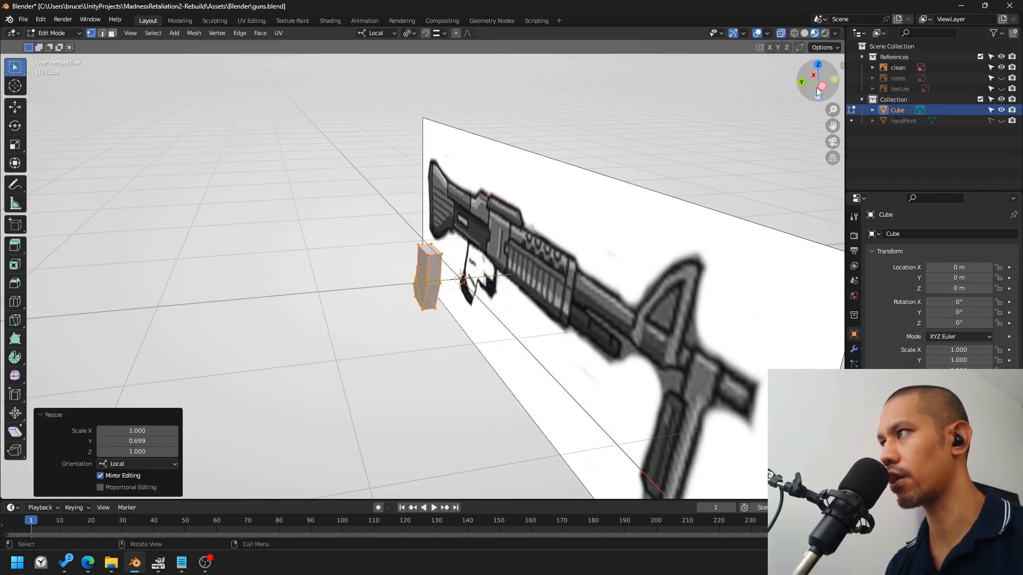
# Step: Return to Object Mode and rename the shaped cube as grip
pyautogui.click(802, 82)
pyautogui.press('Tab')
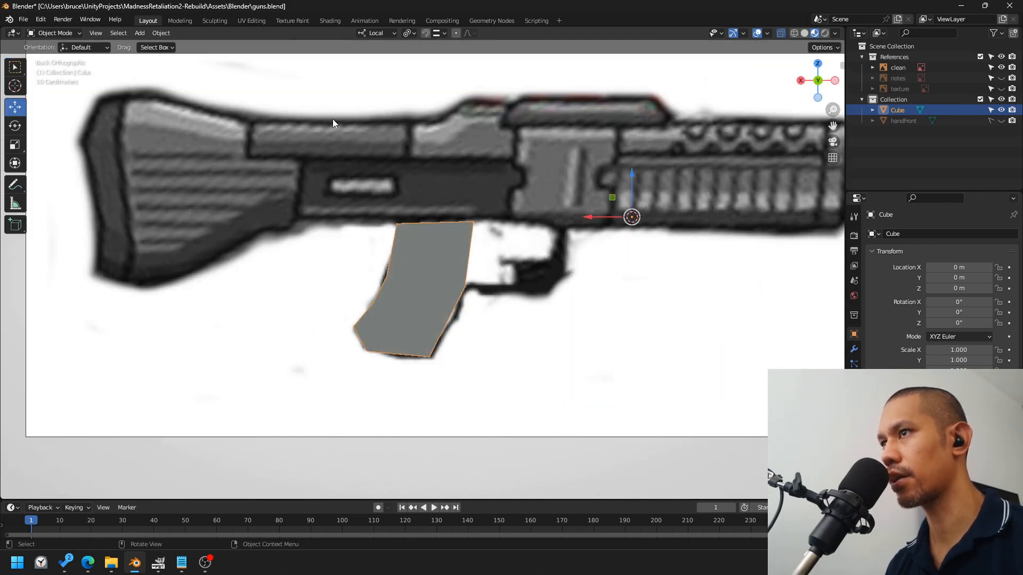
pyautogui.doubleClick(898, 110)
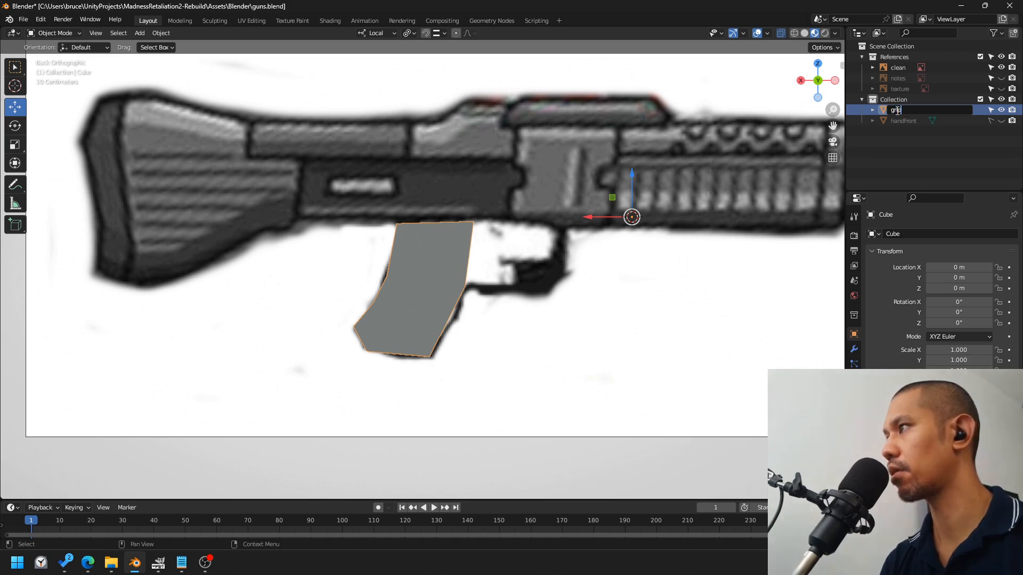
pyautogui.write('grip')
# Step: Add a second cube and name it body
pyautogui.click(140, 33)
pyautogui.moveTo(155, 42)
pyautogui.click(248, 50)
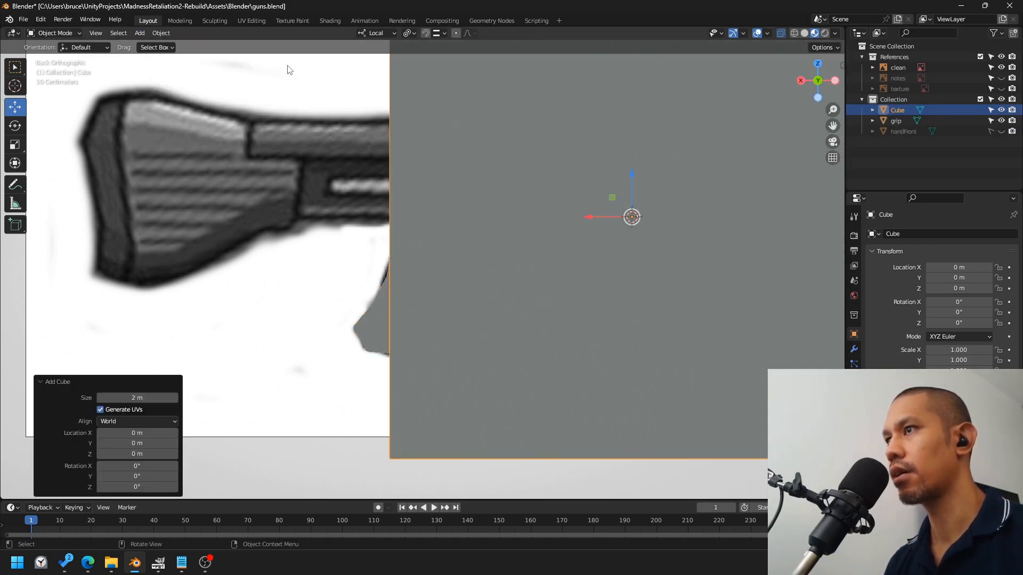
pyautogui.doubleClick(900, 110)
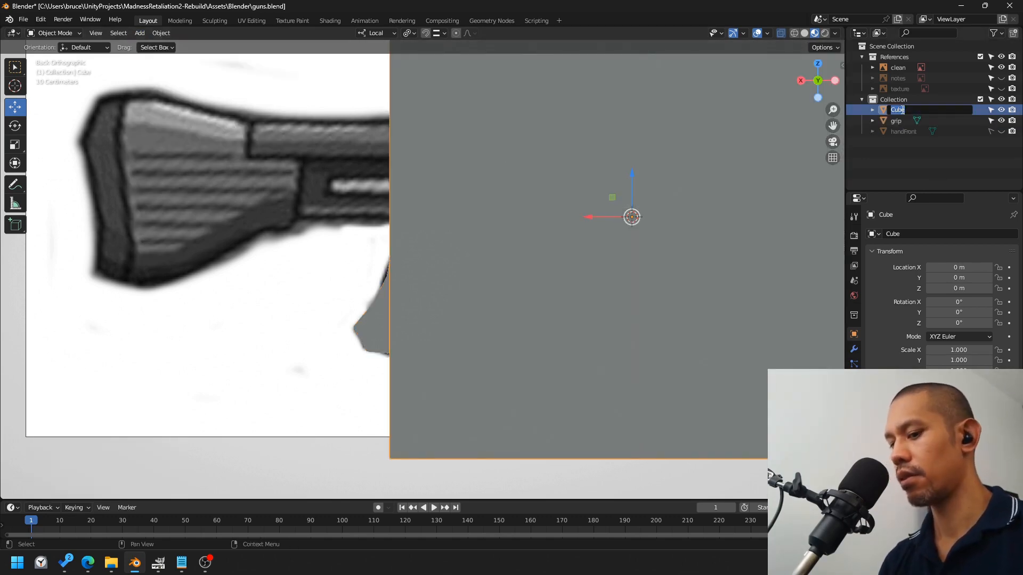
pyautogui.press('Return')
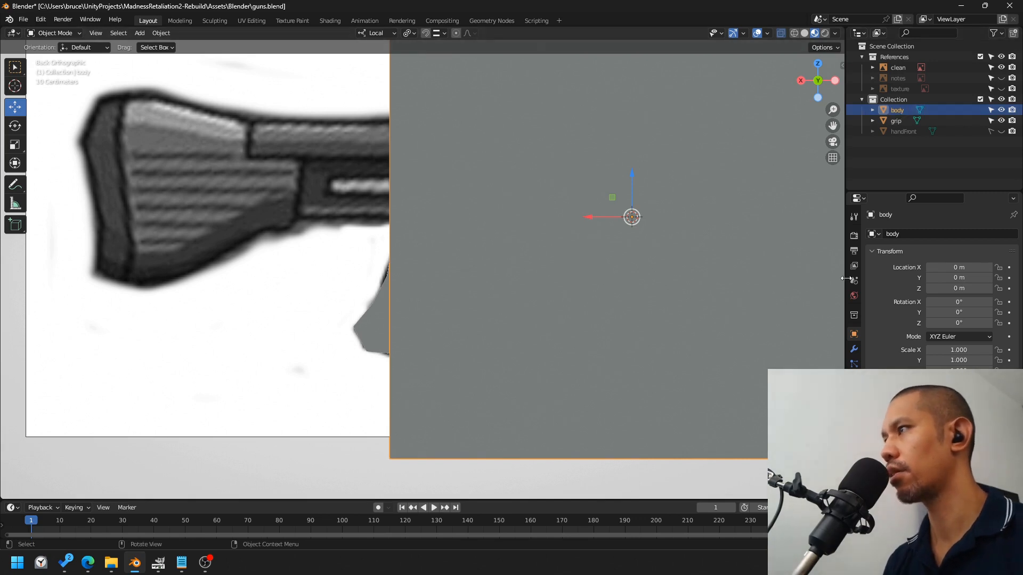
# Step: Scale the body mesh to about 0.213 in Edit Mode and move it directly above the grip
pyautogui.press('Tab')
pyautogui.press('s')
pyautogui.click(589, 285)
pyautogui.press('g')
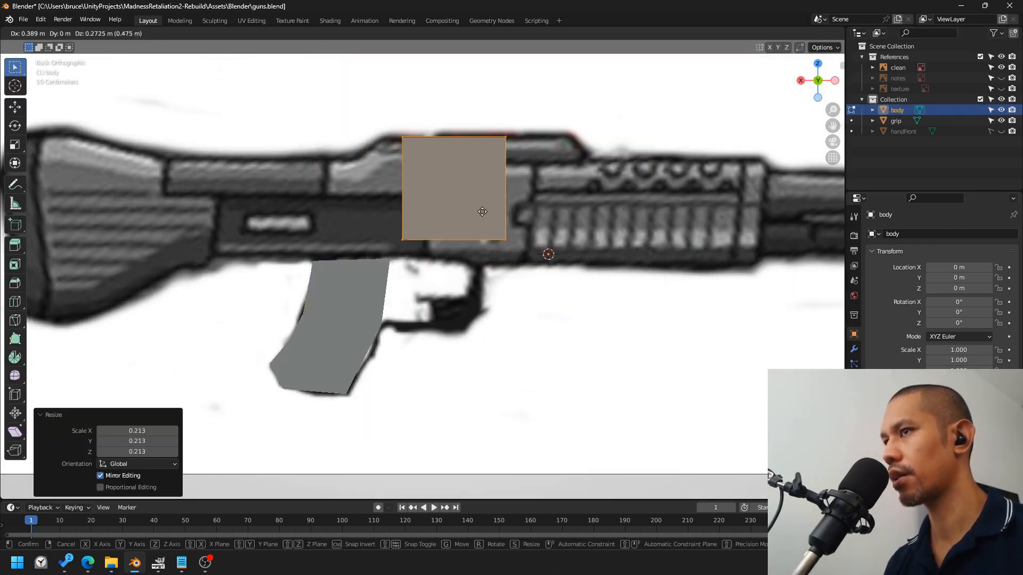
pyautogui.click(405, 245)
# Step: Move the body's rear and front vertices outward along X to span the receiver between the stock and the central block
pyautogui.moveTo(310, 146); pyautogui.dragTo(288, 282)
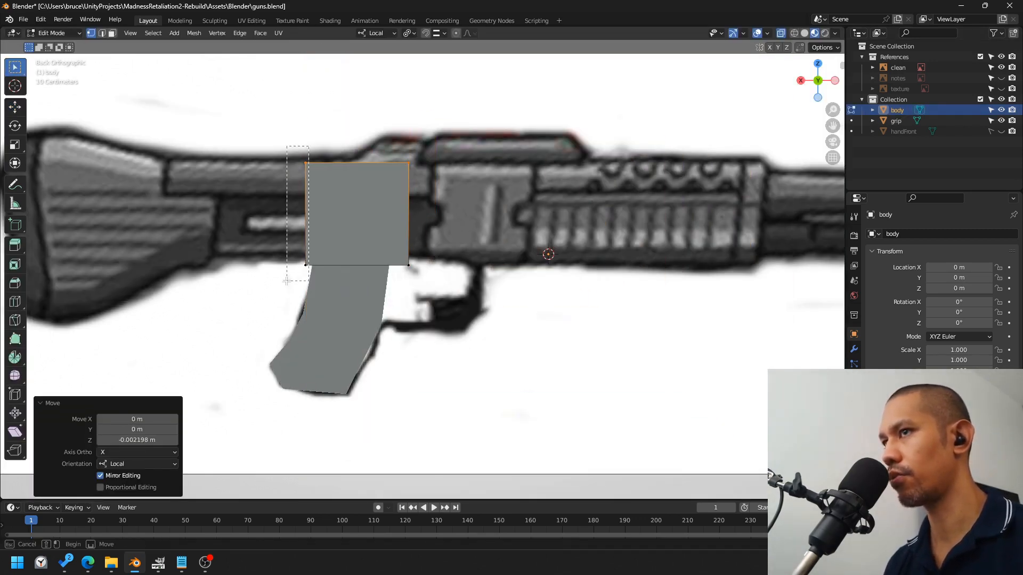
pyautogui.press('g')
pyautogui.press('x')
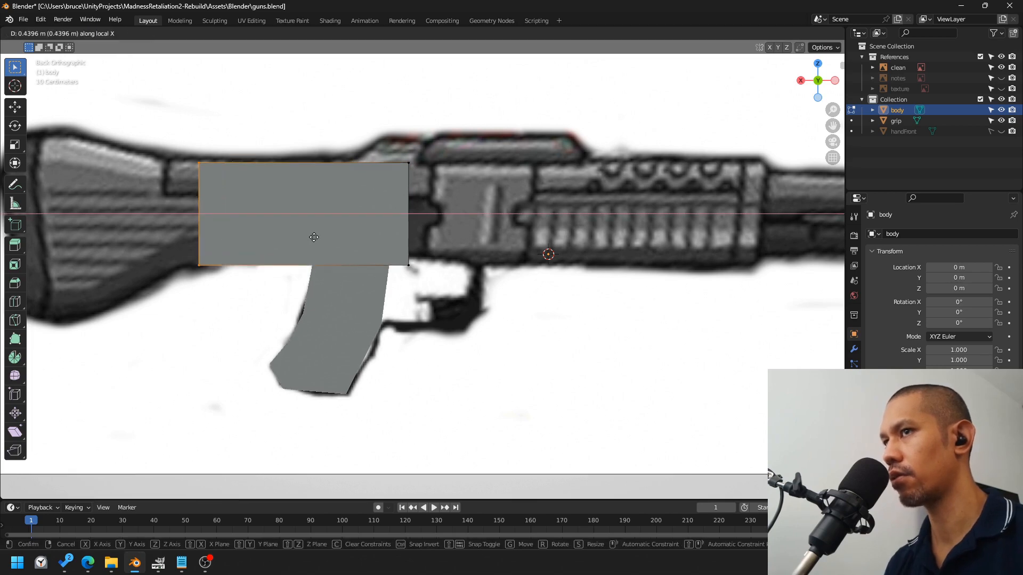
pyautogui.click(328, 240)
pyautogui.moveTo(449, 128); pyautogui.dragTo(398, 283)
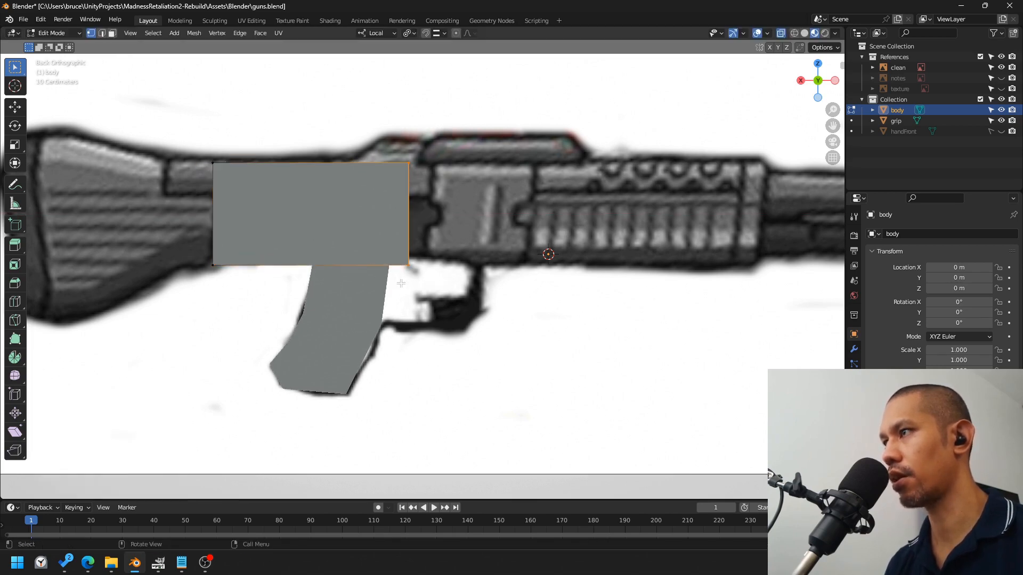
pyautogui.press('g')
pyautogui.press('x')
pyautogui.keyDown('alt'); pyautogui.keyDown('shift'); pyautogui.moveTo(469, 256); pyautogui.dragTo(441, 282, button='middle'); pyautogui.keyUp('shift'); pyautogui.keyUp('alt')
pyautogui.click(446, 283)
# Step: Lower the body's upper vertices along Z to the receiver's dividing line, and extrude the top face up to the gun's upper outline
pyautogui.moveTo(514, 144); pyautogui.dragTo(139, 230)
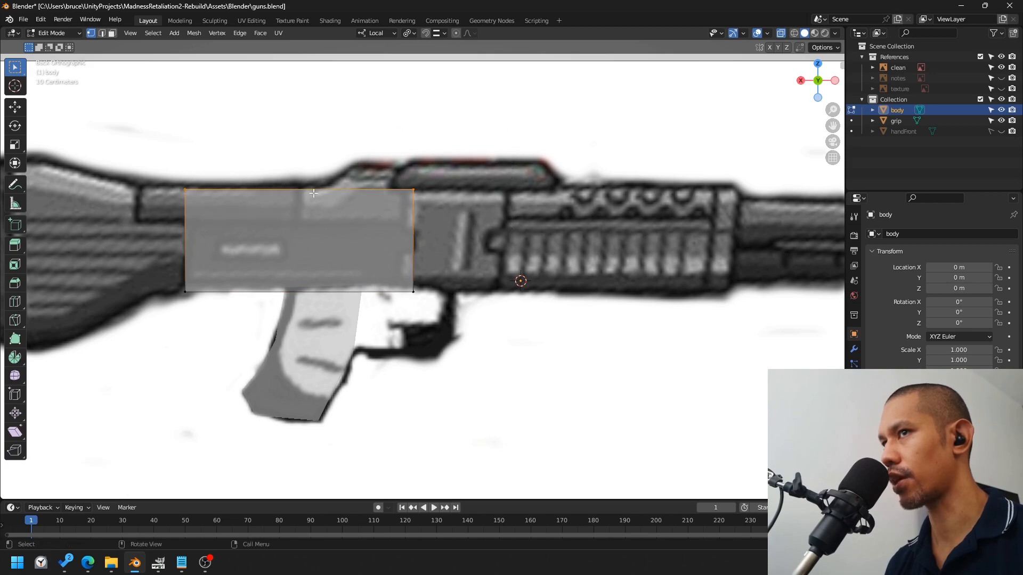
pyautogui.press('g')
pyautogui.press('z')
pyautogui.click(329, 226)
pyautogui.press('3')
pyautogui.press('e')
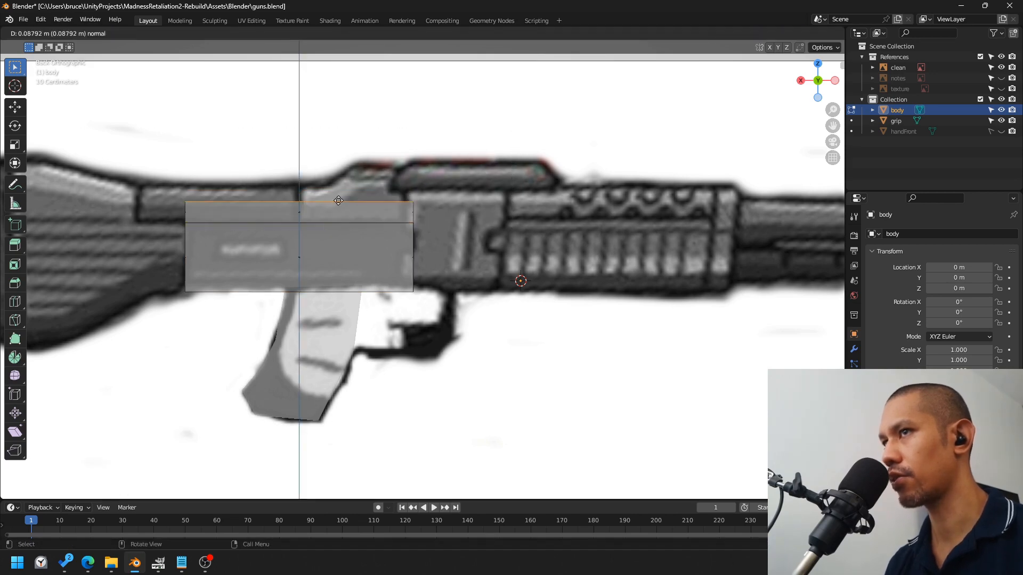
pyautogui.click(340, 190)
# Step: Extrude the rear face of the body's upper section about 0.215 m toward the stock
pyautogui.click(193, 201)
pyautogui.press('e')
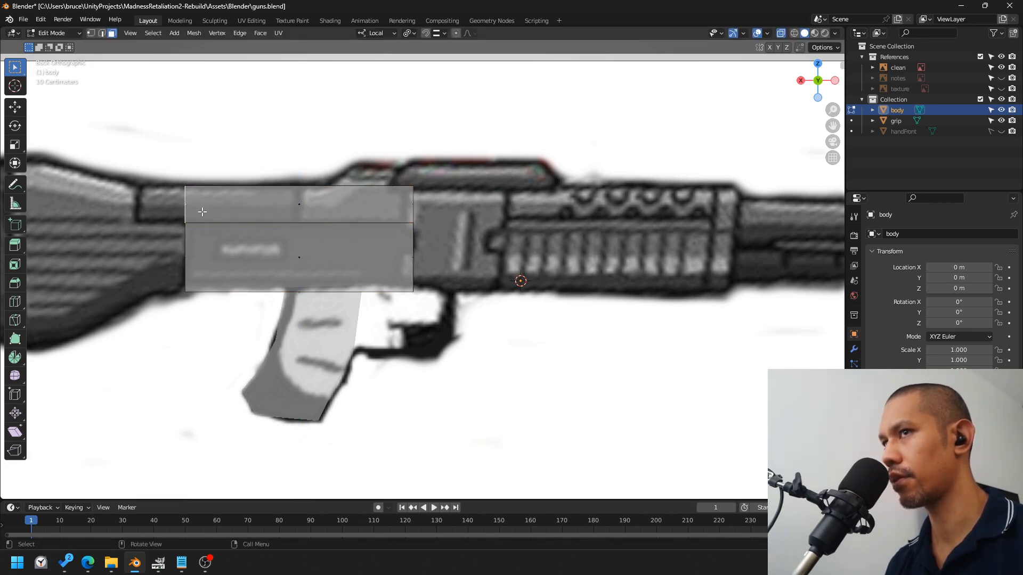
pyautogui.click(150, 208)
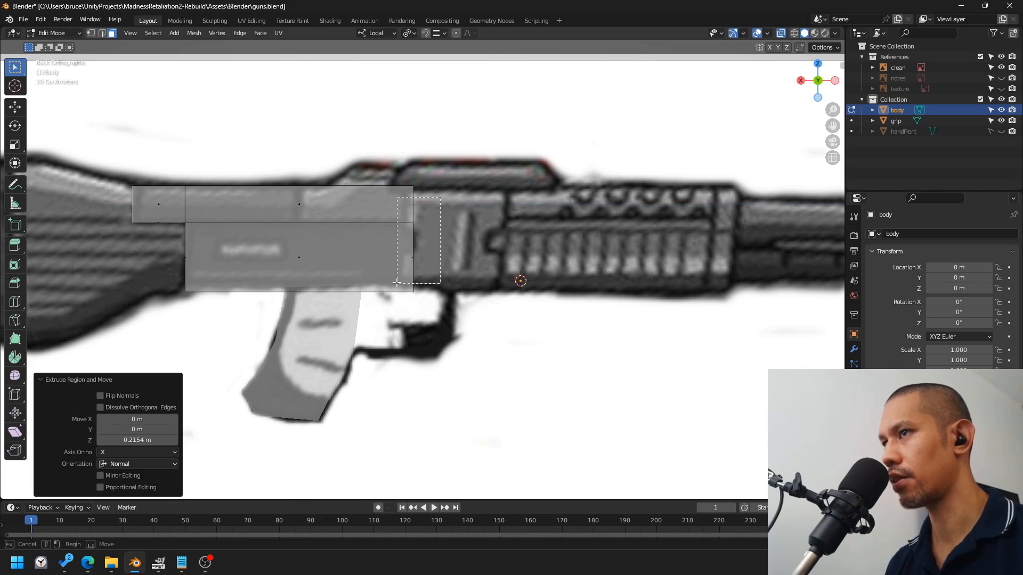
# Step: Show the notes reference image instead of the clean one, and adjust the body's front face along X to the central block's rear edge
pyautogui.click(415, 240)
pyautogui.press('g')
pyautogui.press('x')
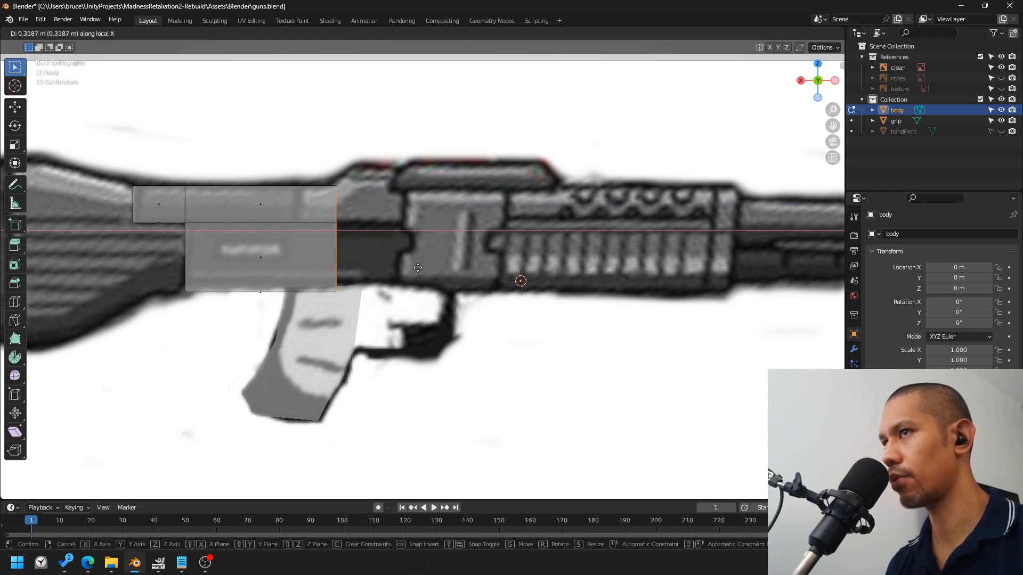
pyautogui.click(414, 267)
pyautogui.keyDown('ctrl'); pyautogui.click(1002, 77); pyautogui.keyUp('ctrl')
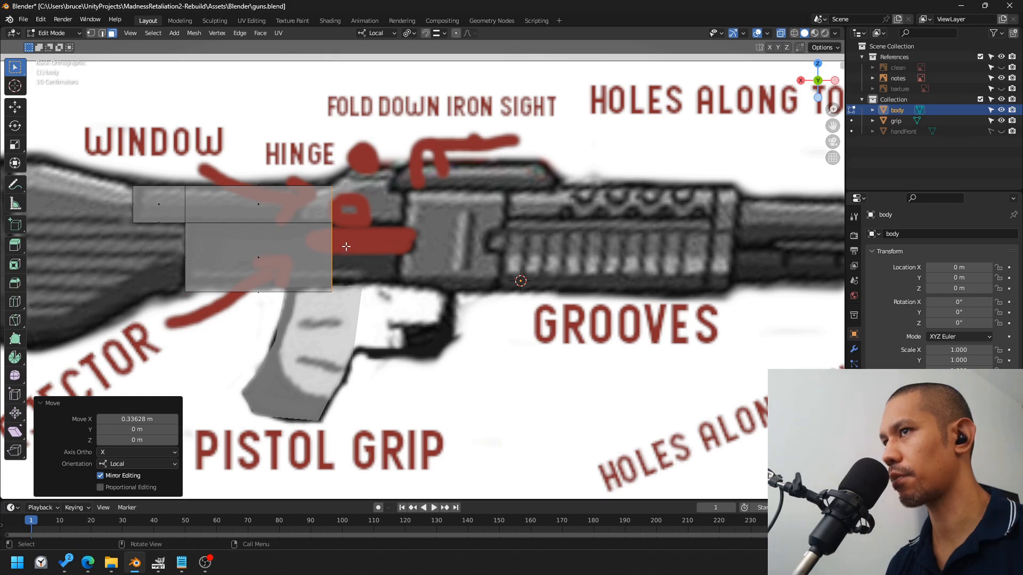
pyautogui.hotkey('ctrl', 'z')
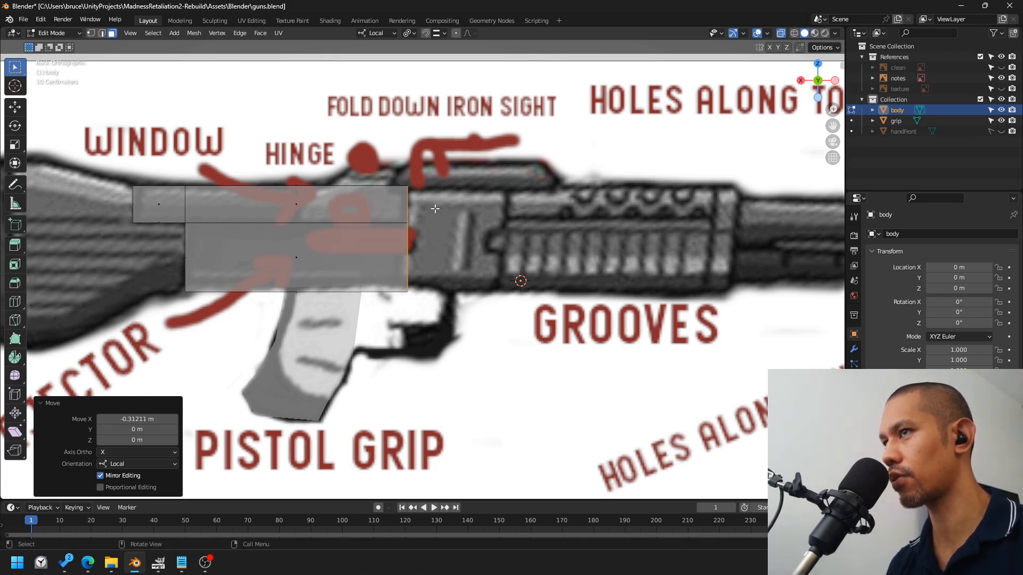
pyautogui.click(267, 274)
pyautogui.rightClick(265, 275)
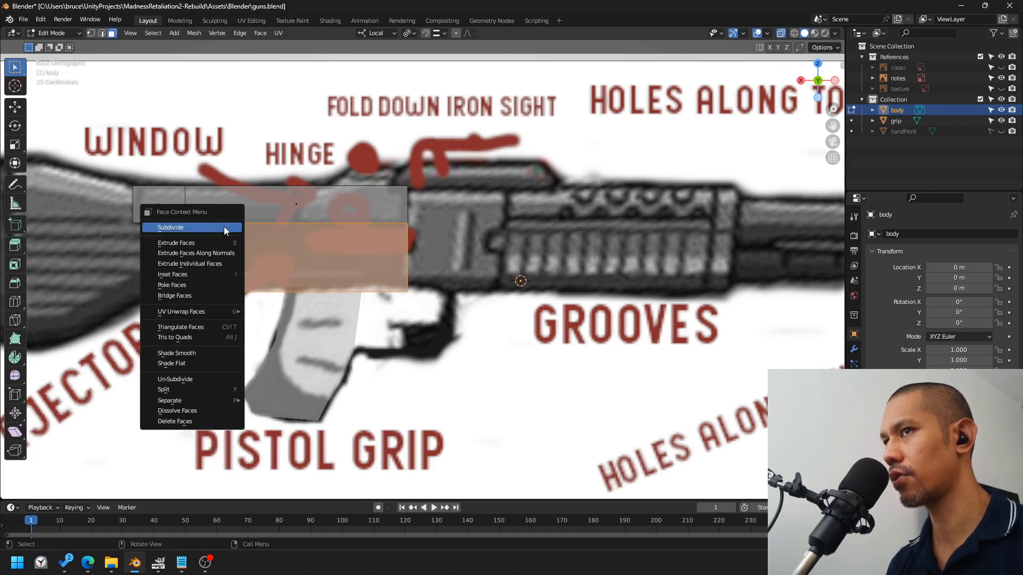
pyautogui.rightClick(224, 229)
# Step: Move the upper section's front face back about 0.336 m along X, and extrude it forward again to the central block
pyautogui.click(405, 197)
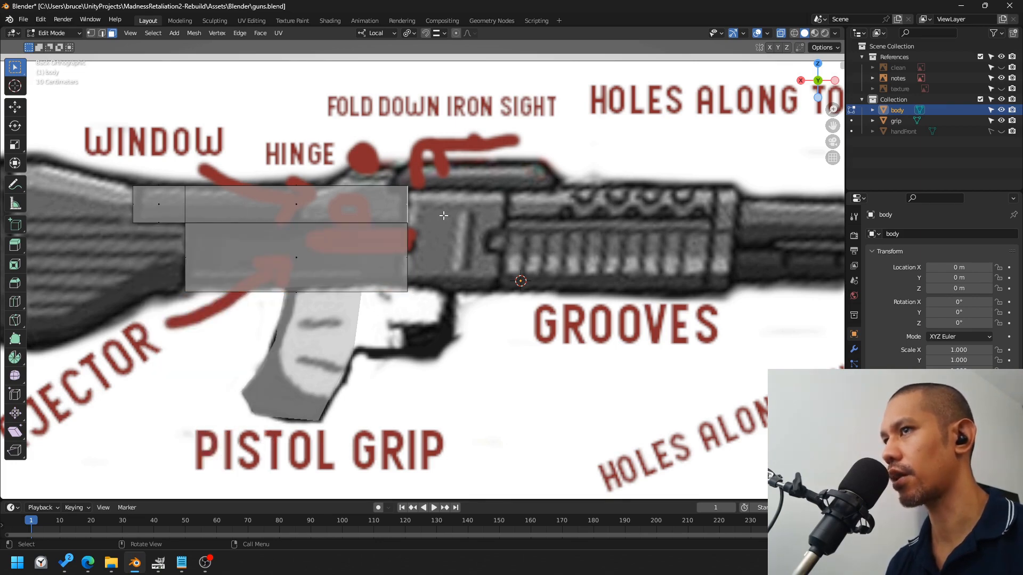
pyautogui.press('g')
pyautogui.press('x')
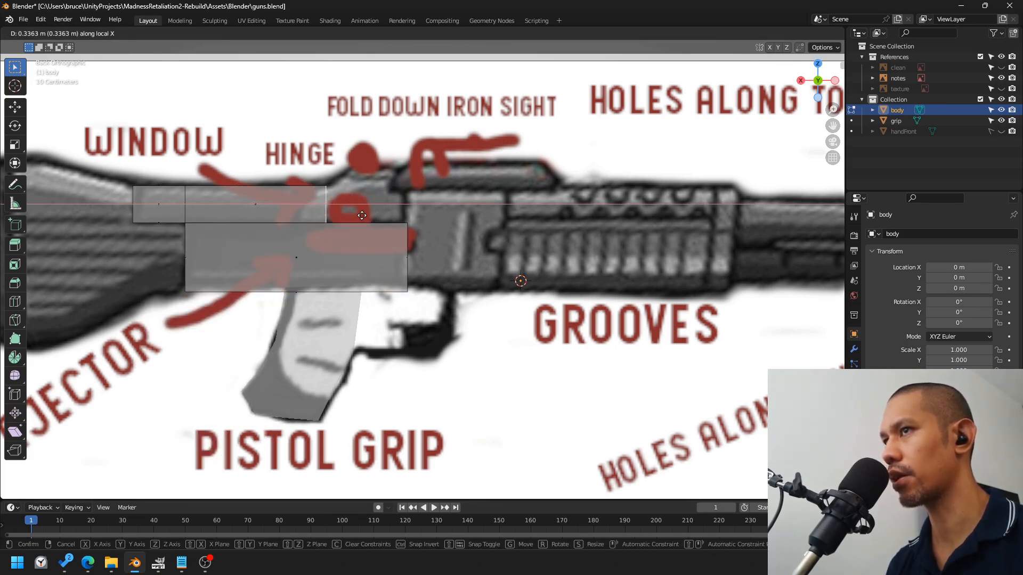
pyautogui.click(362, 216)
pyautogui.press('e')
pyautogui.click(442, 219)
# Step: Extrude the new upper segment's top face up to the hinge outline, and move its rear top vertices about 0.134 m forward for a slope
pyautogui.click(367, 185)
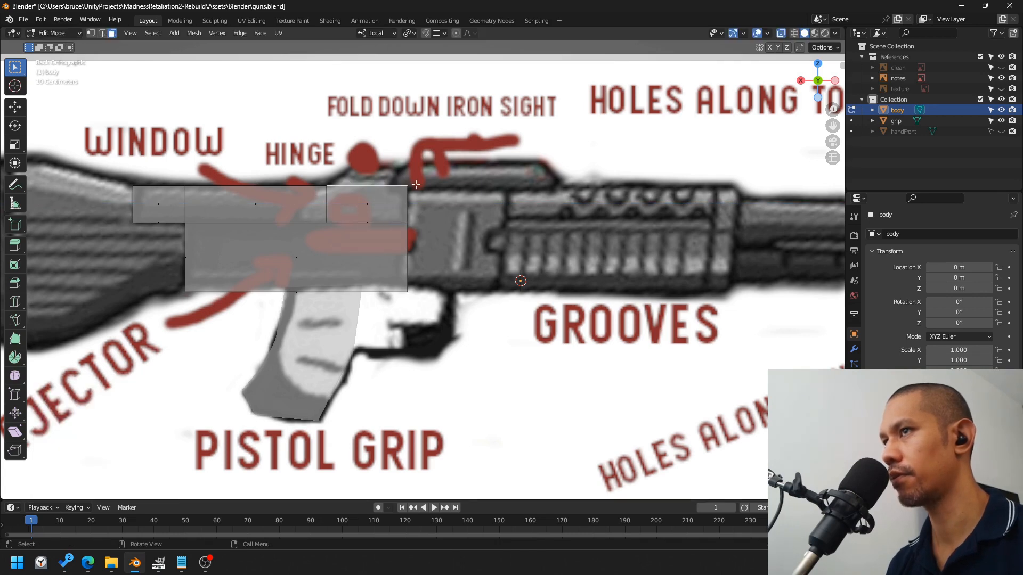
pyautogui.press('e')
pyautogui.click(382, 165)
pyautogui.press('1')
pyautogui.click(327, 161)
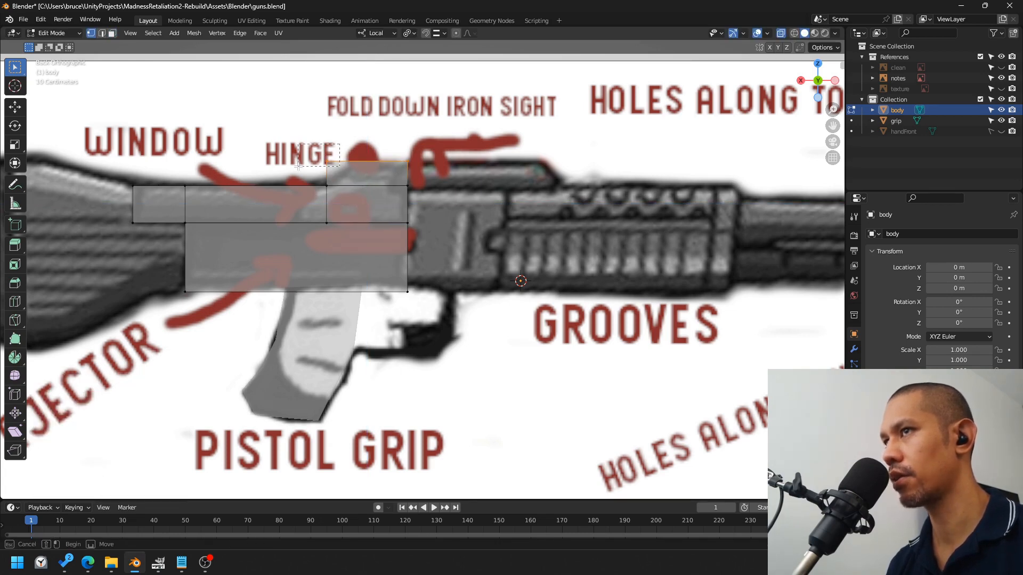
pyautogui.press('g')
pyautogui.press('x')
pyautogui.click(399, 162)
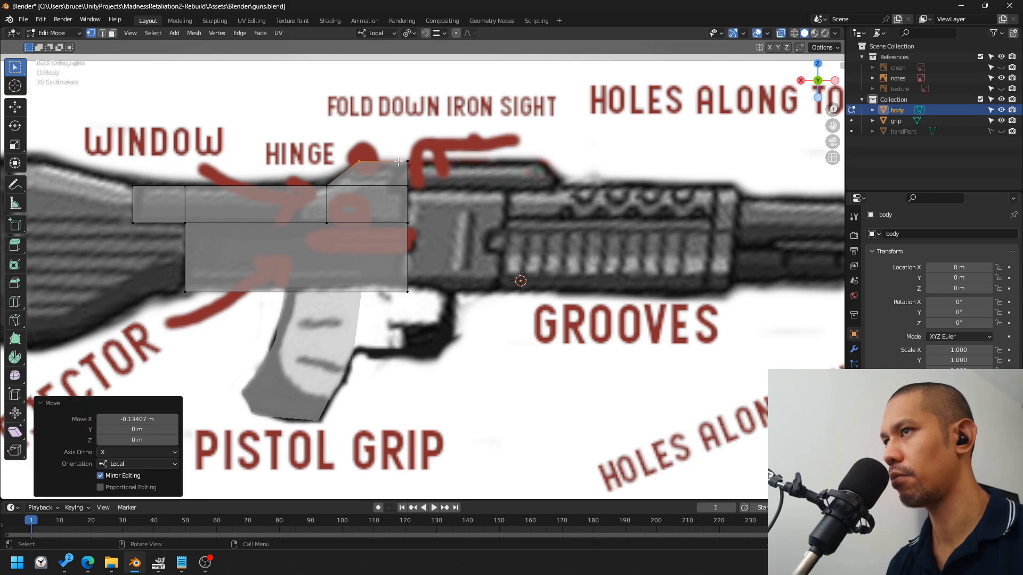
# Step: Extrude the lower section's front face about 0.41 m over the central block, and extrude that block's top face up about 0.14 m
pyautogui.press('3')
pyautogui.click(407, 258)
pyautogui.press('e')
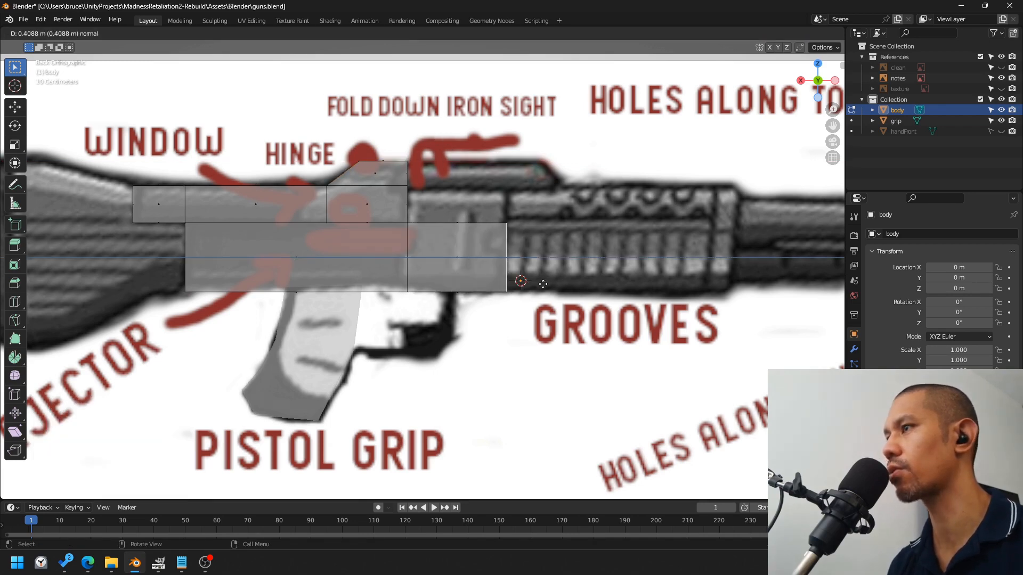
pyautogui.click(544, 285)
pyautogui.click(459, 225)
pyautogui.press('e')
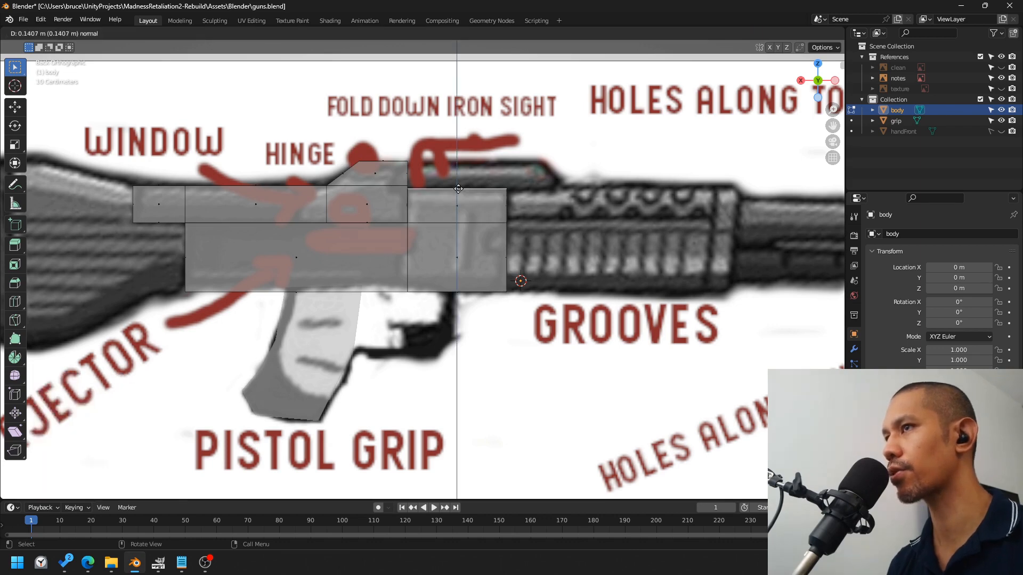
pyautogui.click(458, 190)
# Step: Extrude both front faces of the central block about 0.965 m forward to cover the grooved handguard
pyautogui.click(510, 201)
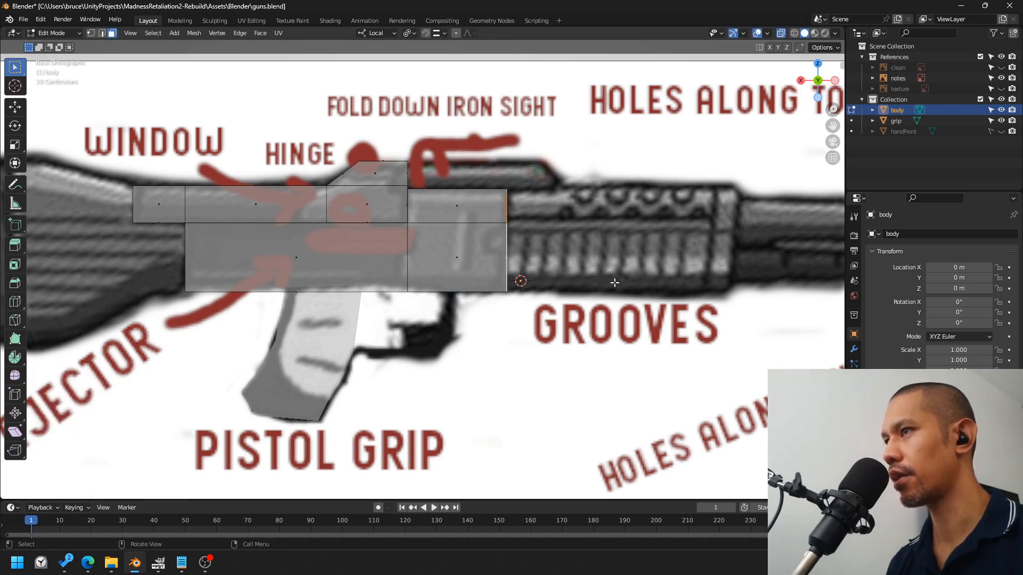
pyautogui.press('e')
pyautogui.click(835, 284)
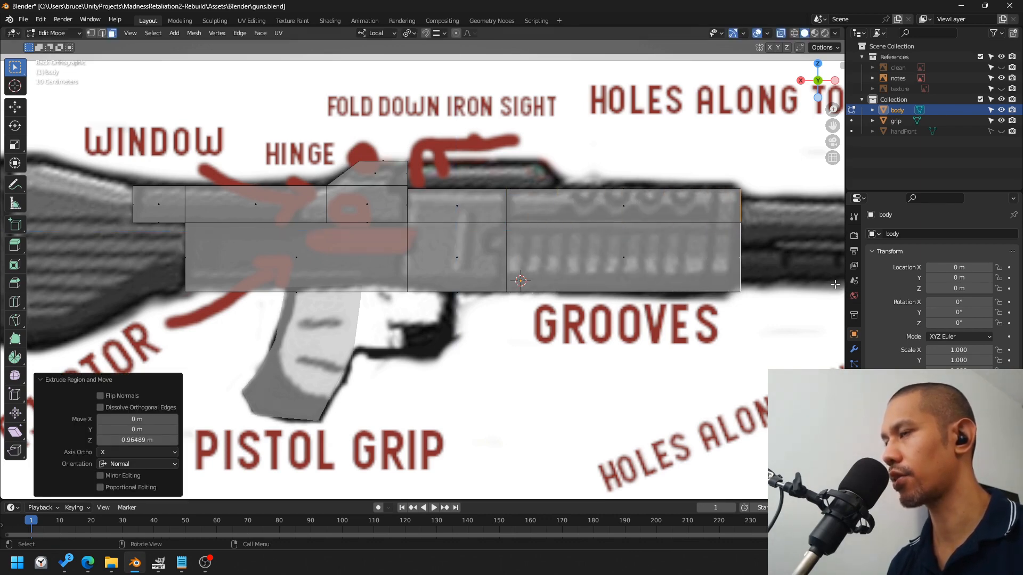
# Step: Hide the notes reference and narrow the entire body mesh to about 0.52 along Y
pyautogui.moveTo(835, 284); pyautogui.dragTo(801, 110, button='middle')
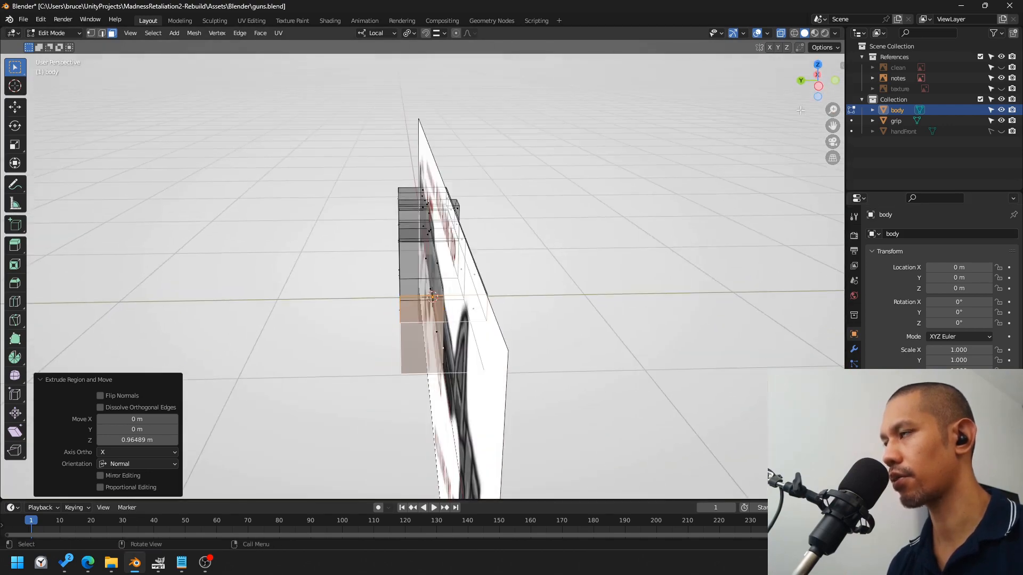
pyautogui.click(1002, 78)
pyautogui.press('a')
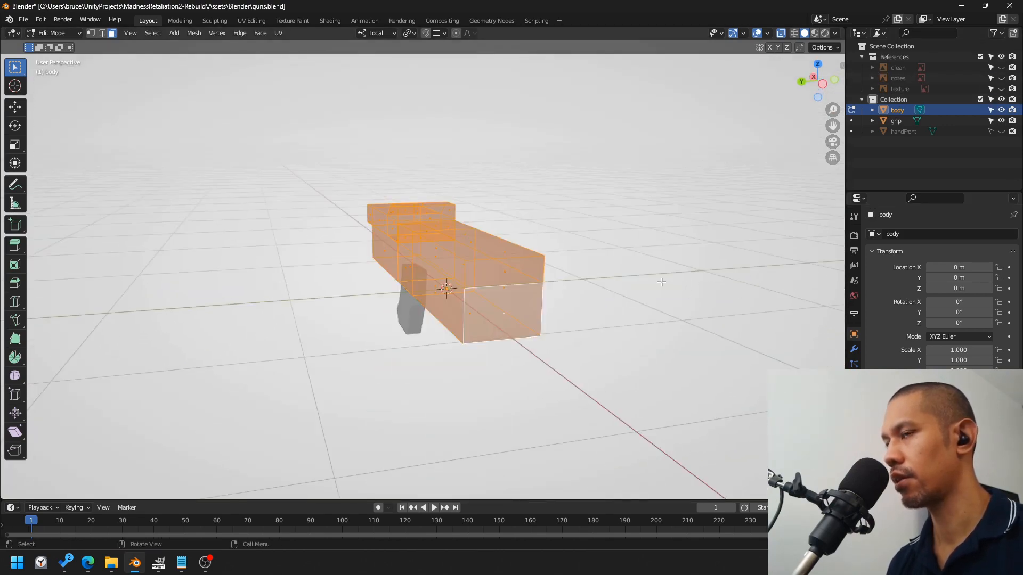
pyautogui.moveTo(706, 272); pyautogui.dragTo(629, 293, button='middle')
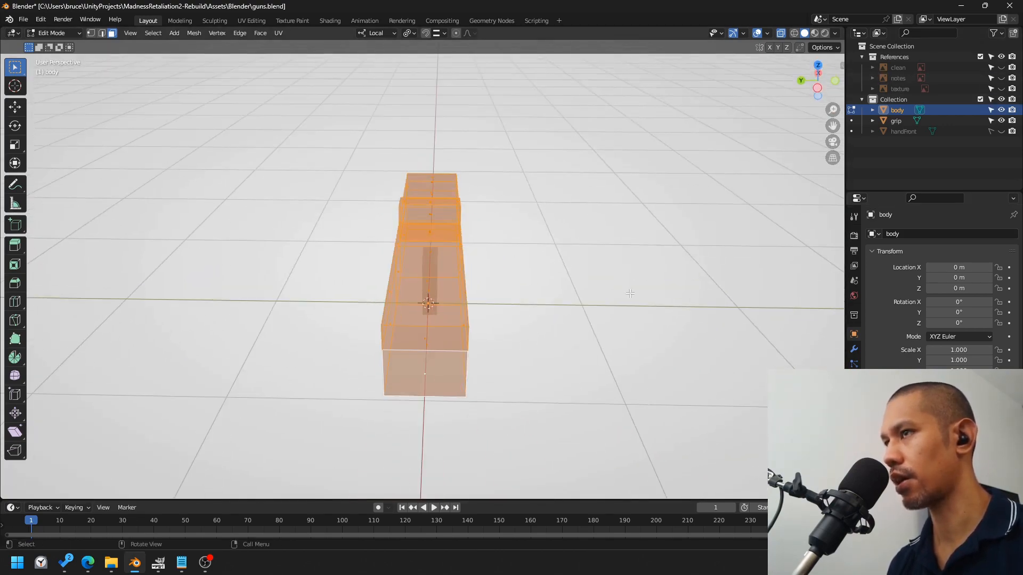
pyautogui.click(818, 65)
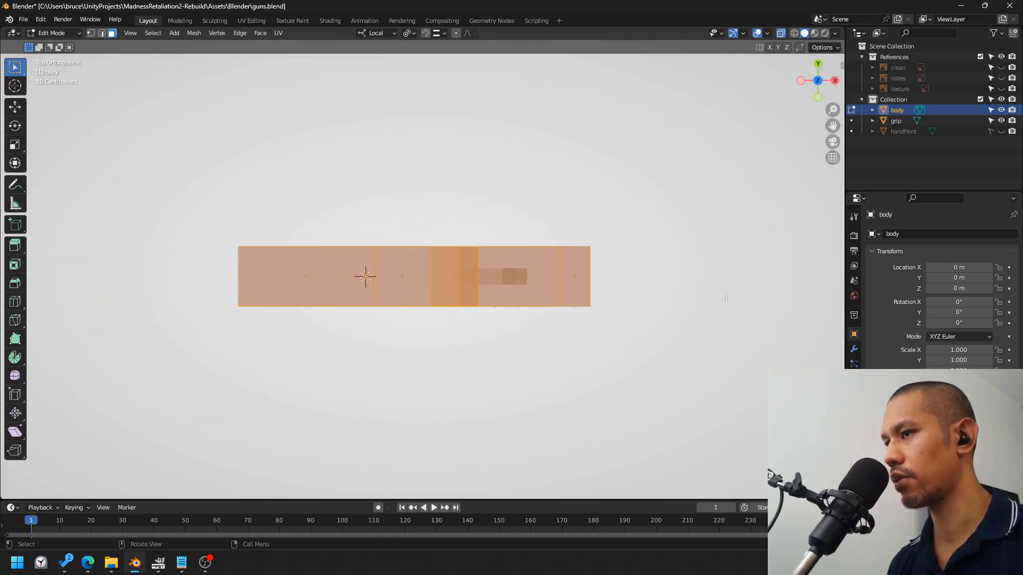
pyautogui.press('s')
pyautogui.press('y')
pyautogui.click(588, 278)
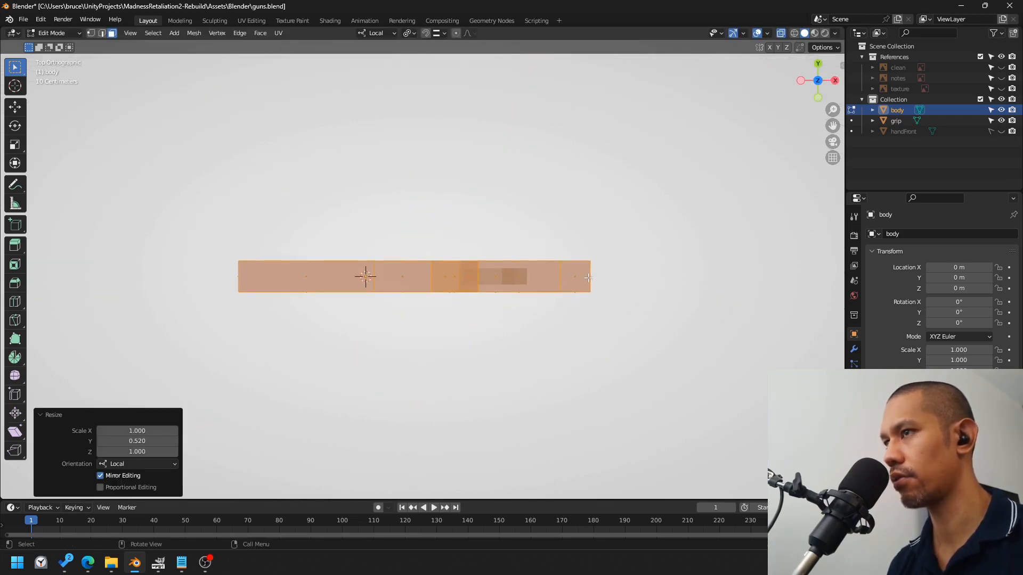
# Step: Show the notes reference again and return to the orthographic back view of the body
pyautogui.moveTo(589, 278); pyautogui.dragTo(779, 180, button='middle')
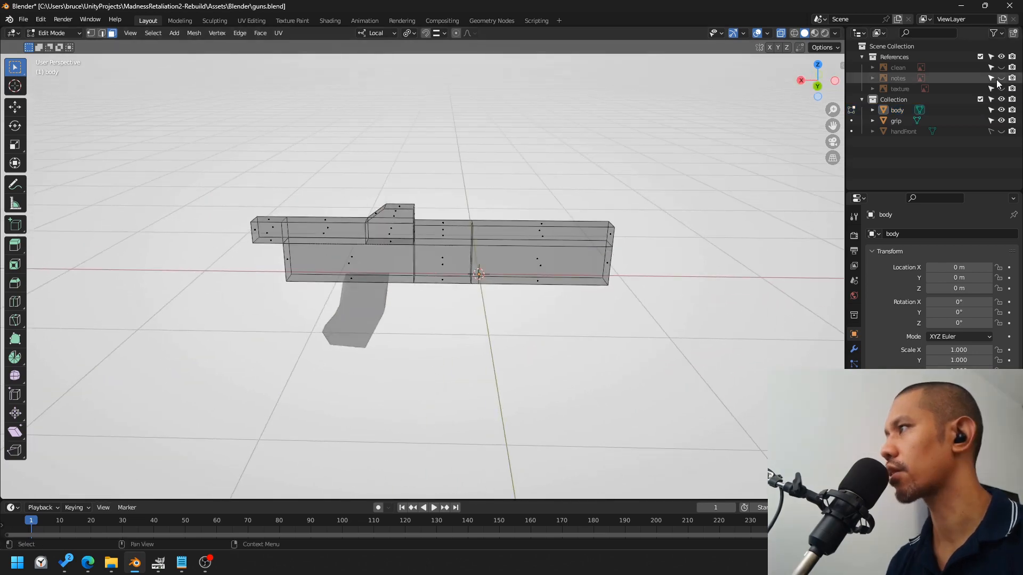
pyautogui.click(998, 79)
pyautogui.click(817, 88)
pyautogui.scroll(5, 815, 98)
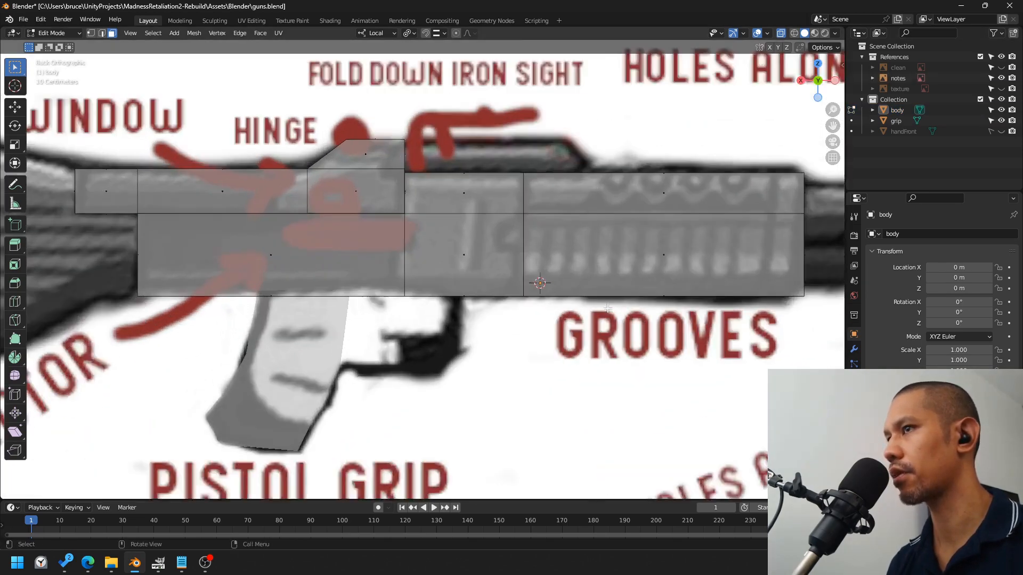
# Step: Duplicate the handguard's lower front face, scale it down, and position it at the start of the lower tube under the barrel
pyautogui.keyDown('shift'); pyautogui.moveTo(834, 128); pyautogui.dragTo(642, 166, button='middle'); pyautogui.keyUp('shift')
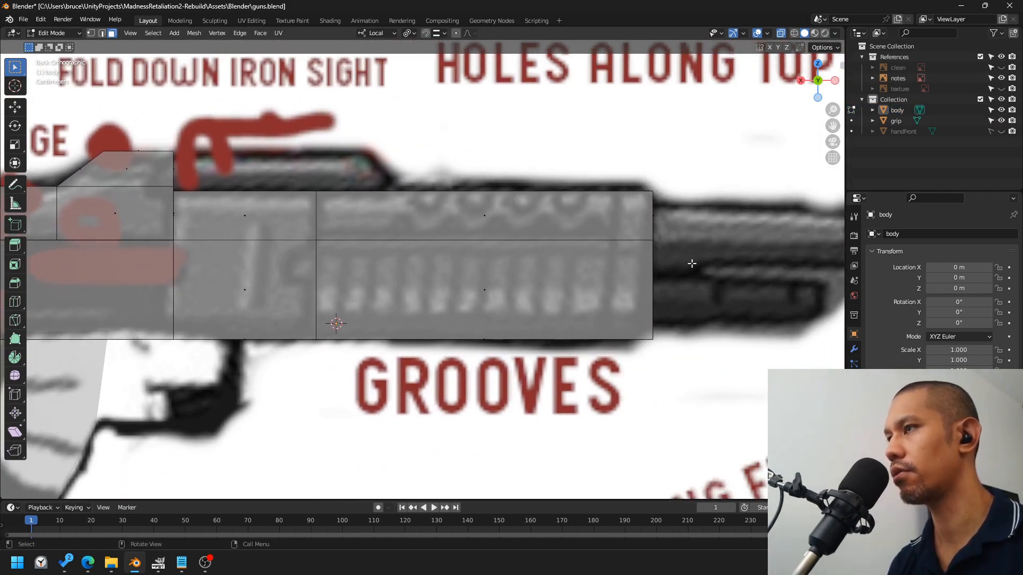
pyautogui.keyDown('shift'); pyautogui.moveTo(692, 264); pyautogui.dragTo(419, 303, button='middle'); pyautogui.keyUp('shift')
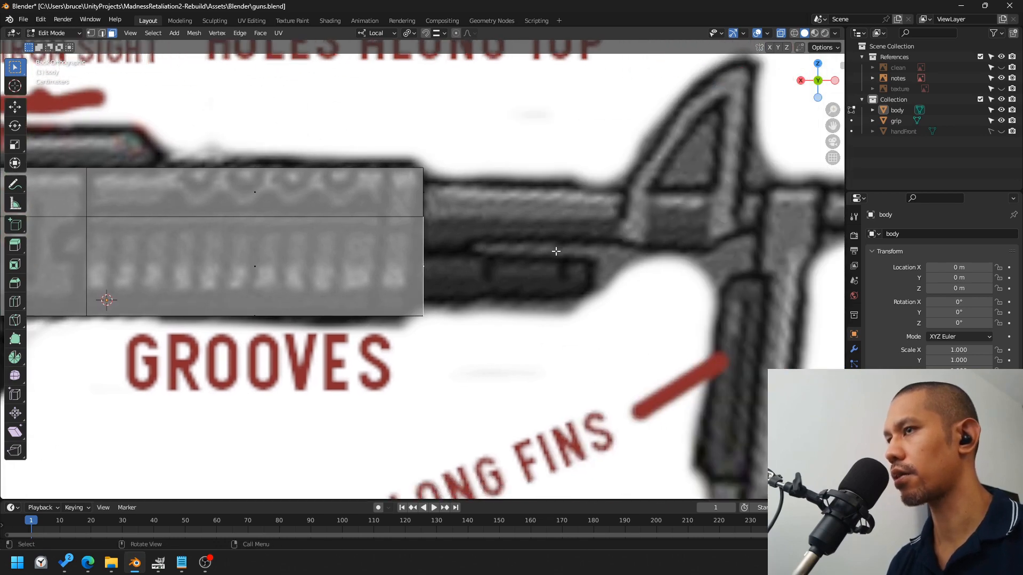
pyautogui.hotkey('shift', 'd')
pyautogui.press('Escape')
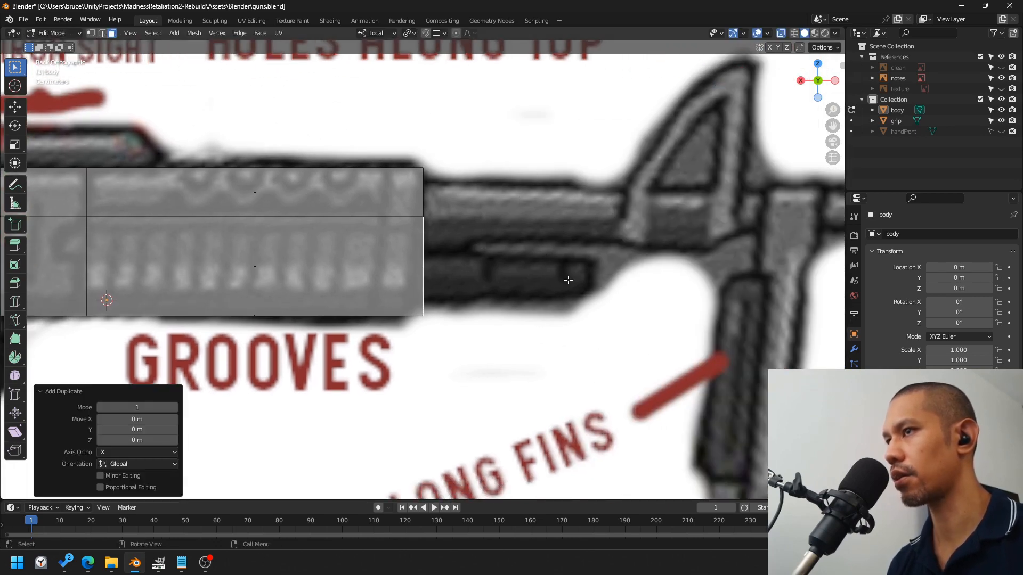
pyautogui.press('s')
pyautogui.click(606, 291)
pyautogui.press('g')
pyautogui.click(579, 294)
# Step: Extrude the lower tube about 0.19 m, taper it with a short narrowing segment, and extend the thin end about 0.26 m
pyautogui.press('e')
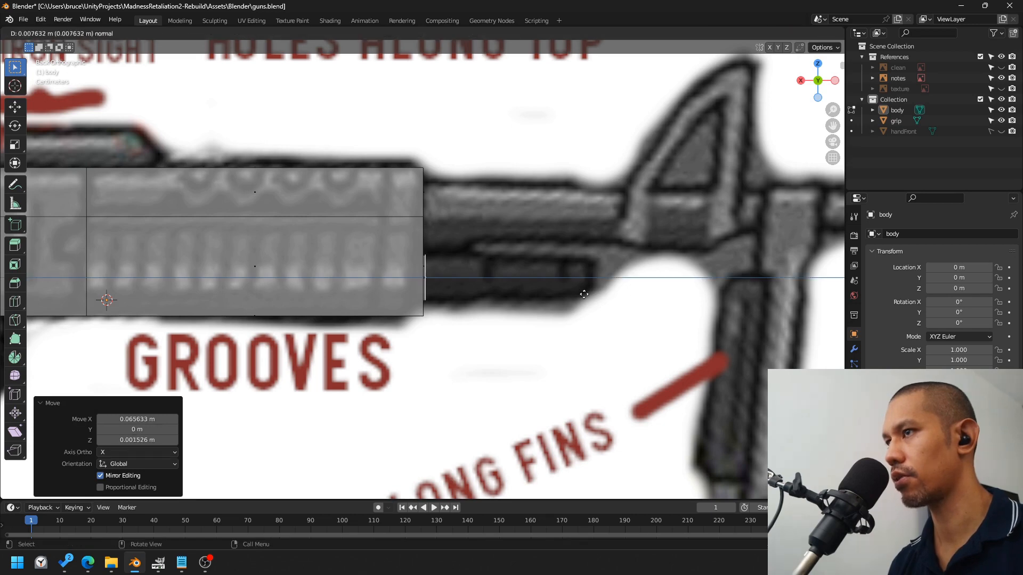
pyautogui.click(650, 296)
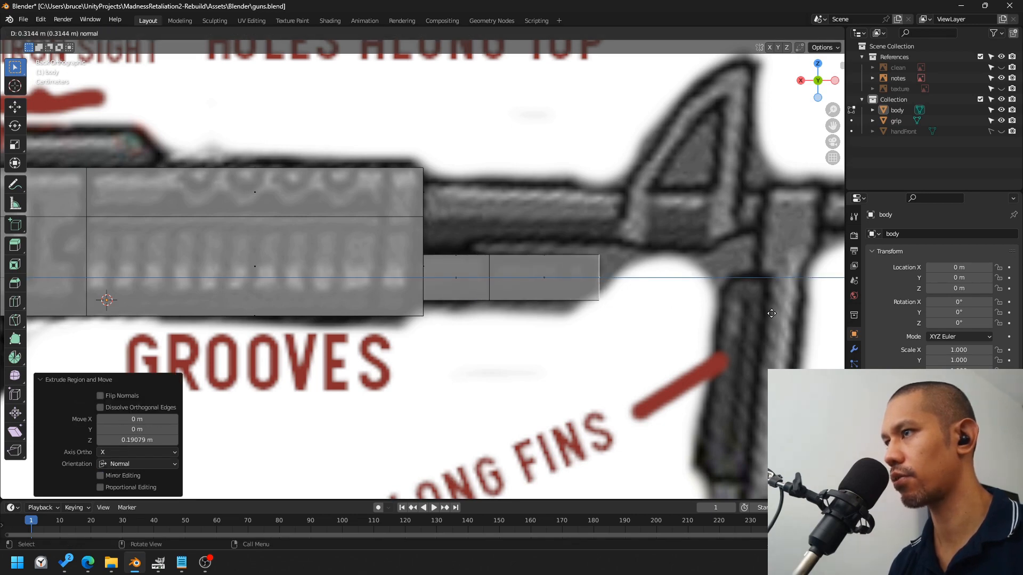
pyautogui.scroll(2, 670, 277)
pyautogui.press('g')
pyautogui.press('x')
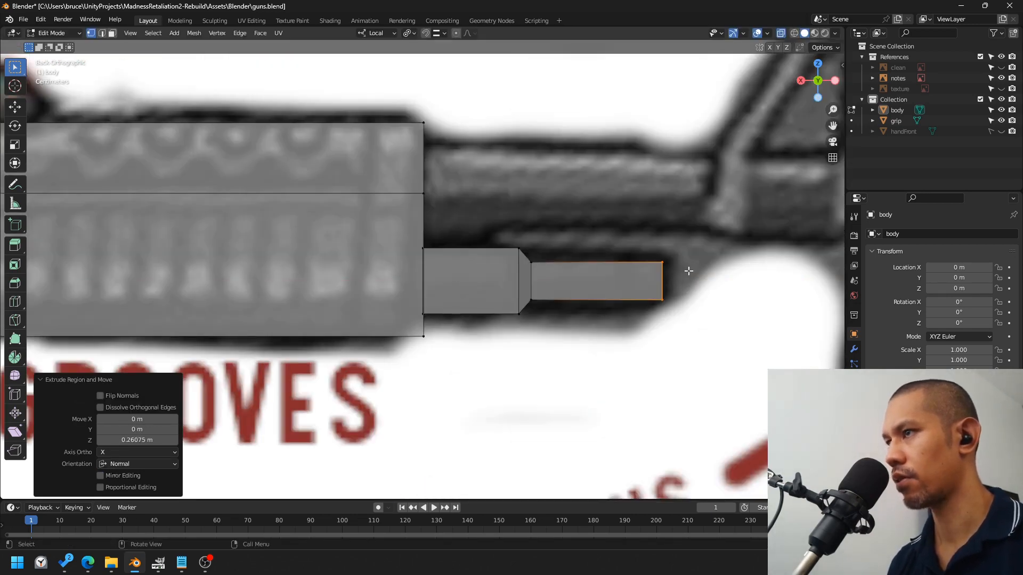
pyautogui.scroll(-2, 661, 263)
pyautogui.keyDown('shift'); pyautogui.moveTo(660, 261); pyautogui.dragTo(642, 292, button='middle'); pyautogui.keyUp('shift')
pyautogui.click(636, 290)
# Step: Duplicate the handguard's upper front face, scale it to about 1.067, and place it at the base of the barrel
pyautogui.press('3')
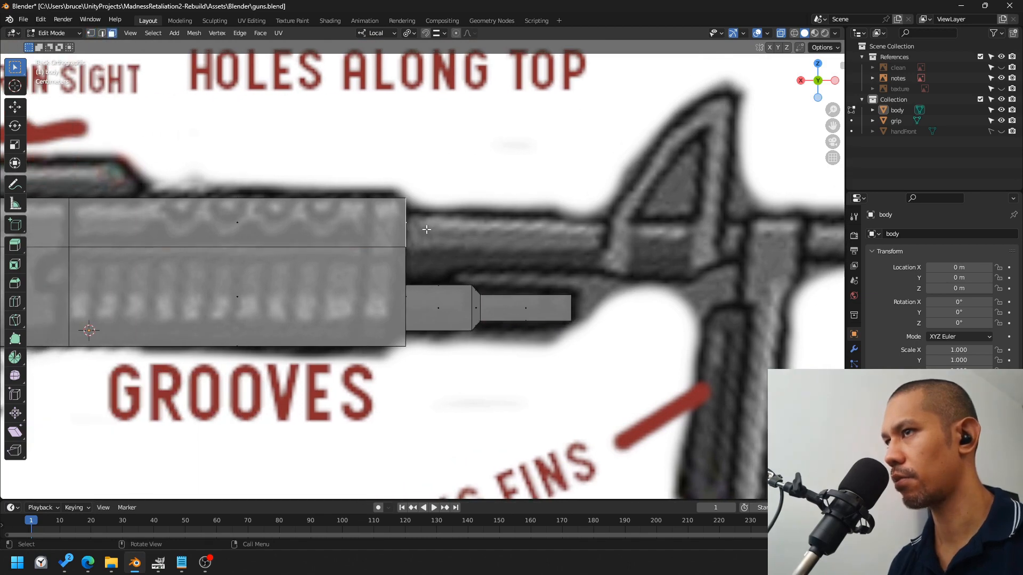
pyautogui.moveTo(453, 254); pyautogui.dragTo(392, 262, button='middle')
pyautogui.press('ctrl+KP_1')
pyautogui.hotkey('shift', 'd')
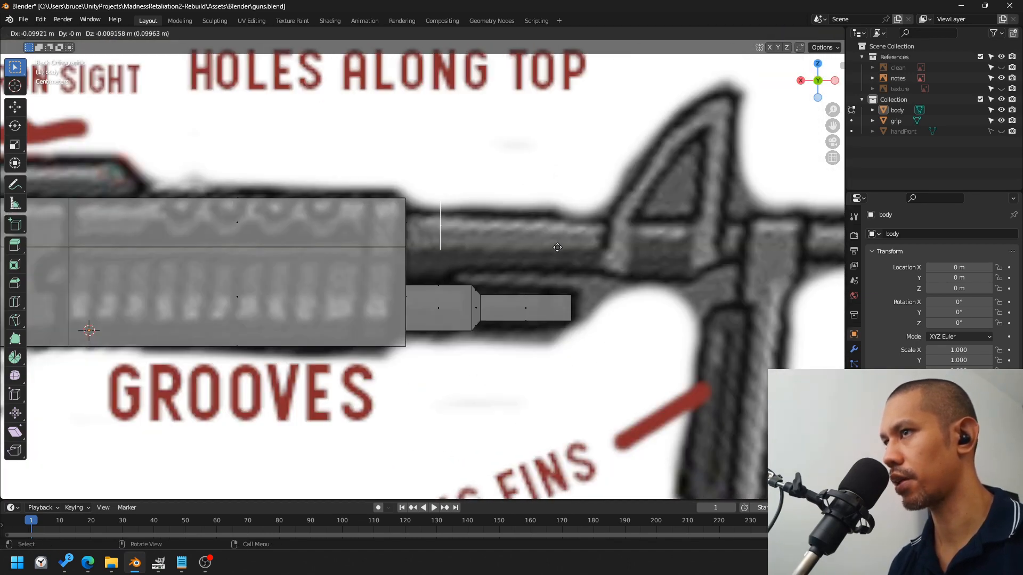
pyautogui.rightClick(563, 250)
pyautogui.press('g')
pyautogui.click(596, 268)
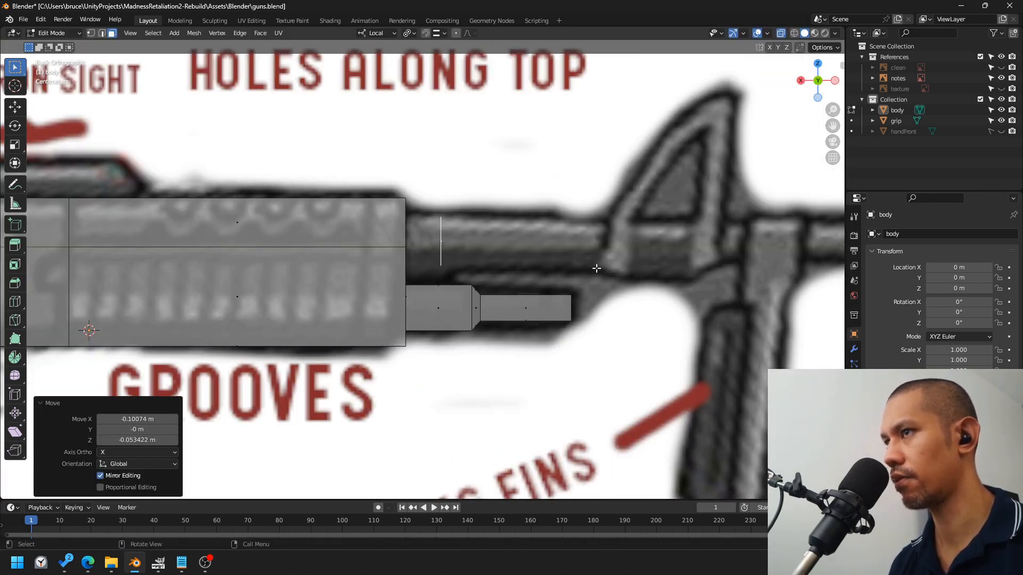
pyautogui.press('g')
pyautogui.click(559, 269)
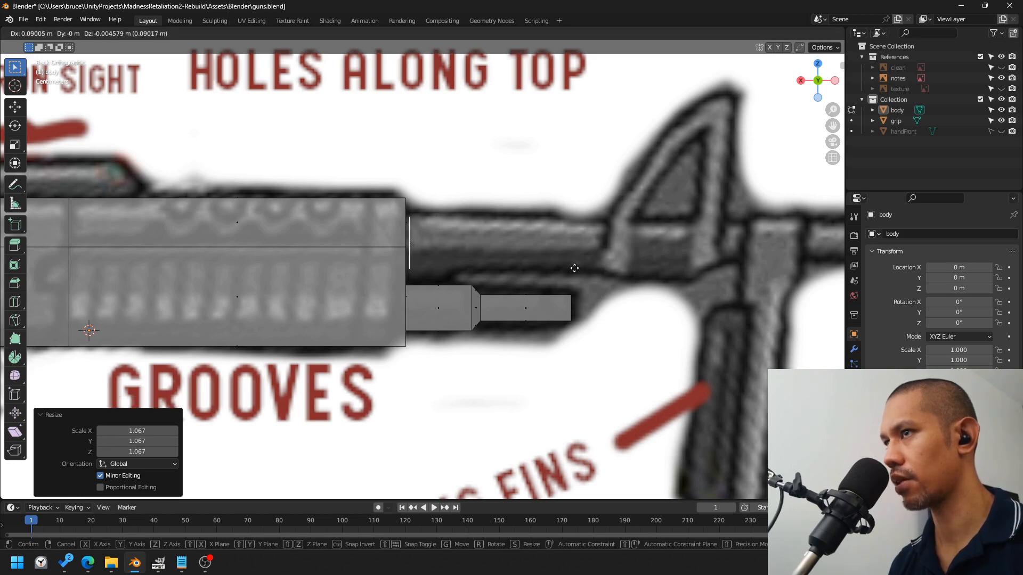
# Step: Extrude the barrel about 0.413 m, add a 0.07 m segment tapered to about 0.756, and extend it about 0.804 m to the muzzle
pyautogui.scroll(-2, 554, 264)
pyautogui.keyDown('shift'); pyautogui.moveTo(550, 262); pyautogui.dragTo(526, 257, button='middle'); pyautogui.keyUp('shift')
pyautogui.press('e')
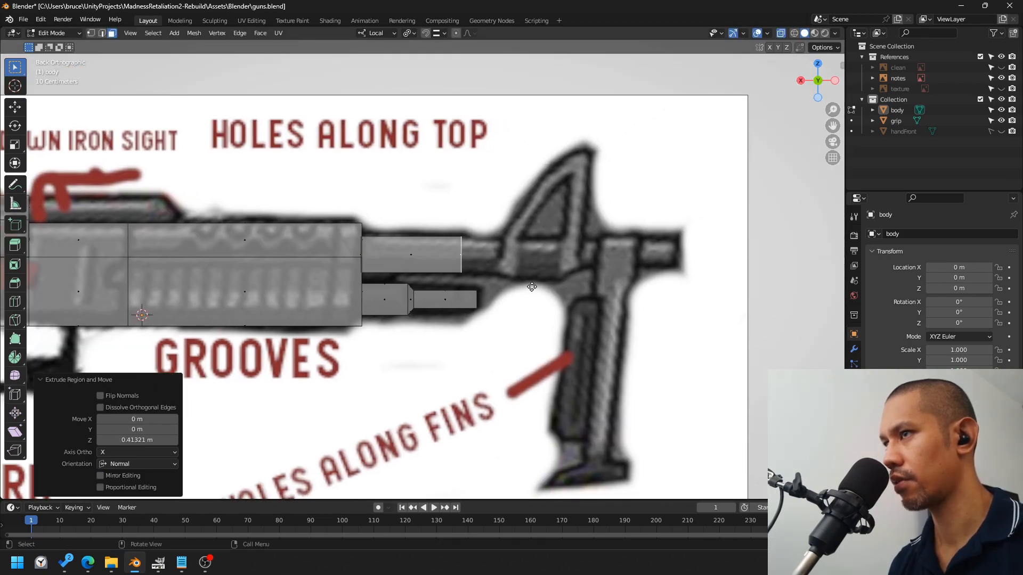
pyautogui.click(548, 287)
pyautogui.press('s')
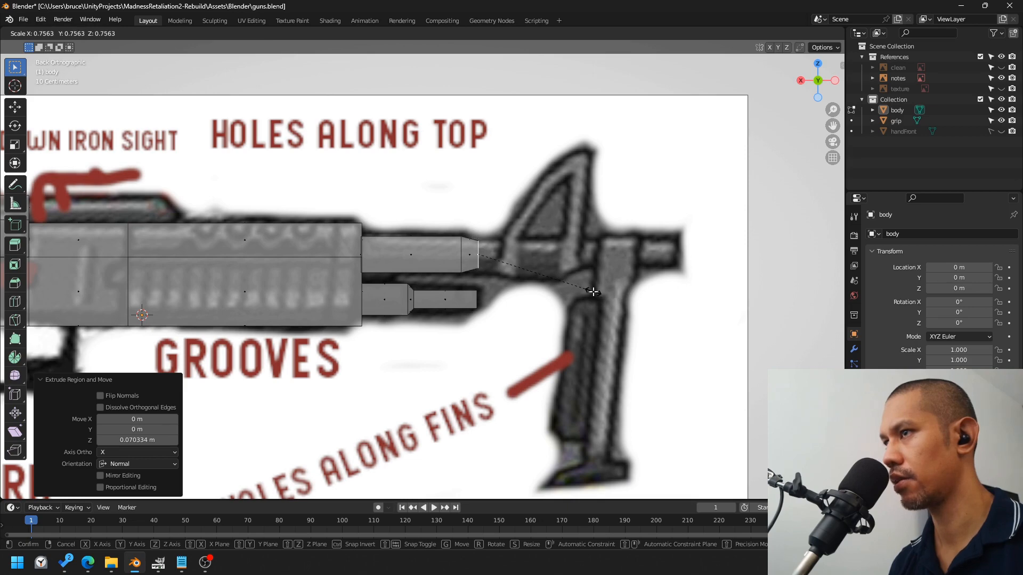
pyautogui.click(593, 292)
pyautogui.press('e')
pyautogui.click(789, 294)
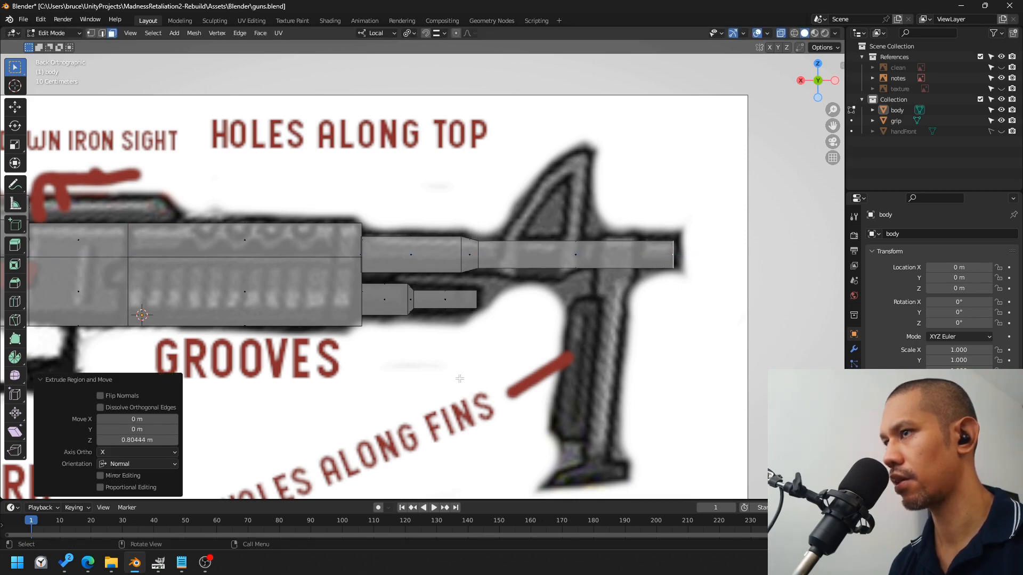
# Step: Add a cube to the body mesh and return to the back view
pyautogui.keyDown('shift'); pyautogui.moveTo(522, 274); pyautogui.dragTo(619, 268, button='middle'); pyautogui.keyUp('shift')
pyautogui.scroll(2, 607, 267)
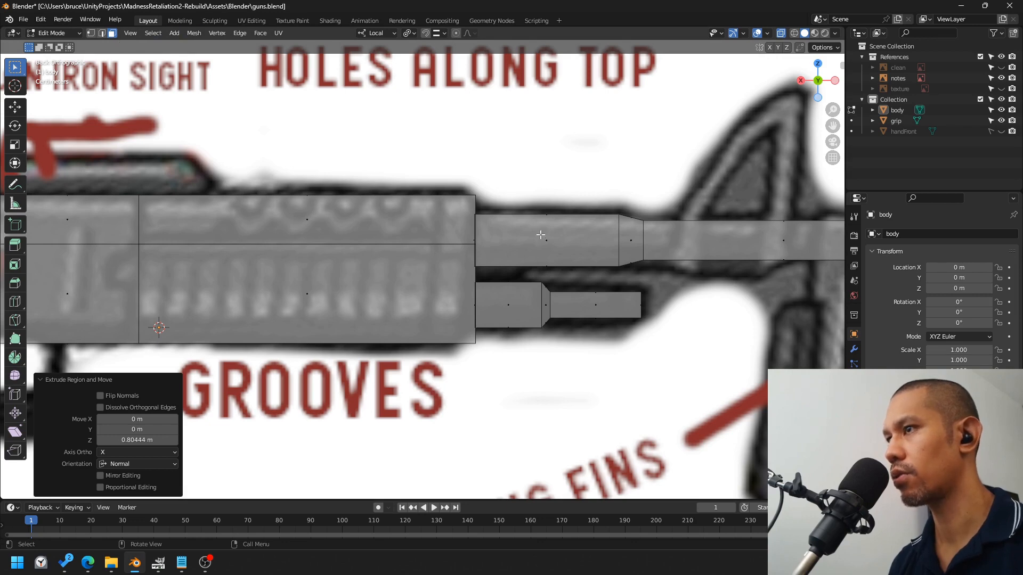
pyautogui.click(507, 302)
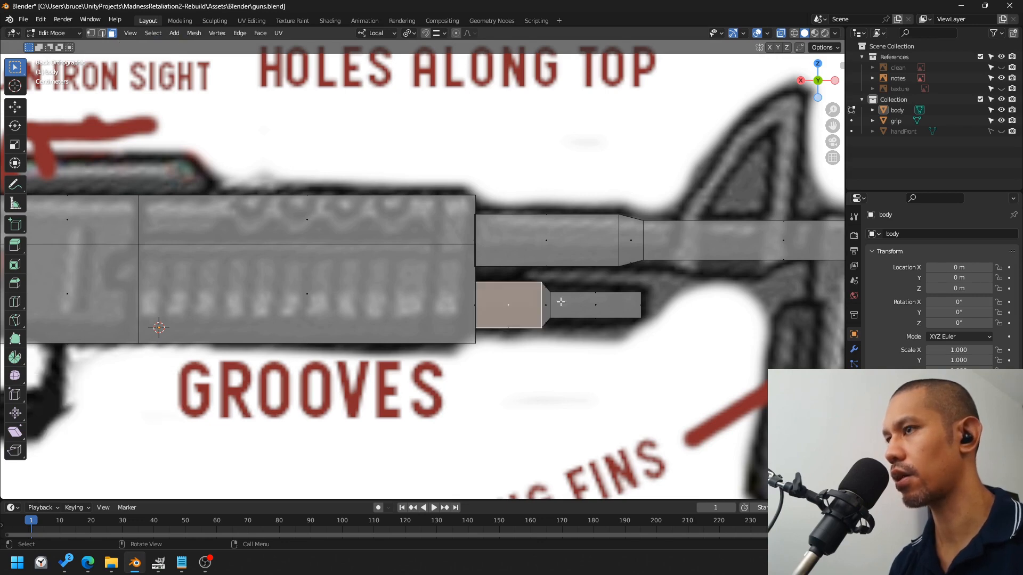
pyautogui.moveTo(507, 299); pyautogui.dragTo(508, 267, button='middle')
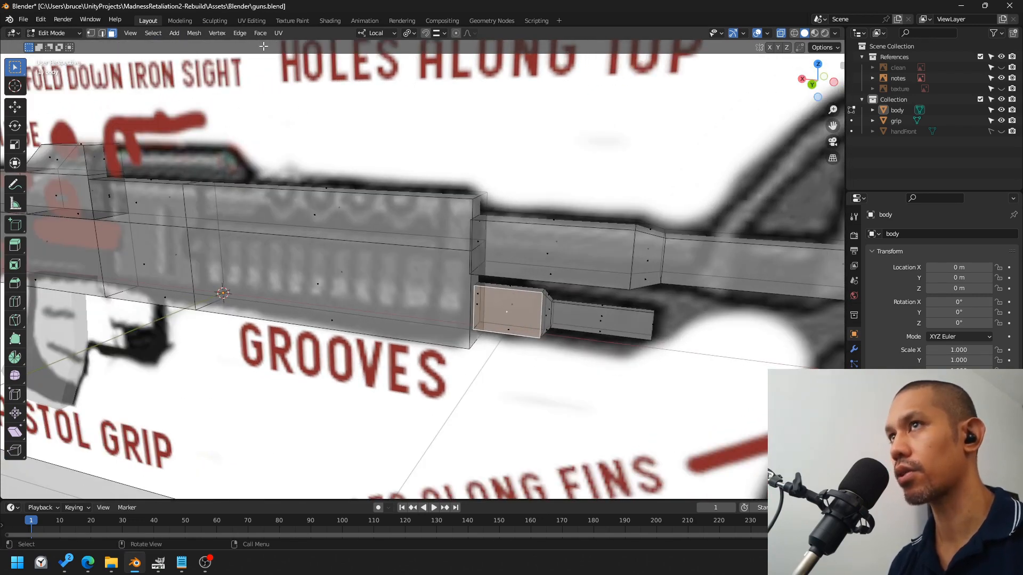
pyautogui.click(175, 33)
pyautogui.click(188, 55)
pyautogui.click(811, 85)
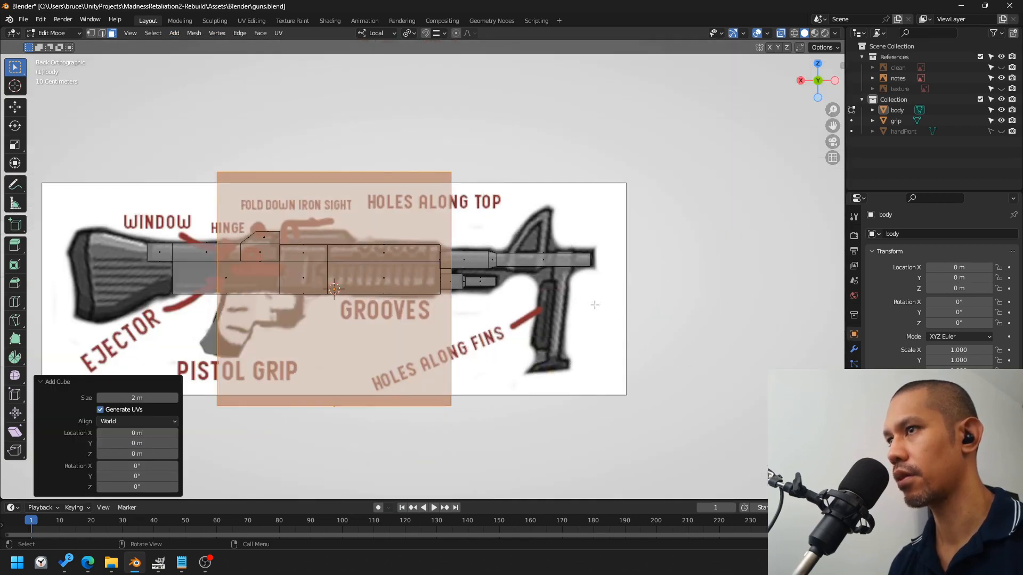
# Step: Scale the new cube to about 0.115 and move it toward the front of the handguard between barrel and lower tube
pyautogui.press('s')
pyautogui.rightClick(735, 317)
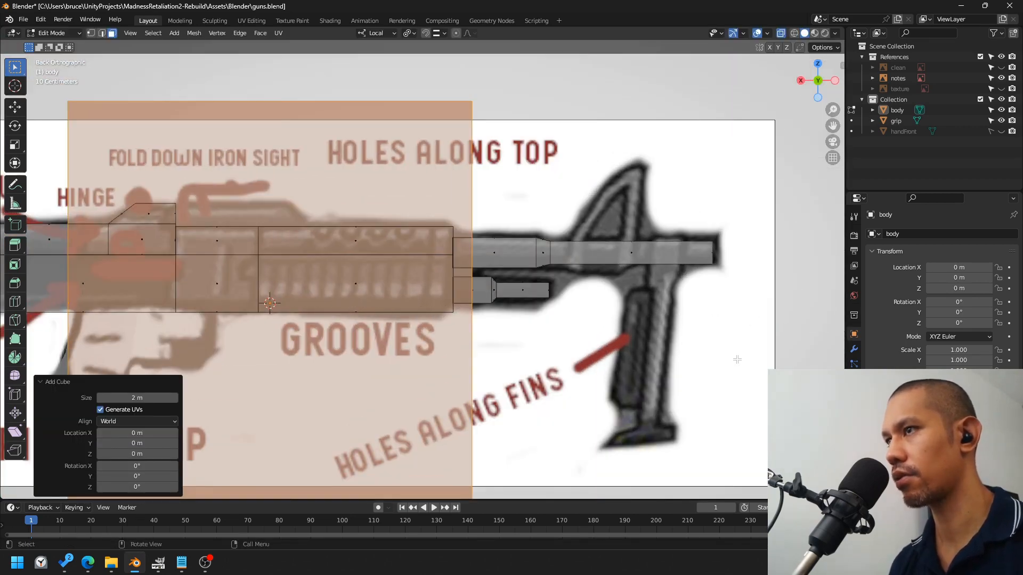
pyautogui.press('g')
pyautogui.click(753, 320)
pyautogui.press('s')
pyautogui.click(470, 288)
pyautogui.press('g')
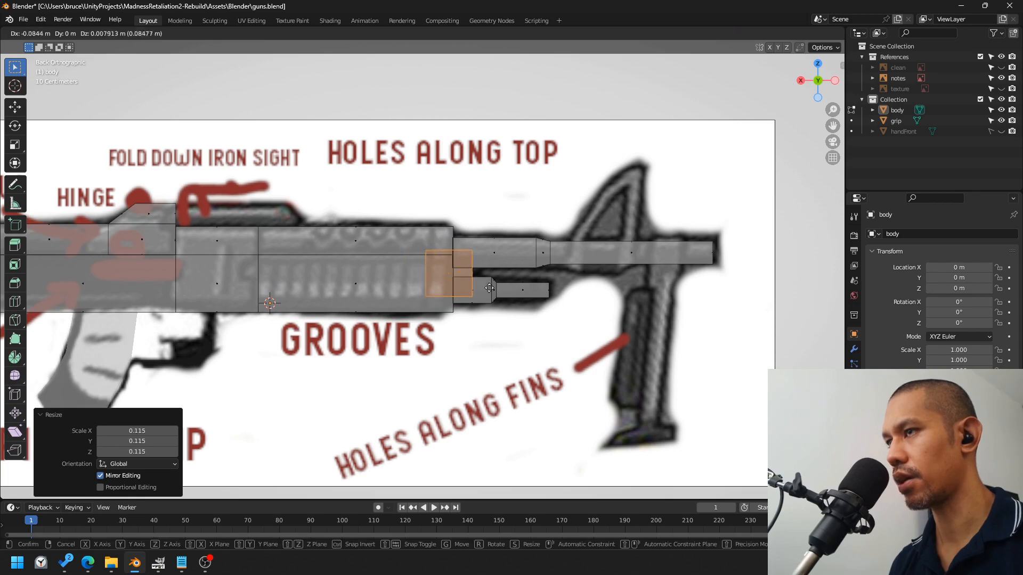
pyautogui.click(518, 290)
# Step: Shrink the cube further, raise it about 0.122 m onto the barrel's axis, and enlarge it in Y and Z around the barrel
pyautogui.press('s')
pyautogui.press('g')
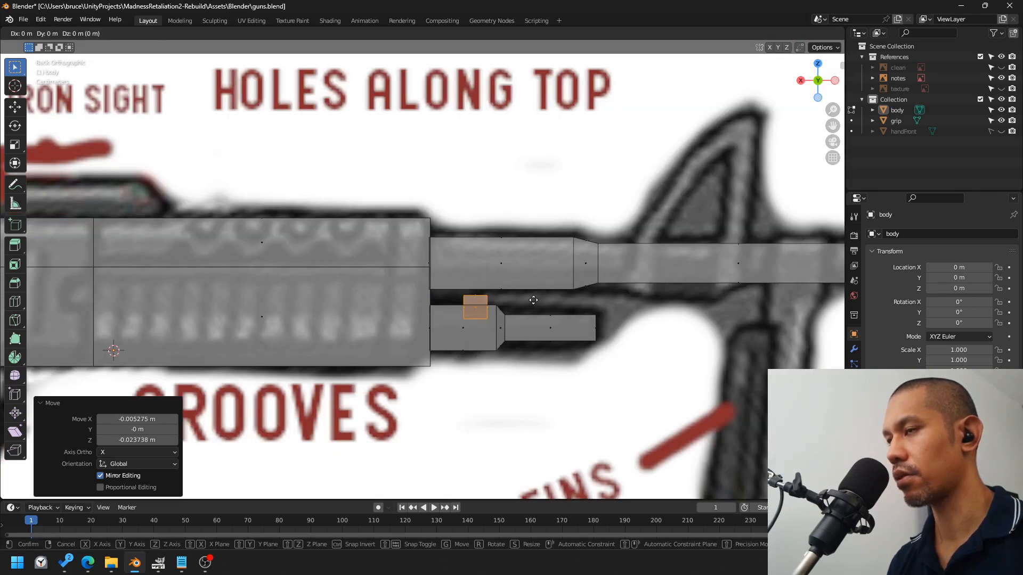
pyautogui.press('z')
pyautogui.press('z')
pyautogui.click(554, 283)
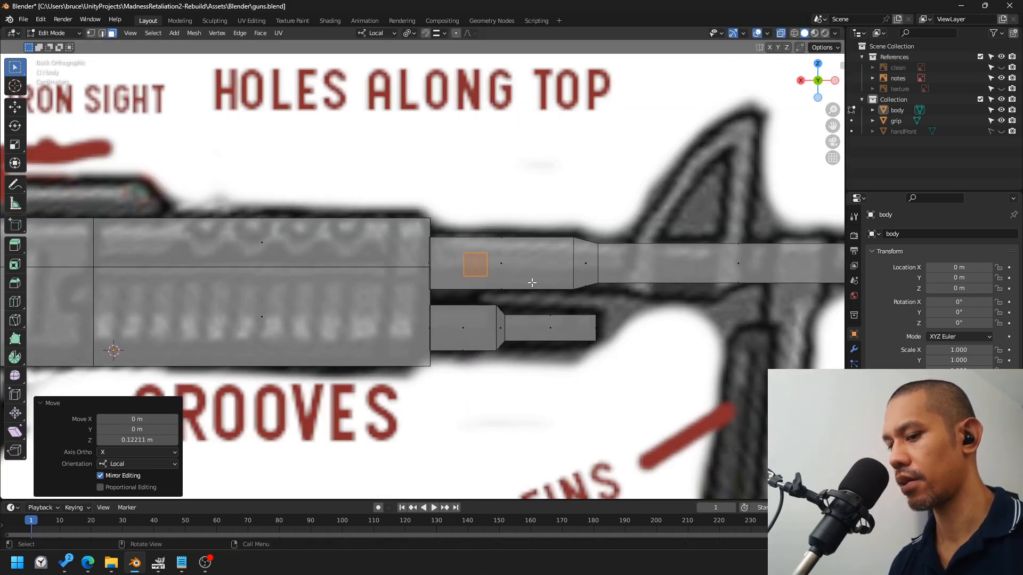
pyautogui.press('s')
pyautogui.hotkey('shift', 'x')
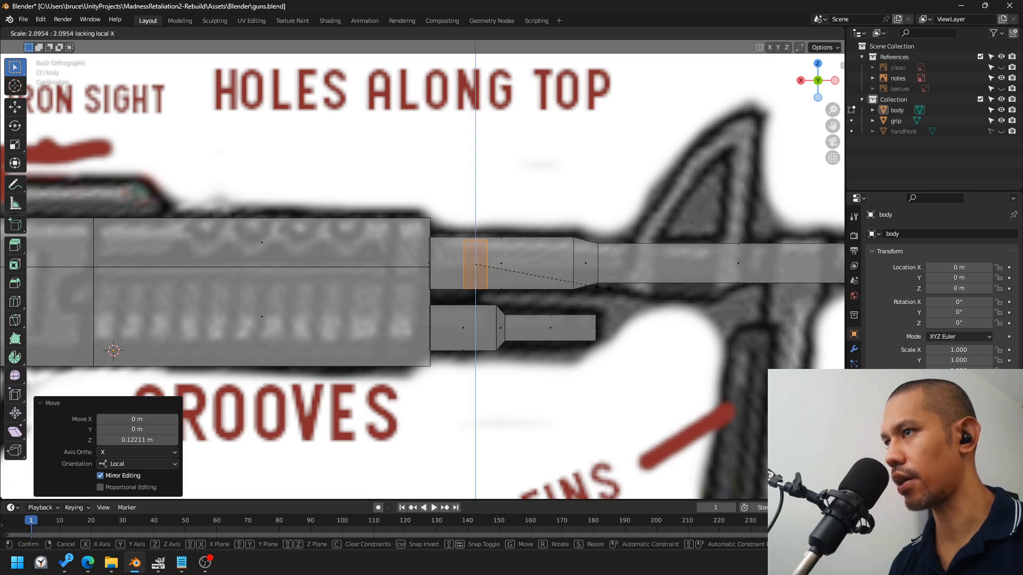
pyautogui.click(571, 333)
# Step: Extrude the barrel clamp's lower face into a short link, and extrude another block about 0.15 m down over the lower tube
pyautogui.scroll(3, 572, 333)
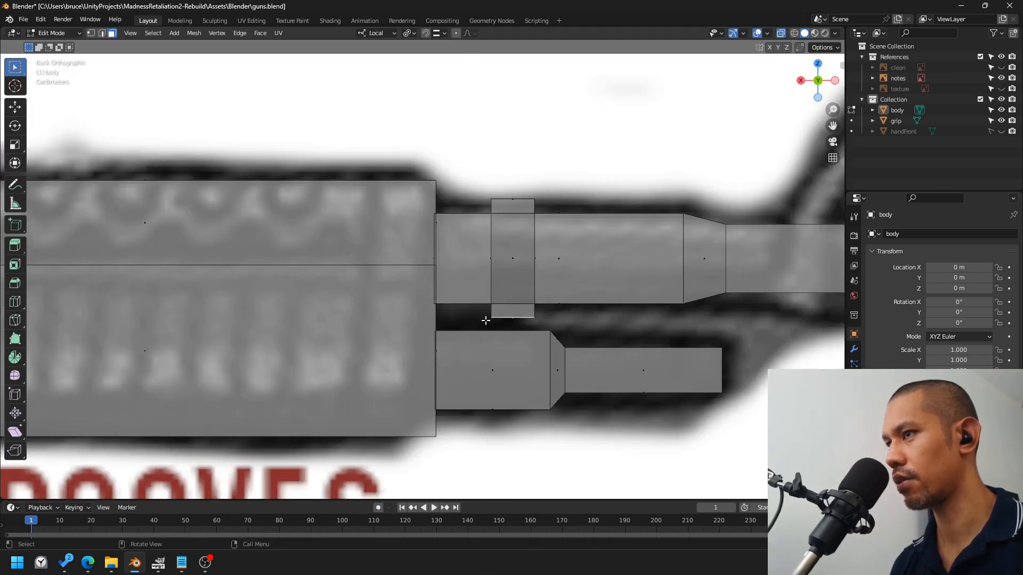
pyautogui.press('e')
pyautogui.click(637, 421)
pyautogui.press('g')
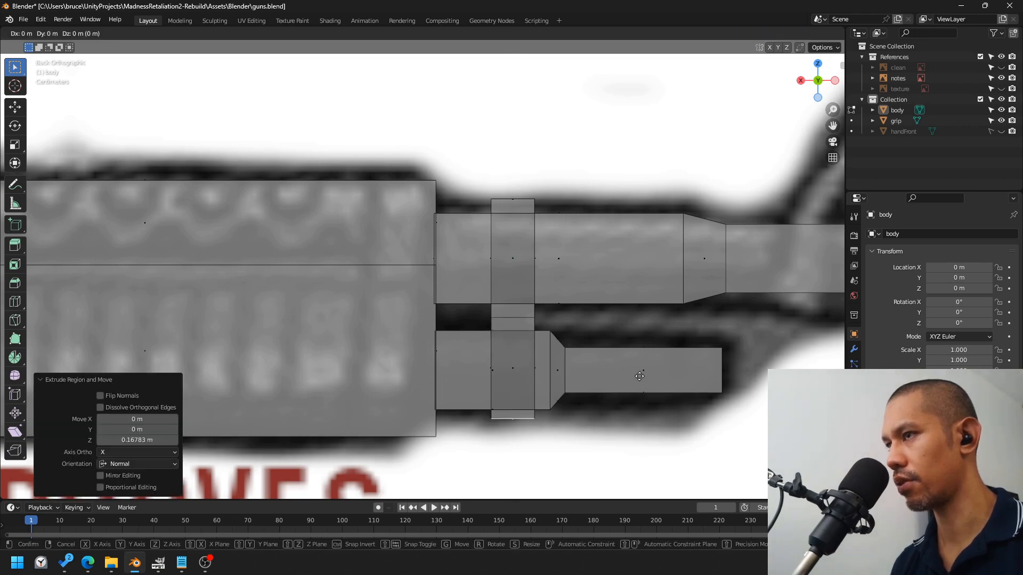
pyautogui.click(641, 293)
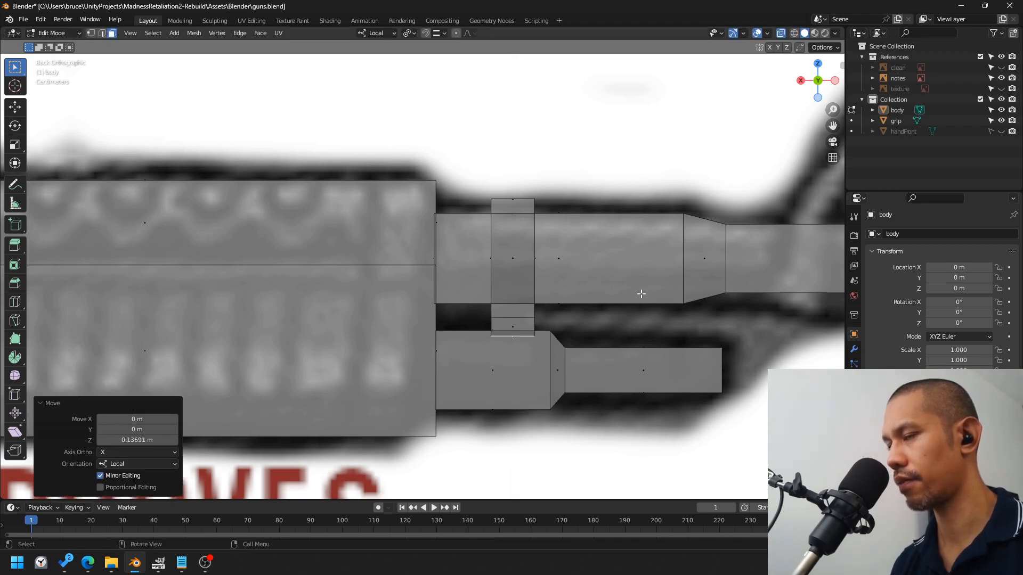
pyautogui.press('e')
pyautogui.click(496, 398)
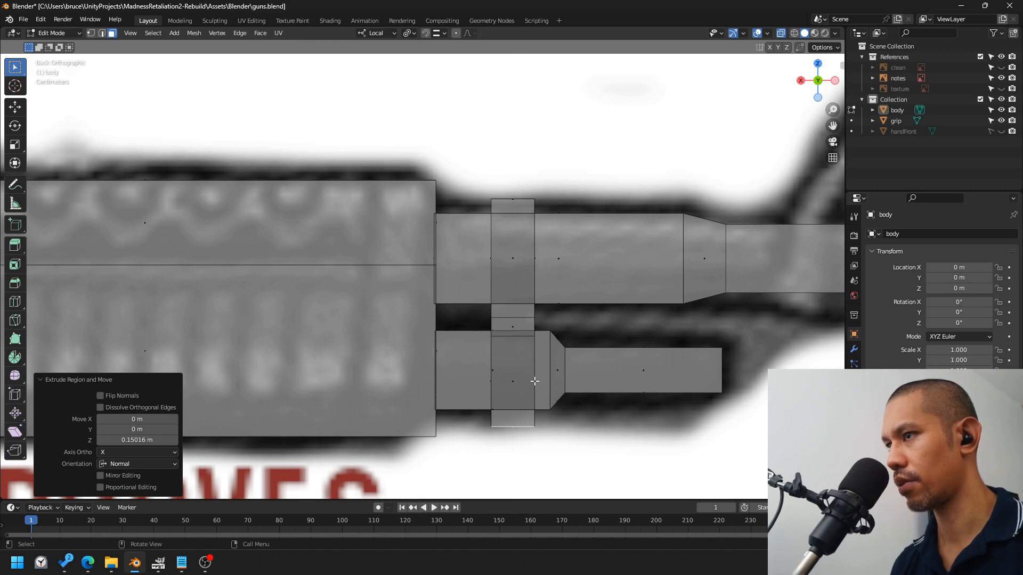
# Step: Narrow the clamp's lower block to about 0.43 along local Y and raise it to sit centred on the lower tube
pyautogui.click(519, 392)
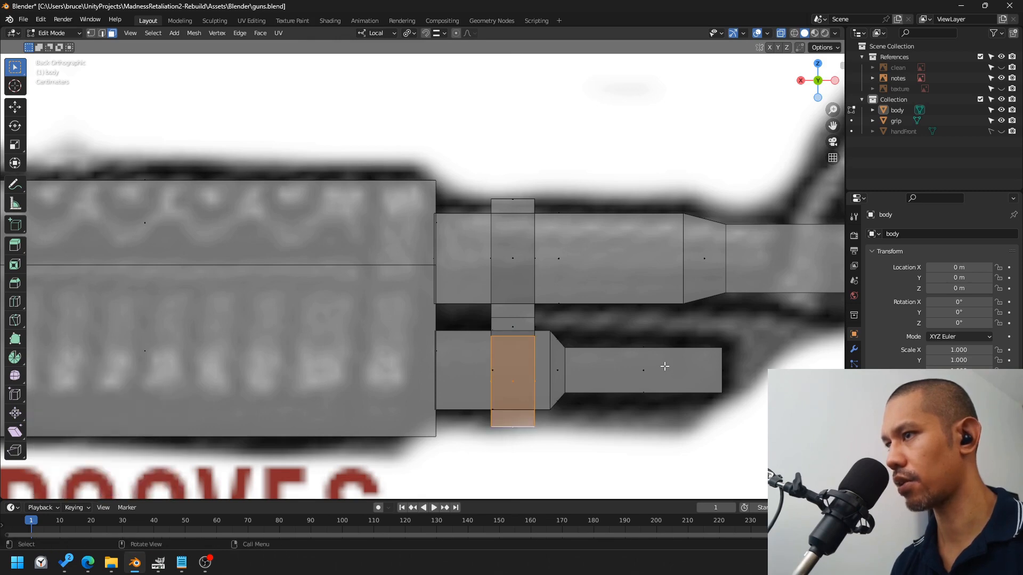
pyautogui.moveTo(535, 422); pyautogui.dragTo(581, 397, button='middle')
pyautogui.press('s')
pyautogui.press('y')
pyautogui.press('y')
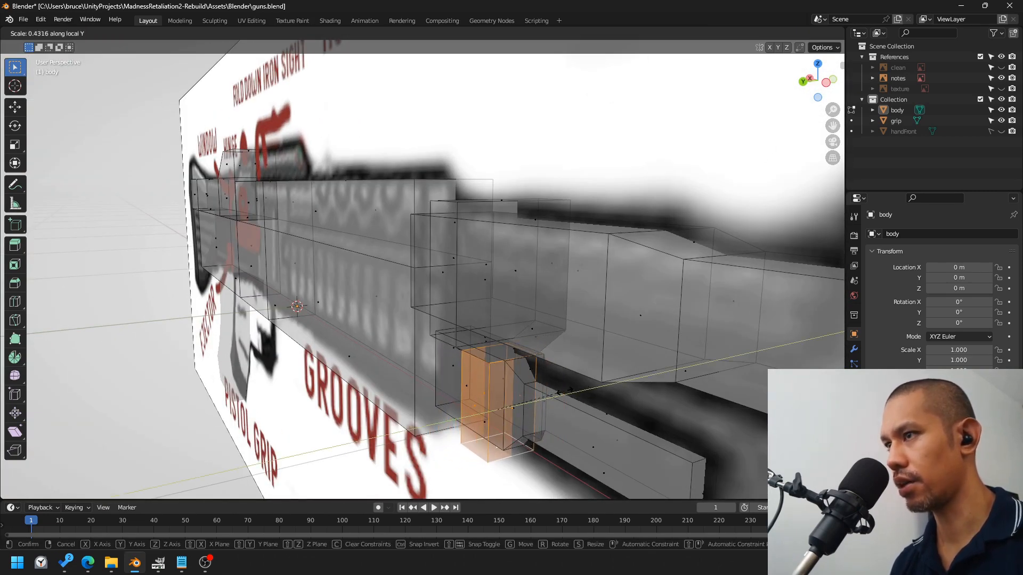
pyautogui.click(583, 390)
pyautogui.press('ctrl+KP_1')
pyautogui.press('g')
pyautogui.press('z')
pyautogui.click(579, 385)
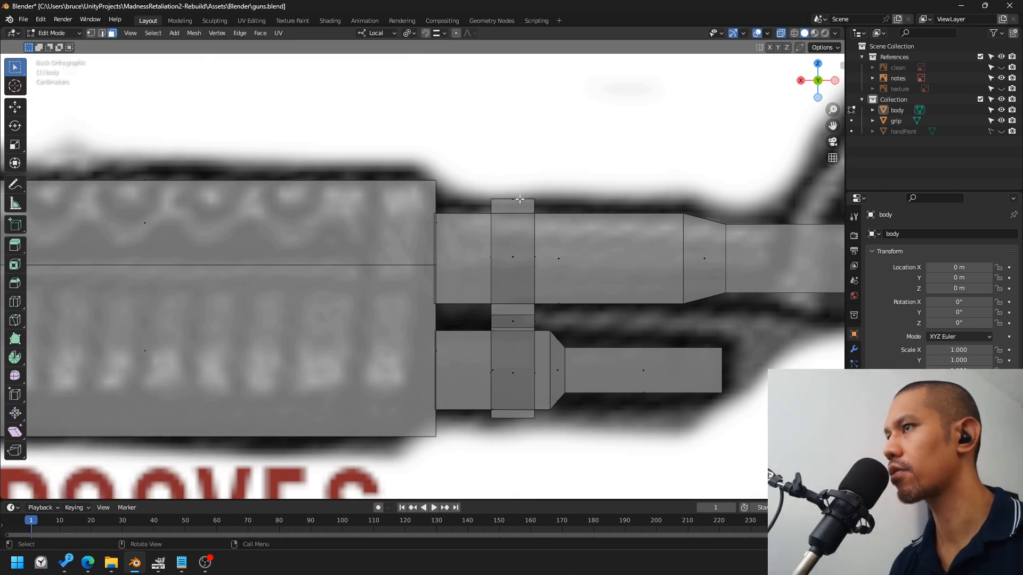
# Step: Duplicate the whole clamp forward along the barrel and raise the copy's bottom face to fit the thinner tube section
pyautogui.press('l')
pyautogui.hotkey('shift', 'd')
pyautogui.press('x')
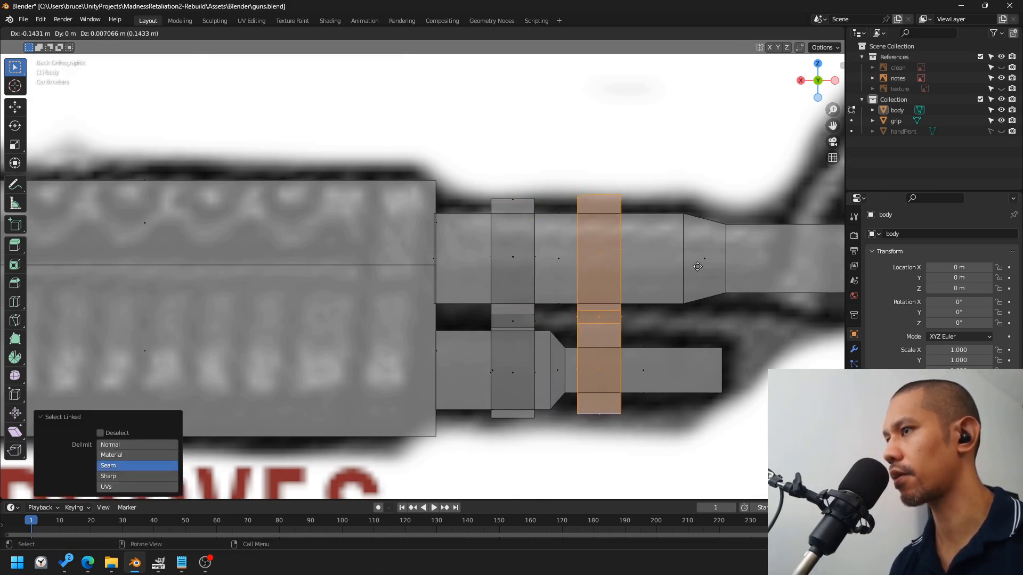
pyautogui.click(700, 275)
pyautogui.scroll(-1, 700, 274)
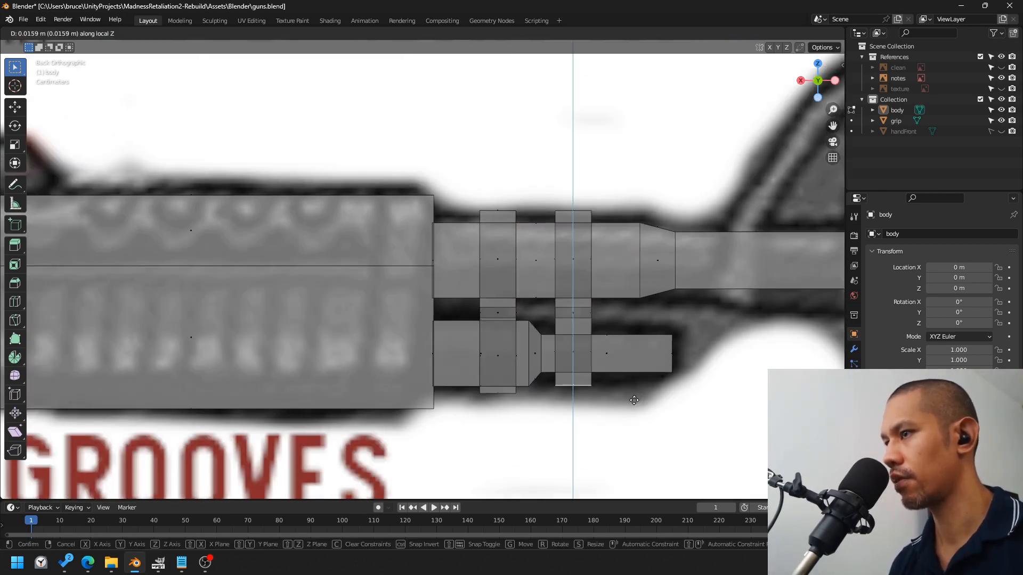
pyautogui.press('g')
pyautogui.press('z')
pyautogui.click(635, 396)
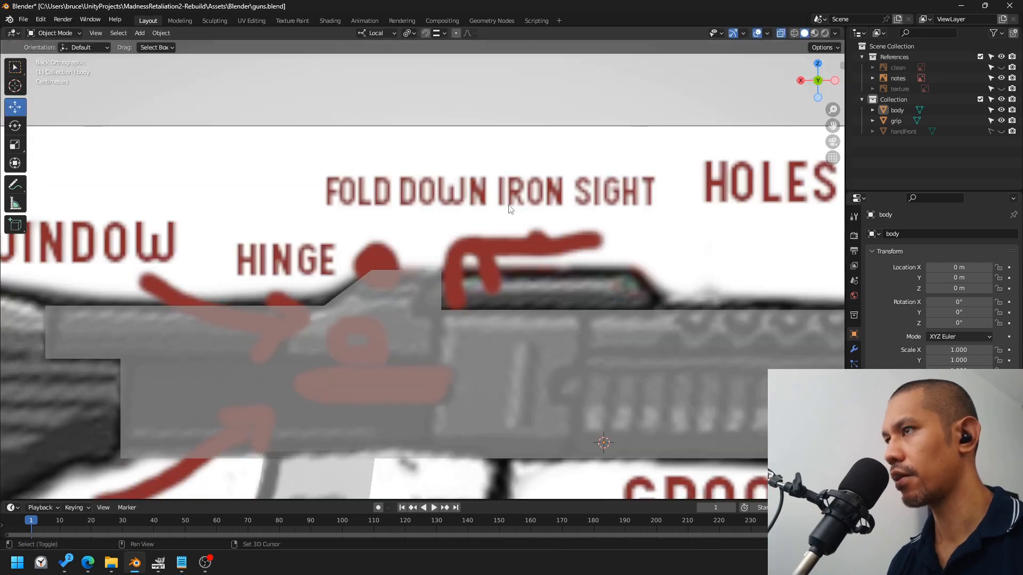
# Step: Add a separate cube object to Collection and rename it ironsight
pyautogui.click(113, 34)
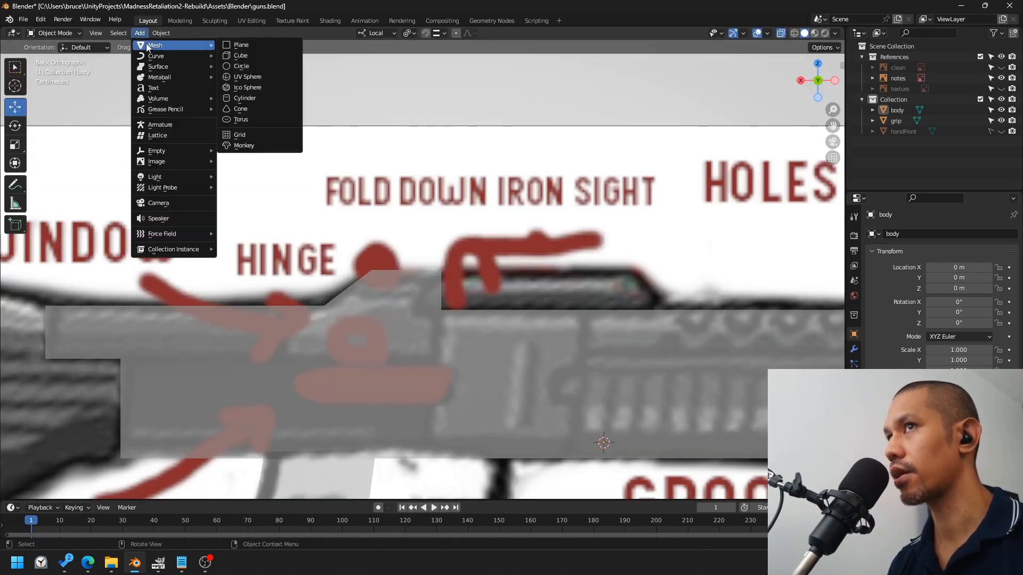
pyautogui.click(912, 99)
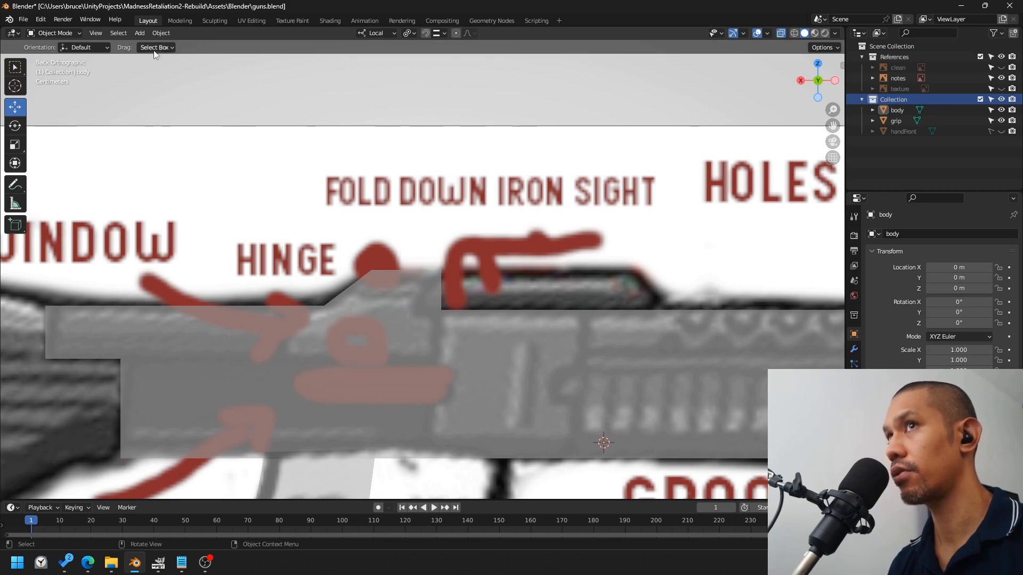
pyautogui.click(142, 33)
pyautogui.moveTo(152, 46)
pyautogui.click(243, 57)
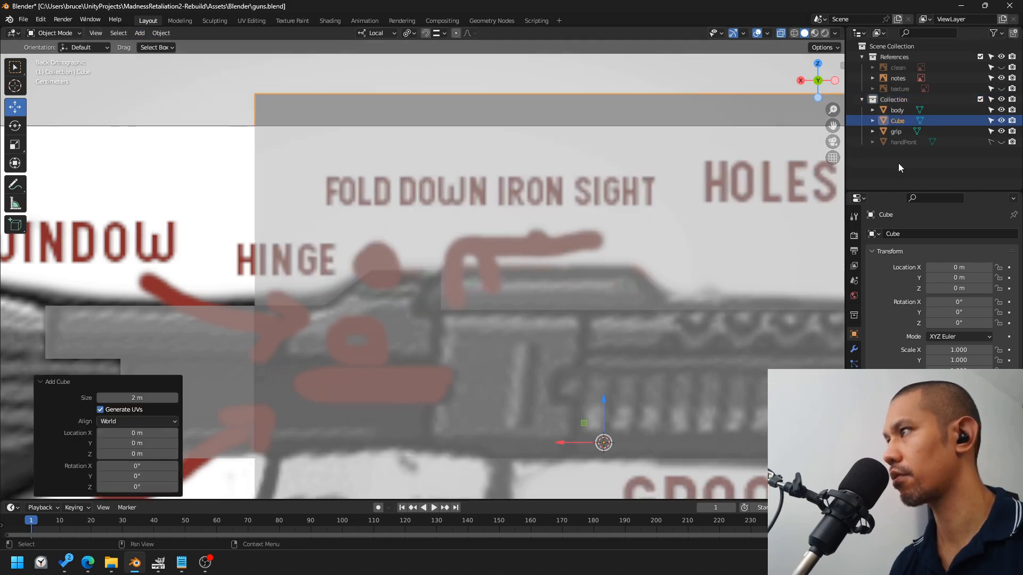
pyautogui.doubleClick(900, 121)
pyautogui.write('ironsig')
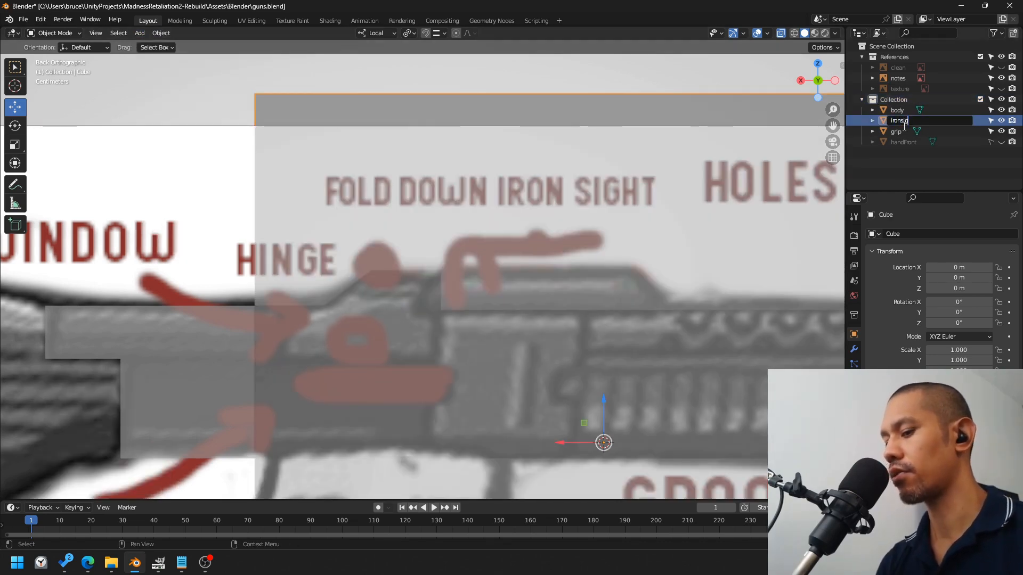
pyautogui.write('ht')
pyautogui.press('Return')
# Step: Move the ironsight cube to the sketched iron sight, scale its mesh to 0.1, and shrink it further to the arm's thickness
pyautogui.scroll(-6, 692, 202)
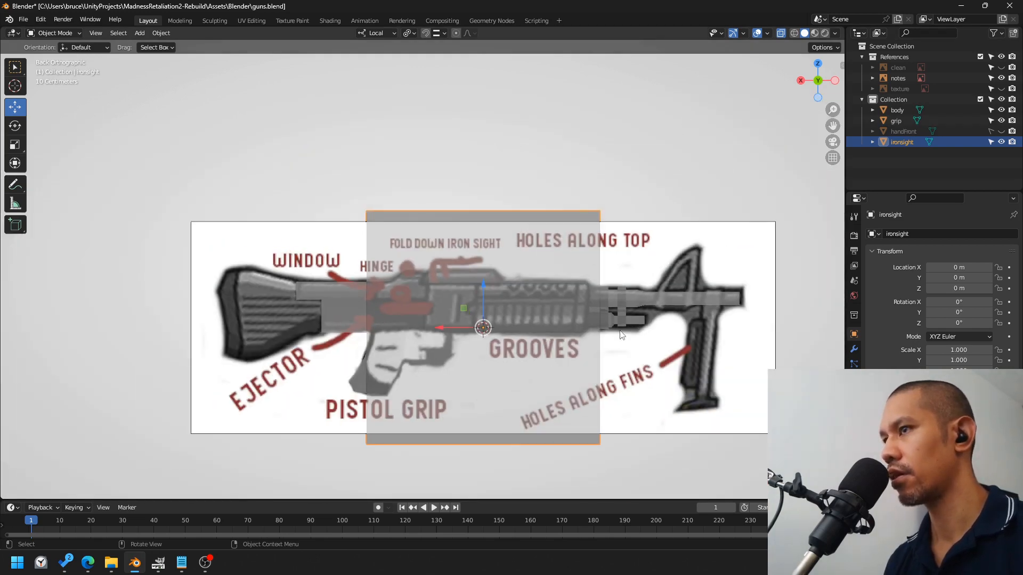
pyautogui.press('g')
pyautogui.write('s')
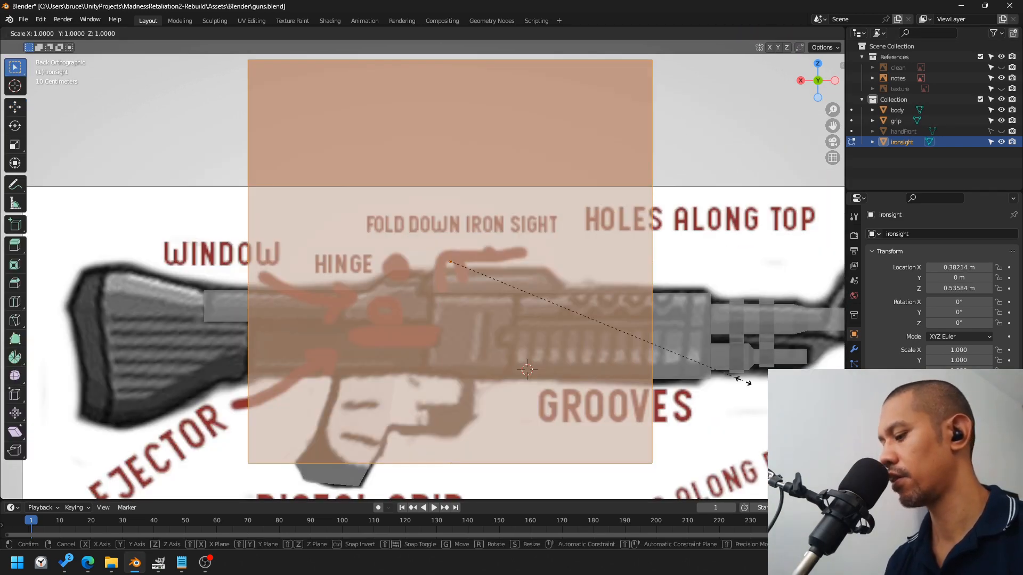
pyautogui.write('.1')
pyautogui.press('Return')
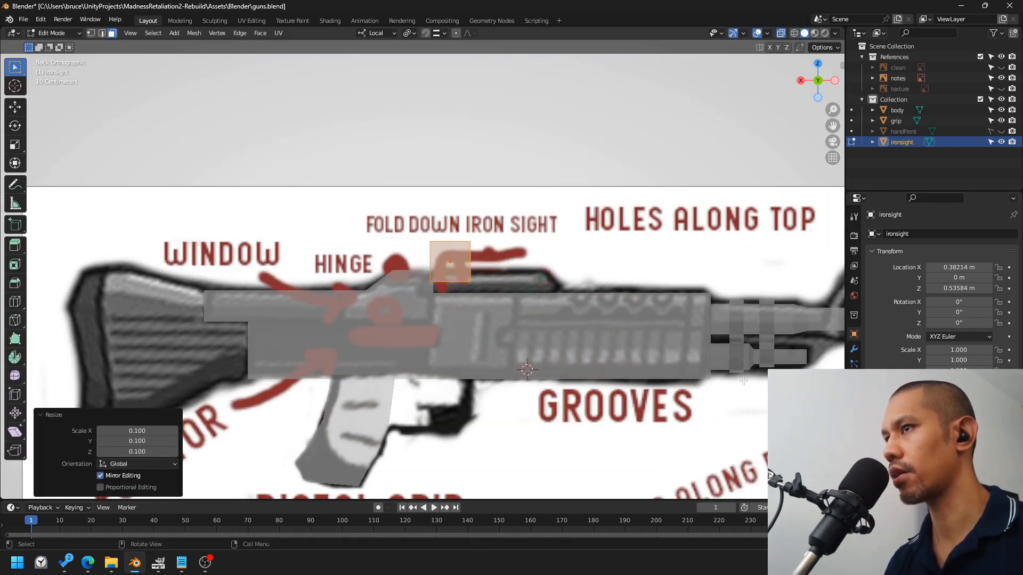
pyautogui.press('s')
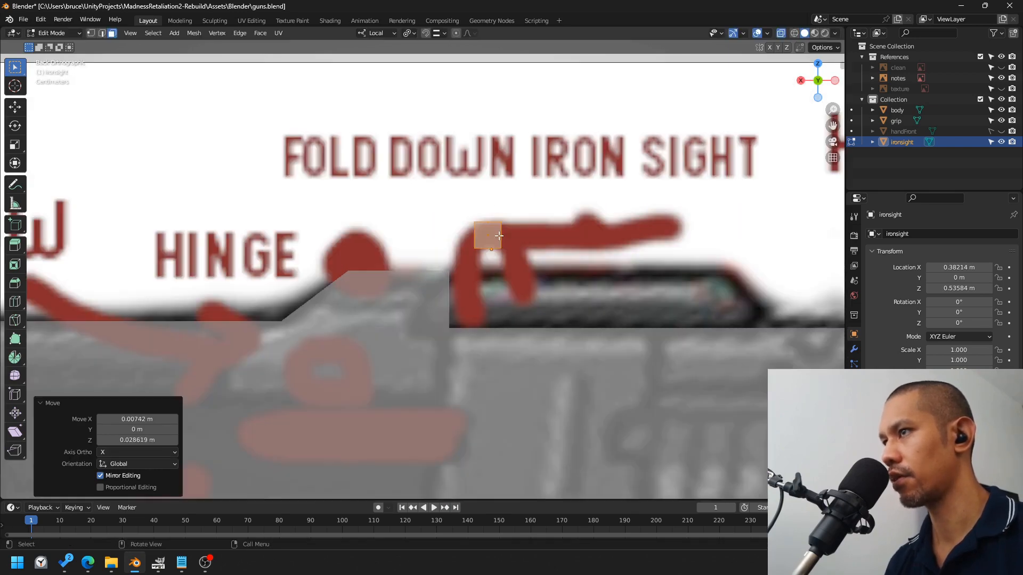
# Step: Extrude the ironsight's front face along the sketched arm to its tip, and widen the whole mesh to about 1.97 along local Y
pyautogui.click(505, 236)
pyautogui.press('e')
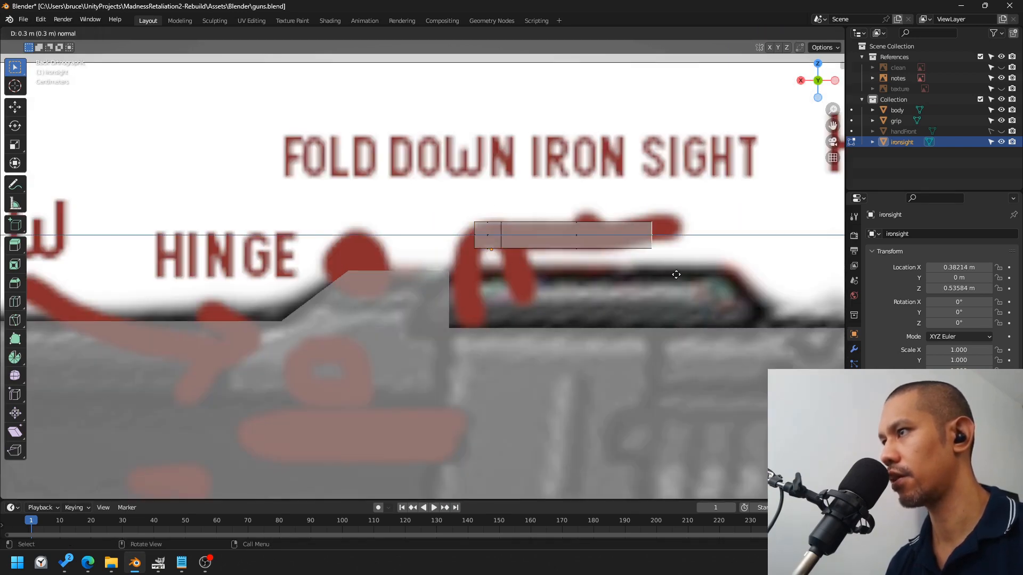
pyautogui.click(694, 273)
pyautogui.scroll(-2, 688, 273)
pyautogui.moveTo(665, 272); pyautogui.dragTo(605, 304, button='middle')
pyautogui.press('a')
pyautogui.press('s')
pyautogui.press('y')
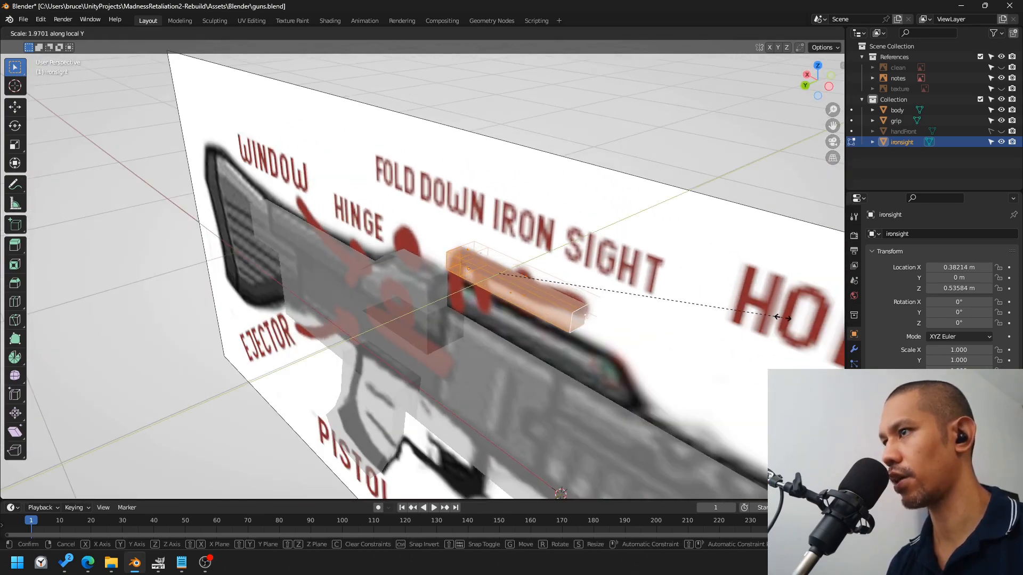
pyautogui.click(784, 318)
# Step: Shift the ironsight's flared rear end forward along local X, extrude it, and scale the extruded end
pyautogui.click(805, 85)
pyautogui.press('g')
pyautogui.press('x')
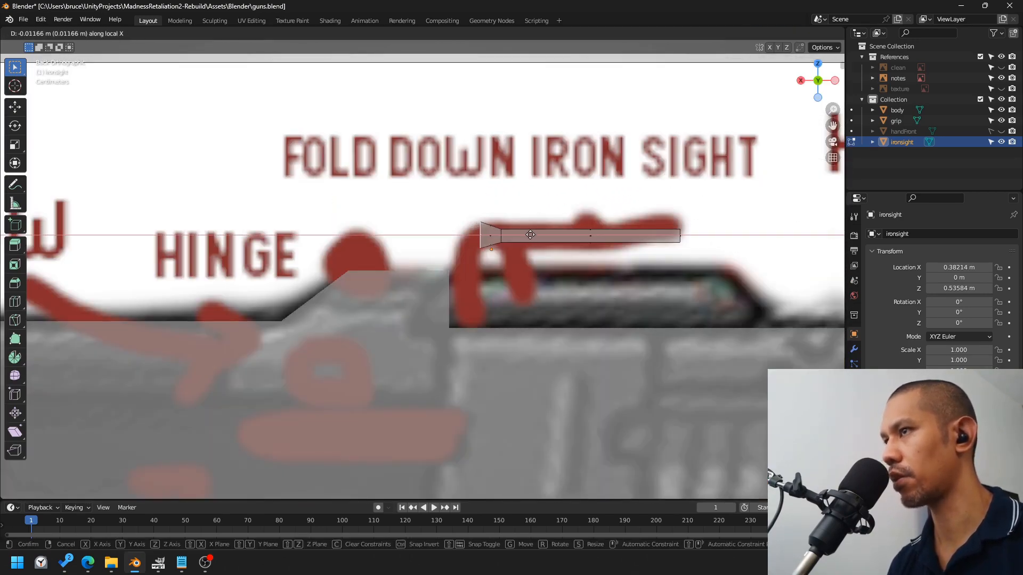
pyautogui.click(535, 235)
pyautogui.press('e')
pyautogui.click(513, 236)
pyautogui.press('s')
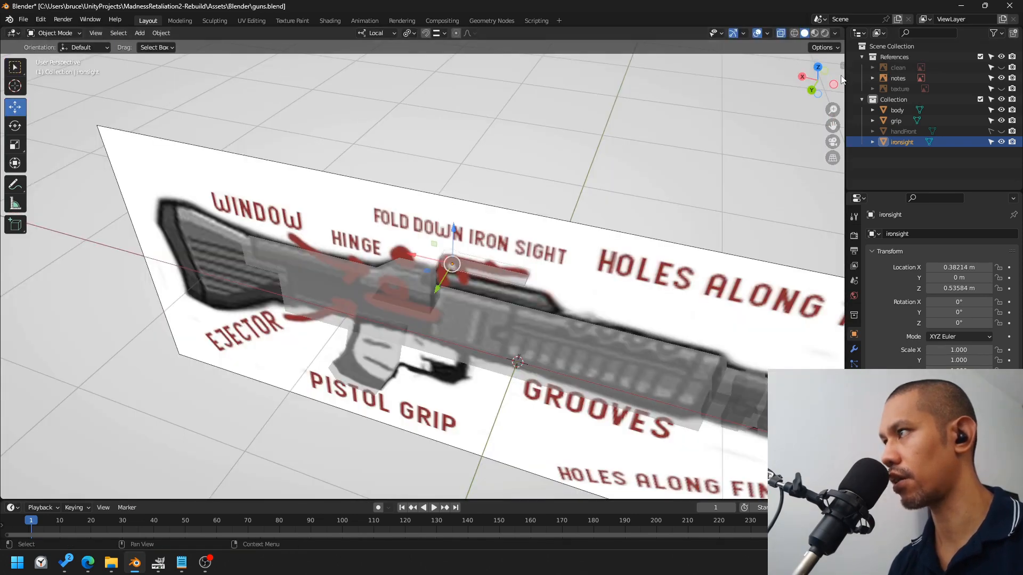
# Step: Add another cube object to Collection, rename it frontsight, and open its mesh for editing
pyautogui.click(811, 90)
pyautogui.keyDown('shift'); pyautogui.moveTo(740, 243); pyautogui.dragTo(568, 202, button='middle'); pyautogui.keyUp('shift')
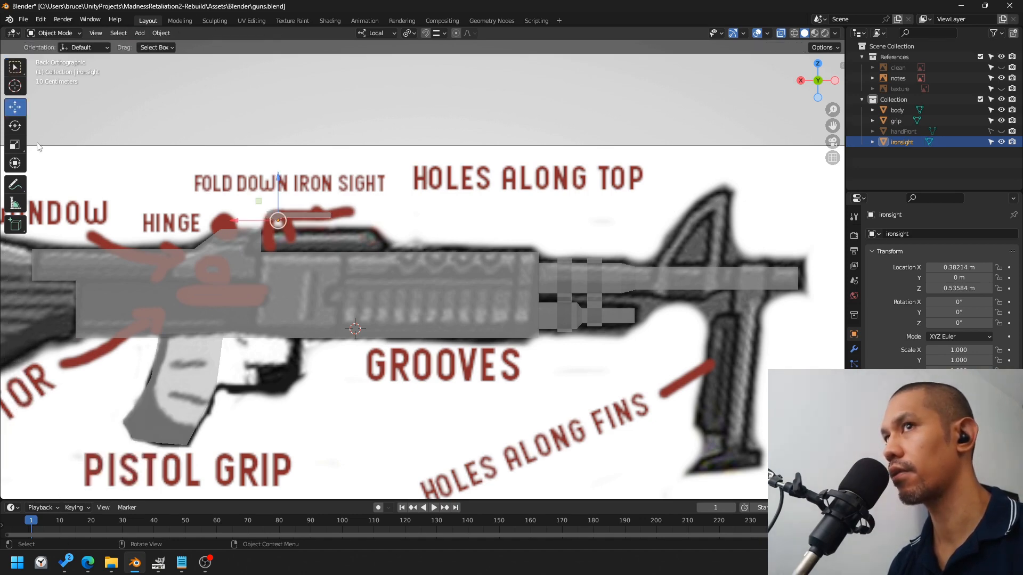
pyautogui.click(139, 33)
pyautogui.moveTo(149, 46)
pyautogui.click(283, 57)
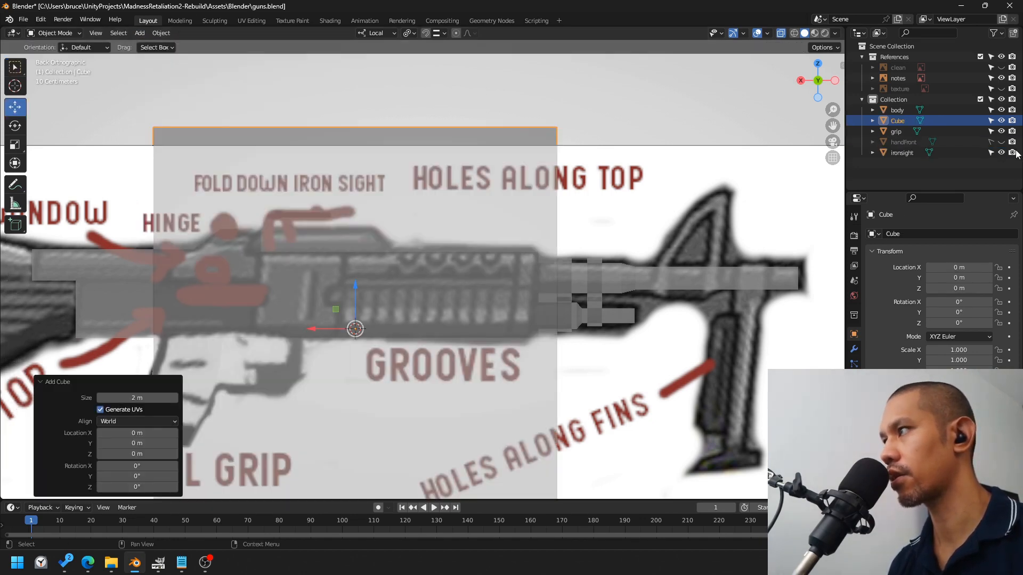
pyautogui.doubleClick(898, 120)
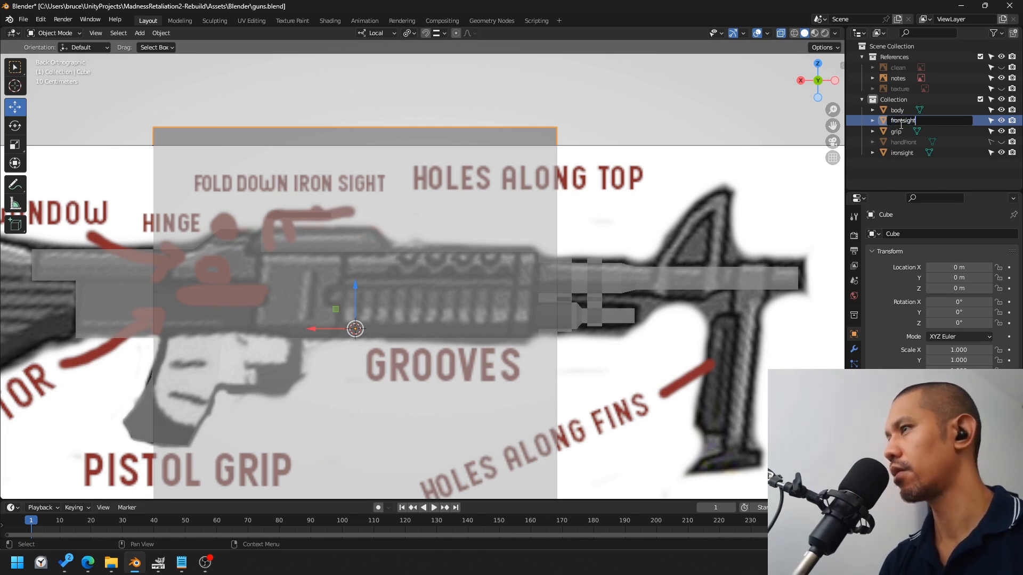
pyautogui.press('Return')
pyautogui.scroll(-2, 660, 297)
pyautogui.press('Tab')
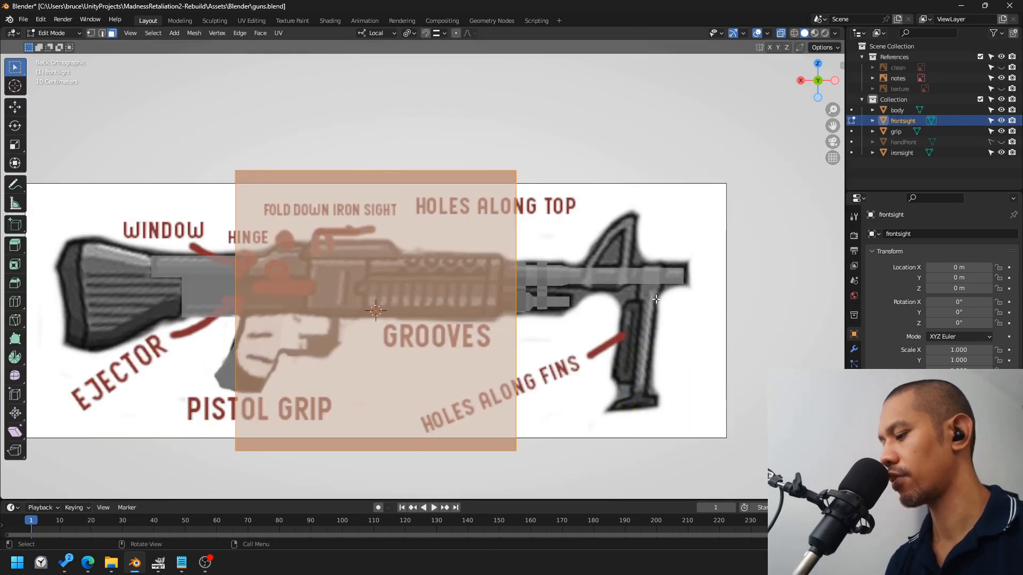
# Step: Shrink the frontsight cube's mesh and move it onto the barrel at the rear foot of the sketched front sight
pyautogui.press('s')
pyautogui.click(395, 333)
pyautogui.press('g')
pyautogui.click(617, 323)
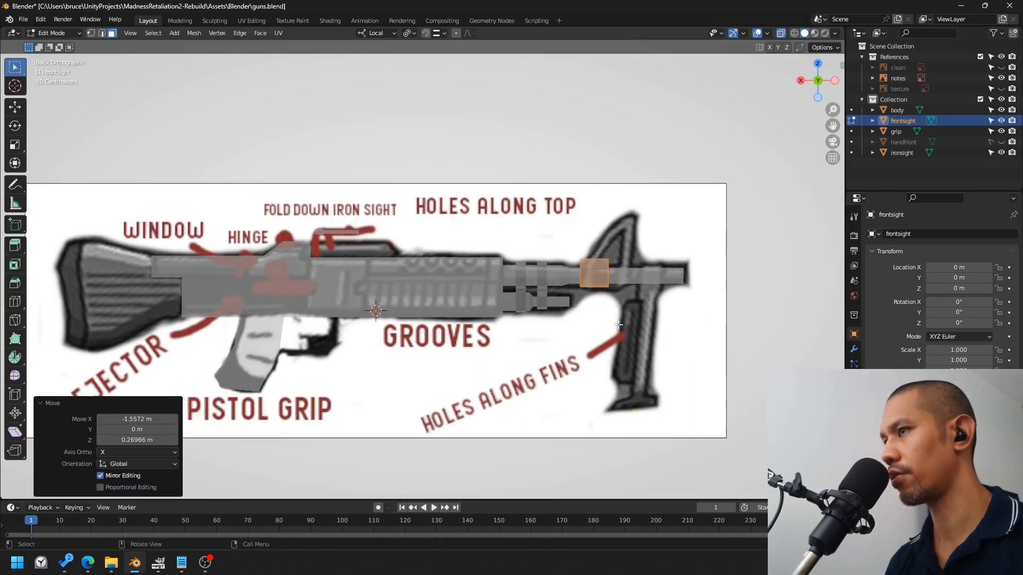
pyautogui.scroll(3, 618, 324)
pyautogui.moveTo(618, 324); pyautogui.dragTo(651, 265, button='middle')
pyautogui.click(812, 88)
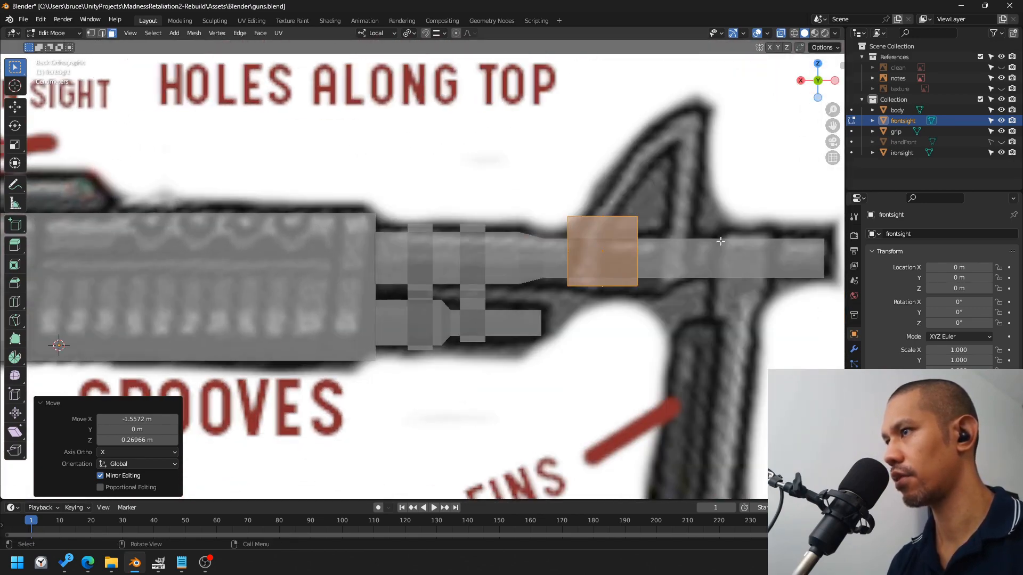
pyautogui.press('g')
pyautogui.click(758, 234)
# Step: Scale the cube to 0.691, narrow it to about 0.463 along local X, and duplicate this clamp beneath the sight's vertical post
pyautogui.moveTo(757, 233); pyautogui.dragTo(694, 246, button='middle')
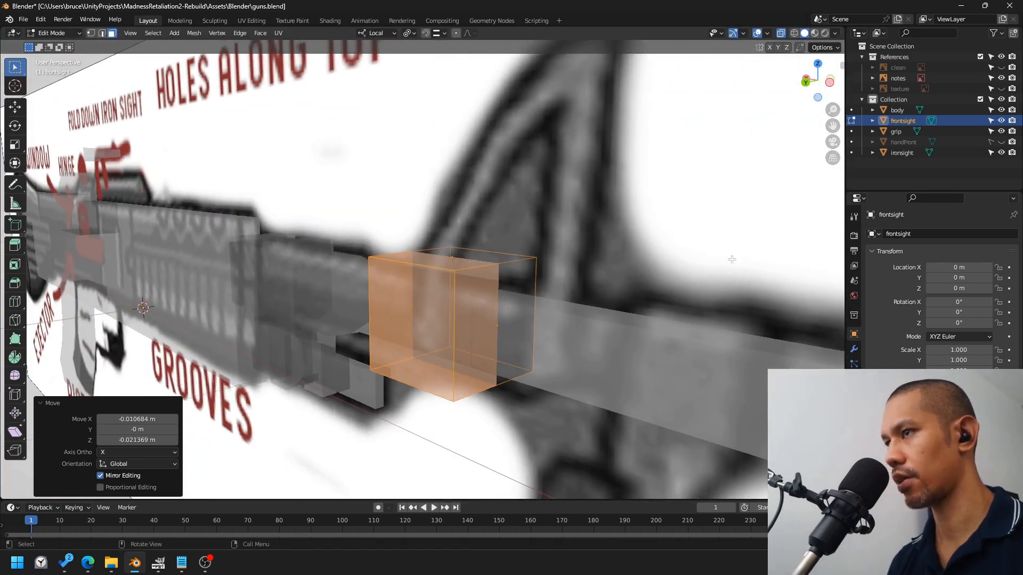
pyautogui.press('s')
pyautogui.click(640, 265)
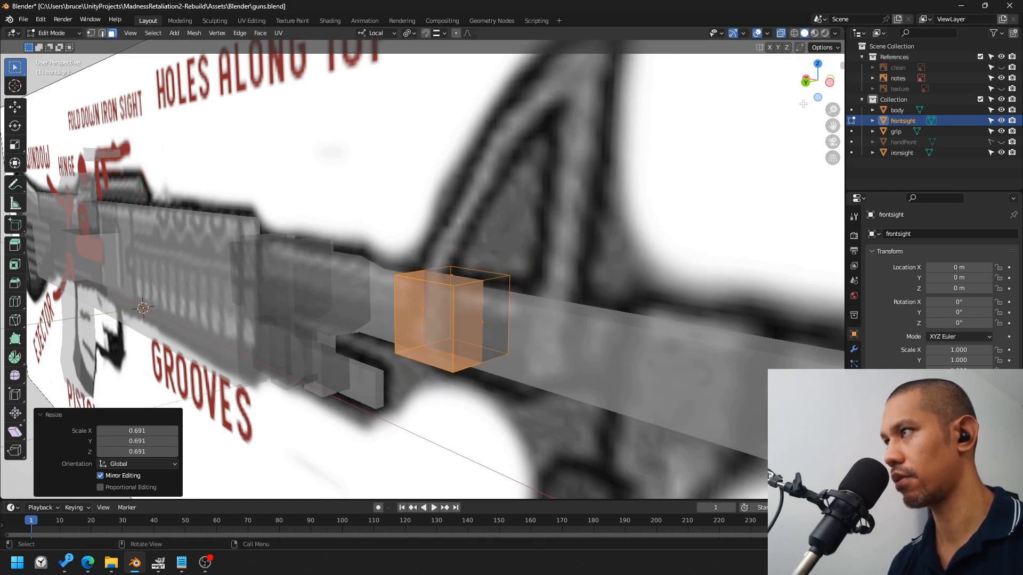
pyautogui.click(806, 82)
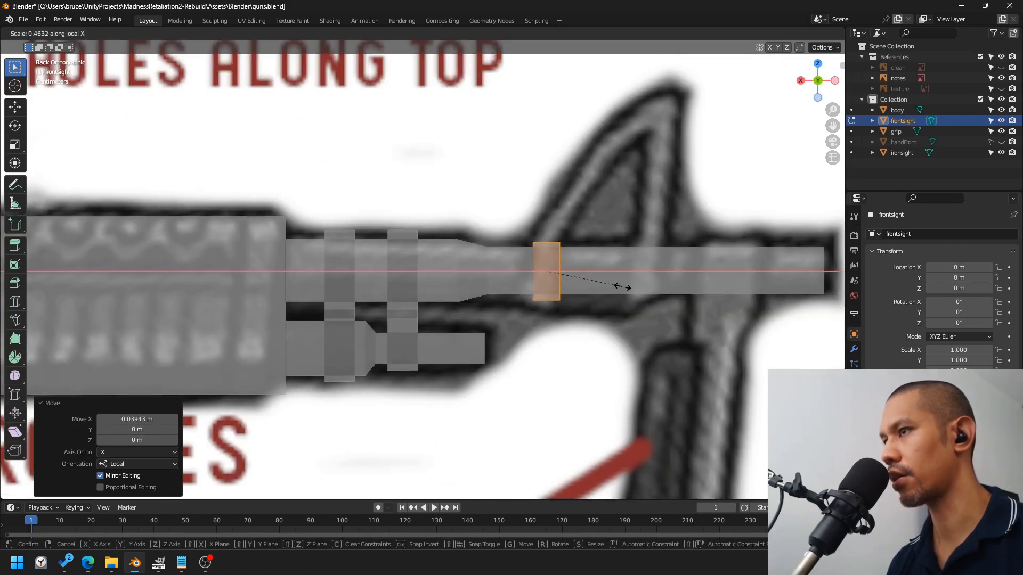
pyautogui.click(622, 286)
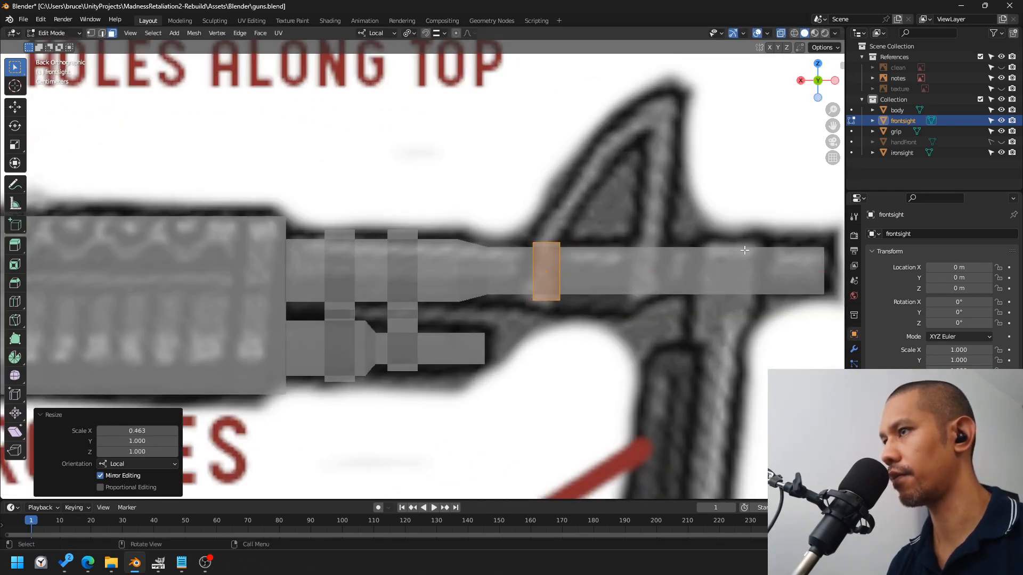
pyautogui.hotkey('shift', 'd')
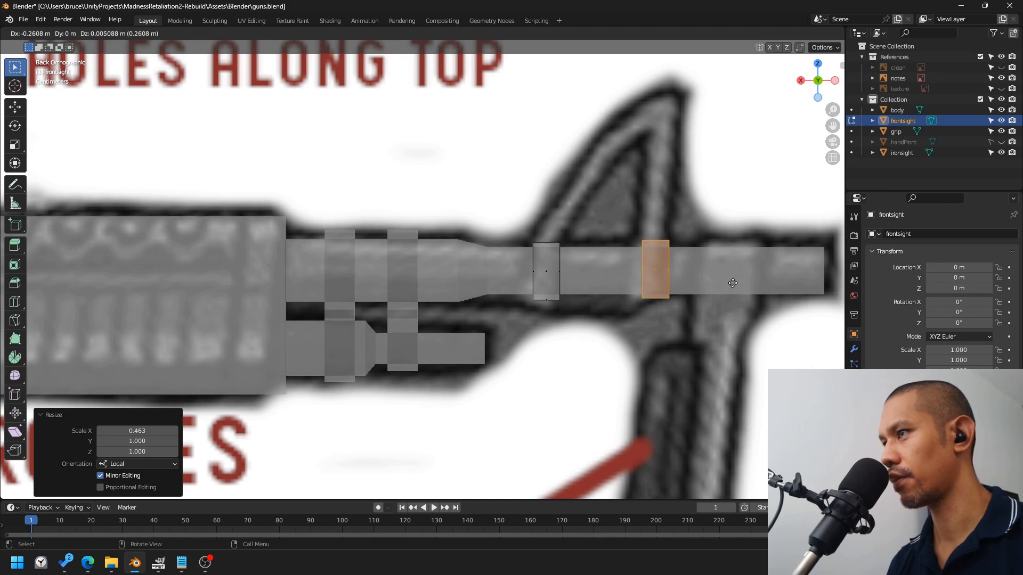
pyautogui.click(726, 285)
# Step: Add another cube to the frontsight mesh, scale it to 0.05, and move it to the tip of the sketched sight
pyautogui.click(174, 33)
pyautogui.click(222, 58)
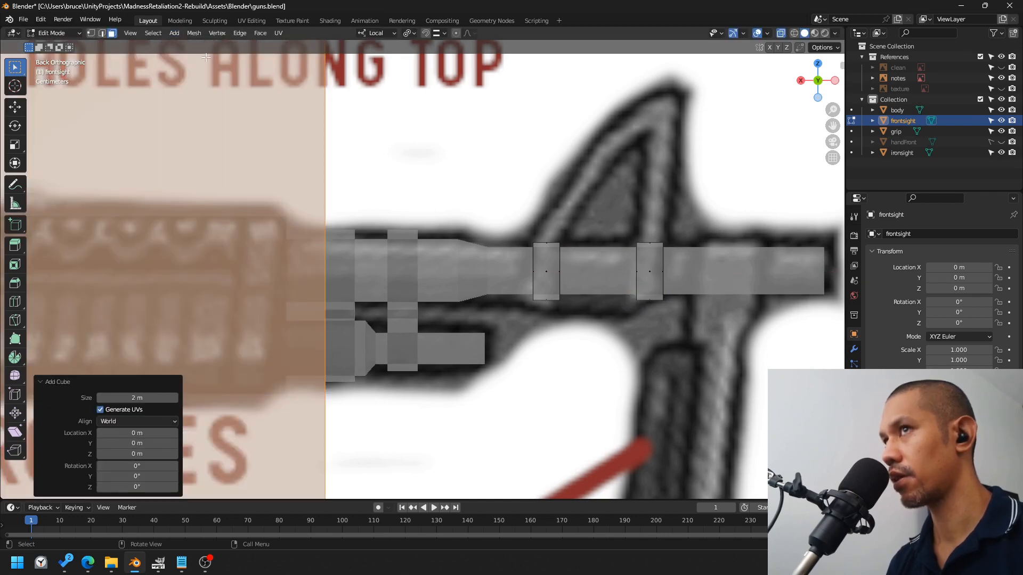
pyautogui.scroll(-5, 325, 112)
pyautogui.write('s.')
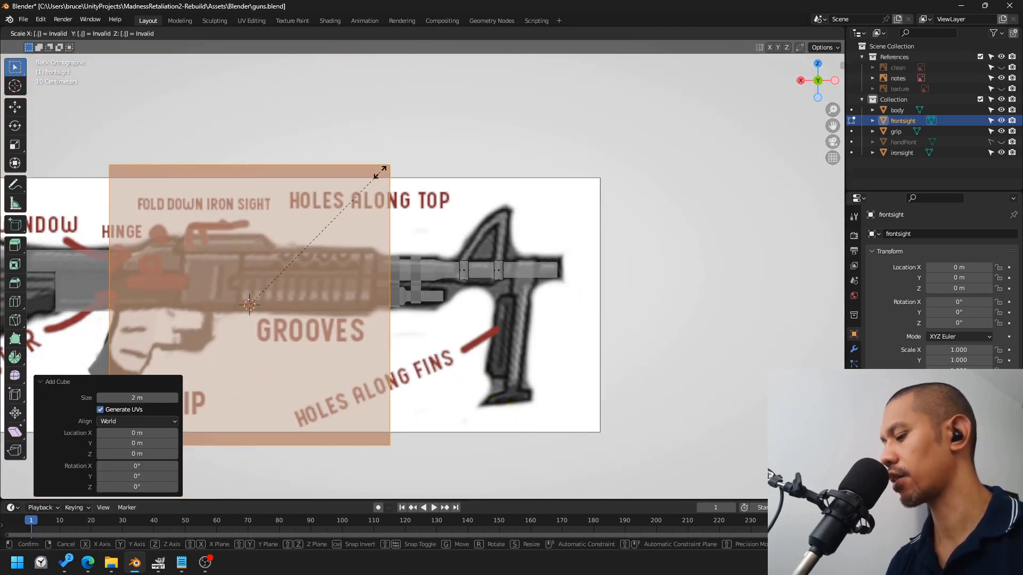
pyautogui.write('05')
pyautogui.press('Return')
pyautogui.press('g')
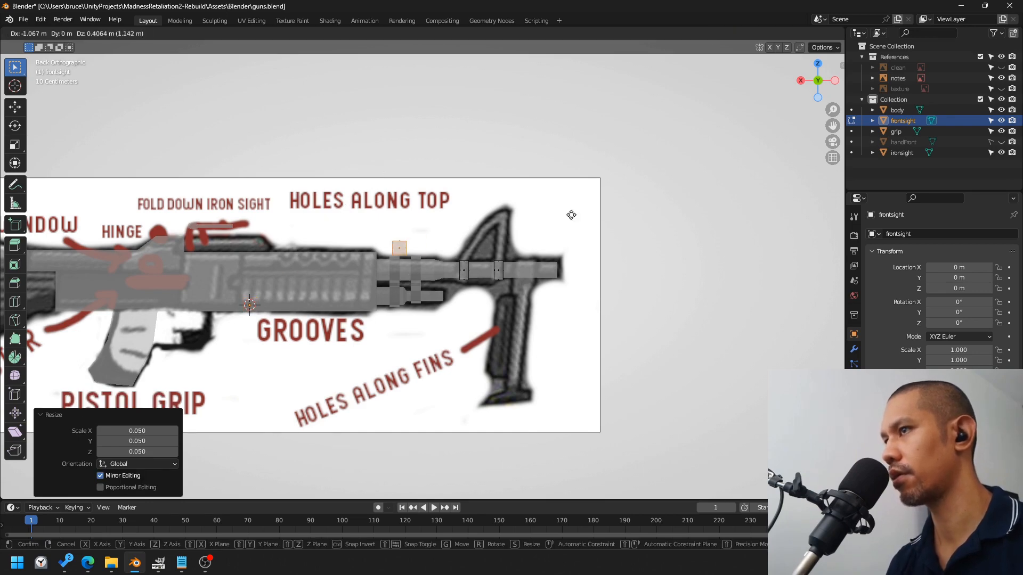
pyautogui.click(665, 183)
# Step: Shrink the small cube by 0.613 and 0.970 to match the post's thickness, and reposition it at the sight's tip
pyautogui.scroll(4, 660, 228)
pyautogui.scroll(2, 661, 228)
pyautogui.press('s')
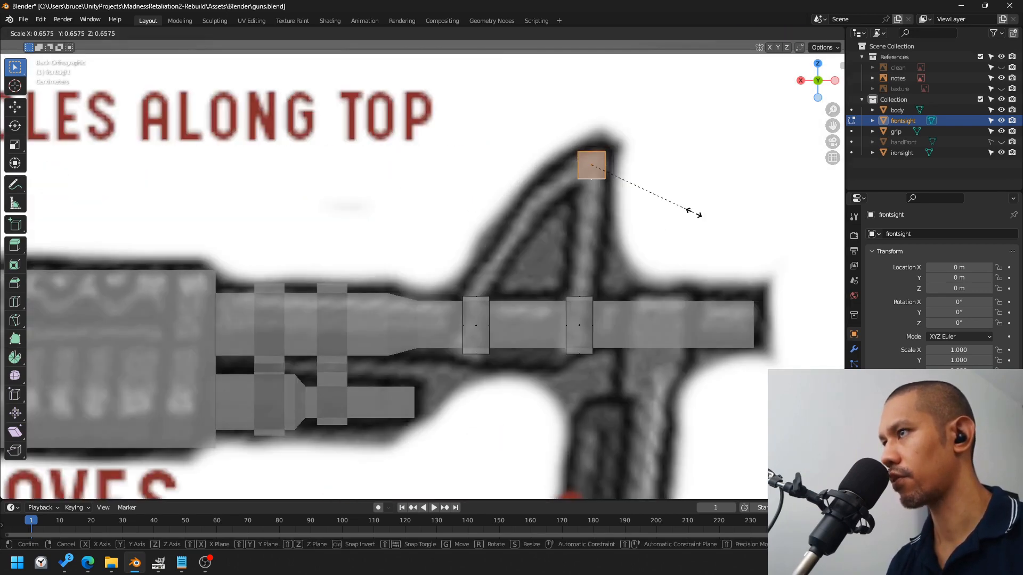
pyautogui.click(685, 212)
pyautogui.press('g')
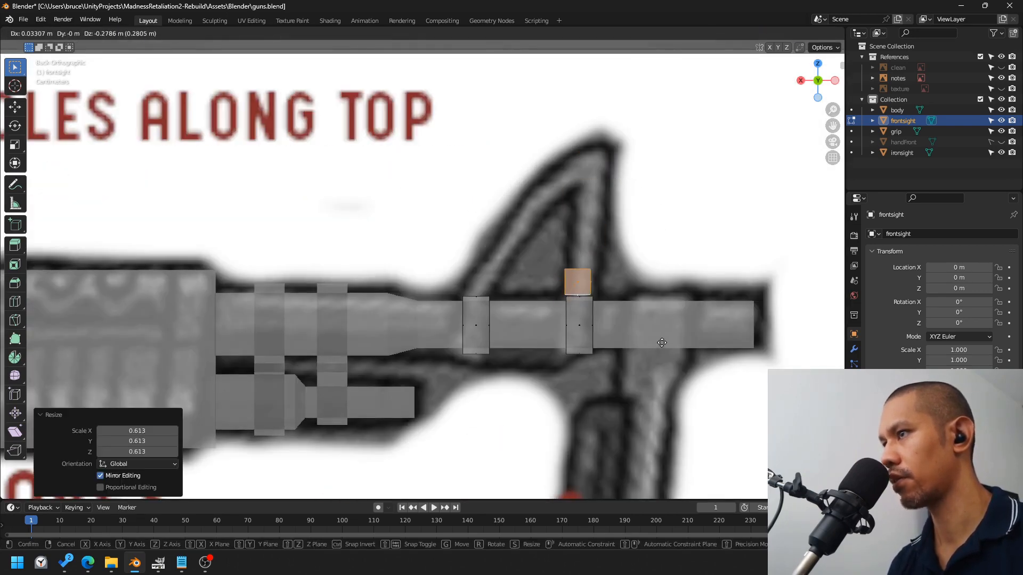
pyautogui.click(664, 342)
pyautogui.press('s')
pyautogui.click(671, 340)
pyautogui.press('g')
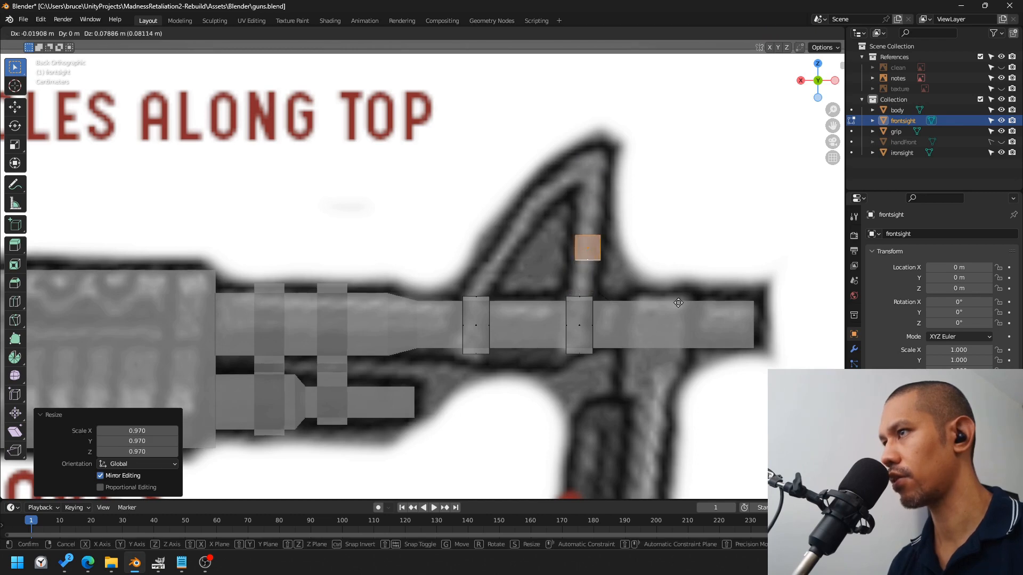
pyautogui.click(675, 216)
# Step: Extrude the tip cube's bottom face down to the front clamp to form the sight's vertical post
pyautogui.click(590, 174)
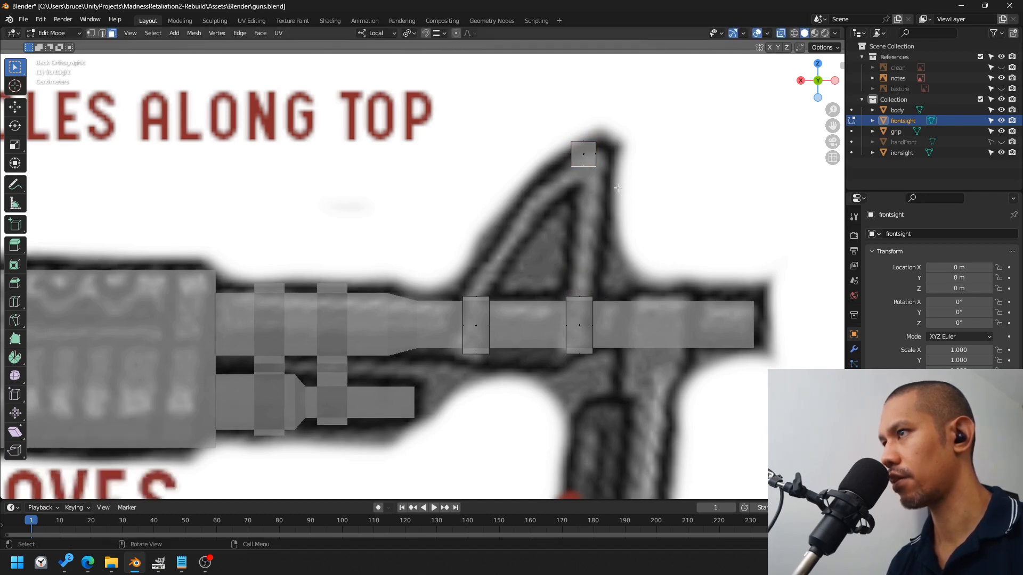
pyautogui.press('e')
pyautogui.click(608, 325)
# Step: Extrude the tip cube's rear face twice toward the stock, the second segment about 0.244 m long
pyautogui.click(565, 160)
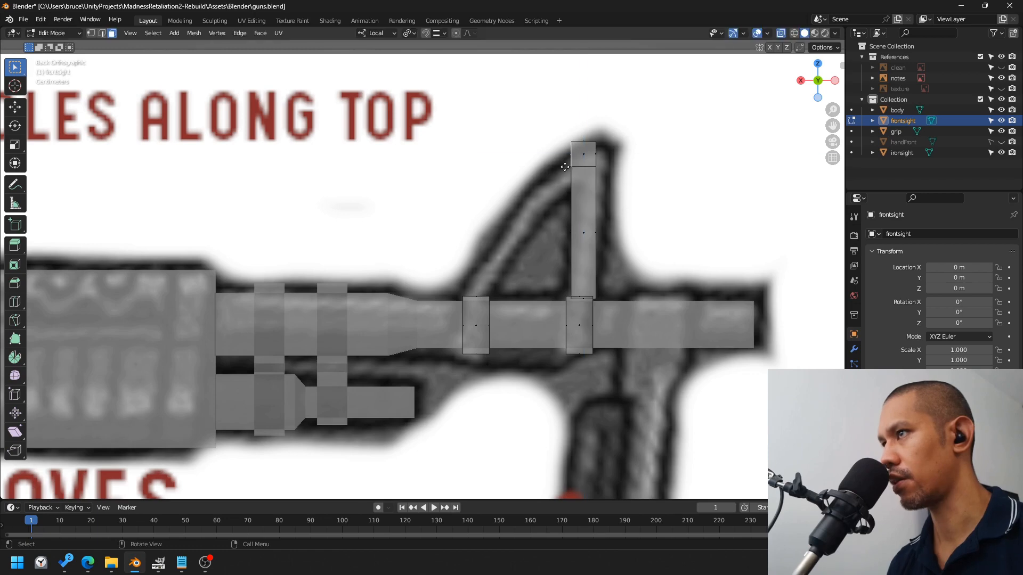
pyautogui.press('e')
pyautogui.click(491, 245)
pyautogui.press('e')
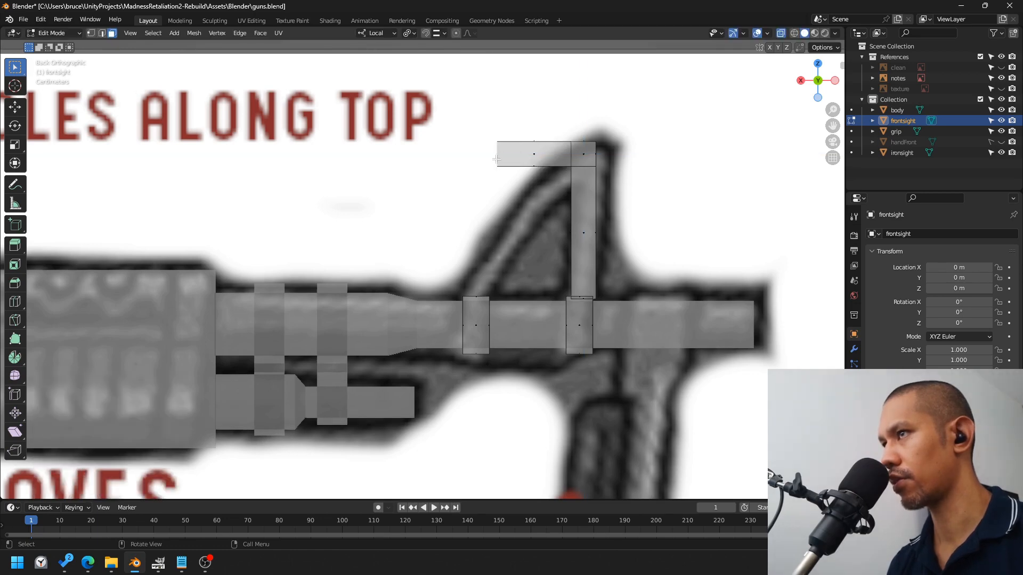
pyautogui.click(394, 173)
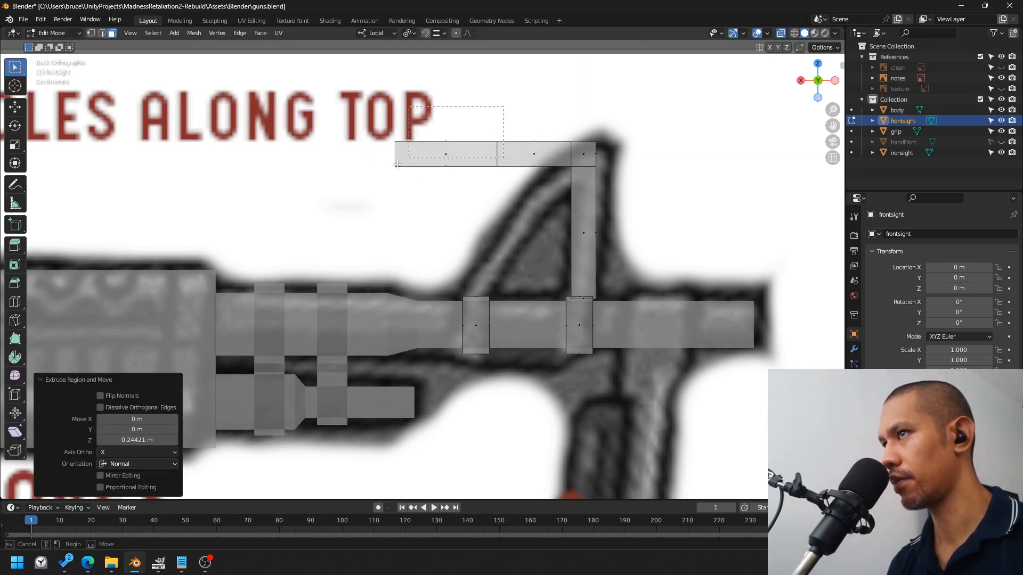
# Step: Rotate the outer extruded segment about -53.4° and move it along the sketched slanted arm to meet the rear clamp
pyautogui.click(421, 154)
pyautogui.press('r')
pyautogui.click(560, 100)
pyautogui.press('g')
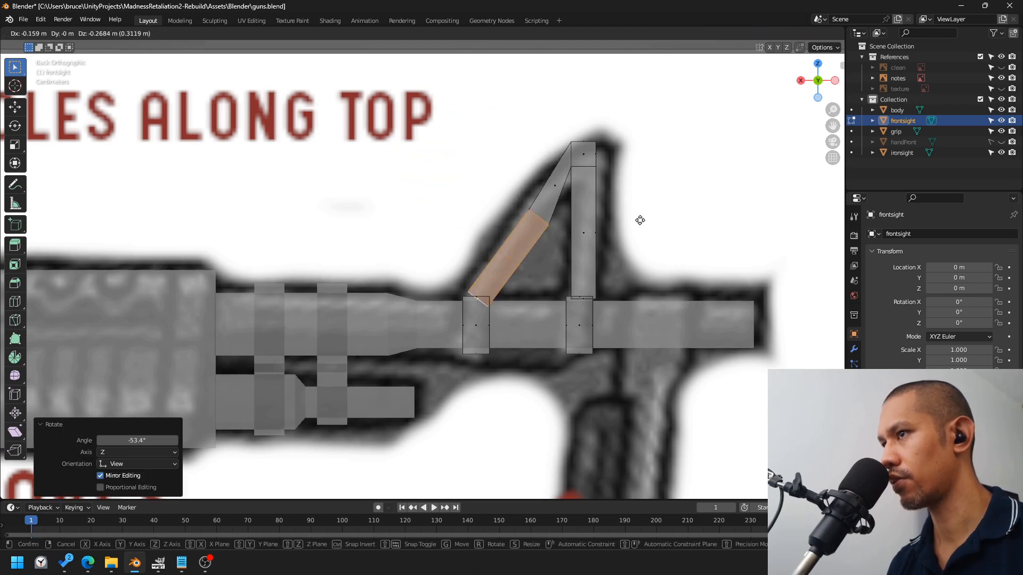
pyautogui.click(637, 217)
# Step: Lower the tip block's bottom vertices along Z and shift the whole tip forward along local X to follow the sketch
pyautogui.press('1')
pyautogui.moveTo(610, 173); pyautogui.dragTo(653, 158)
pyautogui.press('g')
pyautogui.press('z')
pyautogui.click(685, 191)
pyautogui.press('g')
pyautogui.press('x')
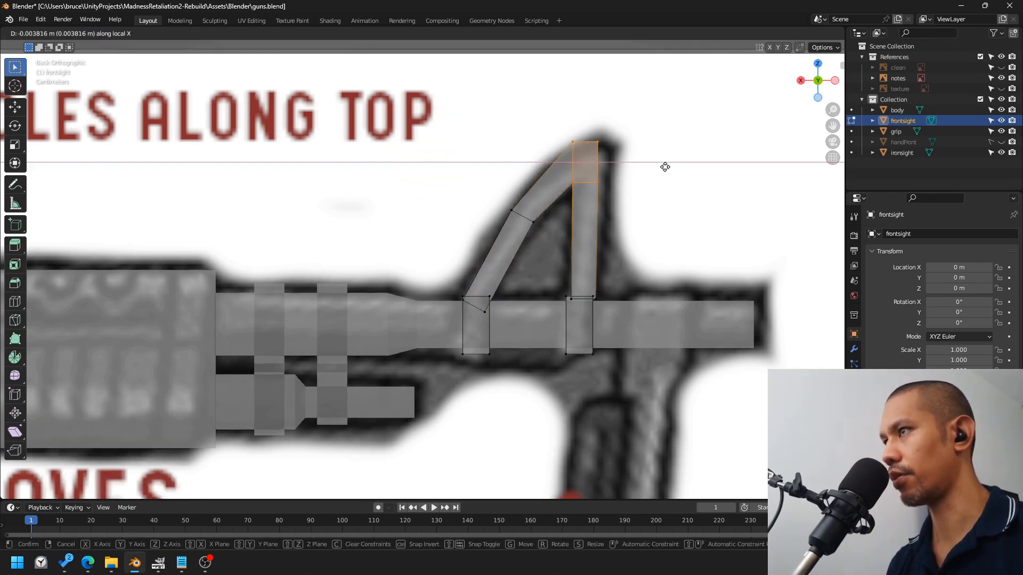
pyautogui.click(670, 168)
# Step: Adjust the inner corner vertices beneath the sight's tip along Z
pyautogui.click(618, 184)
pyautogui.press('g')
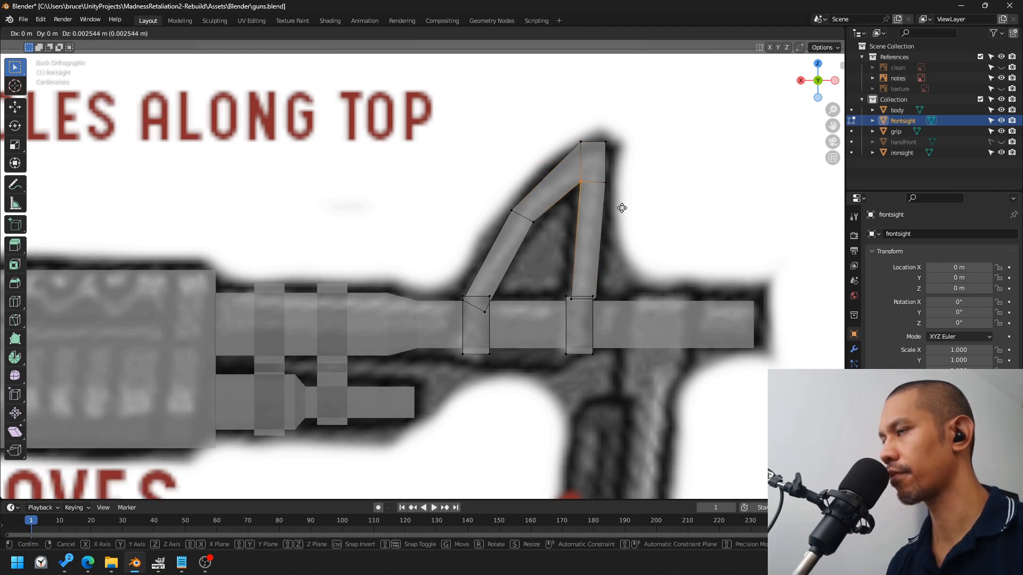
pyautogui.press('z')
pyautogui.click(622, 201)
# Step: Select the whole linked sight frame and offset it about 0.038 m along local Y to one side of the barrel
pyautogui.scroll(-2, 710, 229)
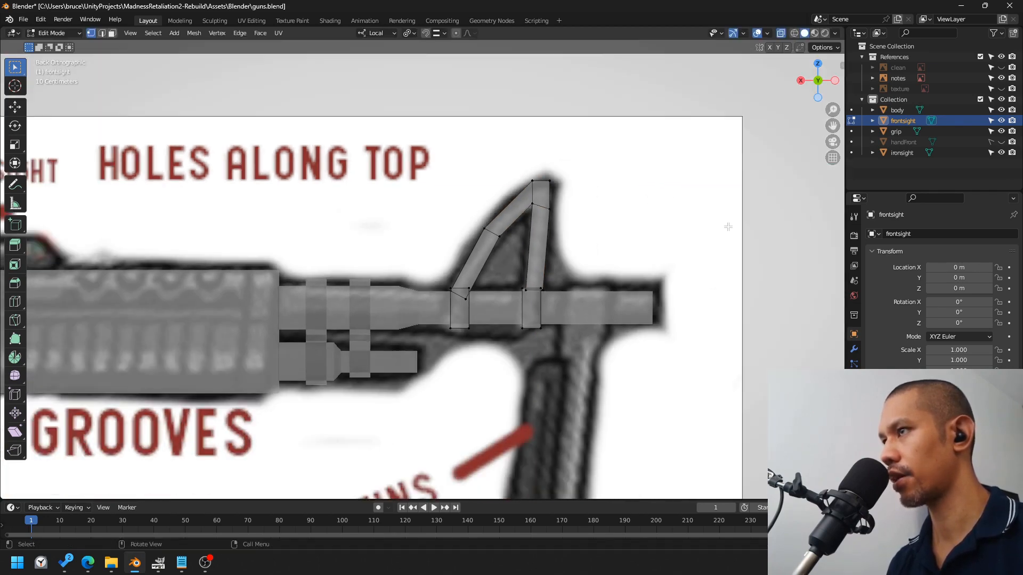
pyautogui.hotkey('ctrl', 'l')
pyautogui.press('ctrl+KP_3')
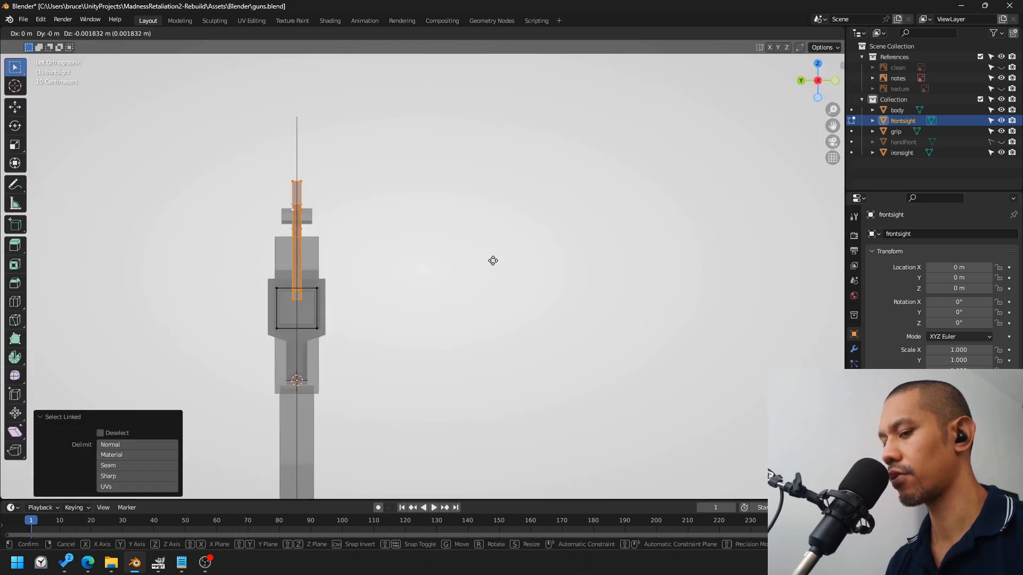
pyautogui.press('g')
pyautogui.press('y')
pyautogui.click(482, 265)
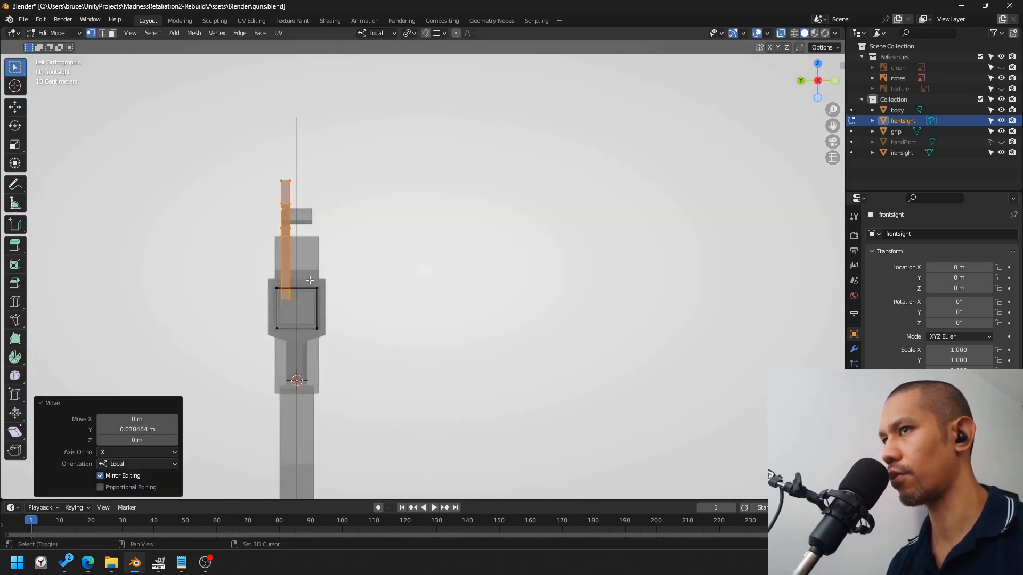
# Step: Duplicate the sight frame along local Y to the opposite side of the barrel
pyautogui.scroll(2, 314, 286)
pyautogui.keyDown('shift'); pyautogui.moveTo(315, 286); pyautogui.dragTo(512, 284, button='middle'); pyautogui.keyUp('shift')
pyautogui.scroll(2, 512, 284)
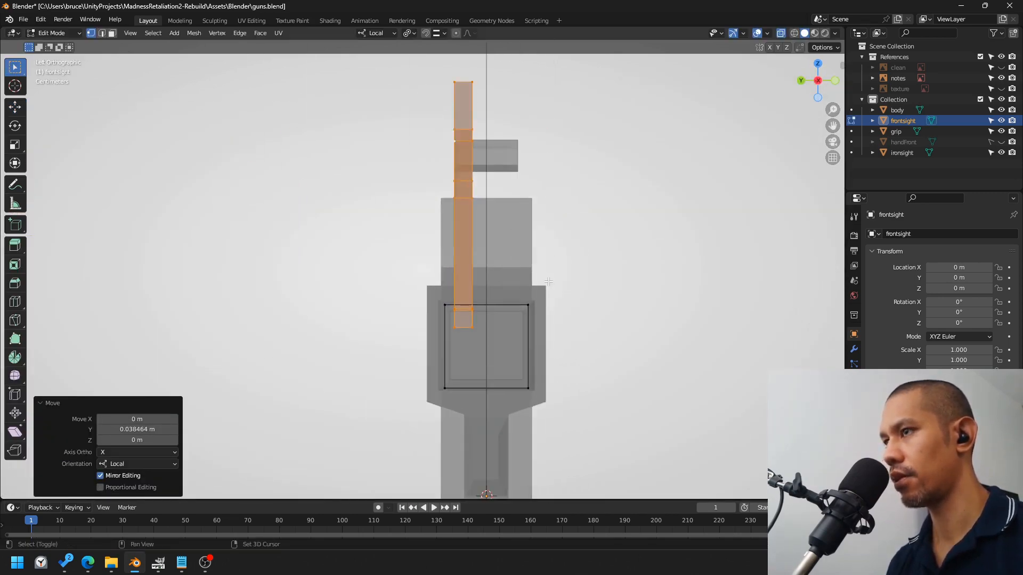
pyautogui.hotkey('shift', 'd')
pyautogui.press('y')
pyautogui.click(594, 283)
pyautogui.click(650, 265)
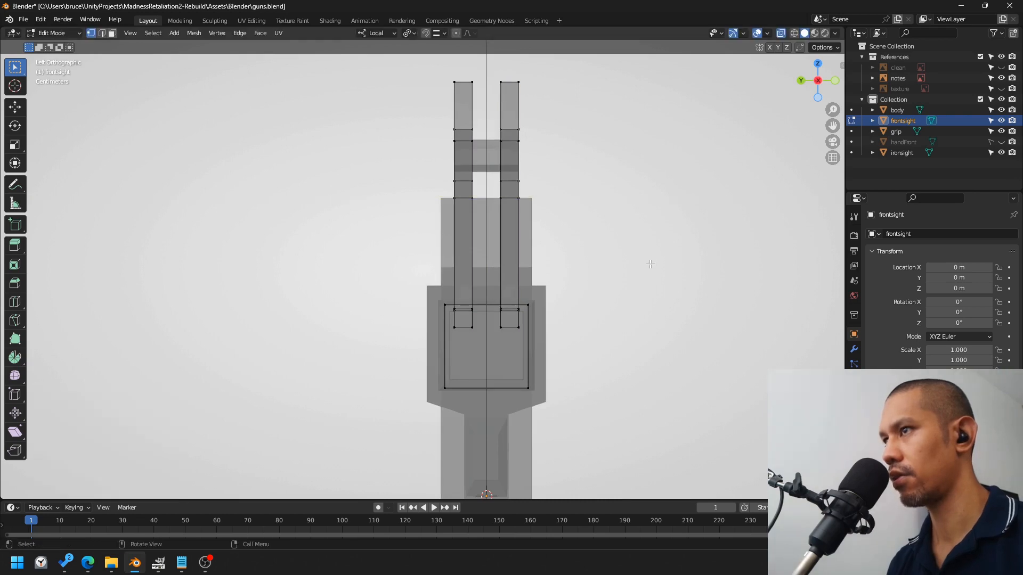
# Step: Finish editing frontsight and open the body mesh for editing around the fold-down iron sight
pyautogui.press('Tab')
pyautogui.moveTo(413, 232); pyautogui.dragTo(544, 240, button='middle')
pyautogui.scroll(-1, 593, 232)
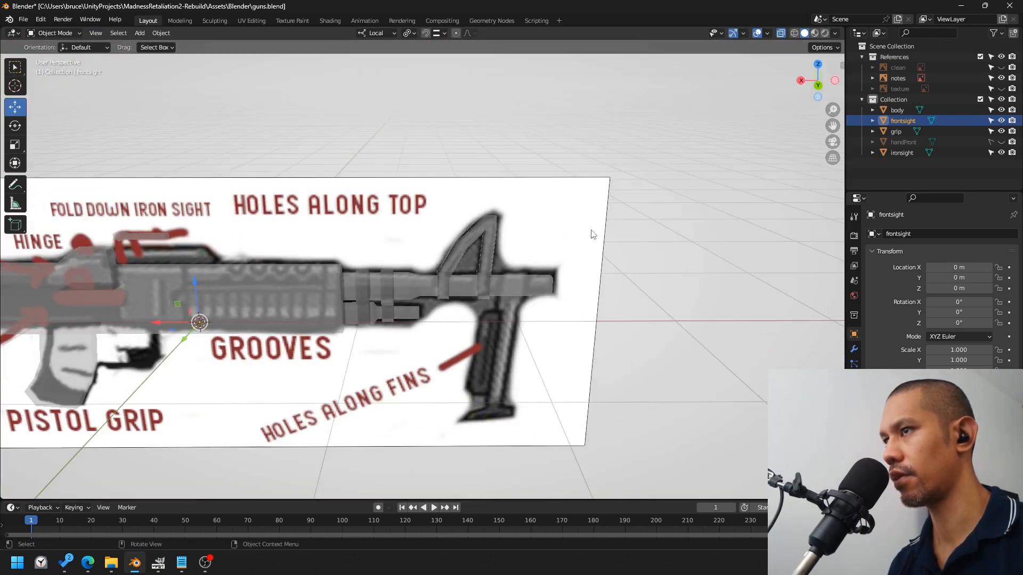
pyautogui.press('ctrl+KP_1')
pyautogui.keyDown('shift'); pyautogui.moveTo(239, 245); pyautogui.dragTo(582, 232, button='middle'); pyautogui.keyUp('shift')
pyautogui.scroll(4, 606, 209)
pyautogui.click(494, 217)
pyautogui.click(549, 292)
pyautogui.press('Tab')
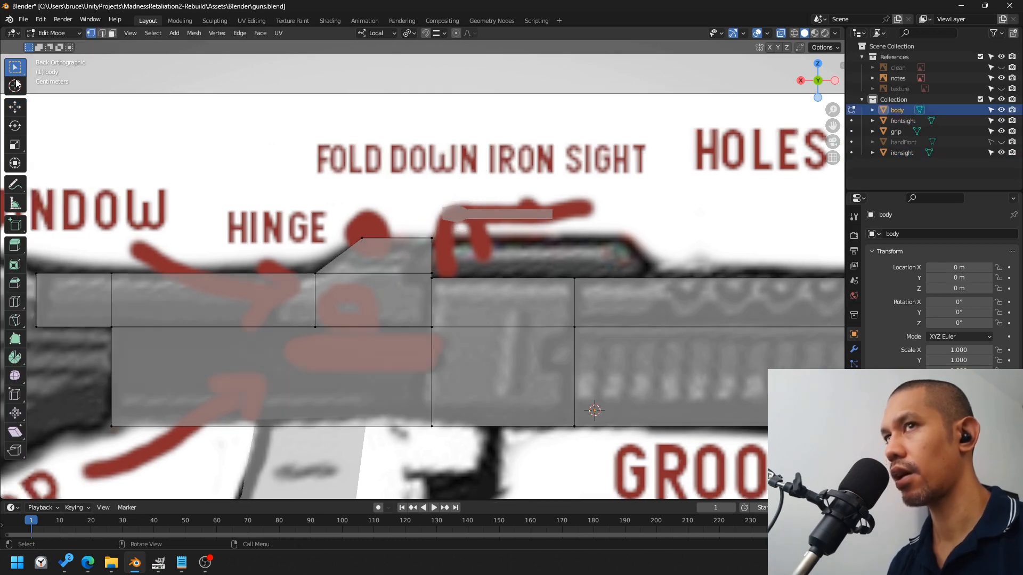
# Step: Add a cube to the body mesh, scale it to 0.05, and place it on the receiver below the iron sight's rear end
pyautogui.click(173, 33)
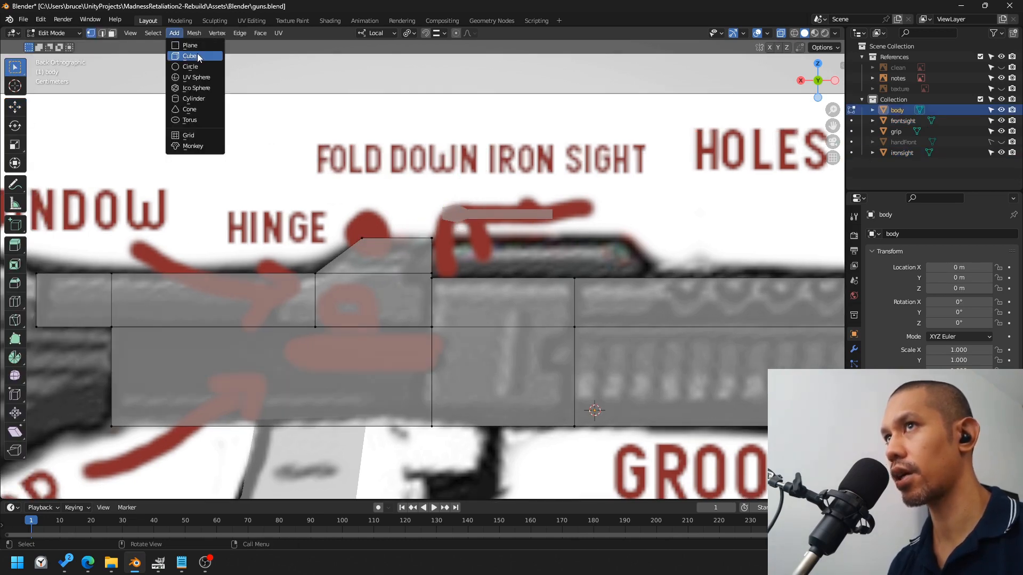
pyautogui.click(196, 56)
pyautogui.scroll(-6, 596, 277)
pyautogui.write('s.05')
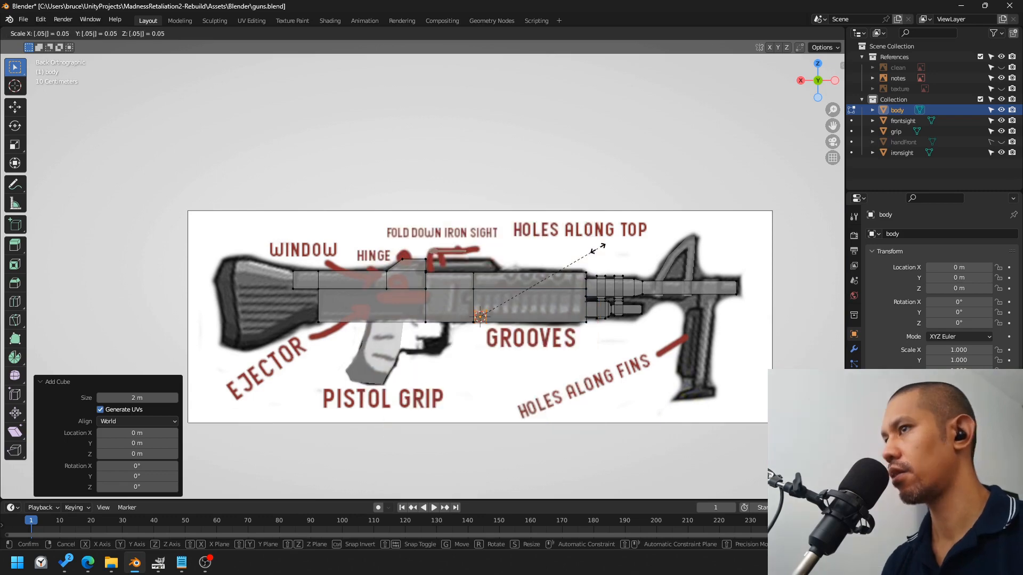
pyautogui.press('Return')
pyautogui.scroll(6, 595, 277)
pyautogui.press('g')
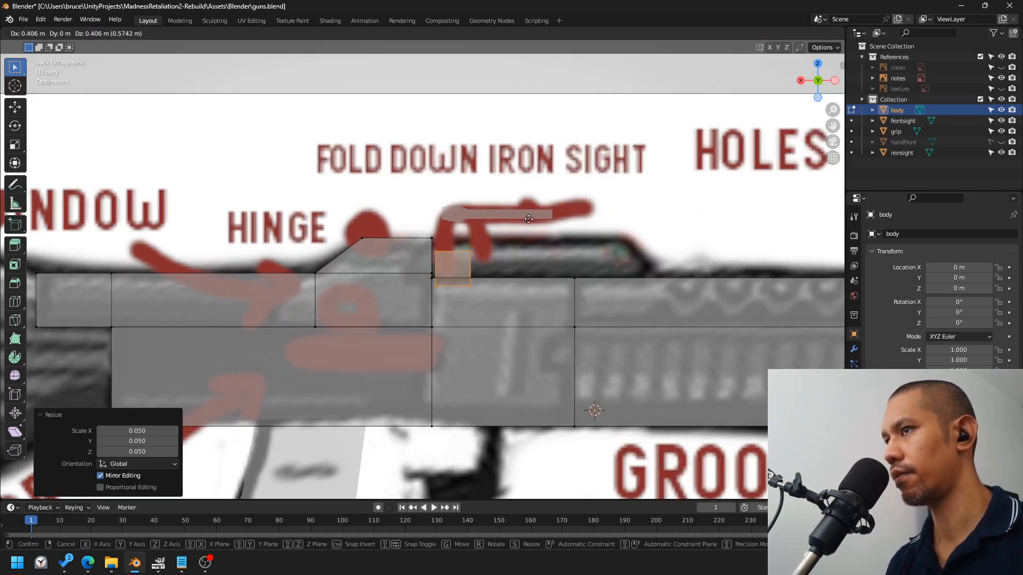
pyautogui.click(522, 218)
pyautogui.press('g')
pyautogui.click(586, 228)
# Step: Widen the iron sight's base cube to about 1.409 along local Y
pyautogui.moveTo(586, 228); pyautogui.dragTo(499, 262, button='middle')
pyautogui.press('s')
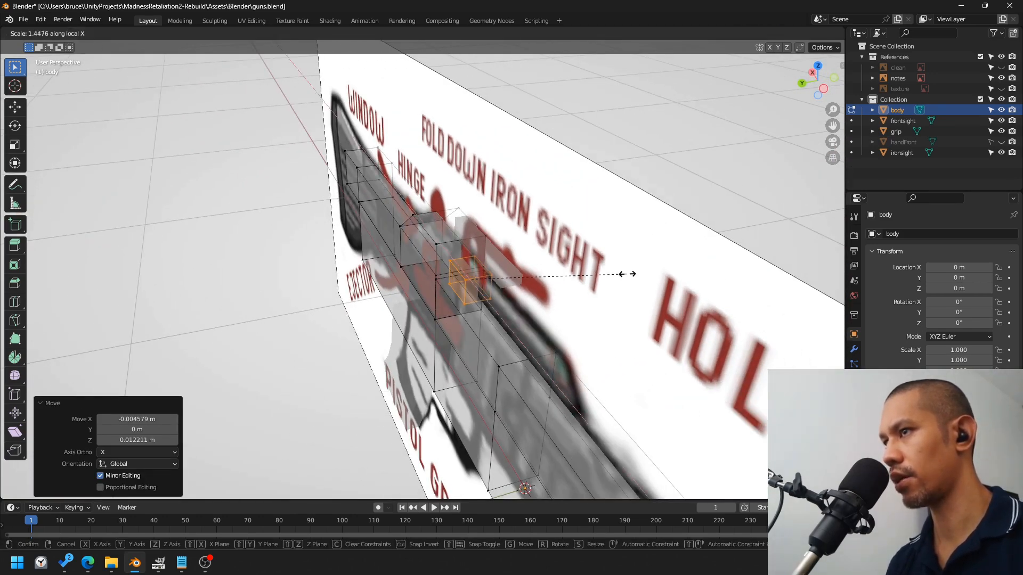
pyautogui.press('y')
pyautogui.press('y')
pyautogui.click(688, 264)
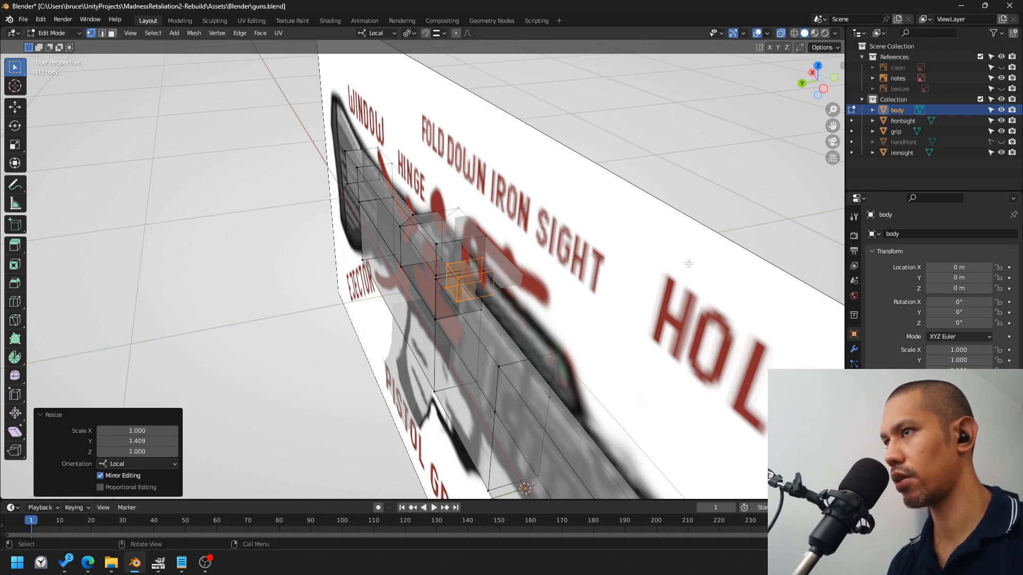
# Step: Raise the base cube's top vertices about 0.139 m along local Z to reach the ironsight arm
pyautogui.click(801, 84)
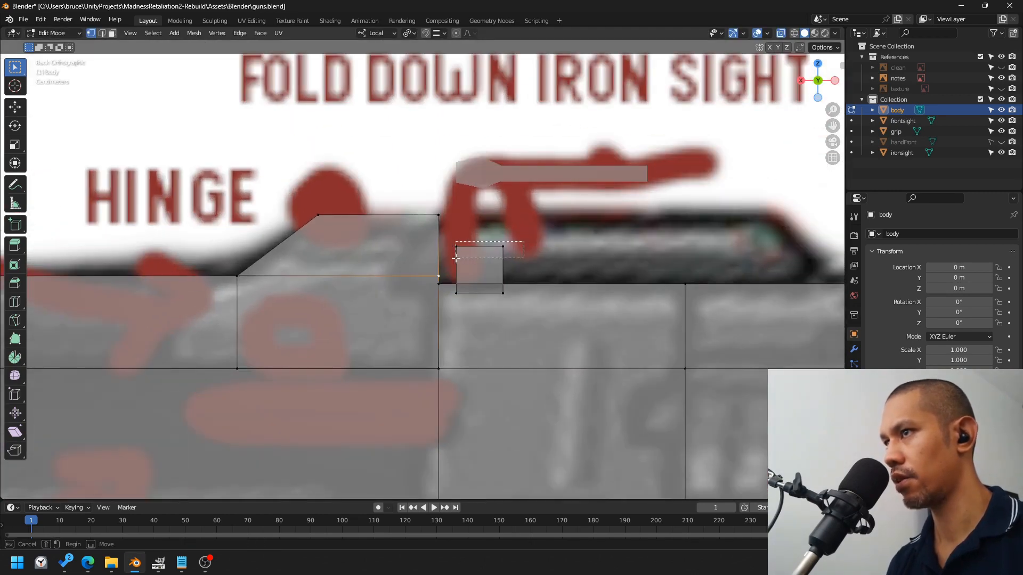
pyautogui.press('e')
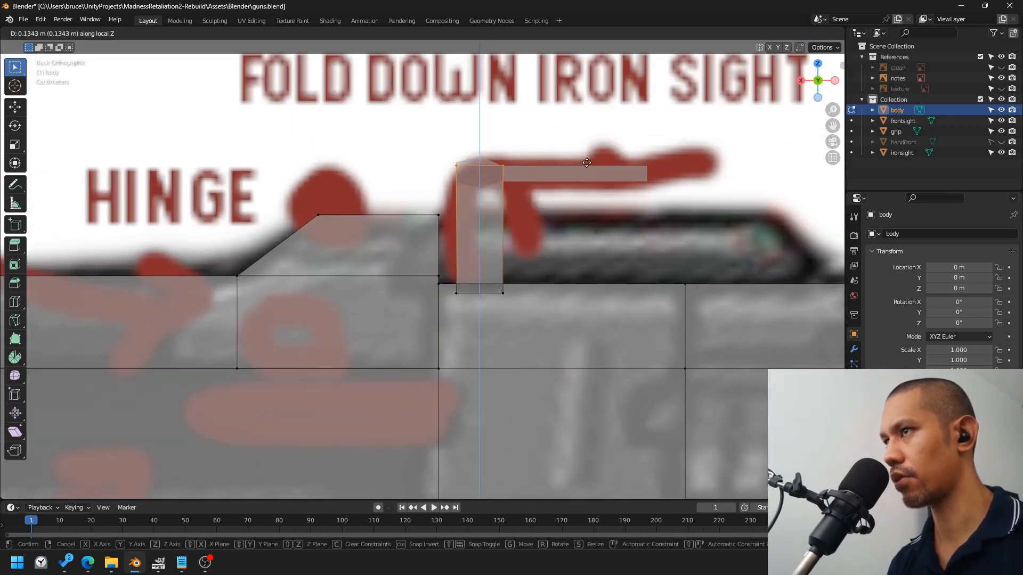
pyautogui.click(586, 160)
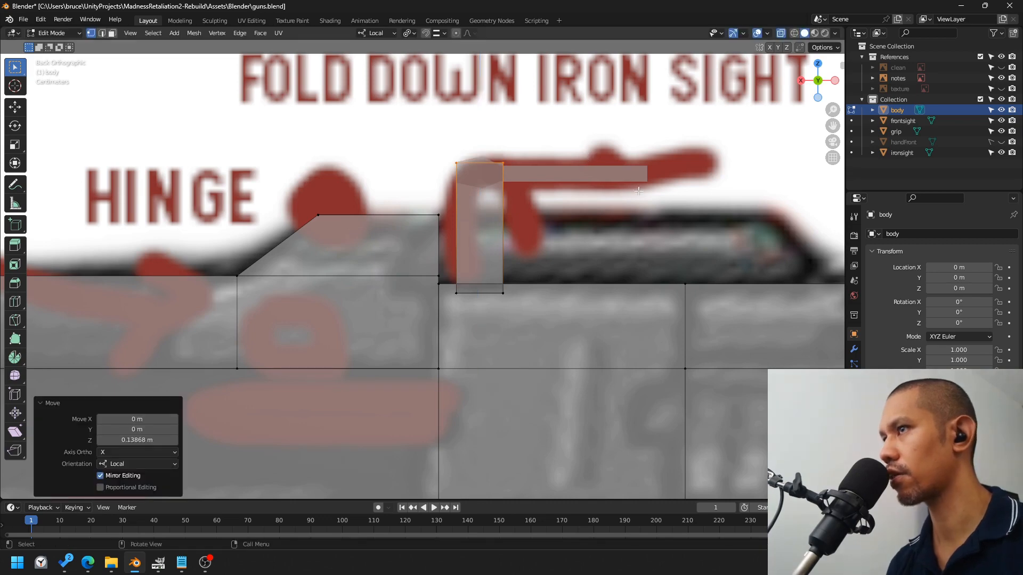
# Step: Move the iron sight's mount block sideways along local Y to line it up with the iron sight
pyautogui.scroll(-6, 613, 147)
pyautogui.press('3')
pyautogui.moveTo(615, 143); pyautogui.dragTo(517, 248, button='middle')
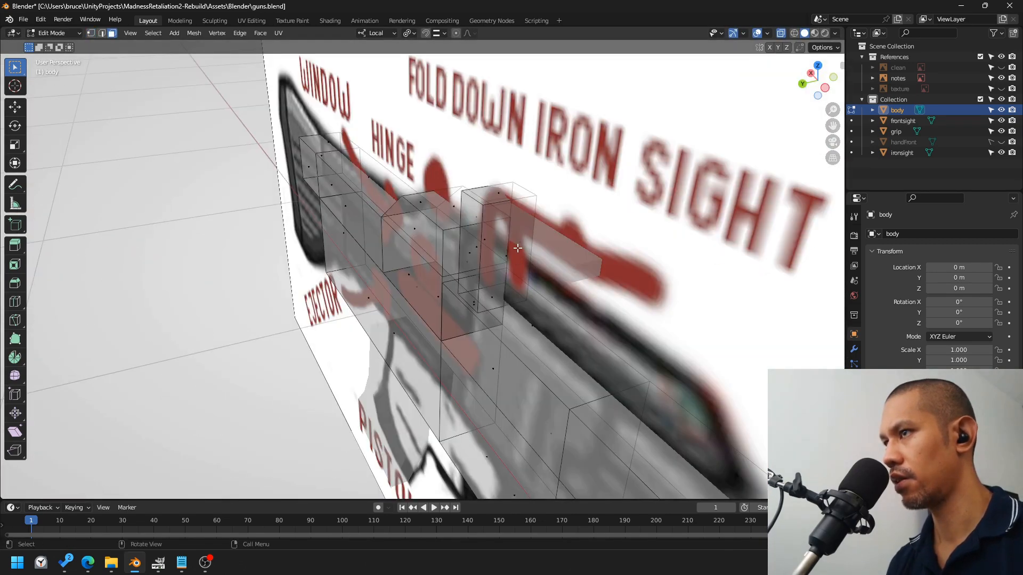
pyautogui.click(826, 88)
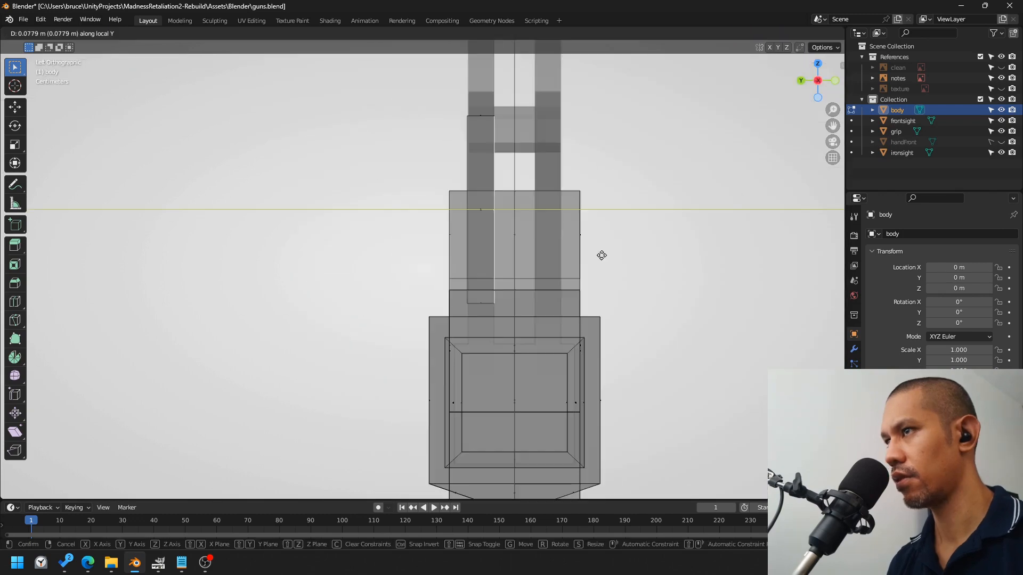
pyautogui.press('l')
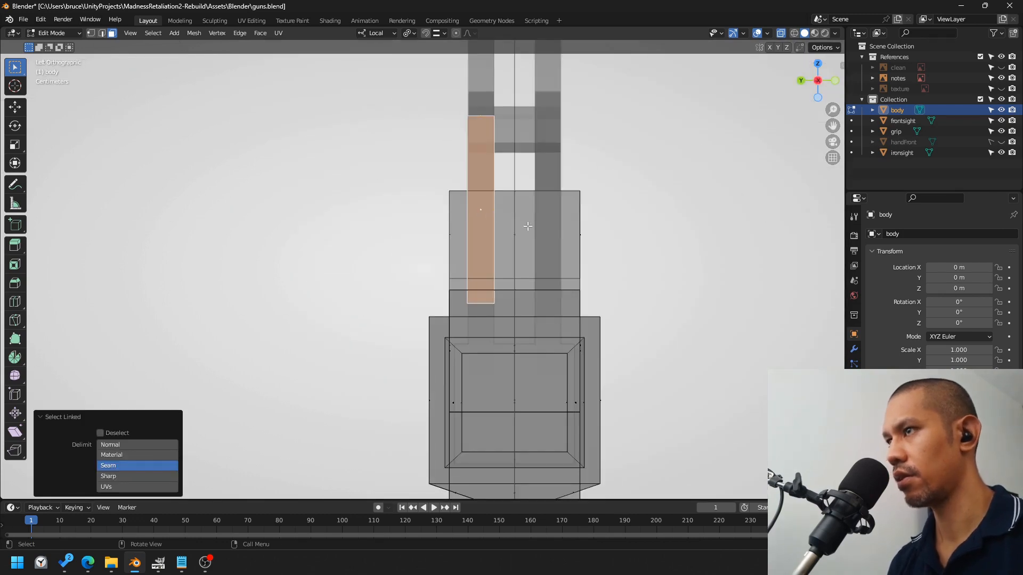
pyautogui.press('g')
pyautogui.press('x')
pyautogui.press('y')
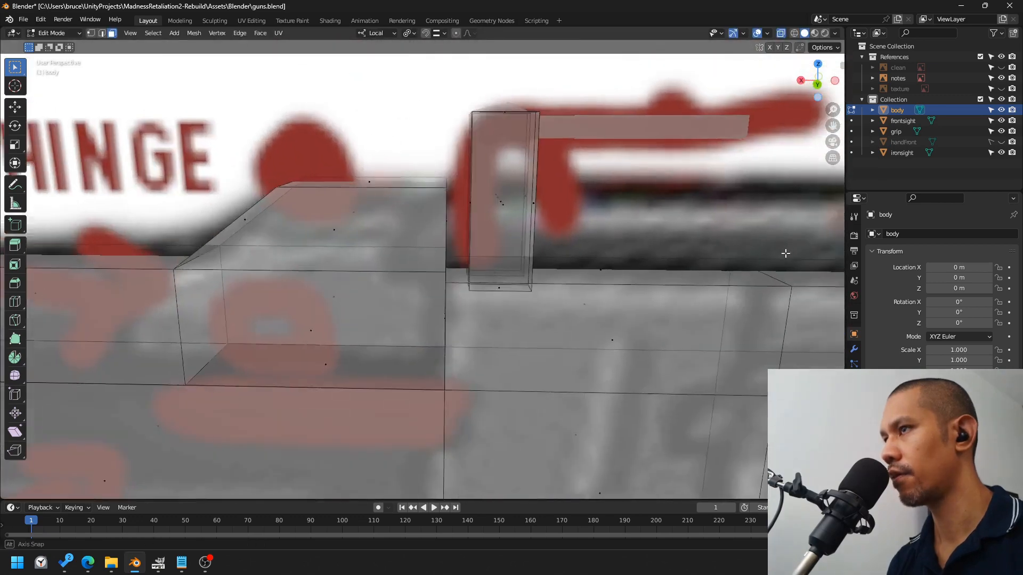
# Step: Duplicate the receiver's rear end face in place and scale the copy to about 1.124
pyautogui.scroll(-5, 585, 263)
pyautogui.keyDown('shift'); pyautogui.moveTo(523, 258); pyautogui.dragTo(598, 205, button='middle'); pyautogui.keyUp('shift')
pyautogui.click(584, 290)
pyautogui.keyDown('shift'); pyautogui.moveTo(627, 283); pyautogui.dragTo(616, 285, button='middle'); pyautogui.keyUp('shift')
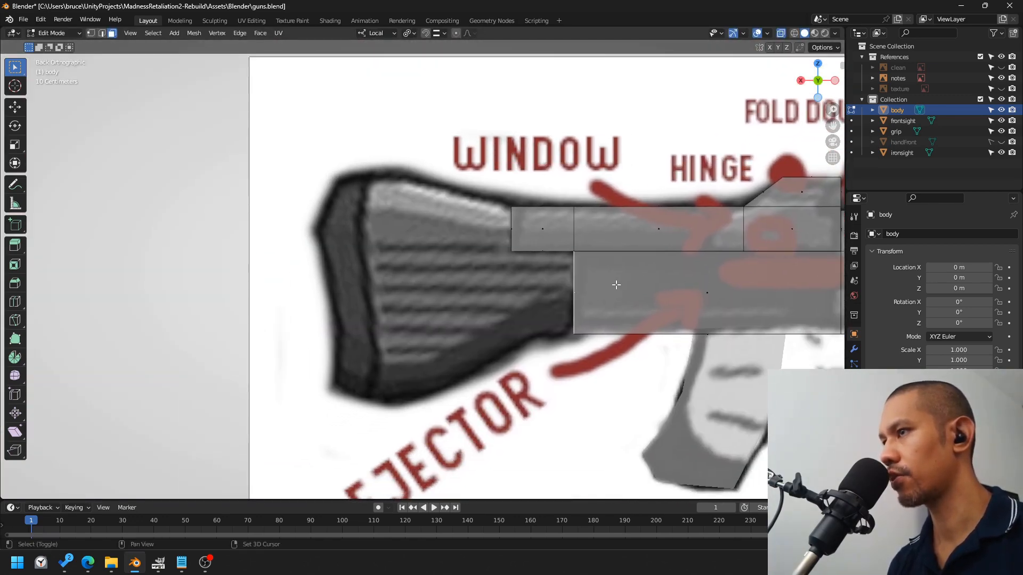
pyautogui.hotkey('shift', 'd')
pyautogui.rightClick(625, 298)
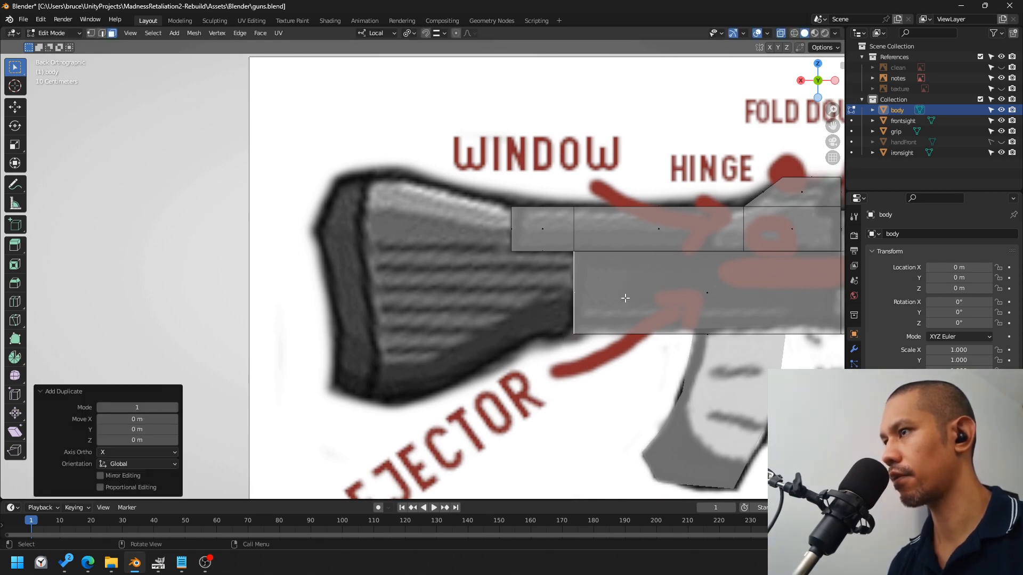
pyautogui.press('s')
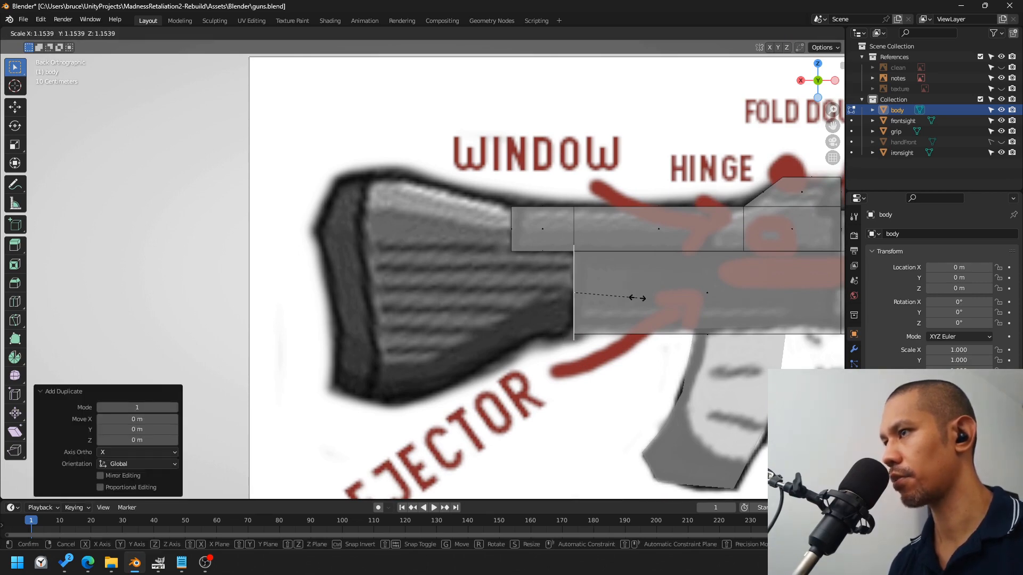
pyautogui.click(635, 297)
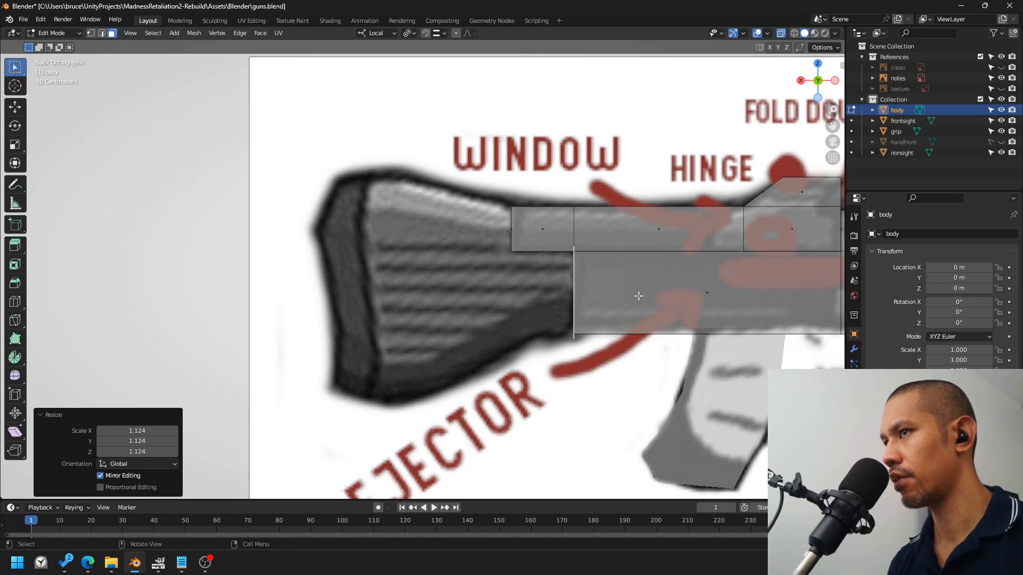
# Step: Extrude the copied face rearward in three sections to span the stock, pulling the second section's end about 0.212 m forward along local X
pyautogui.press('e')
pyautogui.click(332, 242)
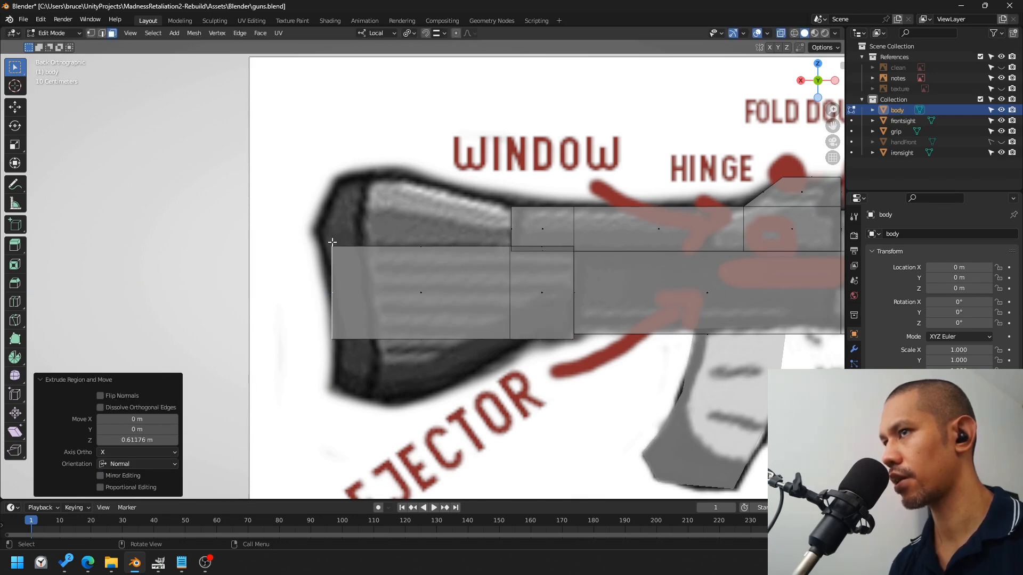
pyautogui.click(450, 244)
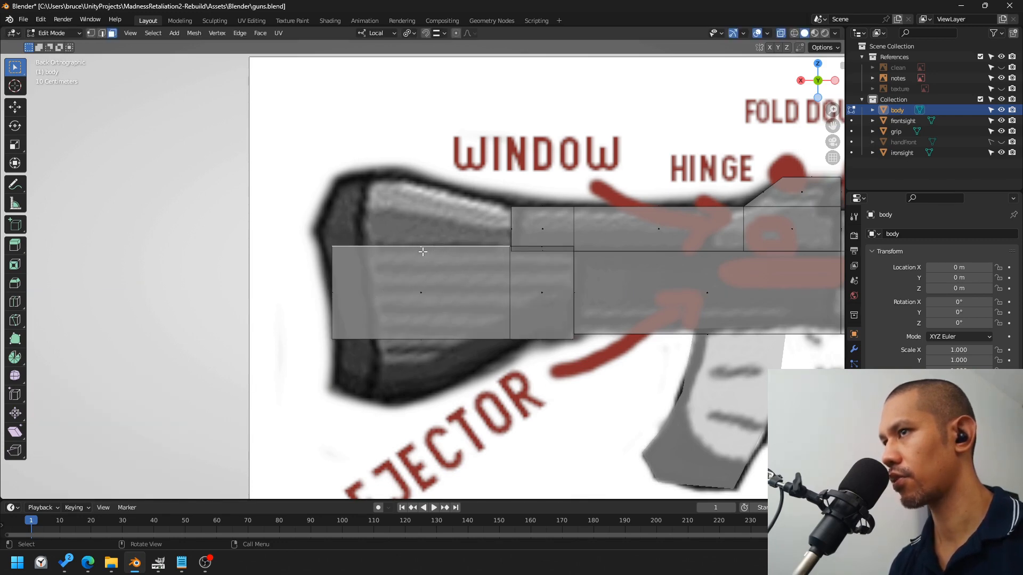
pyautogui.click(331, 293)
pyautogui.press('g')
pyautogui.press('x')
pyautogui.click(445, 299)
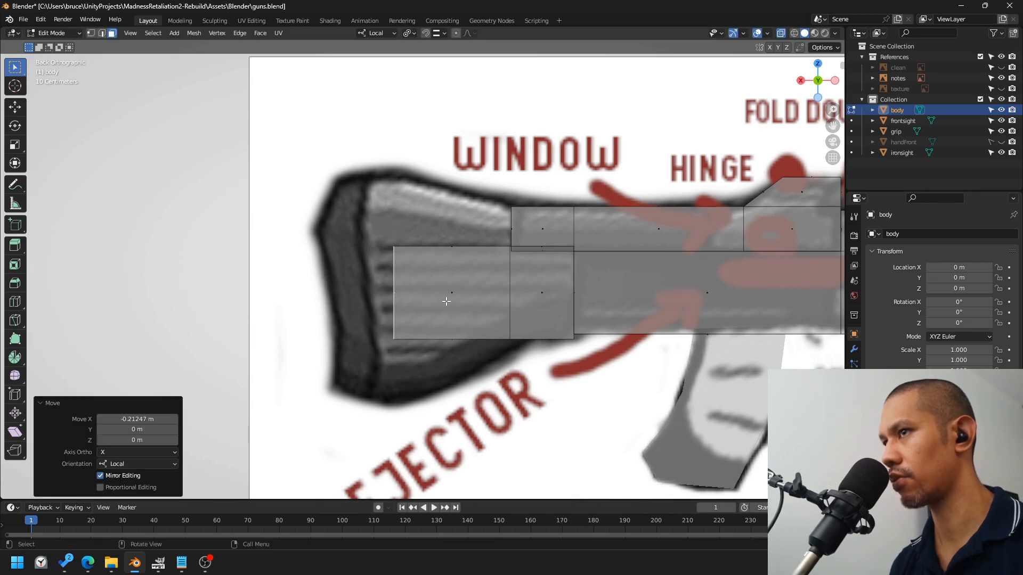
pyautogui.press('e')
pyautogui.click(371, 299)
# Step: Extrude the top faces of the stock's two rear sections up about 0.143 m and their bottom faces down to the reference's underside
pyautogui.click(464, 243)
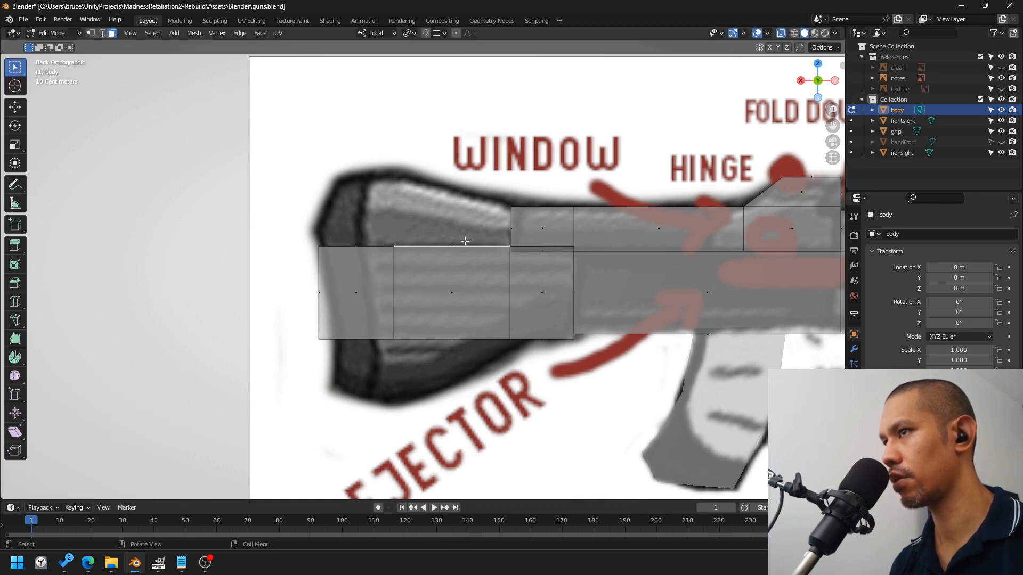
pyautogui.keyDown('shift'); pyautogui.click(355, 246); pyautogui.keyUp('shift')
pyautogui.press('e')
pyautogui.click(465, 163)
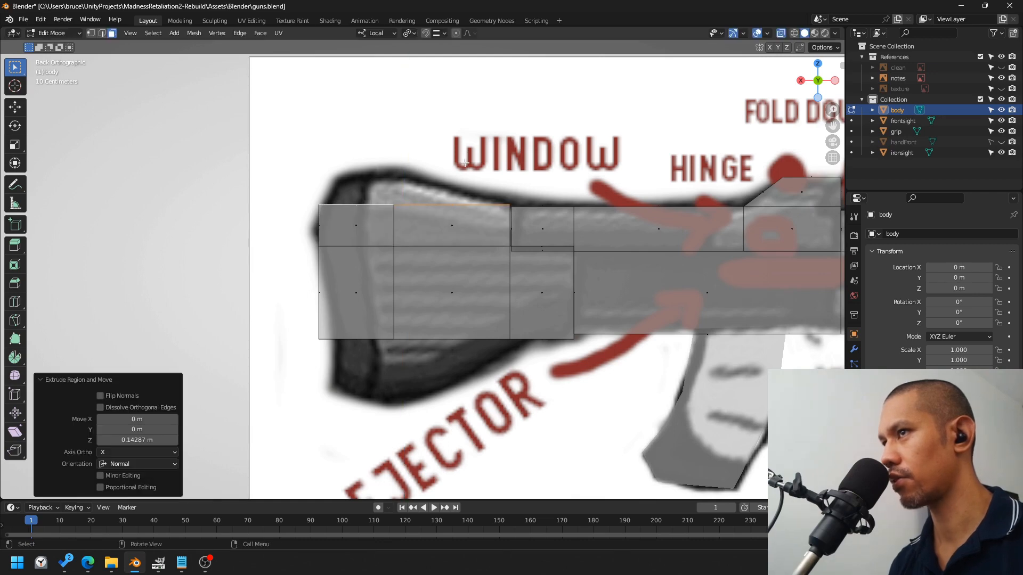
pyautogui.click(364, 340)
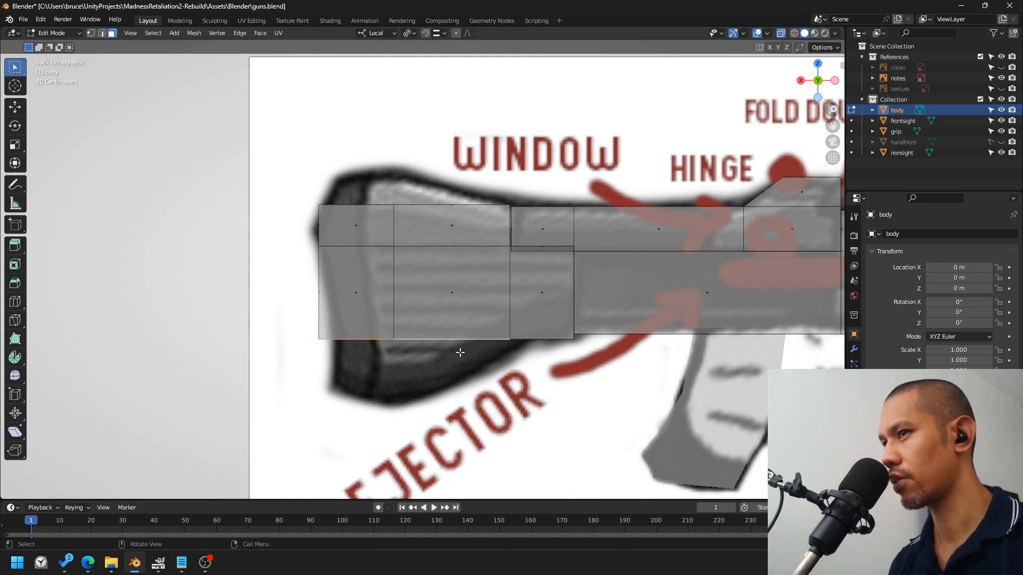
pyautogui.press('e')
pyautogui.click(456, 409)
# Step: Move the stock's outline vertices individually so its side profile follows the stock in the reference drawing
pyautogui.press('1')
pyautogui.moveTo(307, 316); pyautogui.dragTo(347, 360)
pyautogui.press('g')
pyautogui.click(363, 360)
pyautogui.moveTo(346, 232); pyautogui.dragTo(310, 259)
pyautogui.press('g')
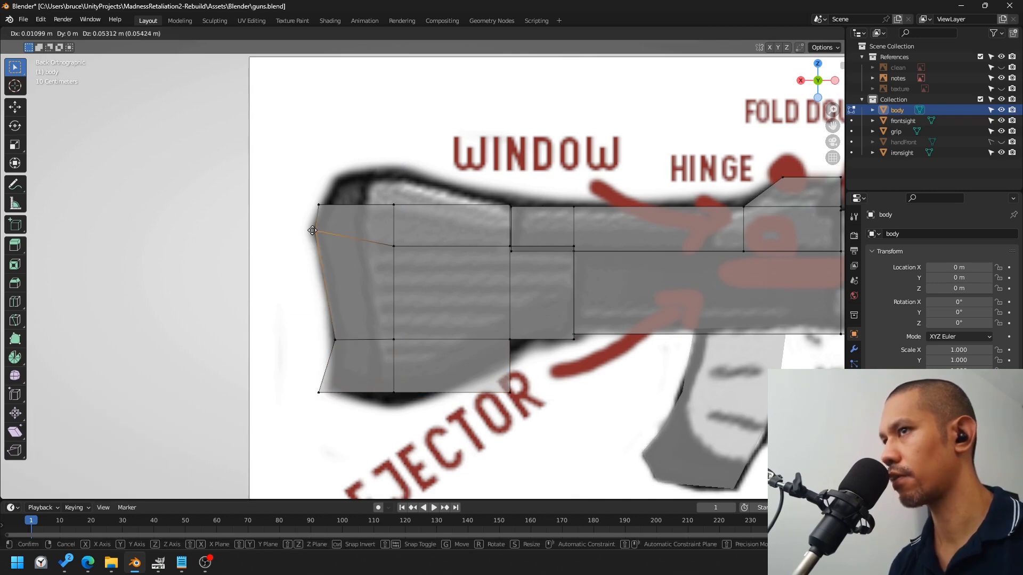
pyautogui.click(307, 244)
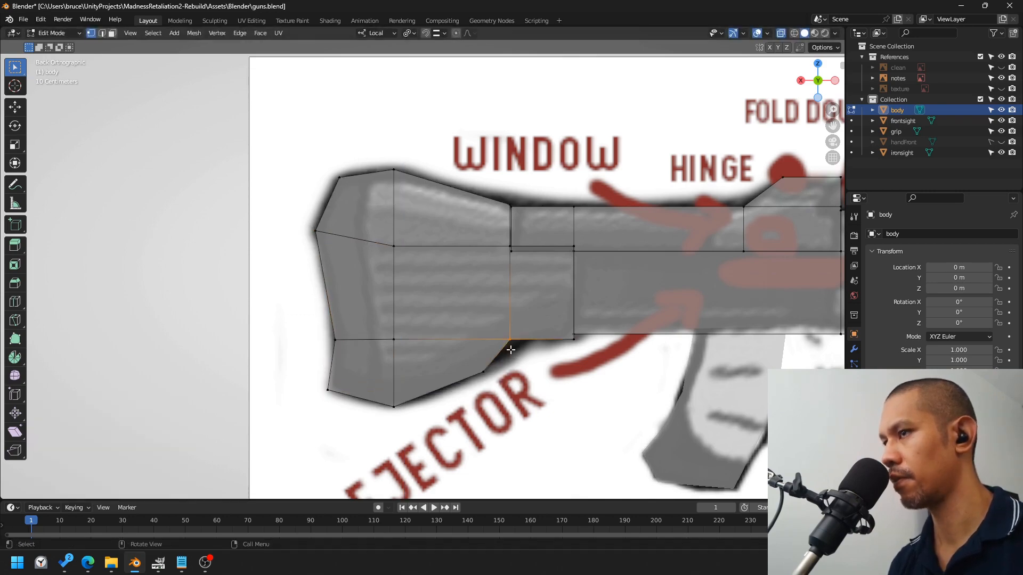
pyautogui.press('g')
pyautogui.click(513, 353)
# Step: Select the outer faces around the stock's butt and underside and scale them down to narrow the stock's edges
pyautogui.moveTo(513, 354); pyautogui.dragTo(478, 331, button='middle')
pyautogui.press('3')
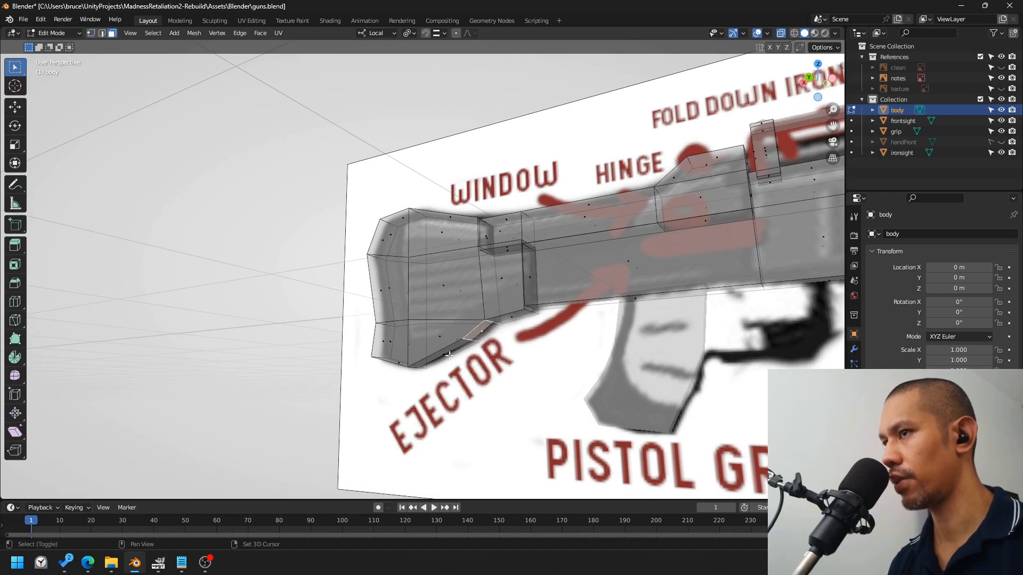
pyautogui.keyDown('shift'); pyautogui.click(421, 361); pyautogui.keyUp('shift')
pyautogui.moveTo(413, 355); pyautogui.dragTo(353, 337, button='middle')
pyautogui.keyDown('shift'); pyautogui.click(357, 279); pyautogui.keyUp('shift')
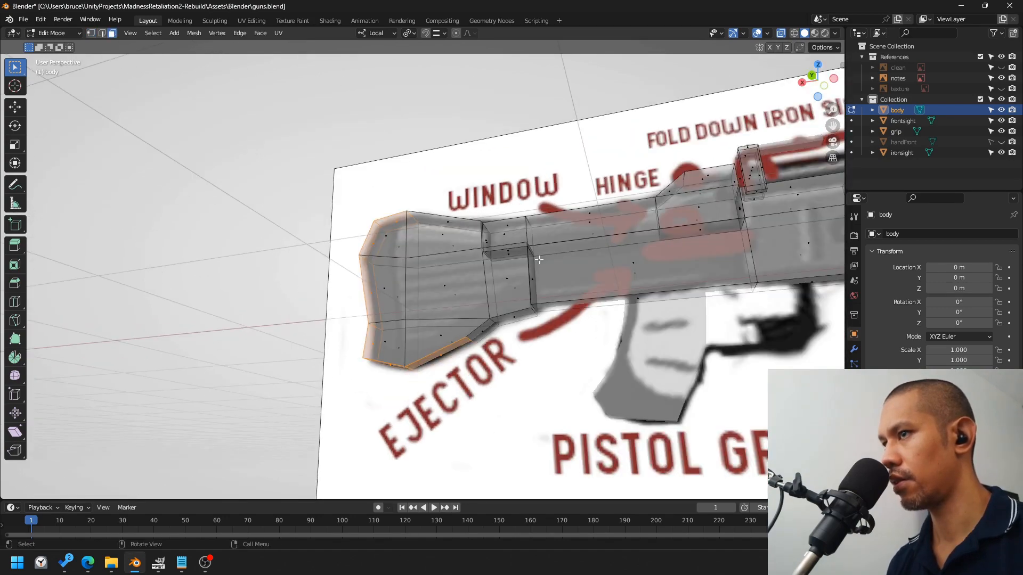
pyautogui.moveTo(646, 260); pyautogui.dragTo(653, 292, button='middle')
pyautogui.press('s')
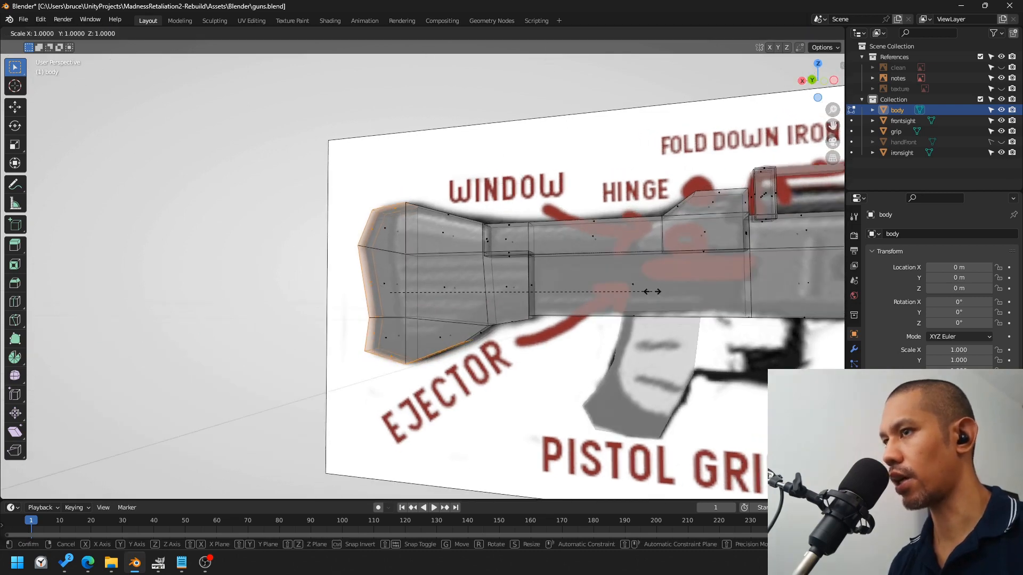
pyautogui.click(588, 296)
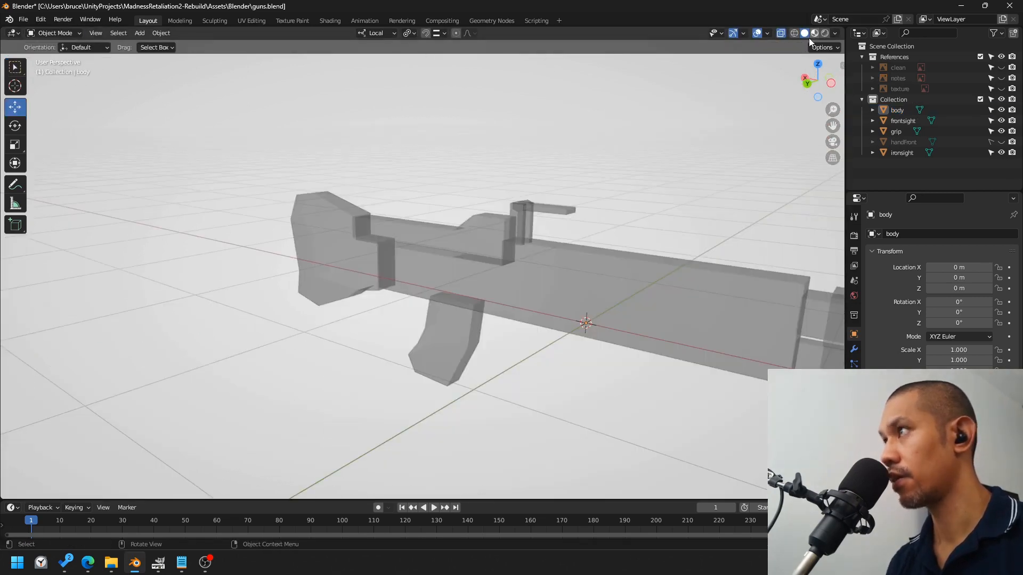
# Step: Turn off X-ray, switch to Material Preview shading, and show the notes reference behind the gun in back view
pyautogui.click(782, 33)
pyautogui.click(814, 33)
pyautogui.moveTo(705, 243)
pyautogui.mouseDown(button='middle')
pyautogui.moveTo(634, 220)
pyautogui.moveTo(696, 207)
pyautogui.moveTo(676, 223)
pyautogui.moveTo(633, 212)
pyautogui.moveTo(673, 230)
pyautogui.moveTo(665, 217)
pyautogui.moveTo(617, 224)
pyautogui.moveTo(673, 191)
pyautogui.mouseUp(button='middle')
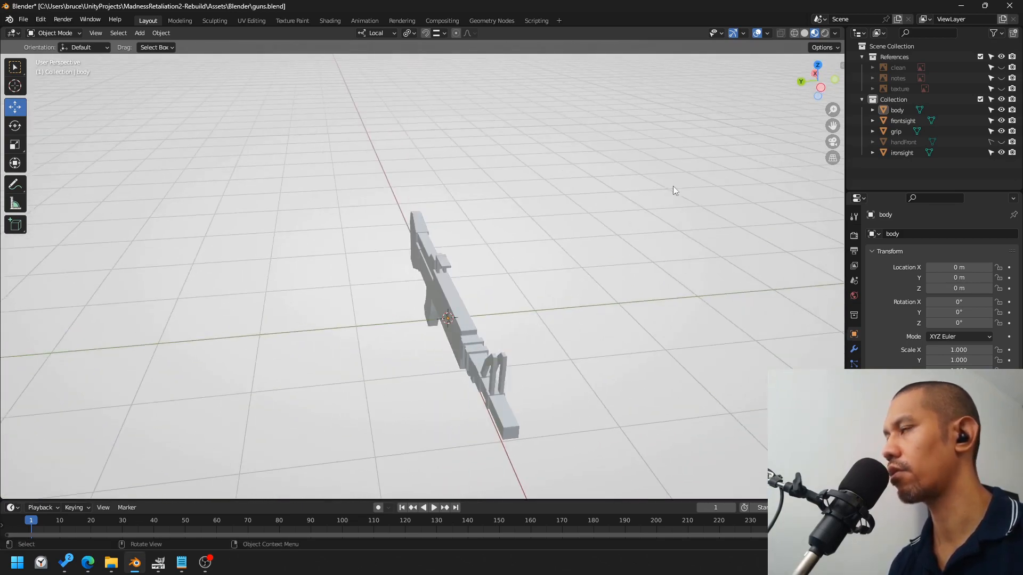
pyautogui.click(801, 83)
pyautogui.keyDown('shift'); pyautogui.moveTo(772, 115); pyautogui.dragTo(463, 277, button='middle'); pyautogui.keyUp('shift')
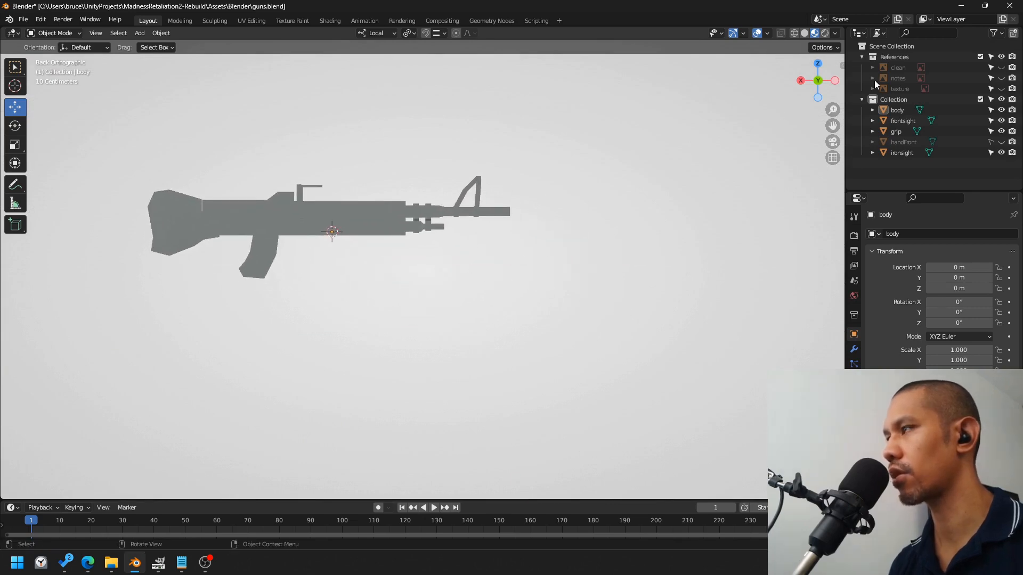
pyautogui.click(1002, 78)
# Step: Add a new cube object for the bipod and scale its mesh to 0.05
pyautogui.scroll(6, 546, 267)
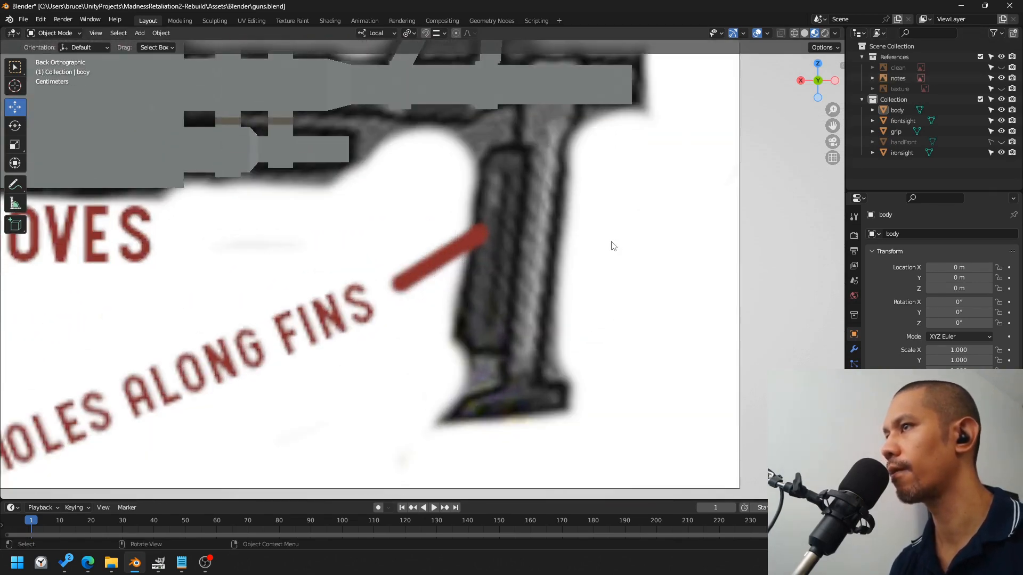
pyautogui.keyDown('shift'); pyautogui.moveTo(622, 204); pyautogui.dragTo(622, 208, button='middle'); pyautogui.keyUp('shift')
pyautogui.click(139, 33)
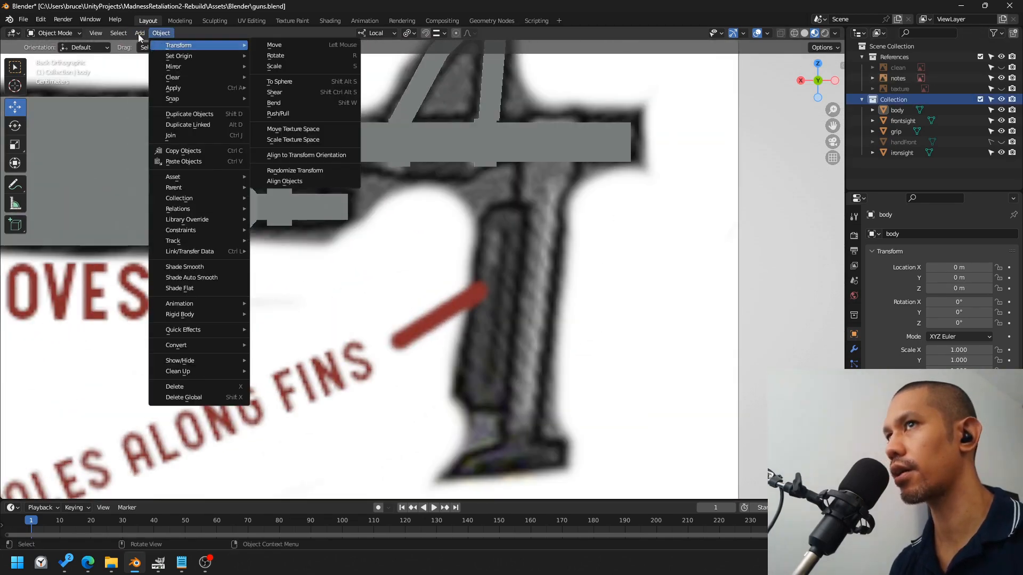
pyautogui.click(139, 33)
pyautogui.click(139, 33)
pyautogui.moveTo(166, 46)
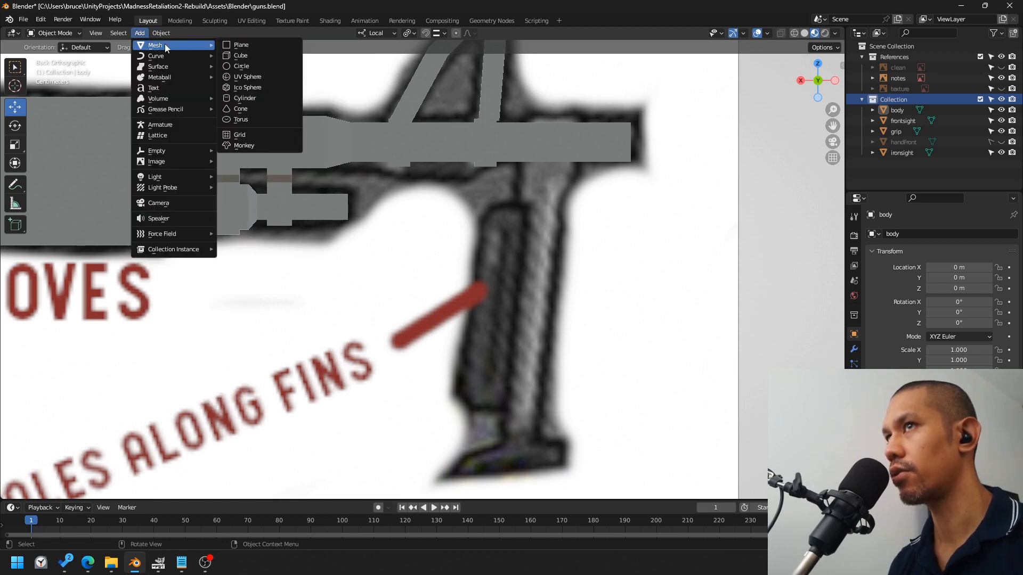
pyautogui.click(240, 55)
pyautogui.scroll(-6, 461, 138)
pyautogui.press('Tab')
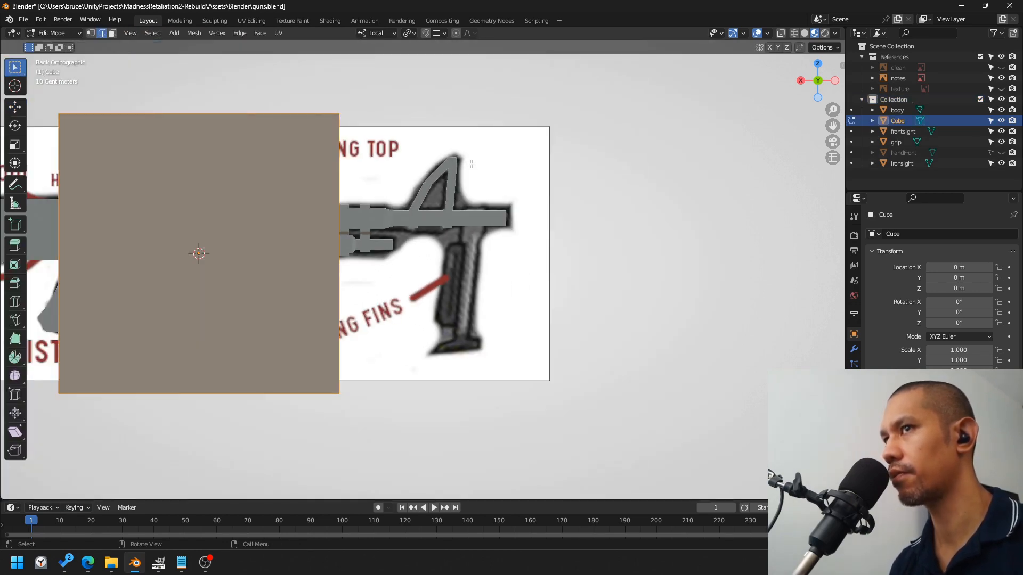
pyautogui.write('s.05')
pyautogui.press('Return')
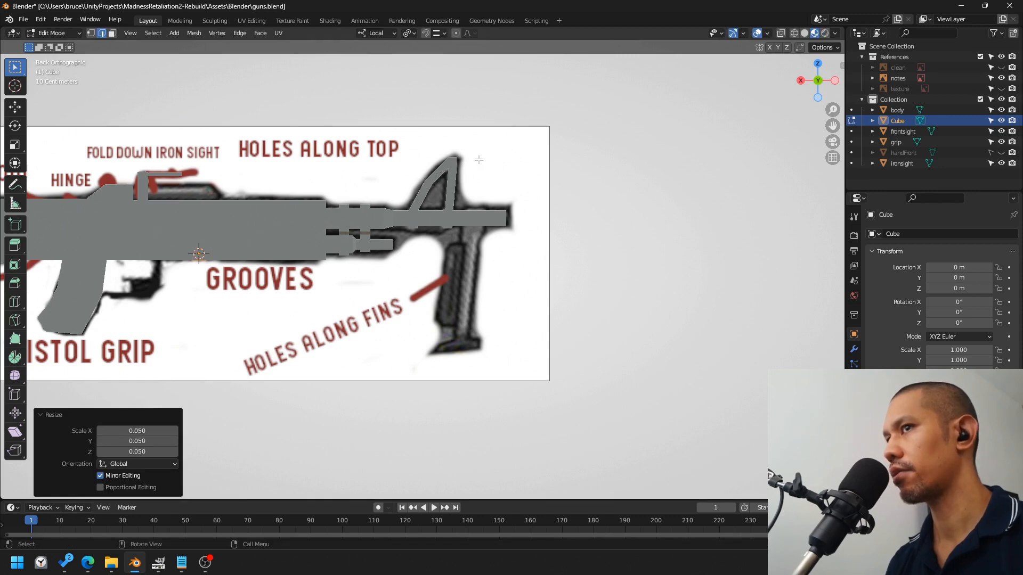
# Step: Place the small cube on the barrel above the bipod in the reference and enlarge it slightly to enclose the barrel
pyautogui.press('g')
pyautogui.click(591, 216)
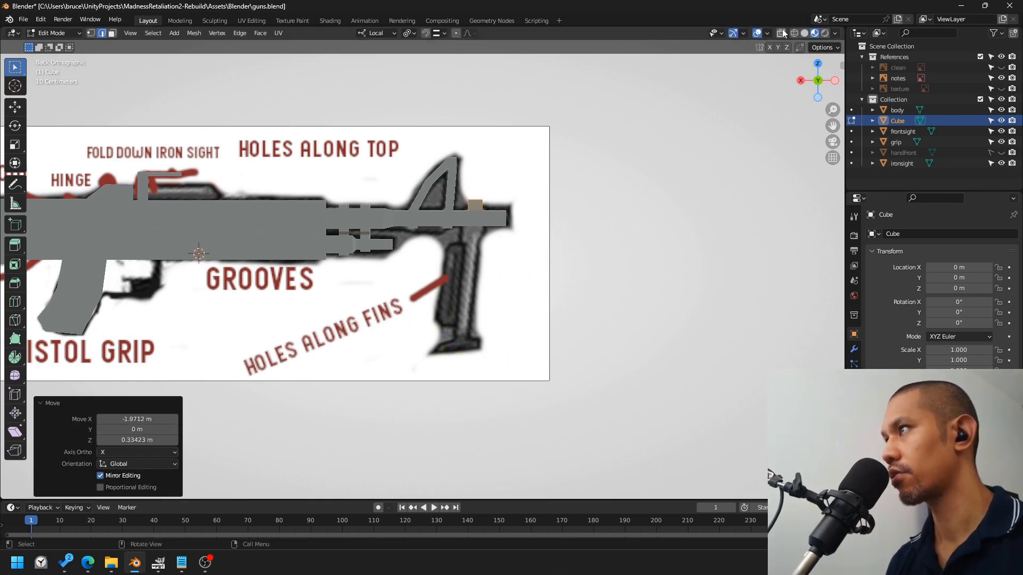
pyautogui.scroll(3, 619, 217)
pyautogui.press('g')
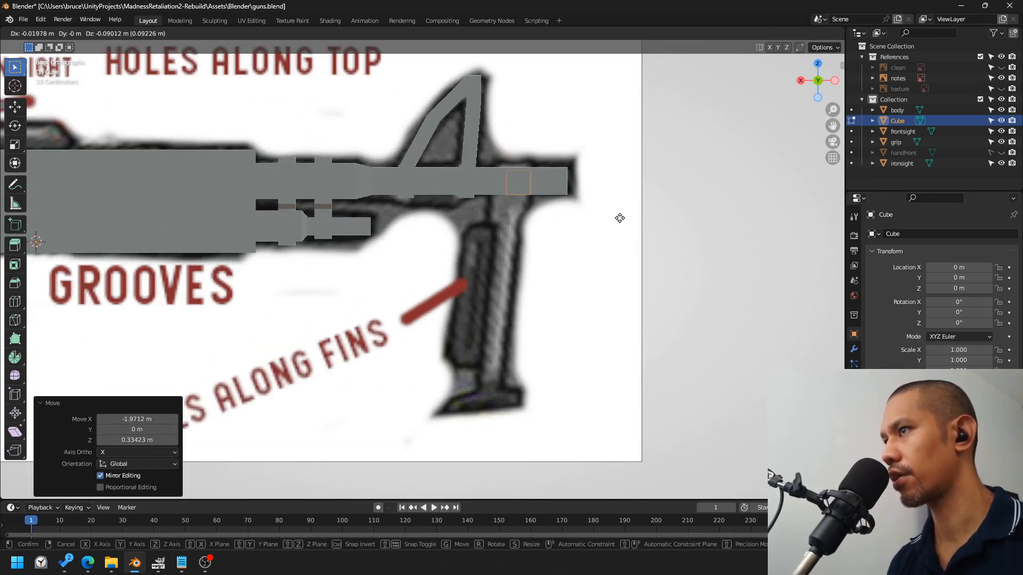
pyautogui.click(619, 217)
pyautogui.scroll(1, 618, 217)
pyautogui.press('s')
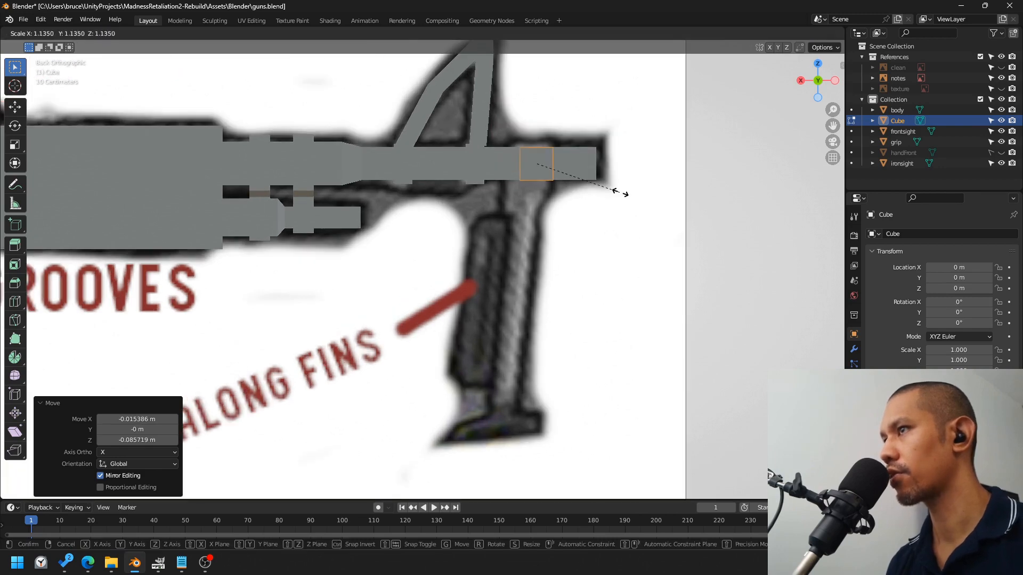
pyautogui.click(638, 192)
# Step: Duplicate the bottom face of the bipod's barrel block and scale the copy to about 0.435 along local Y
pyautogui.moveTo(638, 192); pyautogui.dragTo(579, 189, button='middle')
pyautogui.click(621, 190)
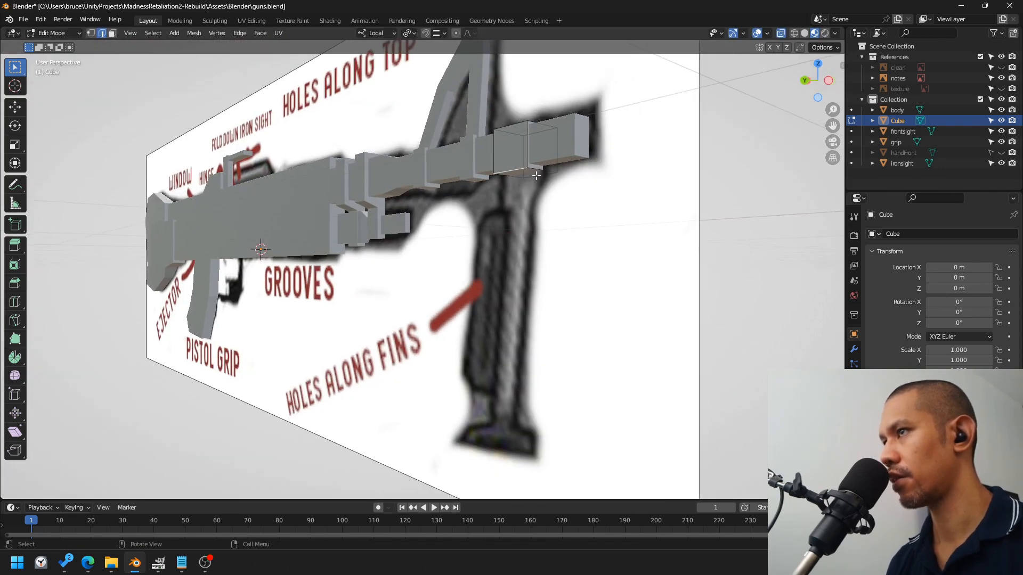
pyautogui.moveTo(654, 206); pyautogui.dragTo(607, 195, button='middle')
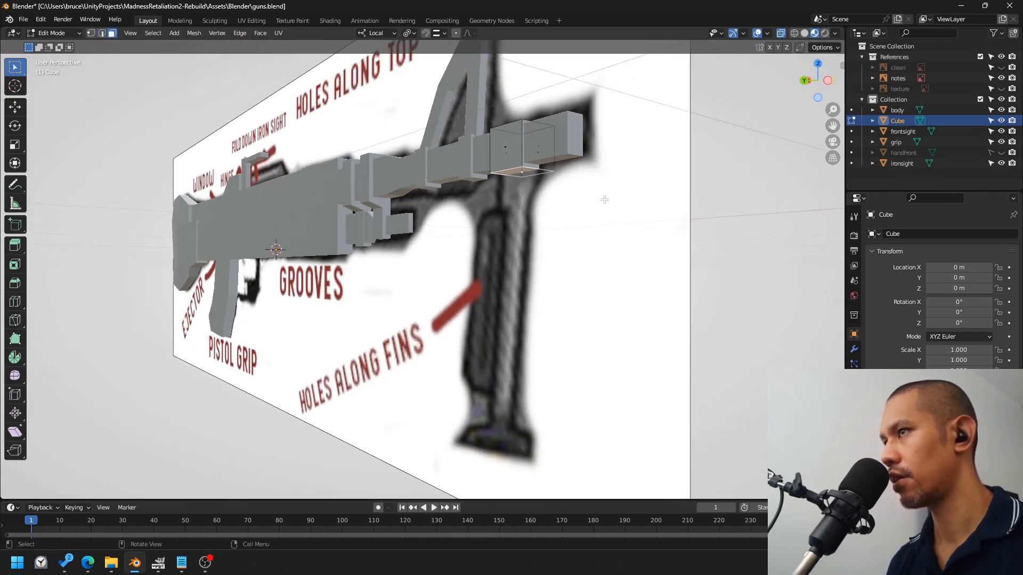
pyautogui.hotkey('shift', 'd')
pyautogui.rightClick(611, 197)
pyautogui.press('s')
pyautogui.press('y')
pyautogui.press('y')
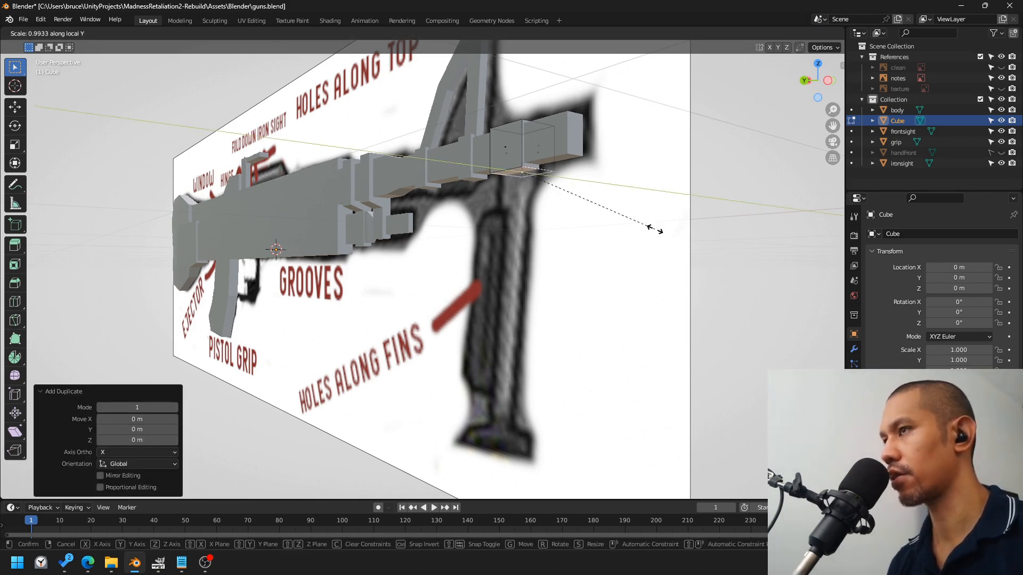
pyautogui.click(568, 214)
# Step: Extrude the narrowed face about 0.101 m downward below the barrel block
pyautogui.moveTo(568, 214); pyautogui.dragTo(588, 171, button='middle')
pyautogui.press('e')
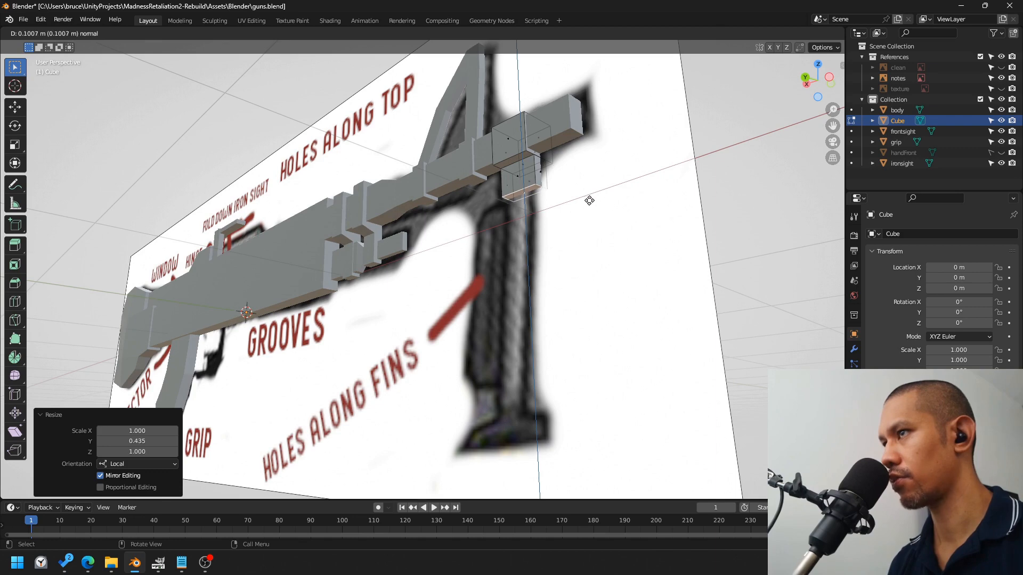
pyautogui.click(589, 200)
pyautogui.click(526, 168)
pyautogui.click(575, 178)
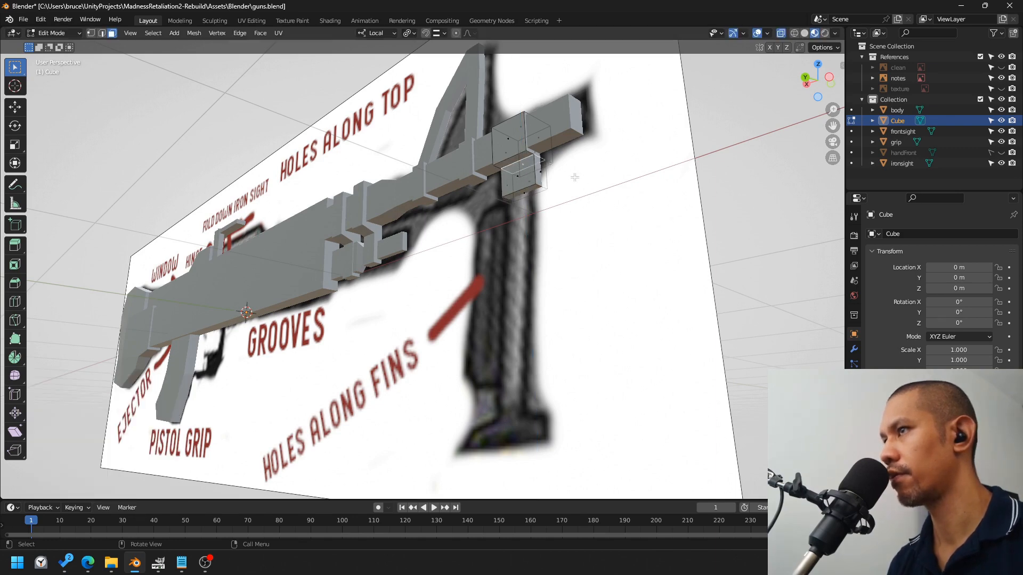
# Step: Add a cube to the bipod mesh in the side view and scale it to 0.02
pyautogui.press('x')
pyautogui.click(557, 179)
pyautogui.moveTo(577, 150); pyautogui.dragTo(647, 169, button='middle')
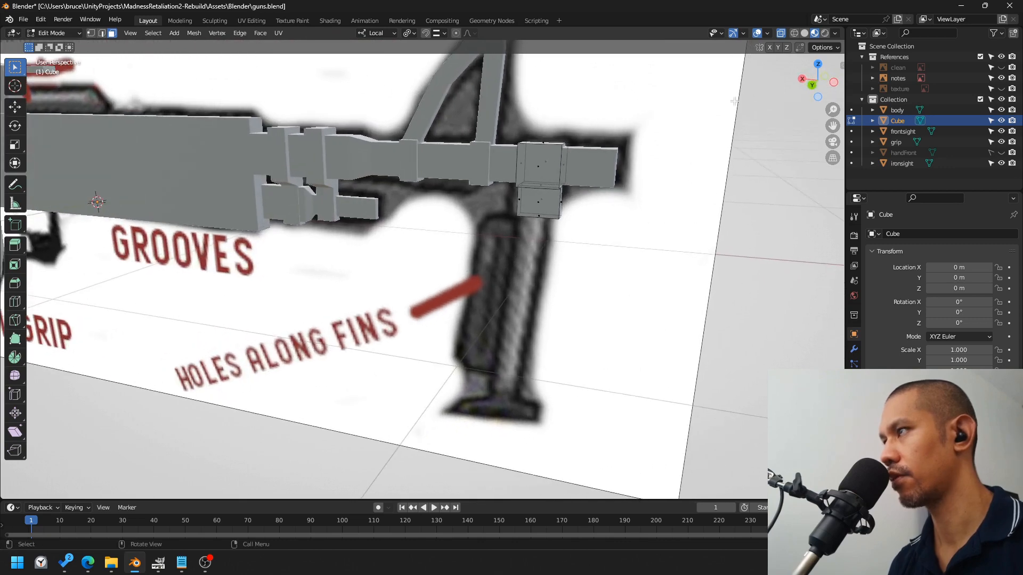
pyautogui.click(810, 85)
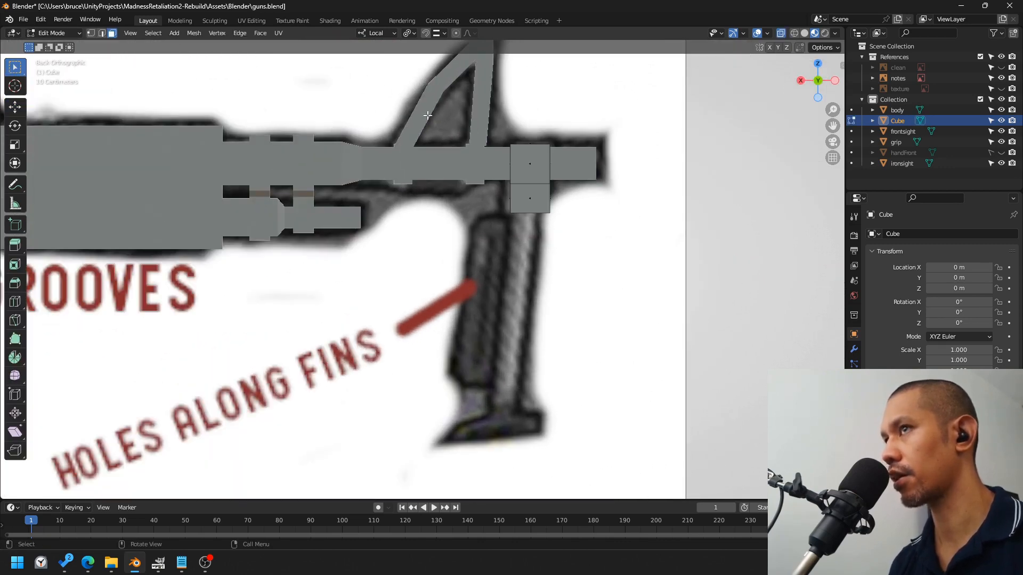
pyautogui.click(174, 33)
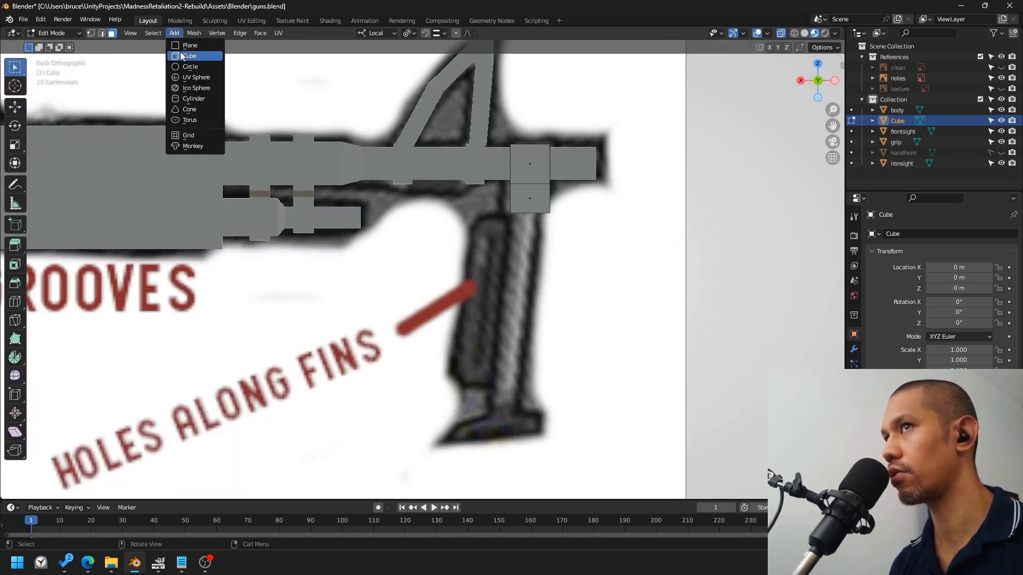
pyautogui.click(200, 62)
pyautogui.scroll(-3, 486, 246)
pyautogui.write('s.')
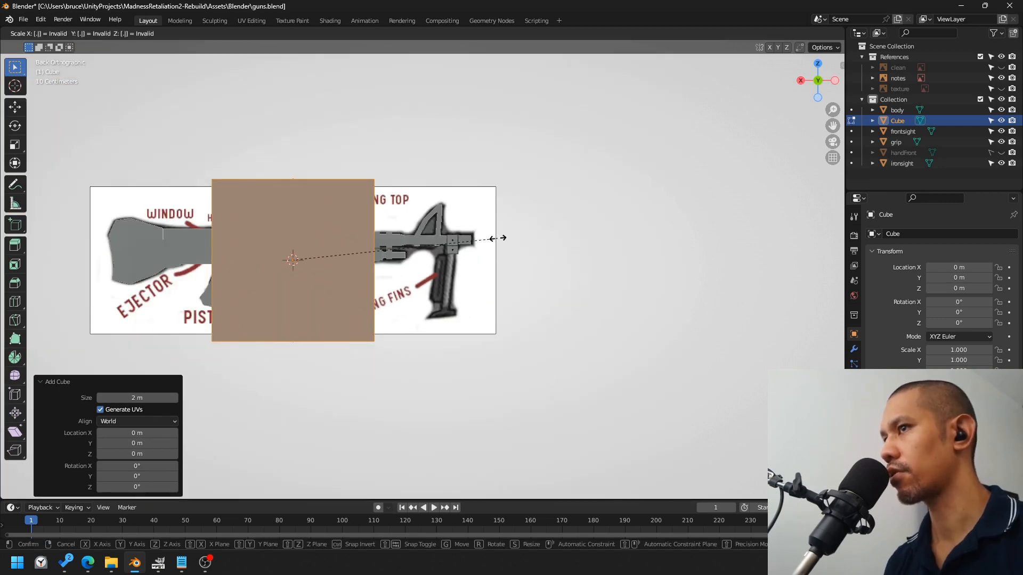
pyautogui.write('02')
pyautogui.press('Return')
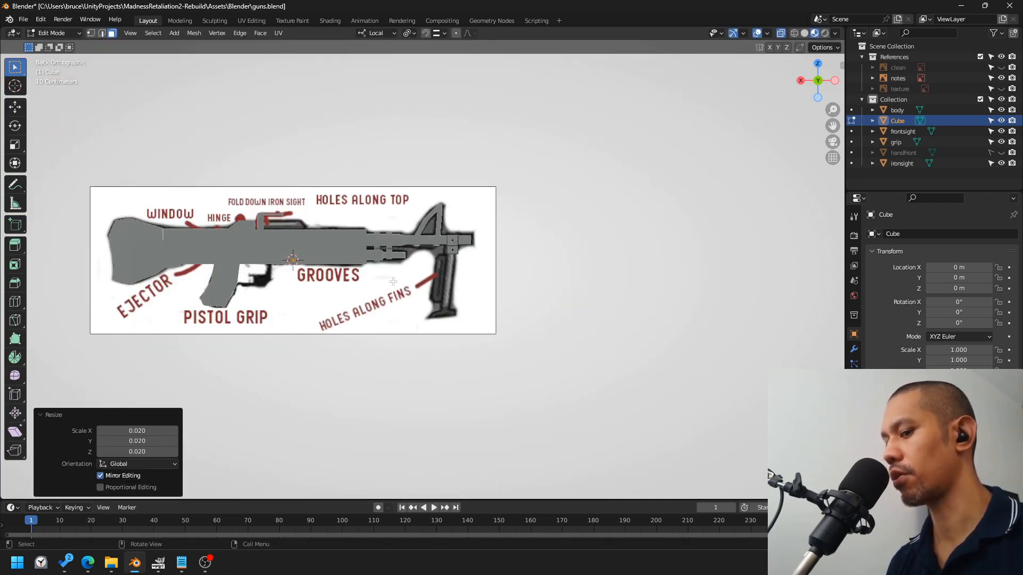
# Step: Place the small cube under the bipod's barrel block and scale it up by about 1.4
pyautogui.press('g')
pyautogui.click(556, 278)
pyautogui.scroll(6, 617, 264)
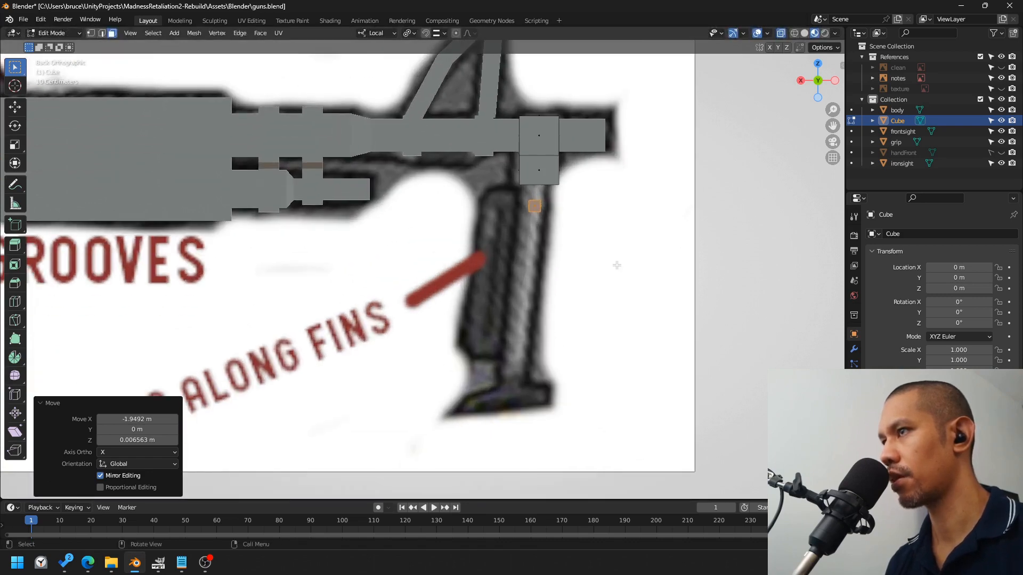
pyautogui.press('s')
pyautogui.click(659, 267)
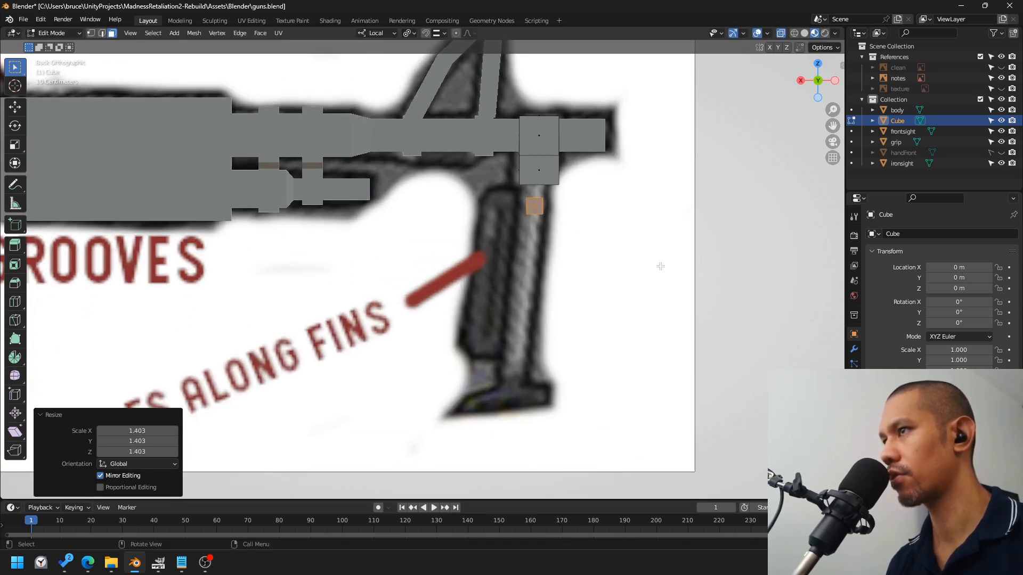
# Step: Move the small cube's bottom face down about 0.647 m to form the leg and extrude it about 0.057 m further
pyautogui.press('g')
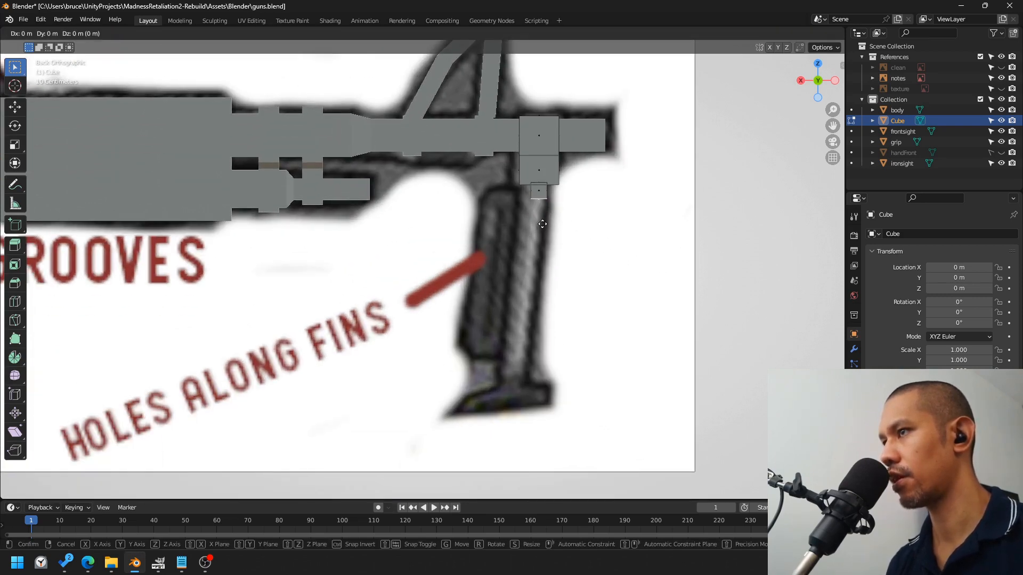
pyautogui.press('z')
pyautogui.click(544, 403)
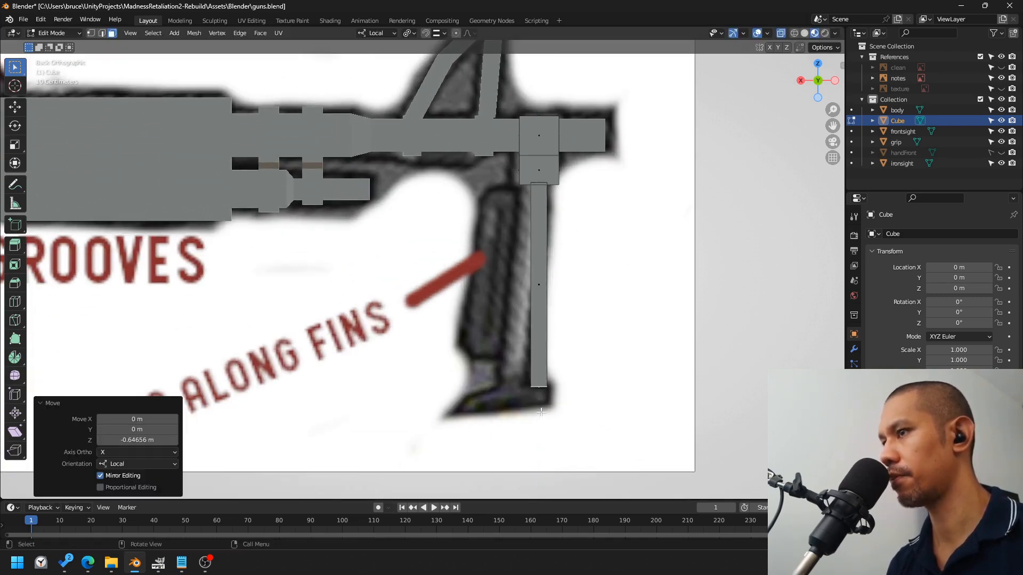
pyautogui.click(564, 421)
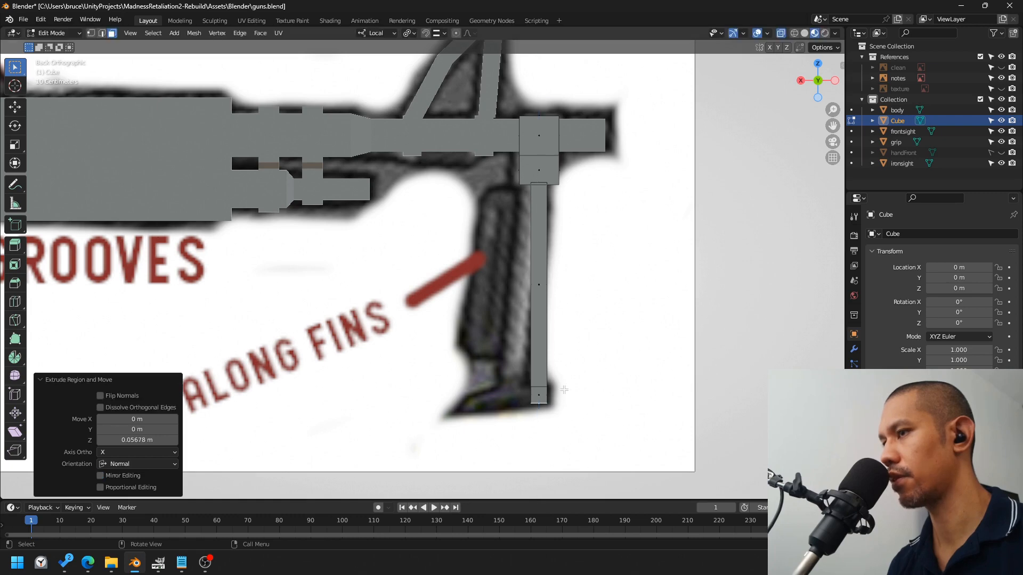
# Step: Split off the leg's lowest segment and scale it about 5.69 along X to form the bipod foot
pyautogui.moveTo(562, 386); pyautogui.dragTo(493, 419)
pyautogui.rightClick(491, 421)
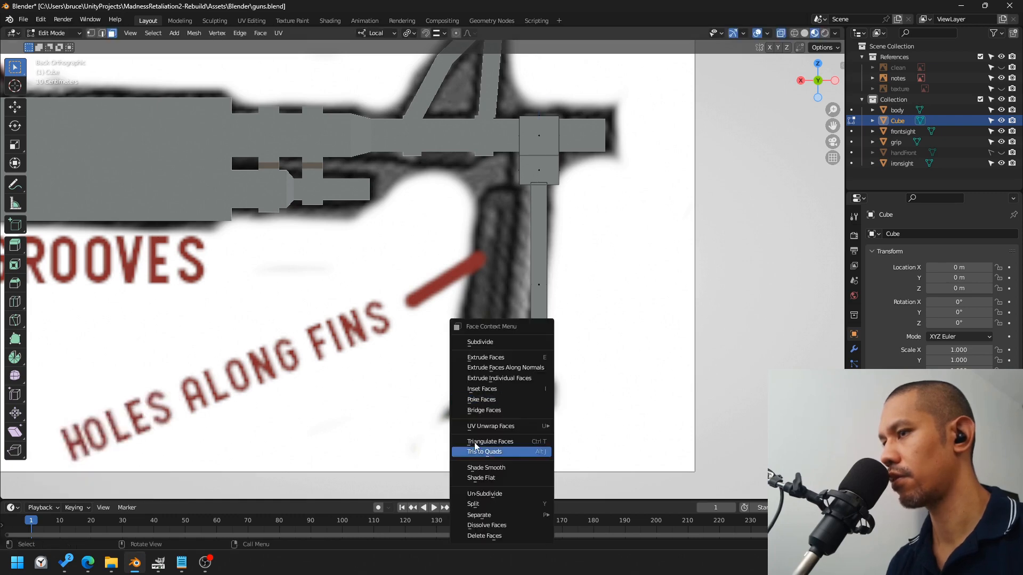
pyautogui.click(507, 505)
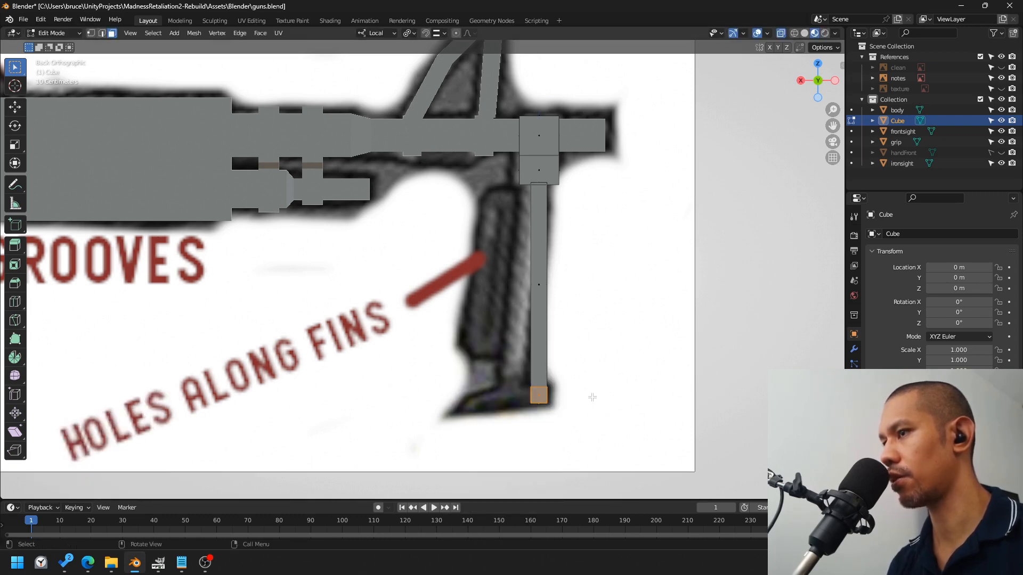
pyautogui.press('s')
pyautogui.press('x')
pyautogui.click(800, 405)
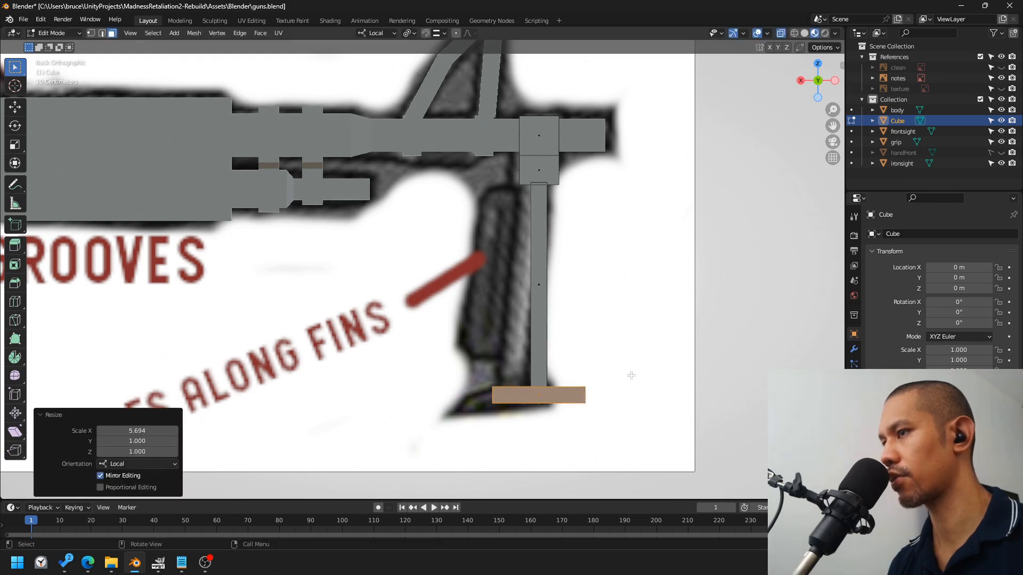
pyautogui.moveTo(632, 376); pyautogui.dragTo(598, 400, button='middle')
pyautogui.press('2')
pyautogui.keyDown('alt'); pyautogui.click(502, 379); pyautogui.keyUp('alt')
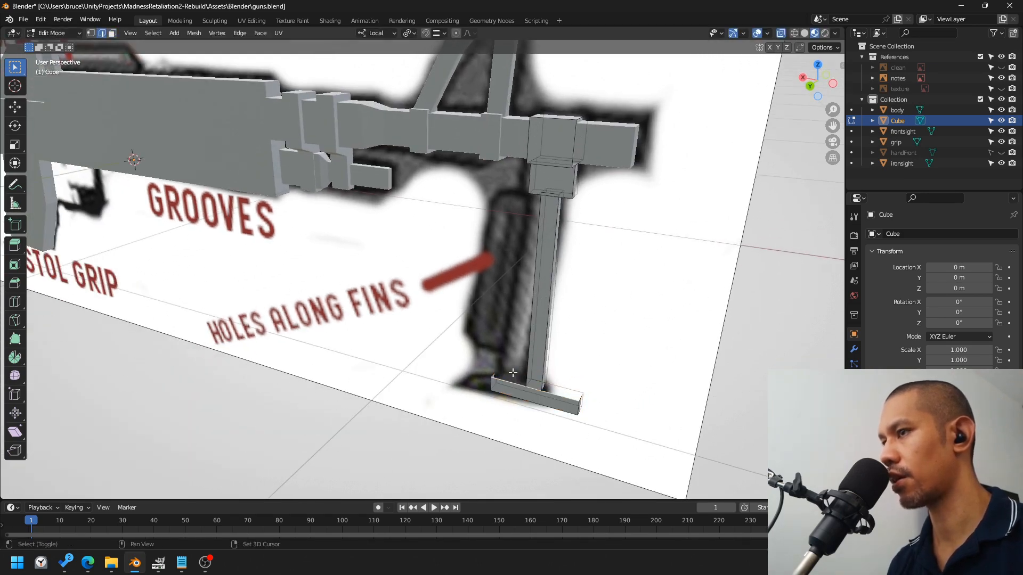
pyautogui.click(742, 382)
pyautogui.moveTo(470, 292); pyautogui.dragTo(507, 276, button='middle')
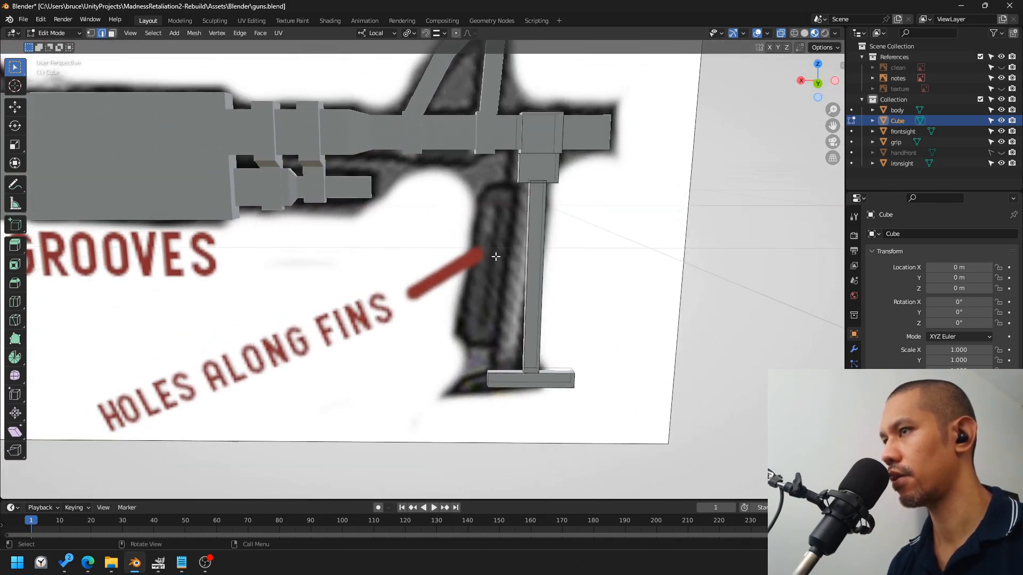
pyautogui.moveTo(485, 204); pyautogui.dragTo(514, 269, button='middle')
pyautogui.scroll(4, 514, 270)
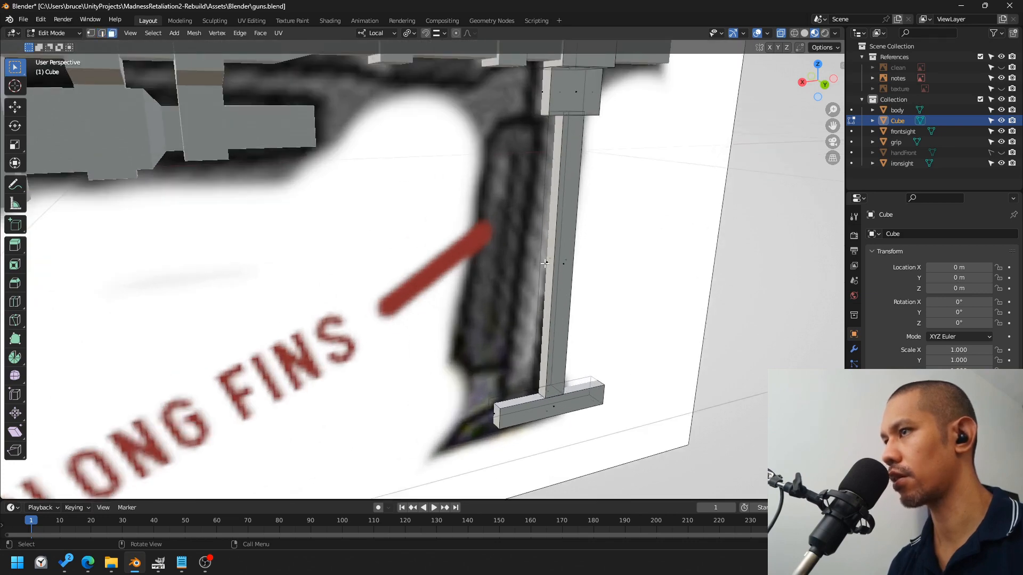
# Step: Duplicate the leg's stock-facing side face and scale the copy to about 0.358 along local Y and 0.899 along local Z
pyautogui.click(548, 261)
pyautogui.moveTo(641, 270); pyautogui.dragTo(623, 269, button='middle')
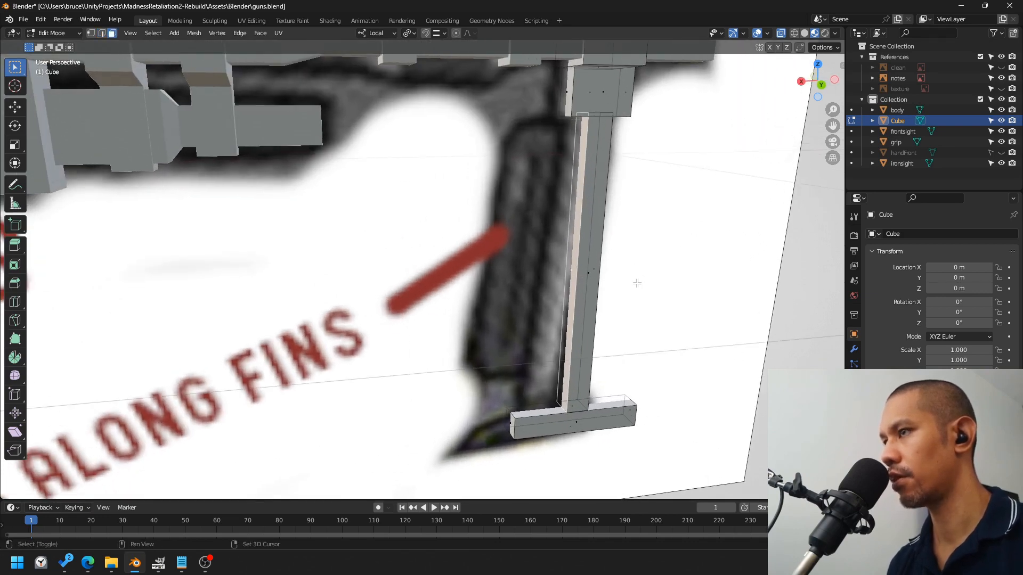
pyautogui.hotkey('shift', 'd')
pyautogui.rightClick(637, 275)
pyautogui.press('s')
pyautogui.press('y')
pyautogui.press('y')
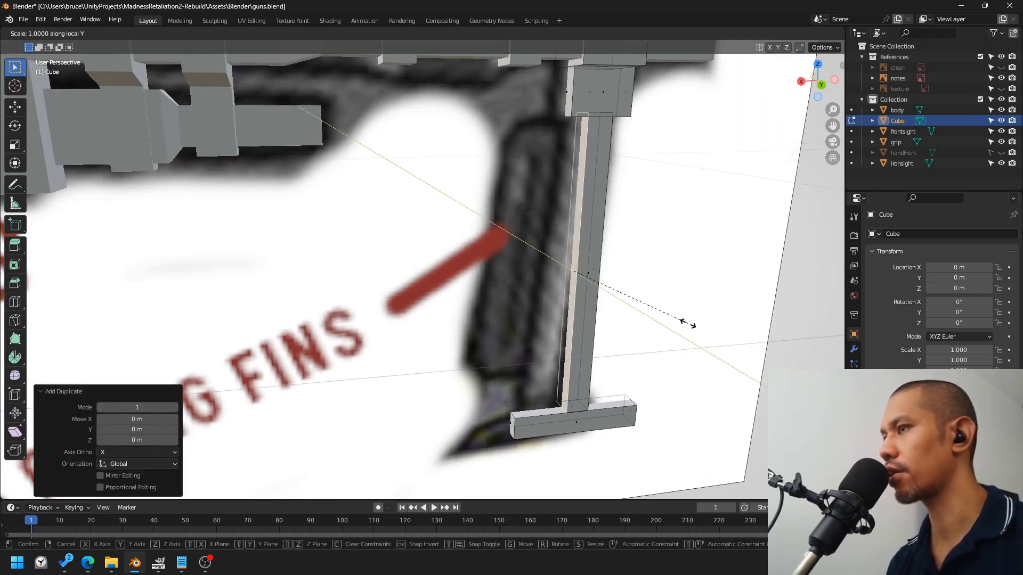
pyautogui.click(589, 315)
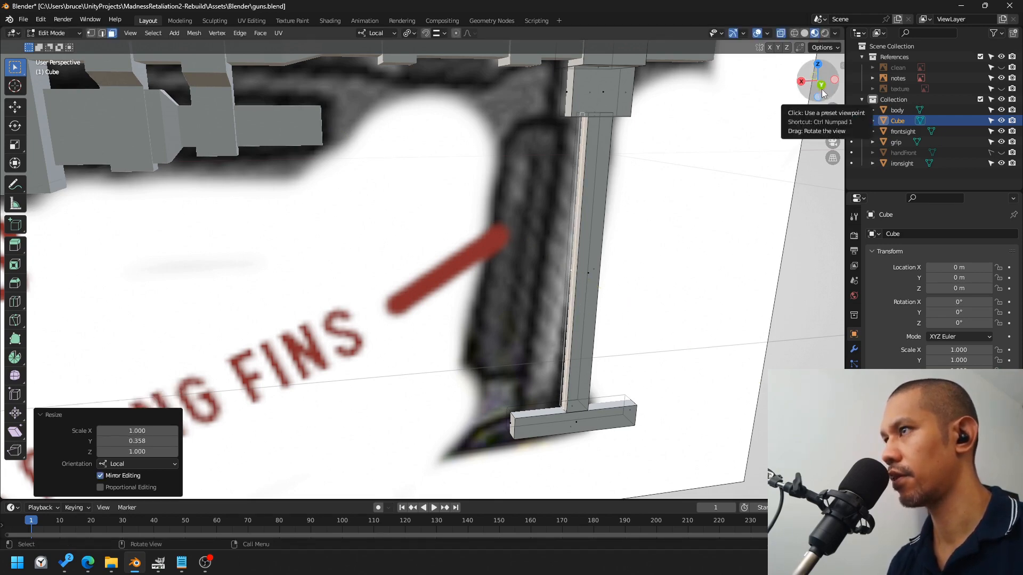
pyautogui.press('s')
pyautogui.press('z')
pyautogui.press('z')
pyautogui.click(717, 256)
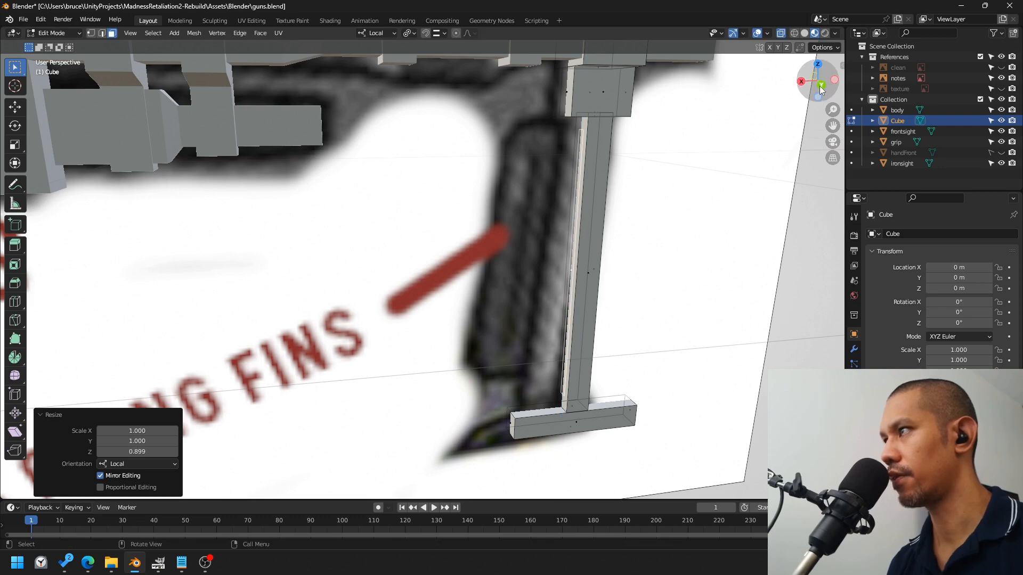
# Step: Extrude the narrowed face away from the leg into a fin and extrude its end face about 0.049 m further
pyautogui.click(821, 85)
pyautogui.press('e')
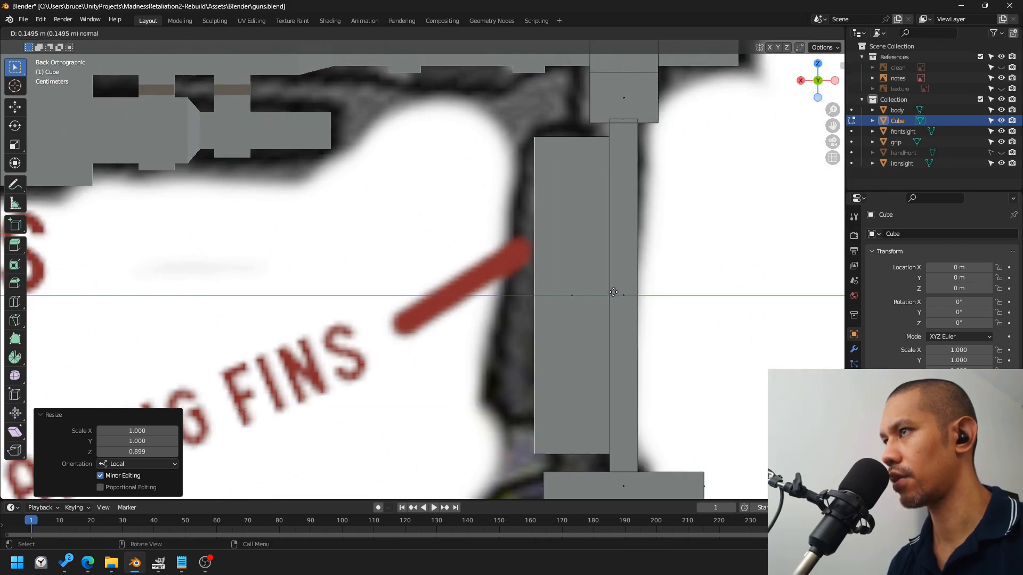
pyautogui.click(638, 295)
pyautogui.press('e')
pyautogui.click(616, 295)
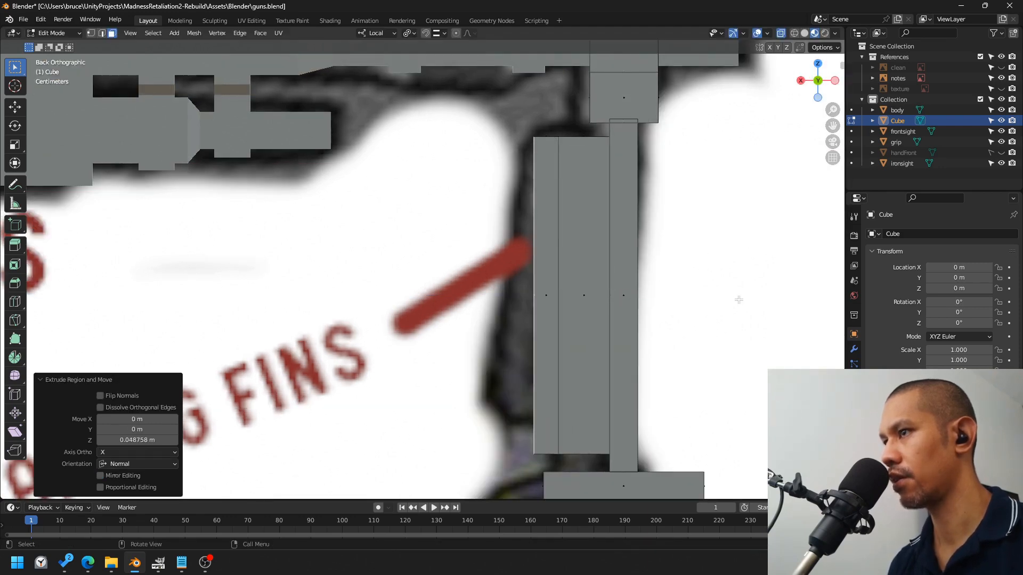
# Step: Taper the fin by shortening its end face along local Z and shifting it slightly along X toward the leg
pyautogui.press('s')
pyautogui.press('z')
pyautogui.press('z')
pyautogui.click(701, 295)
pyautogui.moveTo(701, 295); pyautogui.dragTo(431, 265, button='middle')
pyautogui.moveTo(514, 178); pyautogui.dragTo(577, 221, button='middle')
pyautogui.press('g')
pyautogui.press('x')
pyautogui.click(591, 226)
# Step: Merge the vertex pairs at the upper and lower ends of the fin's outer edge at their centers
pyautogui.press('1')
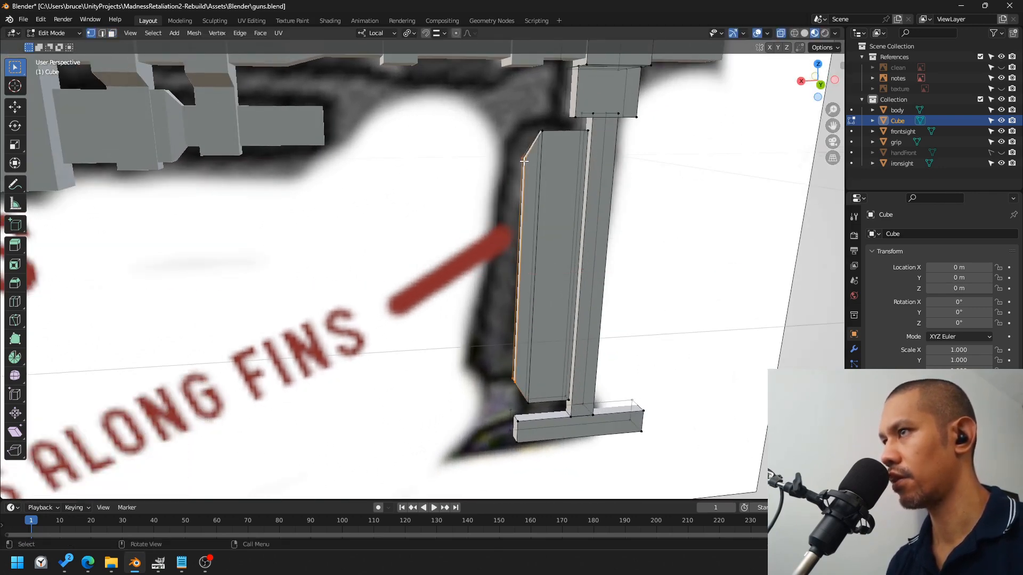
pyautogui.click(524, 162)
pyautogui.keyDown('shift'); pyautogui.click(519, 162); pyautogui.keyUp('shift')
pyautogui.rightClick(519, 162)
pyautogui.moveTo(478, 342)
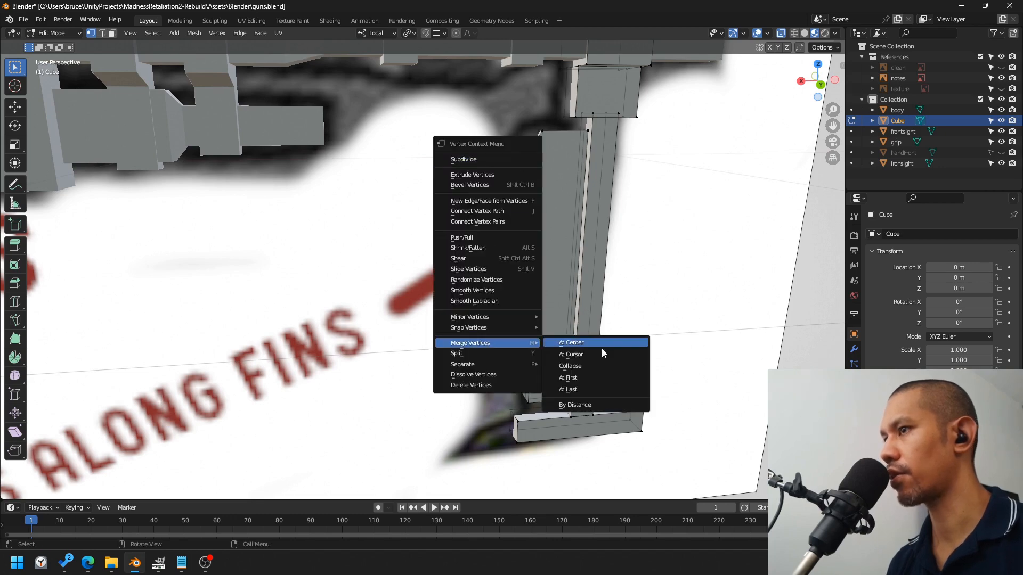
pyautogui.click(588, 342)
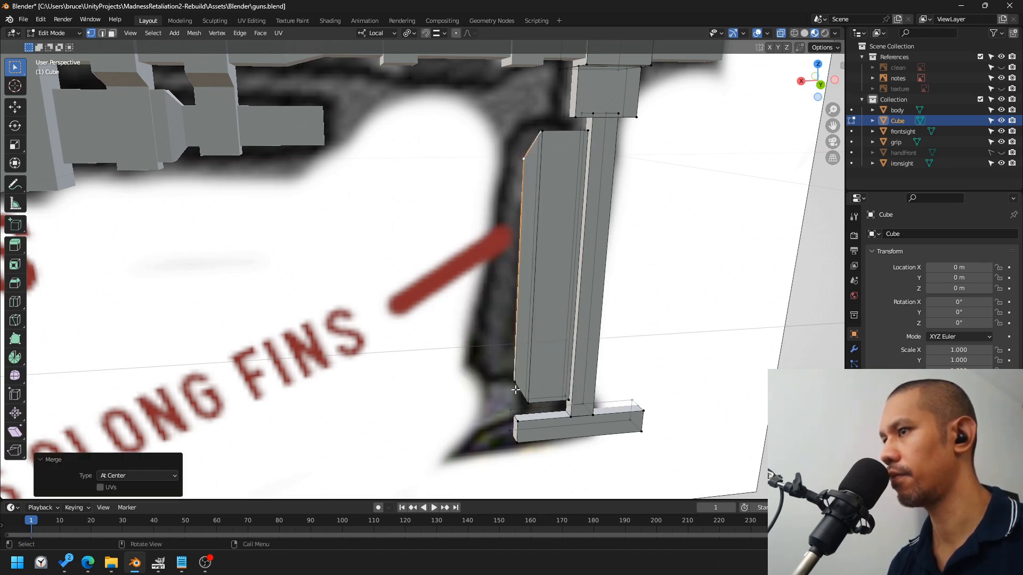
pyautogui.click(513, 380)
pyautogui.rightClick(513, 382)
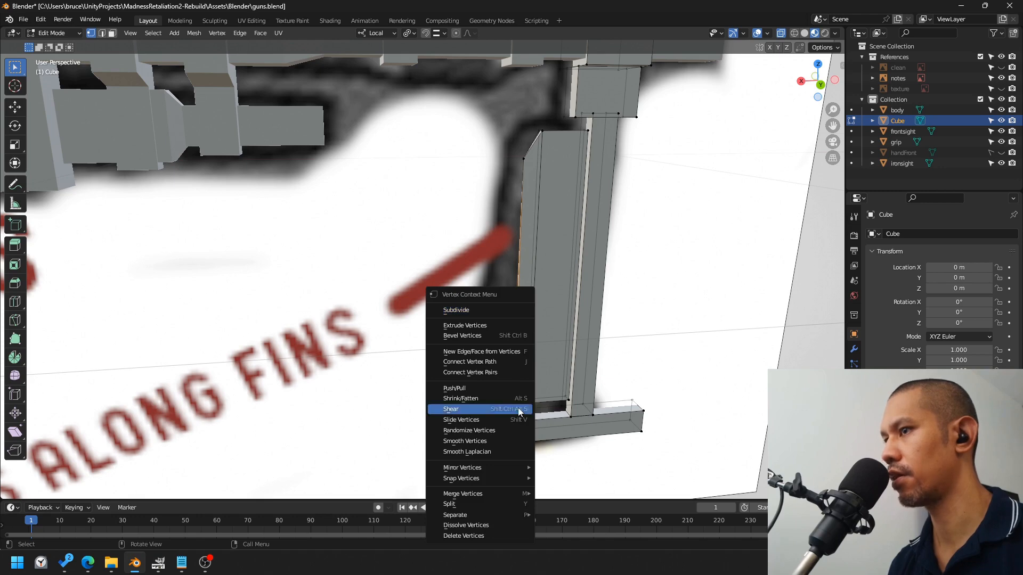
pyautogui.moveTo(482, 493)
pyautogui.click(580, 431)
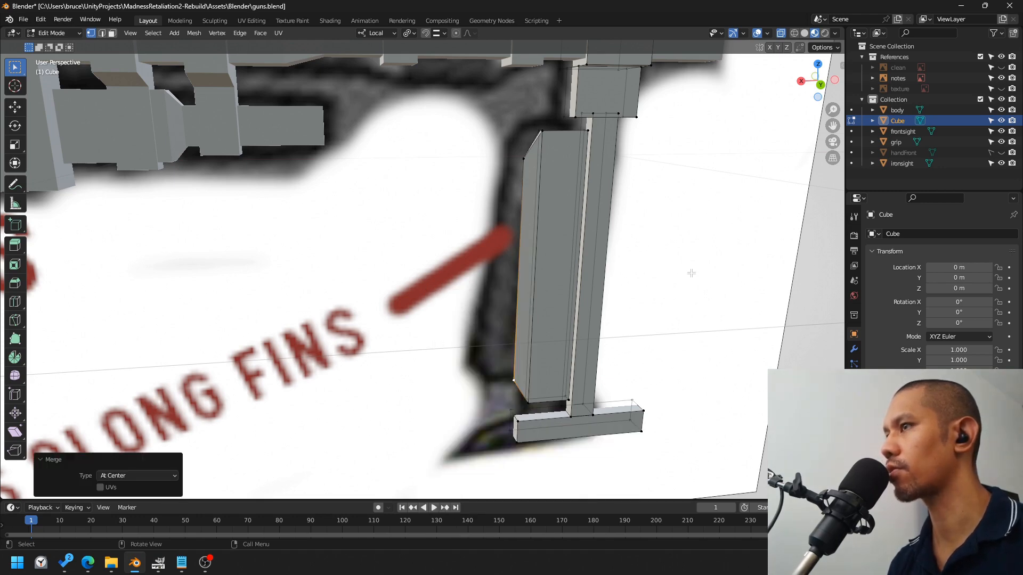
# Step: Rename the Cube object to "bipod"
pyautogui.scroll(-3, 761, 117)
pyautogui.click(760, 116)
pyautogui.click(820, 85)
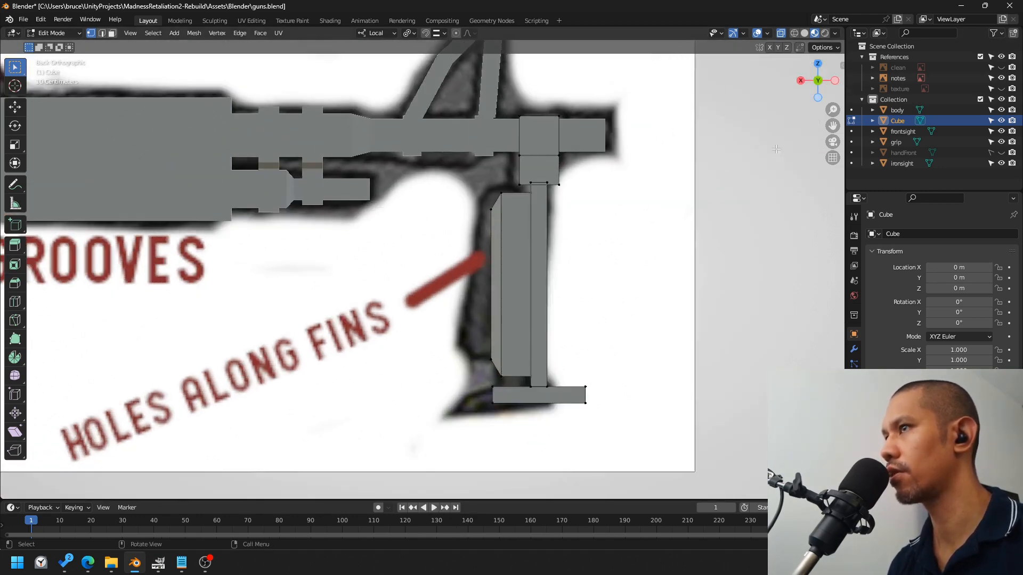
pyautogui.scroll(4, 641, 250)
pyautogui.scroll(-4, 641, 250)
pyautogui.keyDown('shift'); pyautogui.moveTo(641, 250); pyautogui.dragTo(792, 284, button='middle'); pyautogui.keyUp('shift')
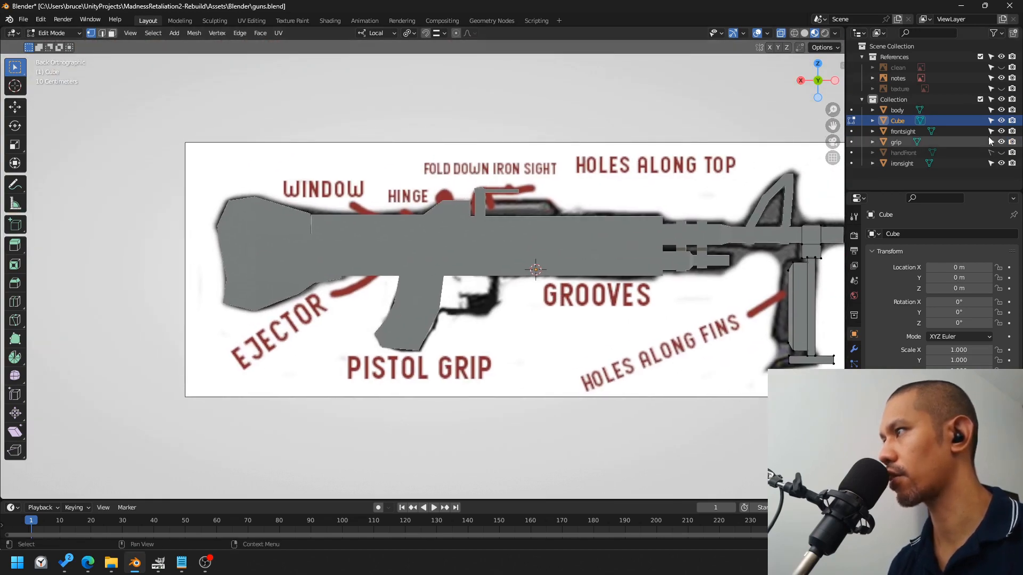
pyautogui.keyDown('shift'); pyautogui.moveTo(747, 244); pyautogui.dragTo(650, 244, button='middle'); pyautogui.keyUp('shift')
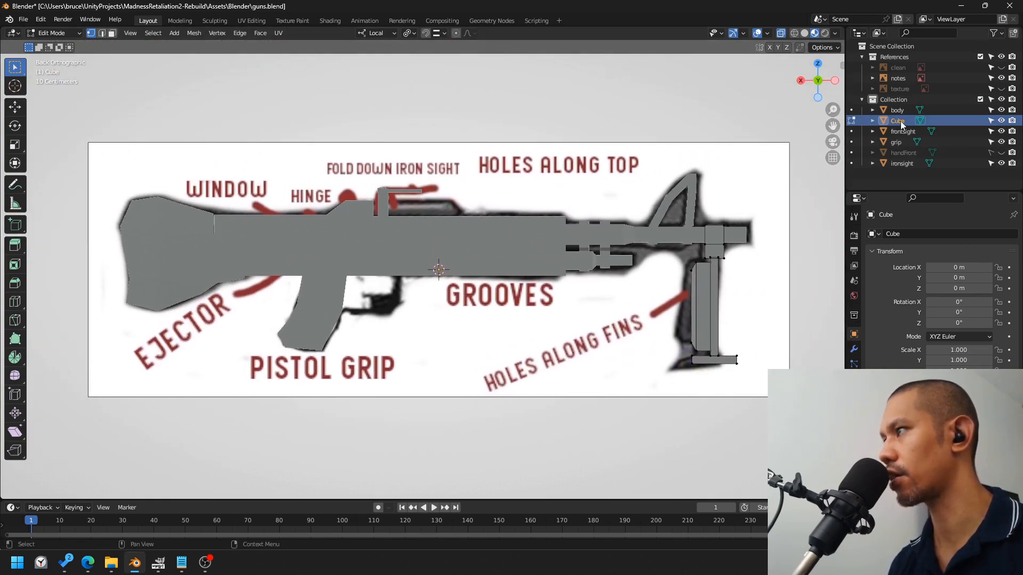
pyautogui.press('F2')
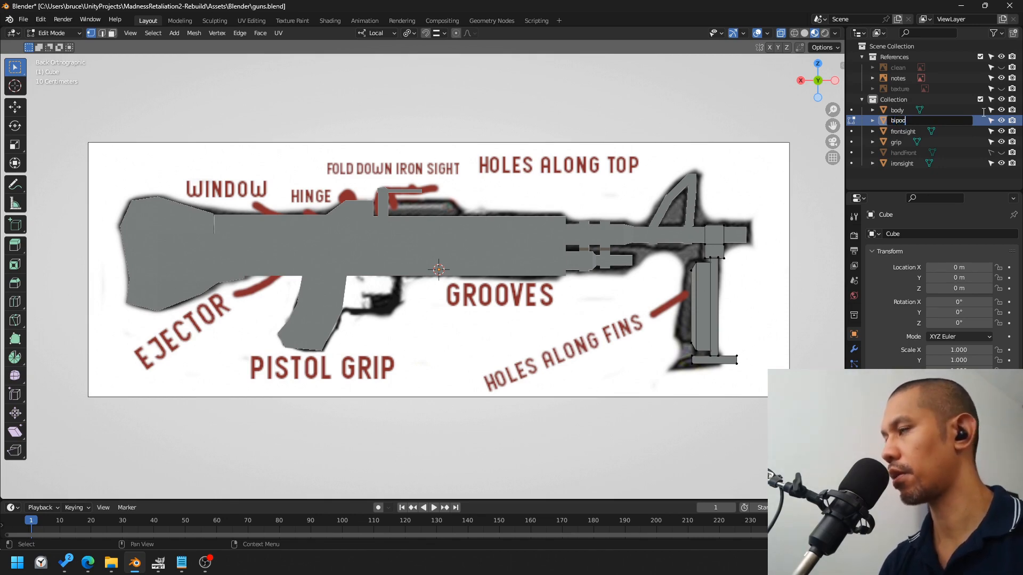
pyautogui.press('Return')
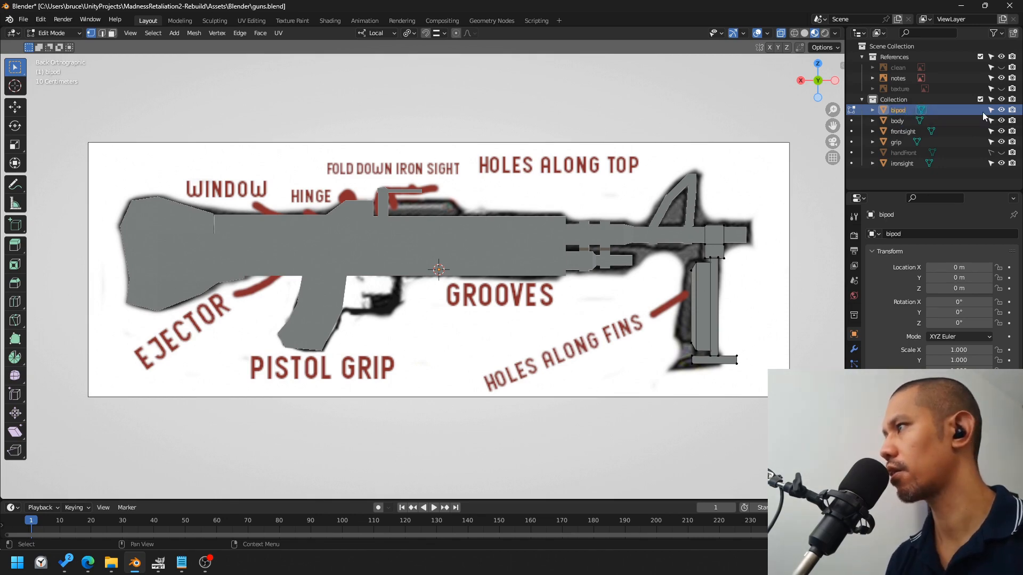
# Step: Add a cube to the grip mesh and scale it to 0.01
pyautogui.click(896, 141)
pyautogui.press('Tab')
pyautogui.press('Tab')
pyautogui.press('KP_Decimal')
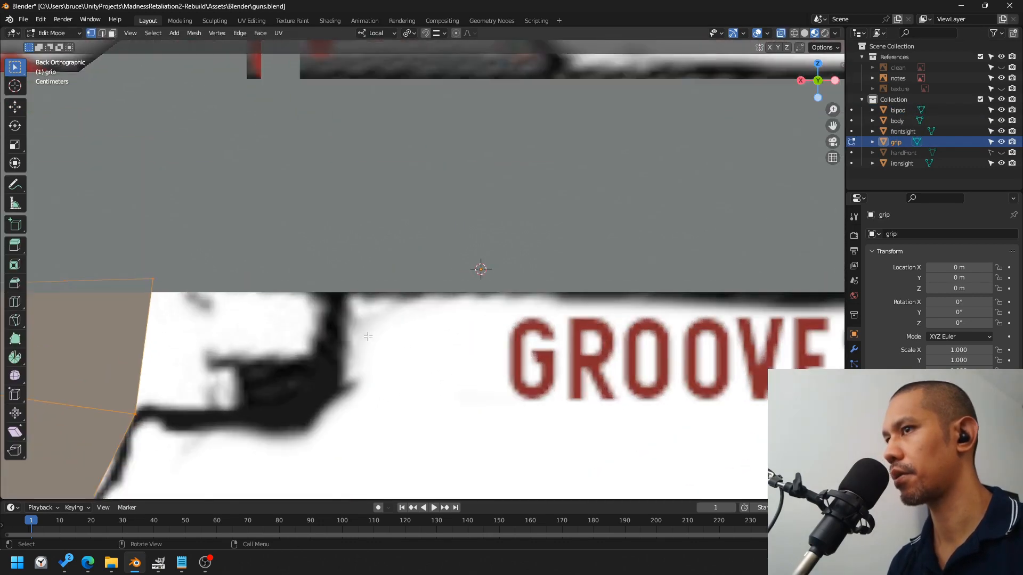
pyautogui.click(177, 33)
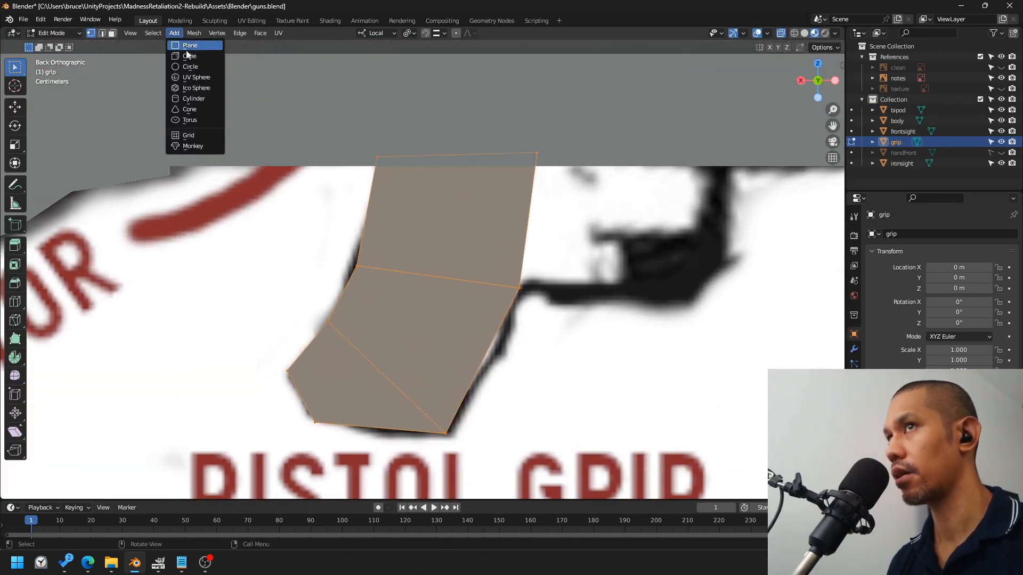
pyautogui.click(189, 58)
pyautogui.write('s.01')
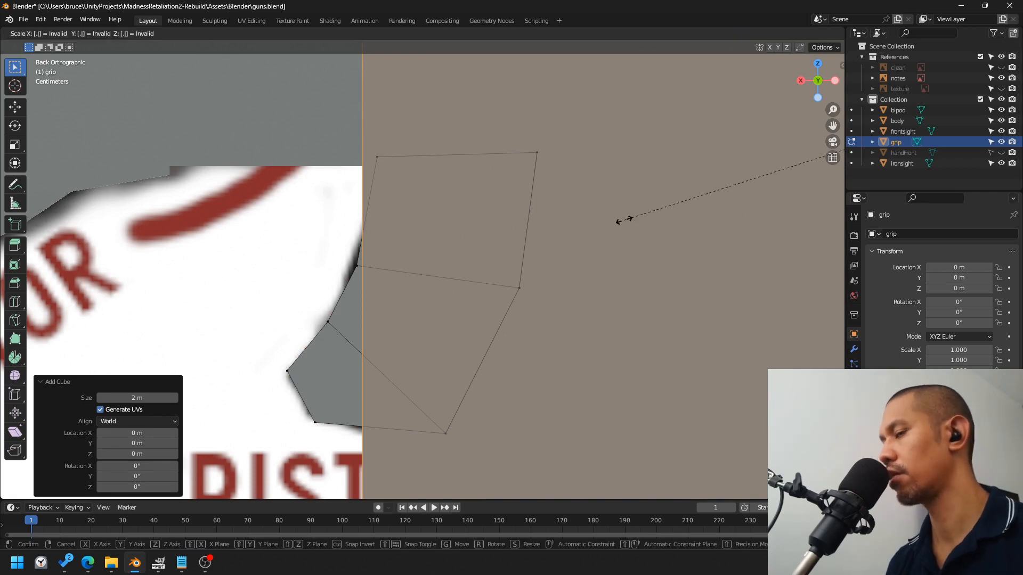
pyautogui.press('Return')
# Step: Scale the small cube up by about 1.9 and place it overlapping the grip's front edge, at the start of the trigger guard
pyautogui.scroll(-5, 639, 234)
pyautogui.press('g')
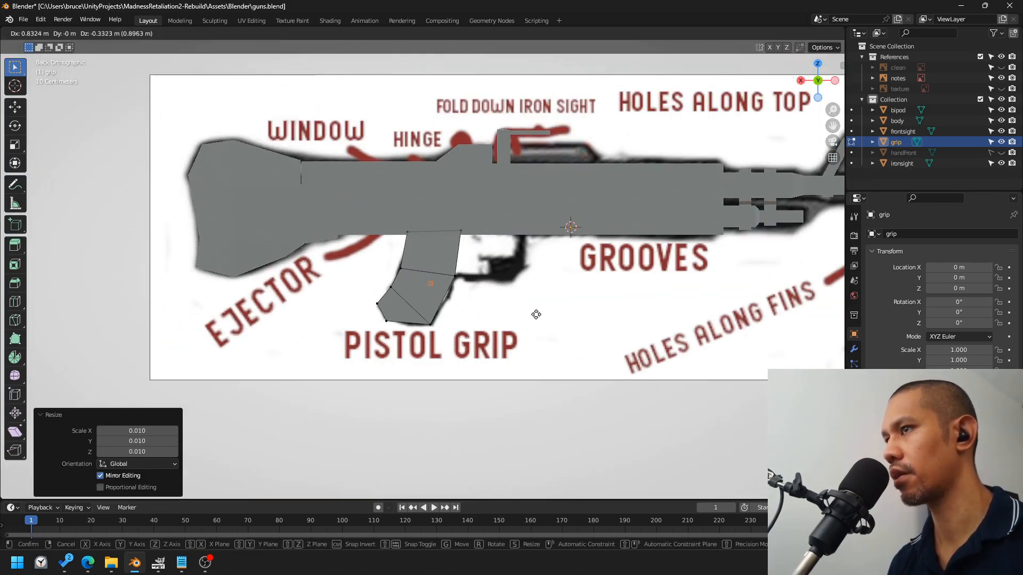
pyautogui.click(554, 305)
pyautogui.scroll(6, 586, 309)
pyautogui.press('s')
pyautogui.click(647, 321)
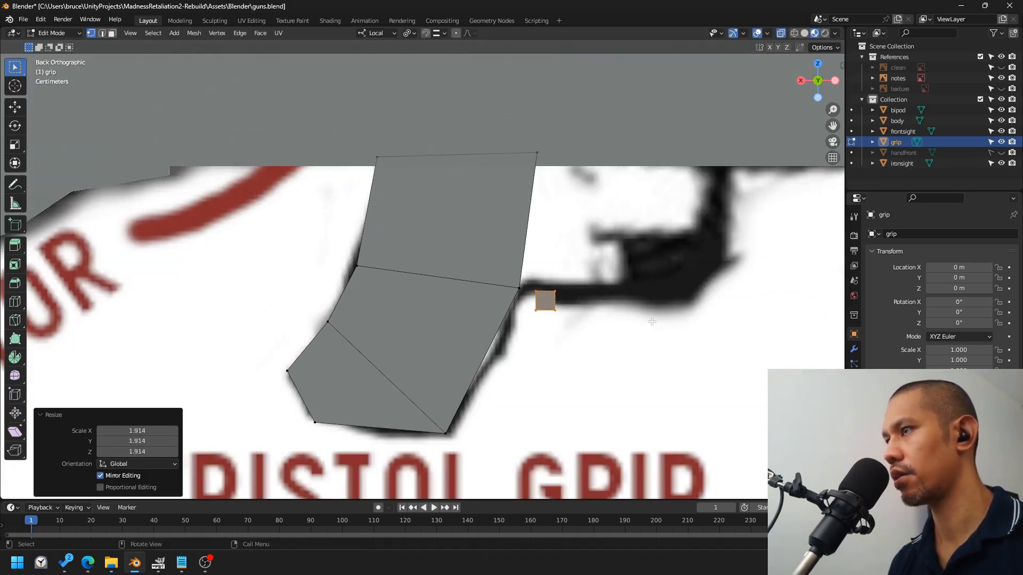
pyautogui.press('g')
pyautogui.click(629, 294)
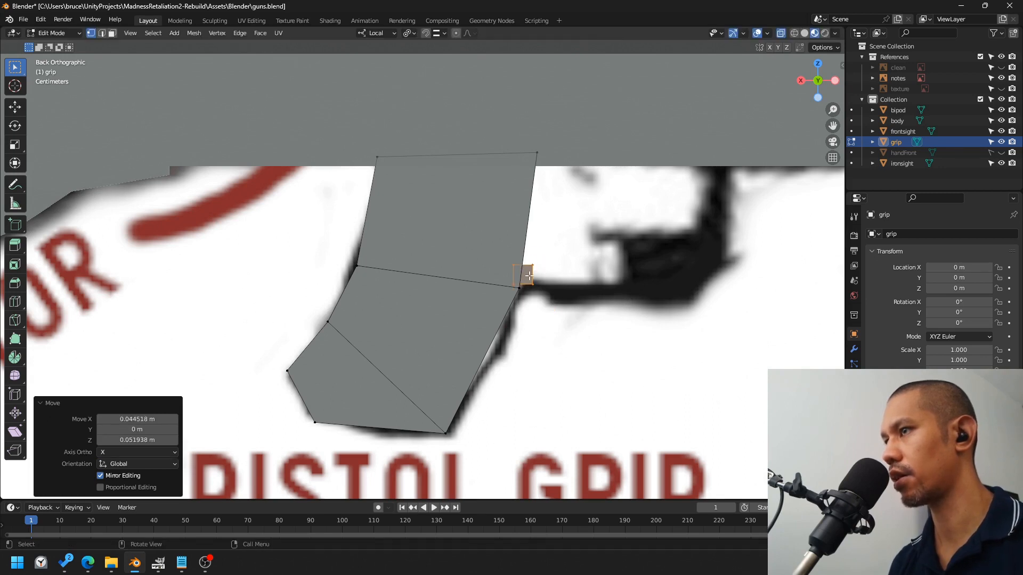
# Step: Delete the cube's face inside the grip and extrude the opposite face into the trigger guard's horizontal bar, adding a 0.045 m corner segment
pyautogui.press('3')
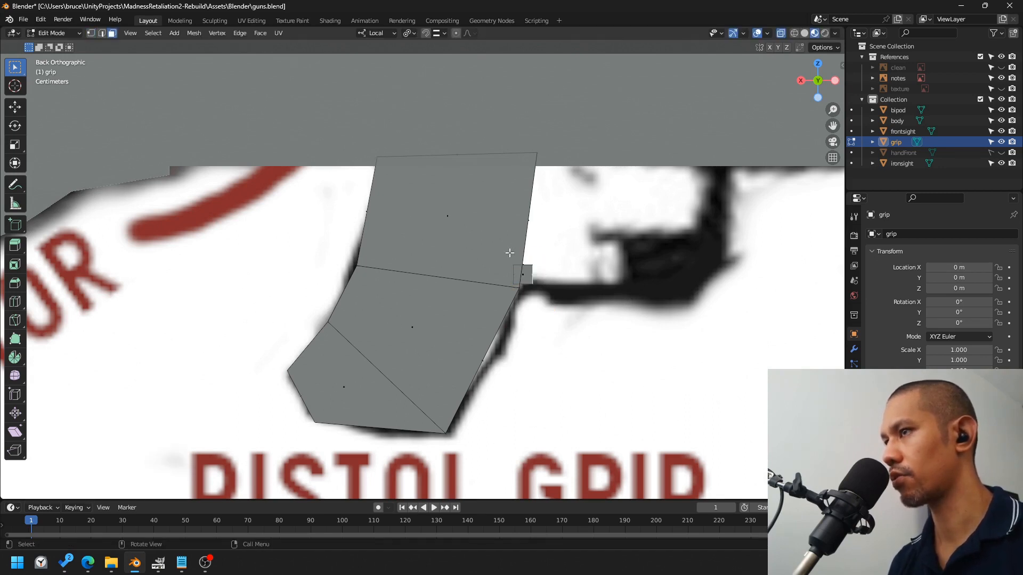
pyautogui.rightClick(511, 274)
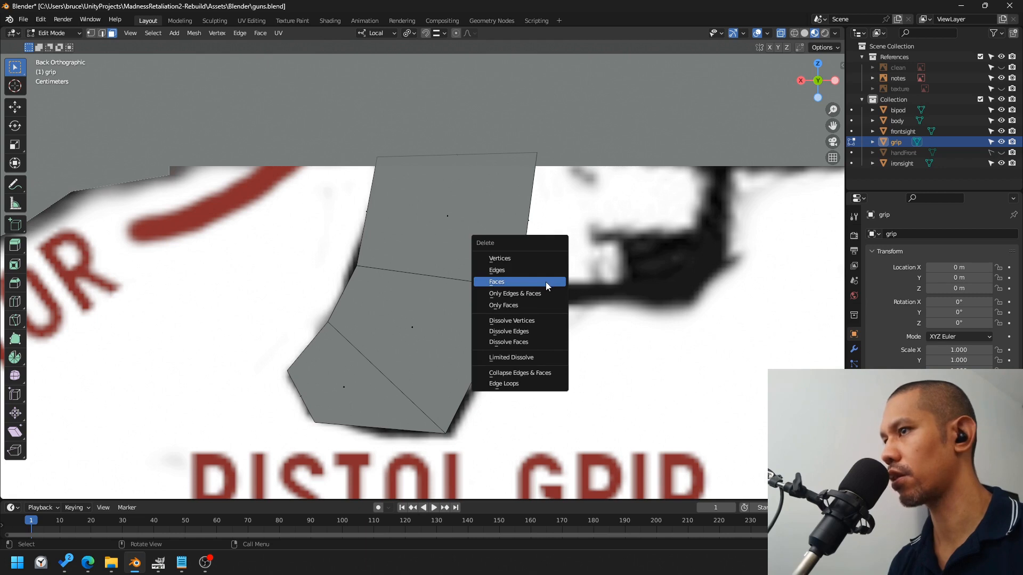
pyautogui.click(546, 282)
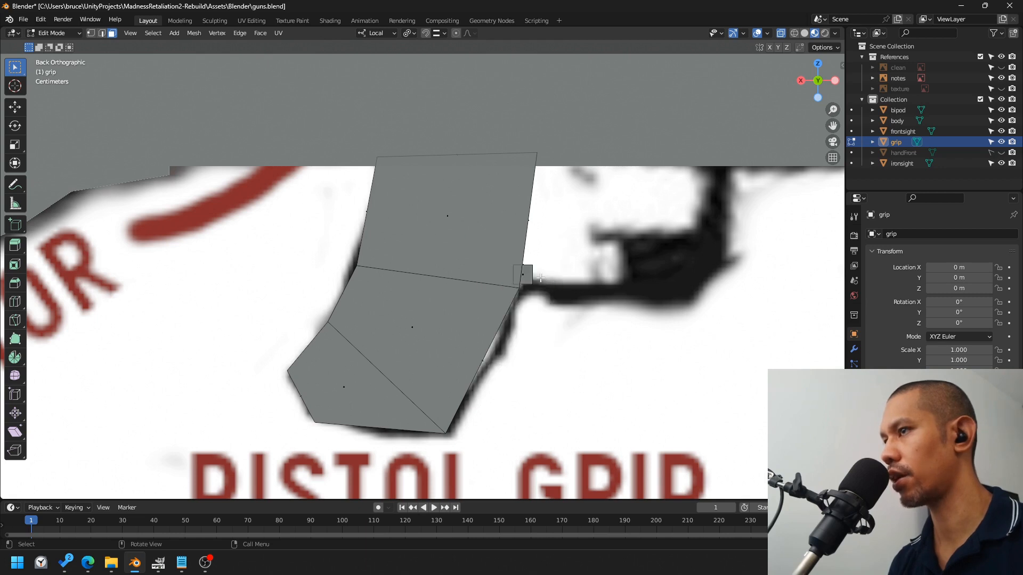
pyautogui.click(741, 300)
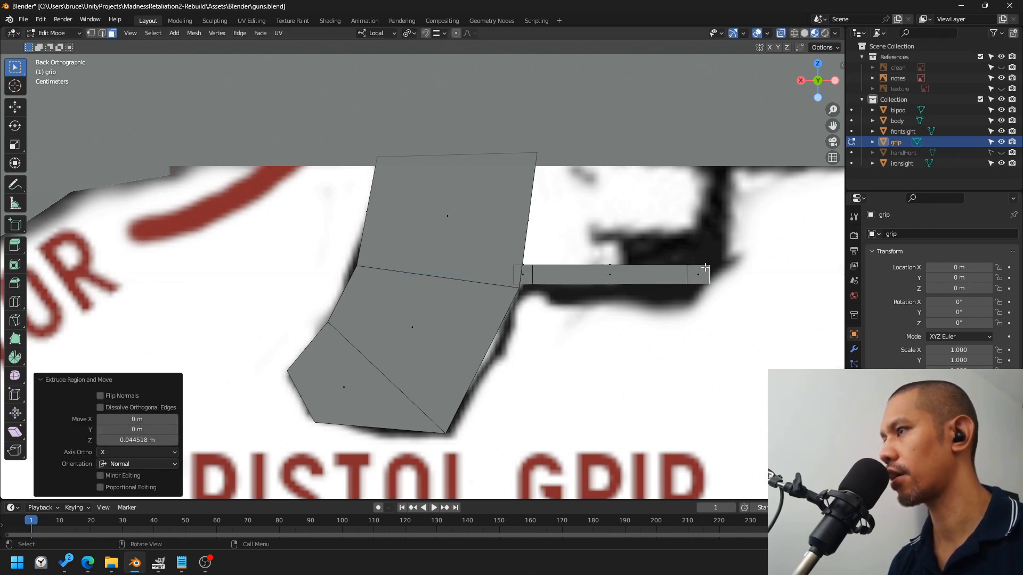
# Step: Extrude the corner segment's upper face about 0.208 m up into the gun body and delete the end face
pyautogui.press('e')
pyautogui.click(700, 167)
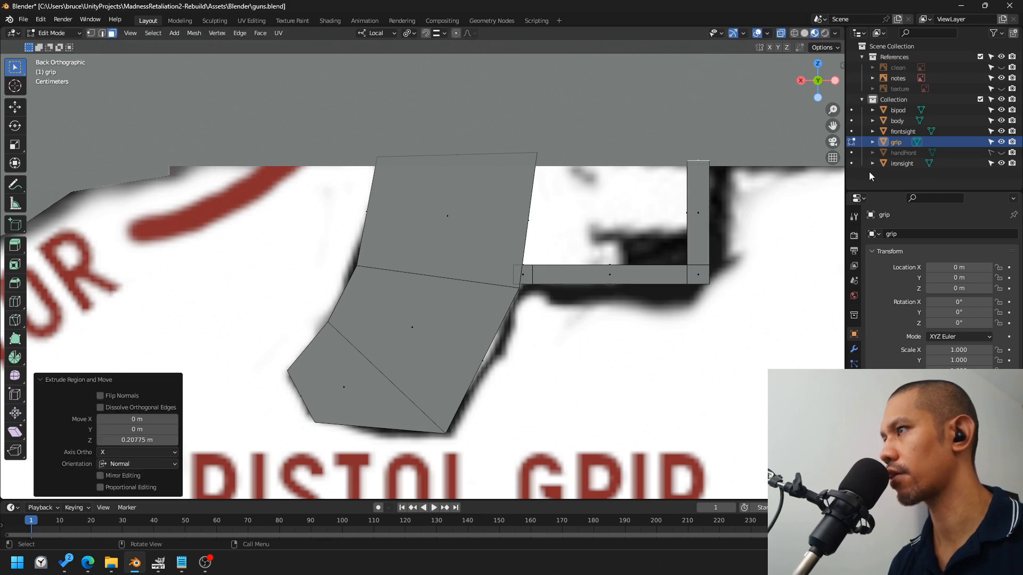
pyautogui.press('x')
pyautogui.click(684, 164)
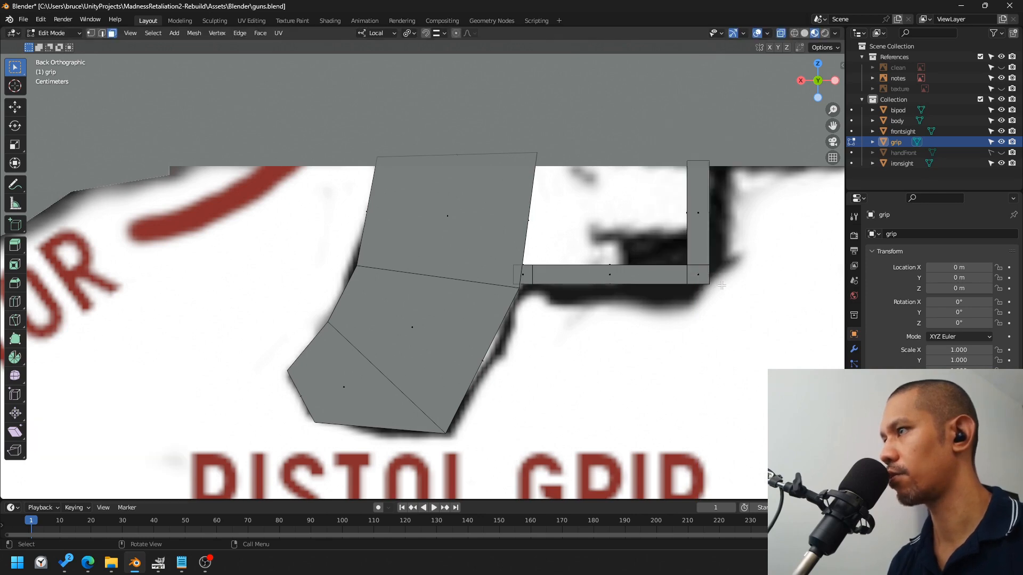
# Step: Chamfer the trigger guard's outer lower corner by merging its vertices into the ones above with At Last, on both sides
pyautogui.press('1')
pyautogui.moveTo(720, 202); pyautogui.dragTo(693, 307)
pyautogui.moveTo(829, 325); pyautogui.dragTo(748, 295, button='middle')
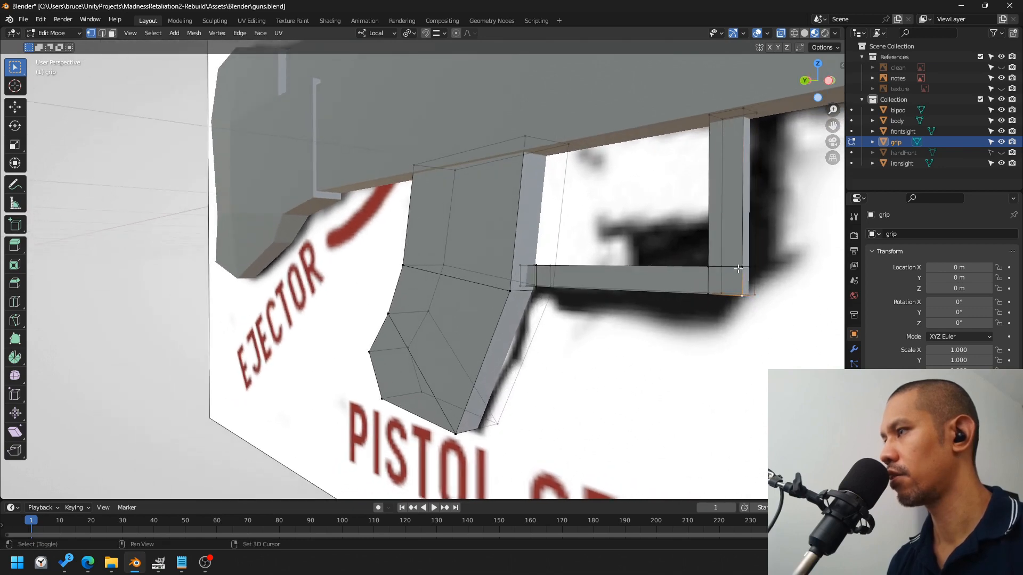
pyautogui.rightClick(685, 314)
pyautogui.moveTo(698, 456)
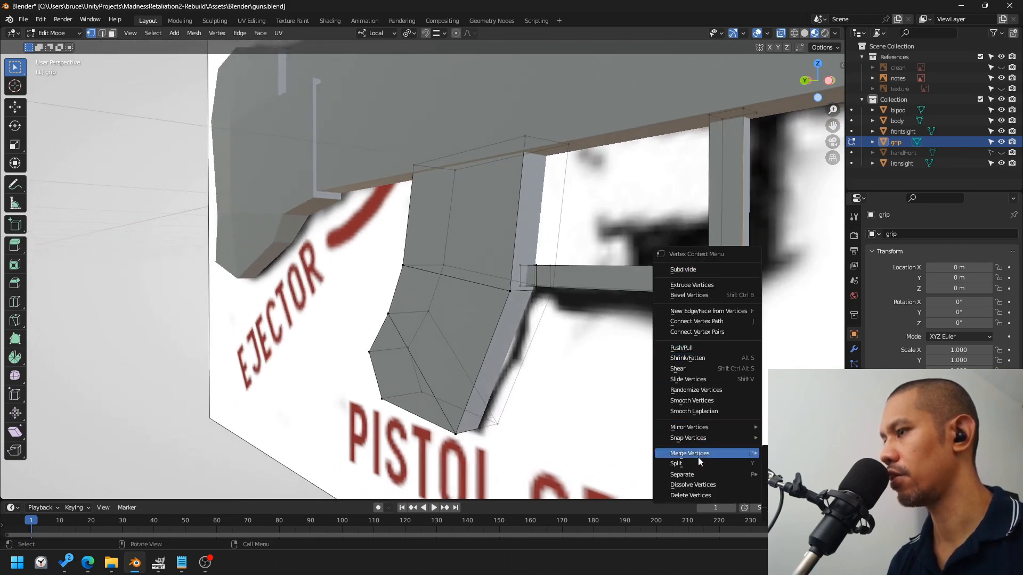
pyautogui.click(784, 499)
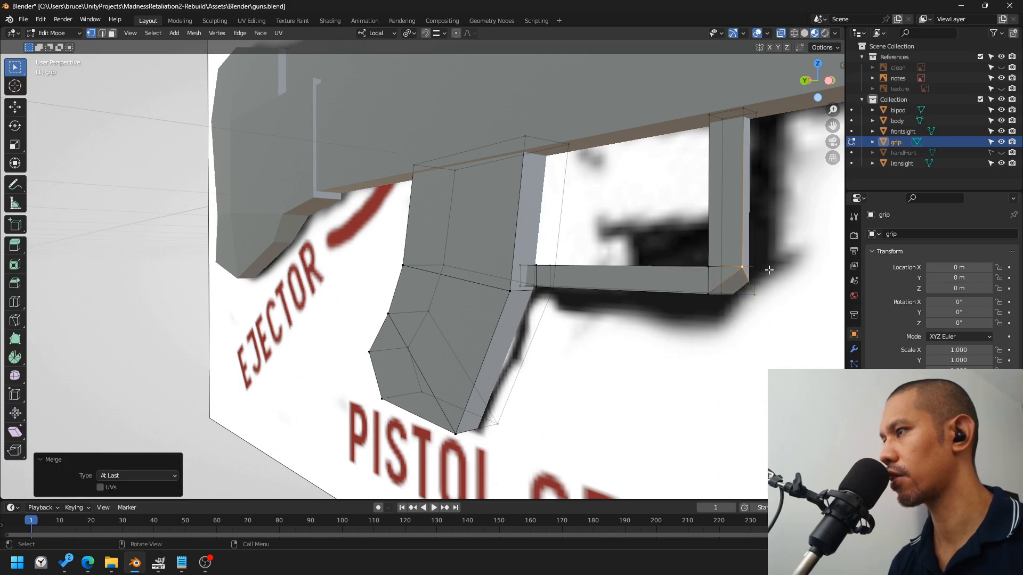
pyautogui.click(754, 292)
pyautogui.rightClick(714, 457)
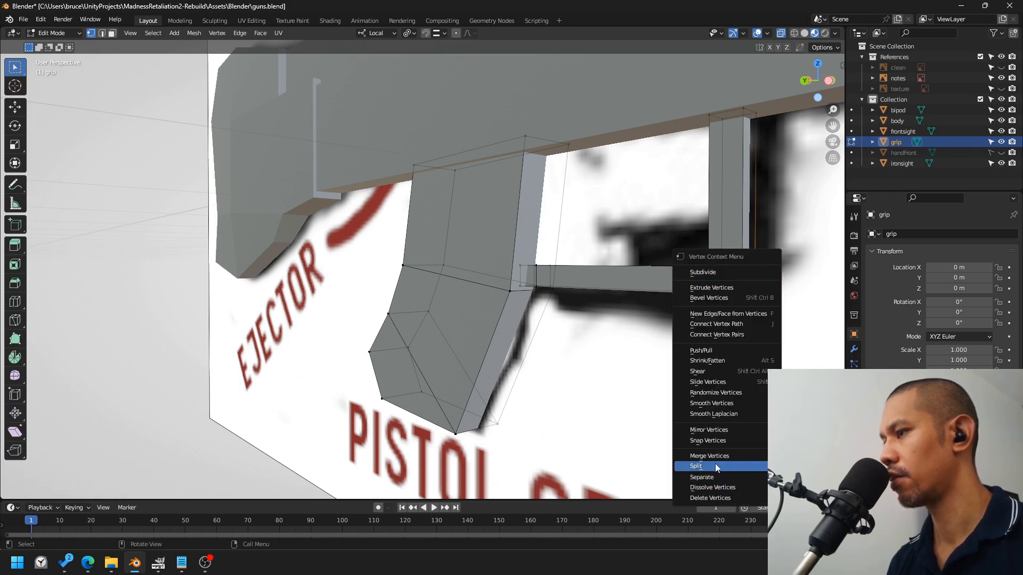
pyautogui.click(788, 499)
# Step: Shift the trigger guard bar's edge loop nearest the grip slightly forward along local X
pyautogui.moveTo(600, 277); pyautogui.dragTo(663, 286, button='middle')
pyautogui.click(818, 83)
pyautogui.moveTo(544, 256); pyautogui.dragTo(538, 288)
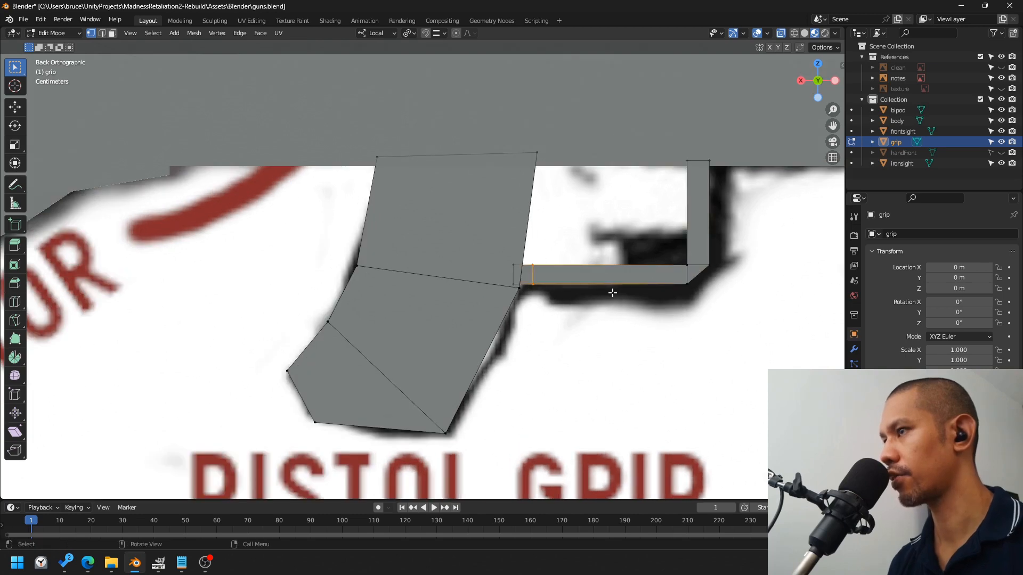
pyautogui.press('g')
pyautogui.press('x')
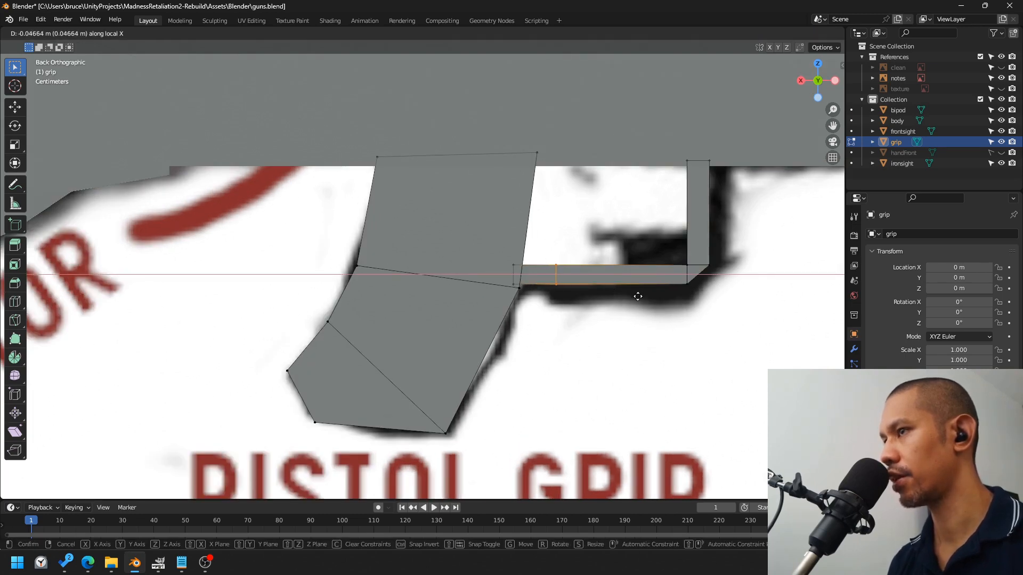
pyautogui.click(636, 296)
# Step: Raise the trigger guard's end vertices inside the grip so the last segment angles upward, and adjust their position
pyautogui.click(519, 265)
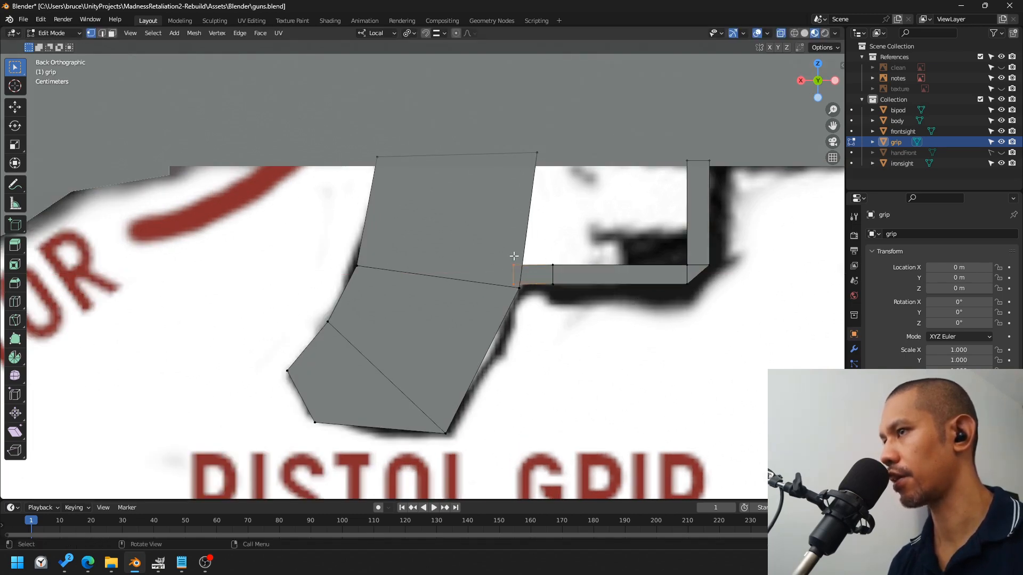
pyautogui.press('g')
pyautogui.click(514, 240)
pyautogui.click(515, 257)
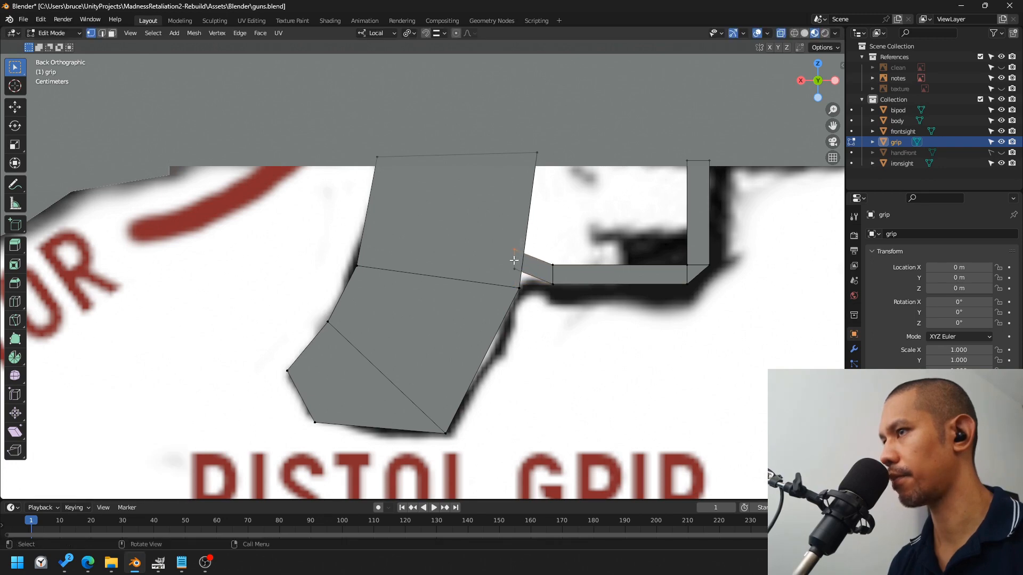
pyautogui.press('g')
pyautogui.click(518, 259)
# Step: Leave mesh editing, deselect everything and hide the notes reference image
pyautogui.press('Tab')
pyautogui.press('Home')
pyautogui.hotkey('alt', 'a')
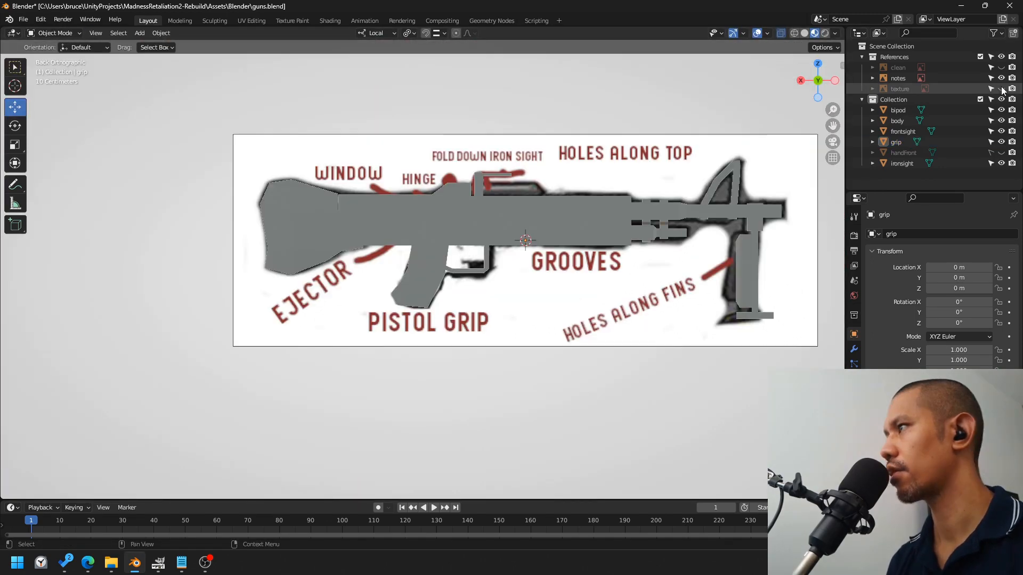
pyautogui.click(1002, 79)
pyautogui.moveTo(551, 153); pyautogui.dragTo(661, 150, button='middle')
# Step: Assign the existing material "Material" to the grip, body and frontsight objects
pyautogui.click(854, 424)
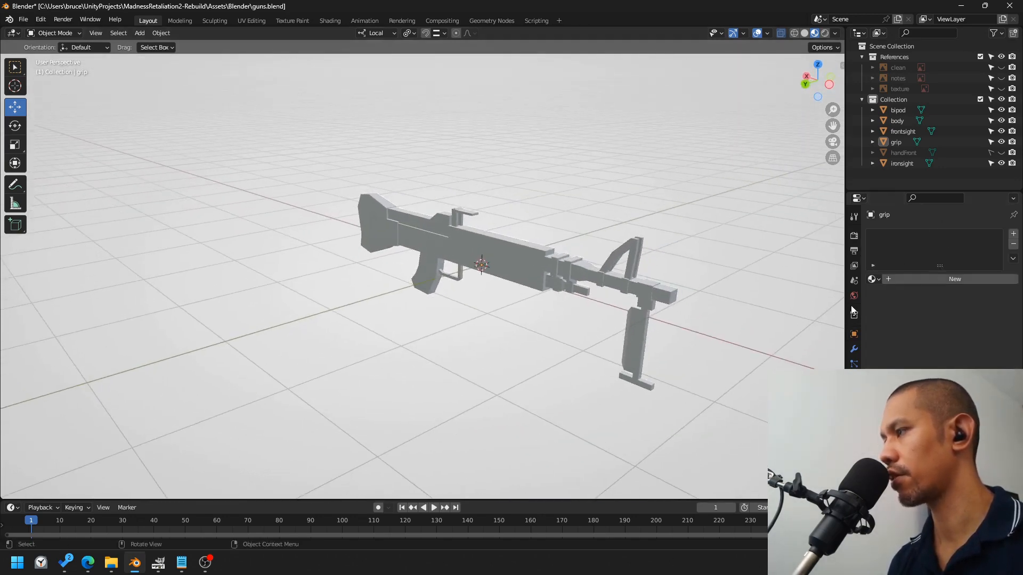
pyautogui.click(874, 278)
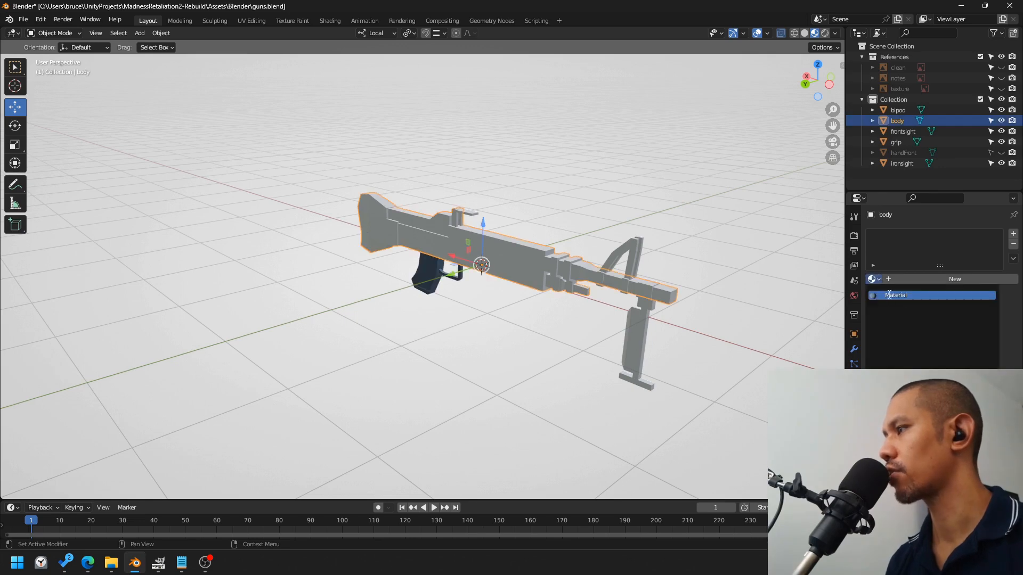
pyautogui.click(889, 296)
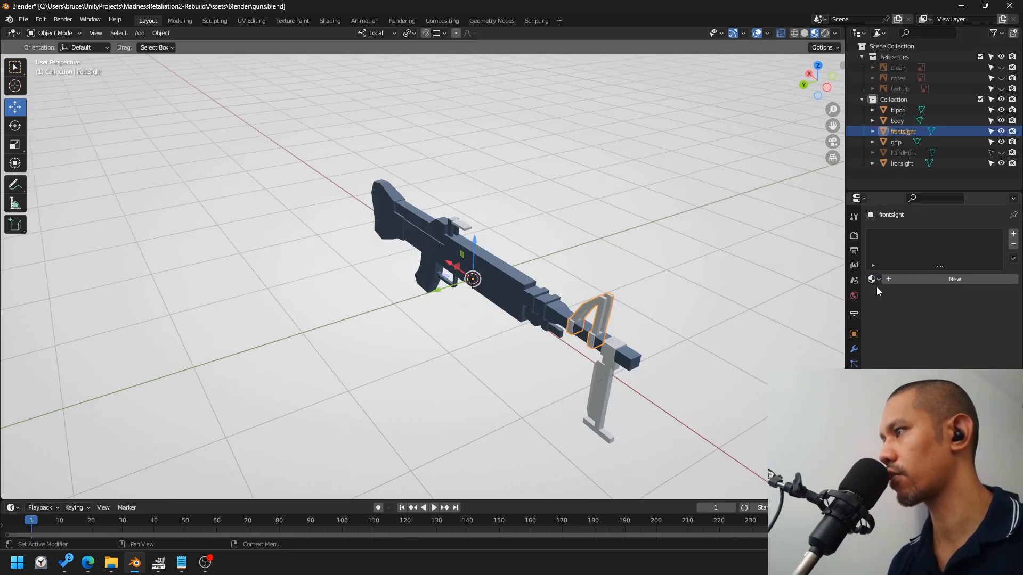
pyautogui.click(874, 278)
pyautogui.click(888, 295)
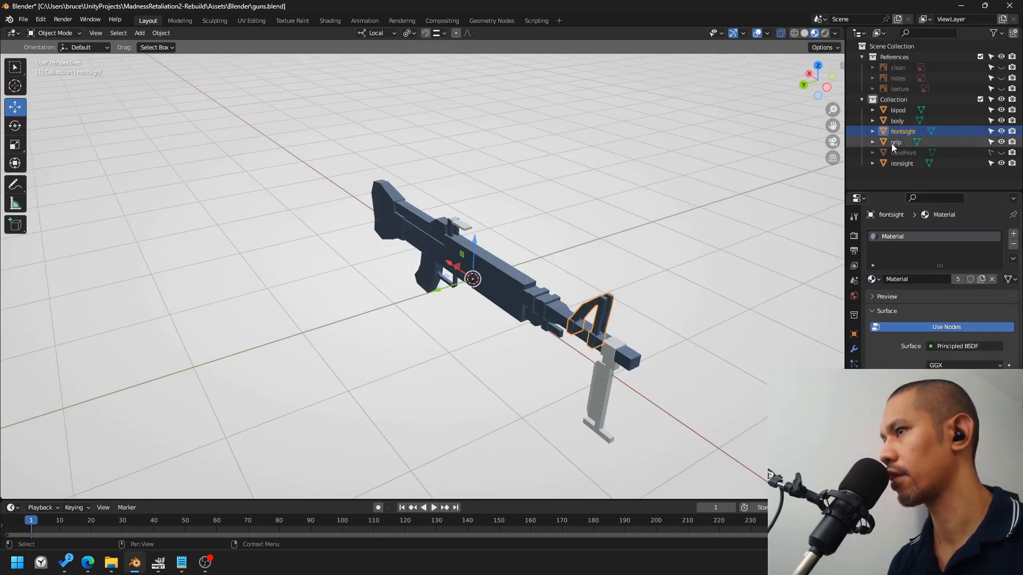
# Step: Assign the existing material "Material" to the ironsight and bipod objects
pyautogui.click(899, 163)
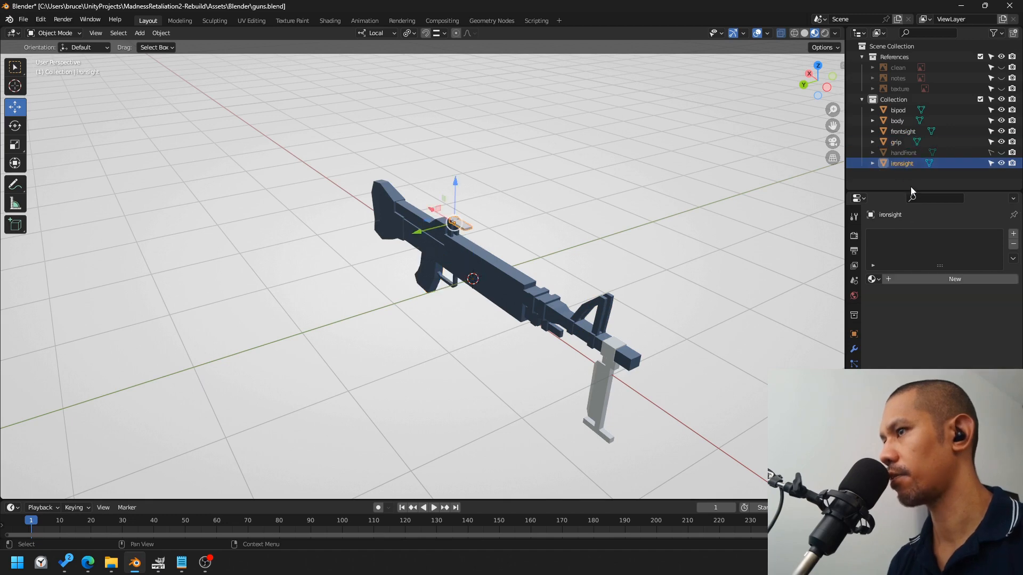
pyautogui.click(872, 279)
pyautogui.click(901, 296)
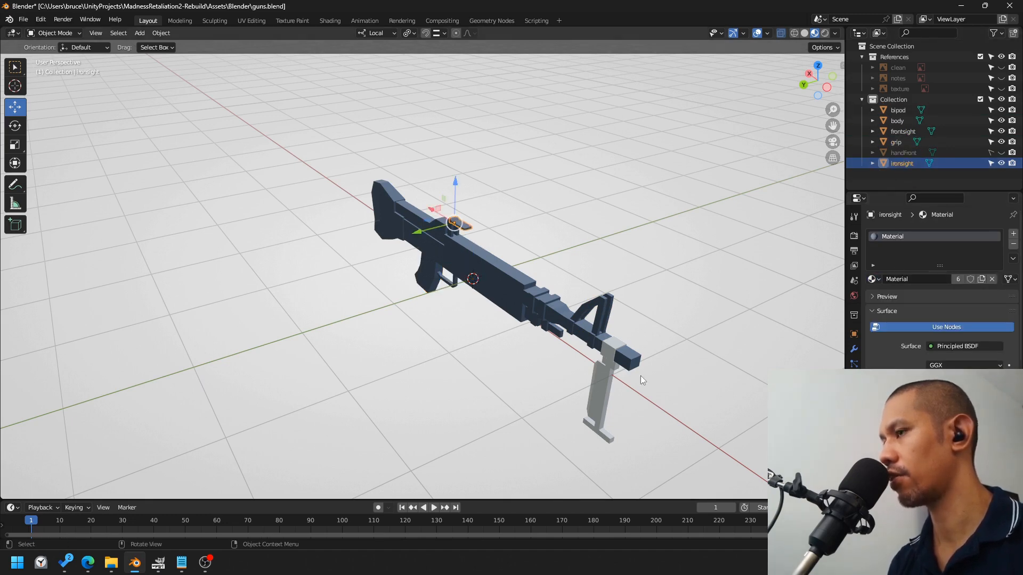
pyautogui.click(898, 110)
pyautogui.click(871, 279)
pyautogui.click(902, 293)
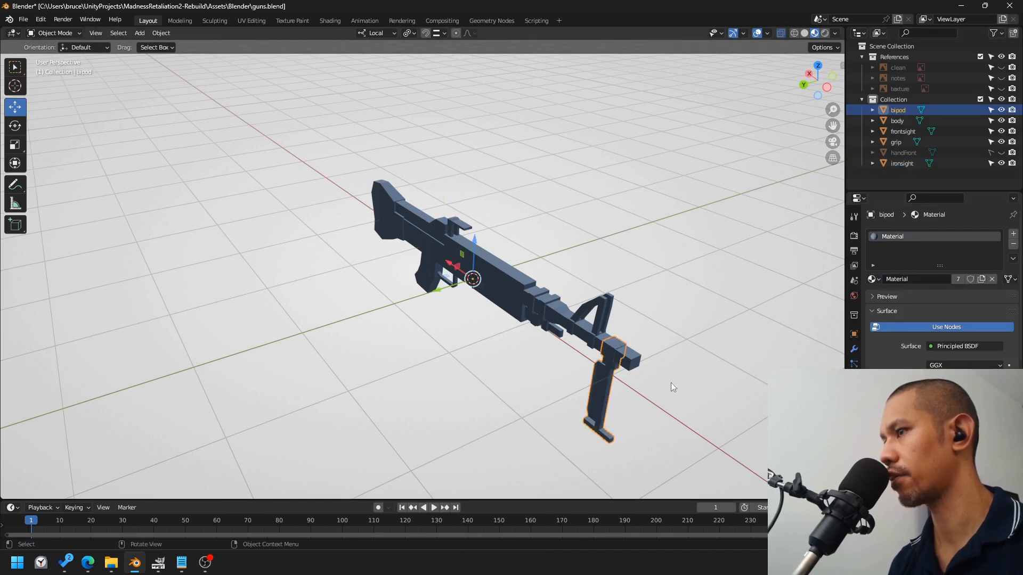
# Step: Select the bipod's linked leg, fin and foot geometry and move it about 0.069 m sideways along local Y
pyautogui.click(827, 88)
pyautogui.scroll(7, 513, 248)
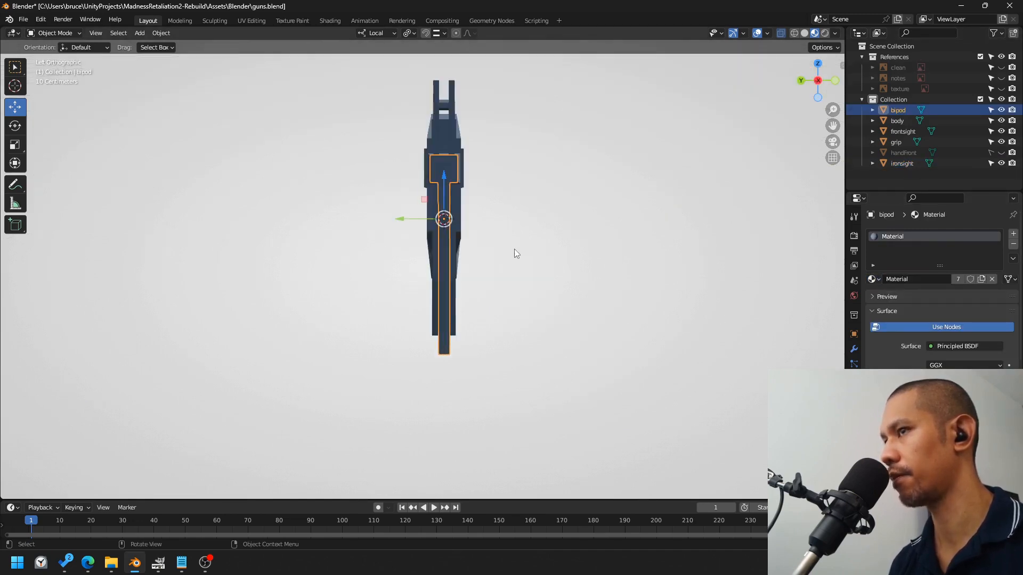
pyautogui.press('Tab')
pyautogui.press('l')
pyautogui.moveTo(541, 150); pyautogui.dragTo(603, 178, button='middle')
pyautogui.click(806, 87)
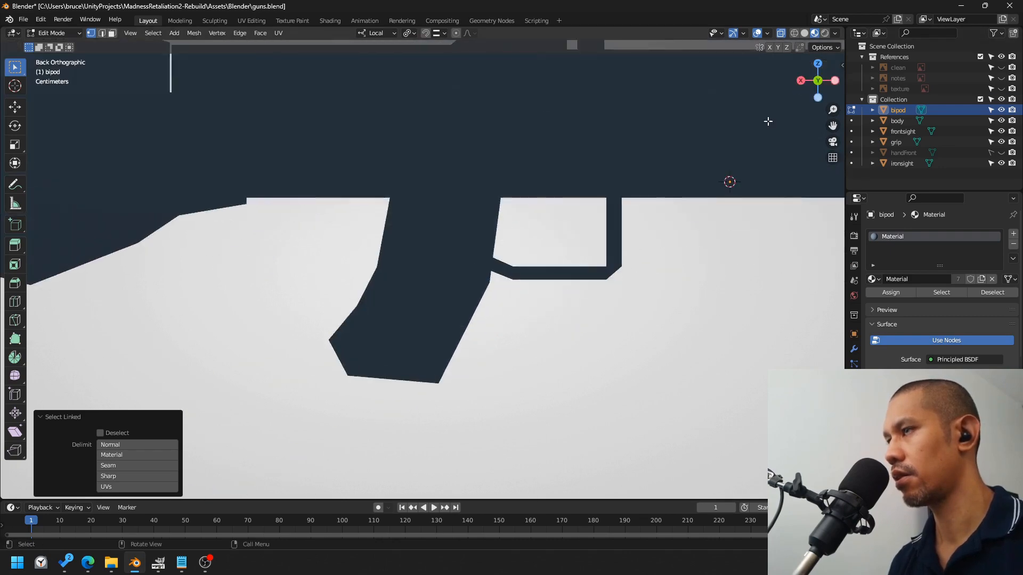
pyautogui.scroll(-7, 765, 209)
pyautogui.keyDown('shift'); pyautogui.moveTo(765, 213); pyautogui.dragTo(388, 171, button='middle'); pyautogui.keyUp('shift')
pyautogui.scroll(4, 388, 171)
pyautogui.scroll(1, 413, 126)
pyautogui.press('l')
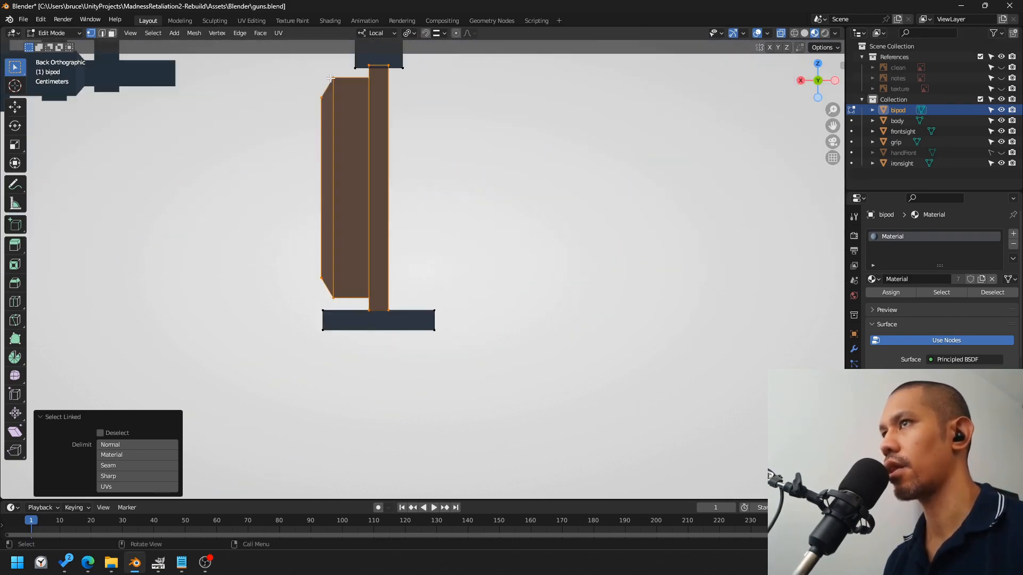
pyautogui.press('l')
pyautogui.moveTo(374, 322); pyautogui.dragTo(769, 69, button='middle')
pyautogui.click(822, 84)
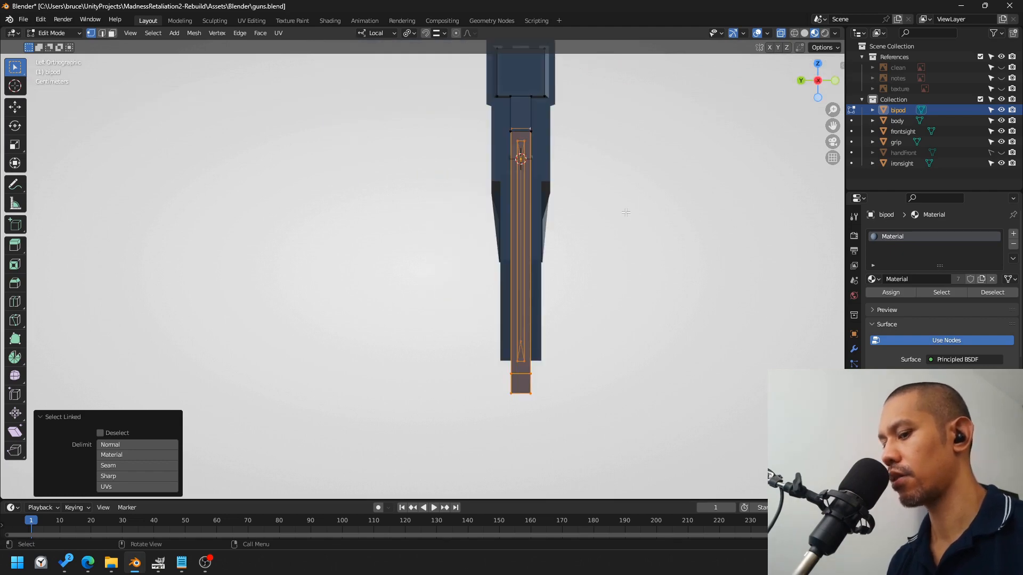
pyautogui.press('g')
pyautogui.click(600, 212)
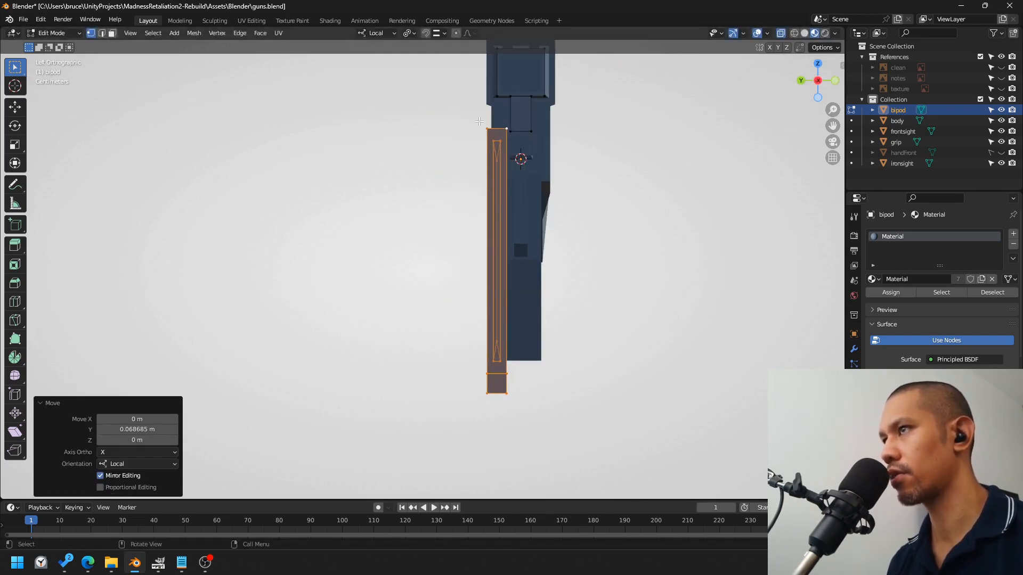
# Step: Raise the top vertices of the bipod leg about 0.063 m along local Z
pyautogui.moveTo(479, 123); pyautogui.dragTo(510, 137)
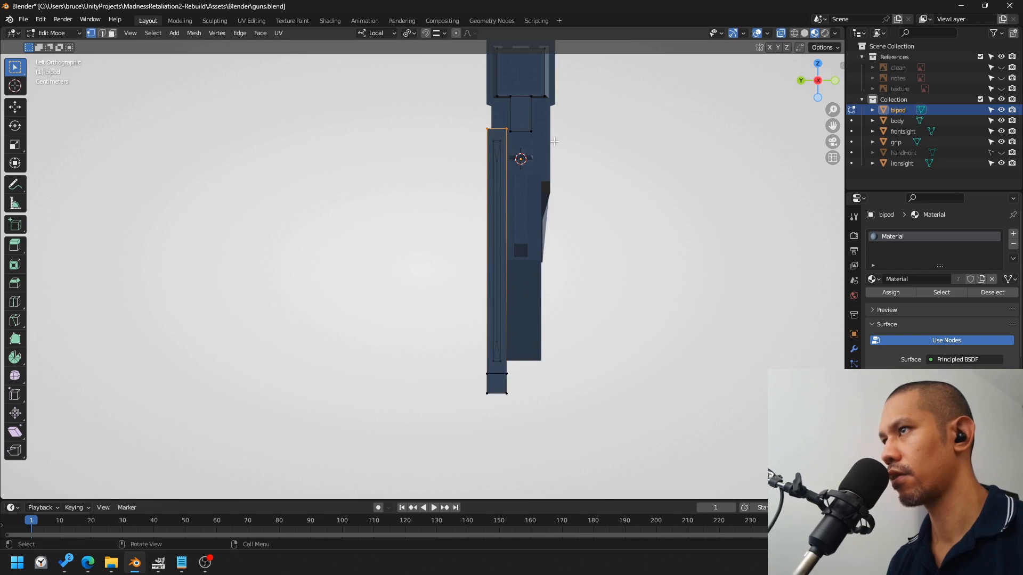
pyautogui.press('g')
pyautogui.press('z')
pyautogui.click(617, 150)
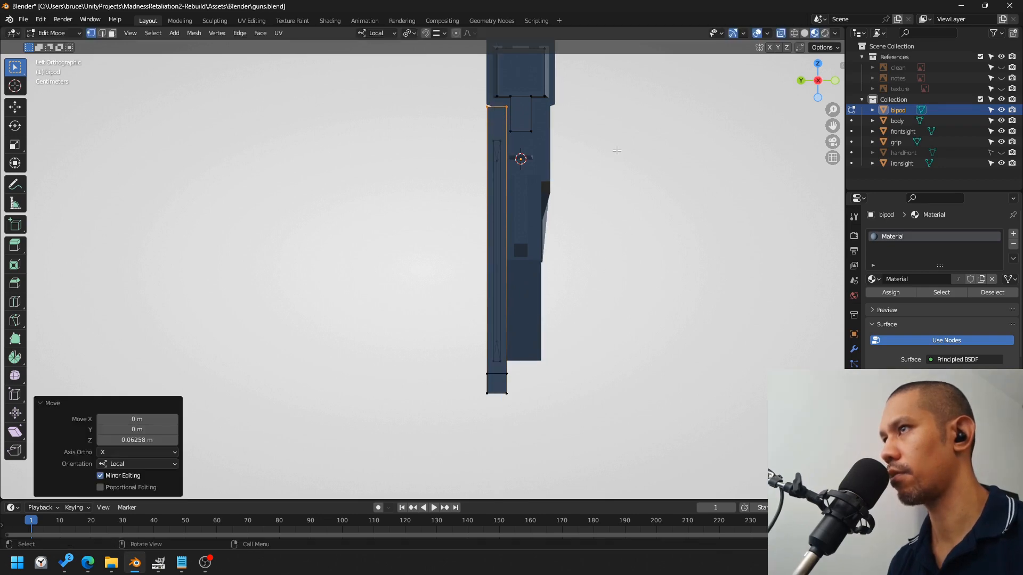
# Step: Duplicate the bipod's linked leg, fin and foot geometry and offset the copy about 0.156 m along local Y in the opposite direction
pyautogui.moveTo(528, 158); pyautogui.dragTo(480, 151, button='middle')
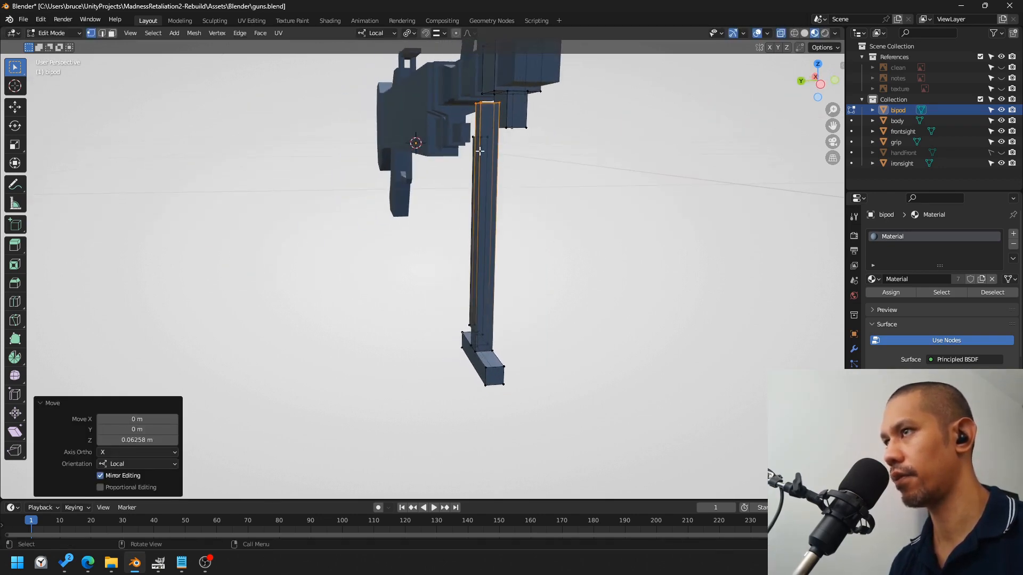
pyautogui.press('l')
pyautogui.press('l')
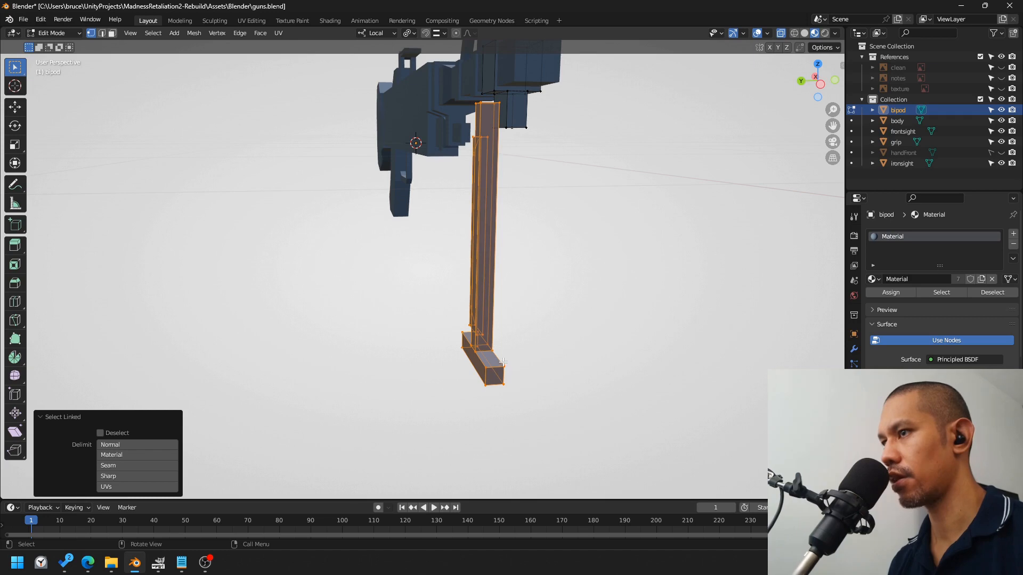
pyautogui.click(824, 89)
pyautogui.press('g')
pyautogui.press('y')
pyautogui.press('y')
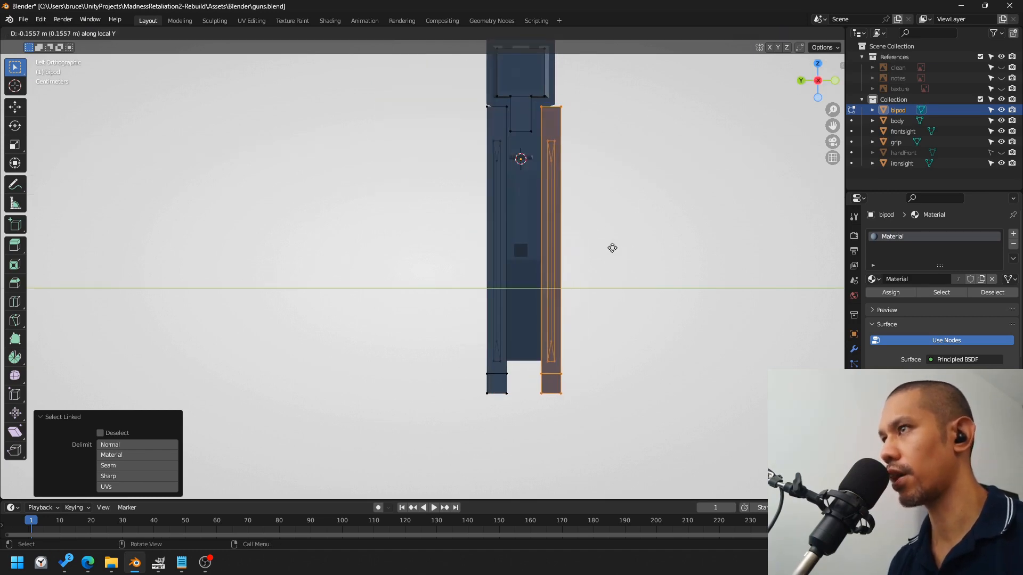
pyautogui.click(607, 246)
pyautogui.press('Tab')
# Step: Add a Bevel modifier to the body object and another one to the grip object
pyautogui.moveTo(434, 217); pyautogui.dragTo(455, 216, button='middle')
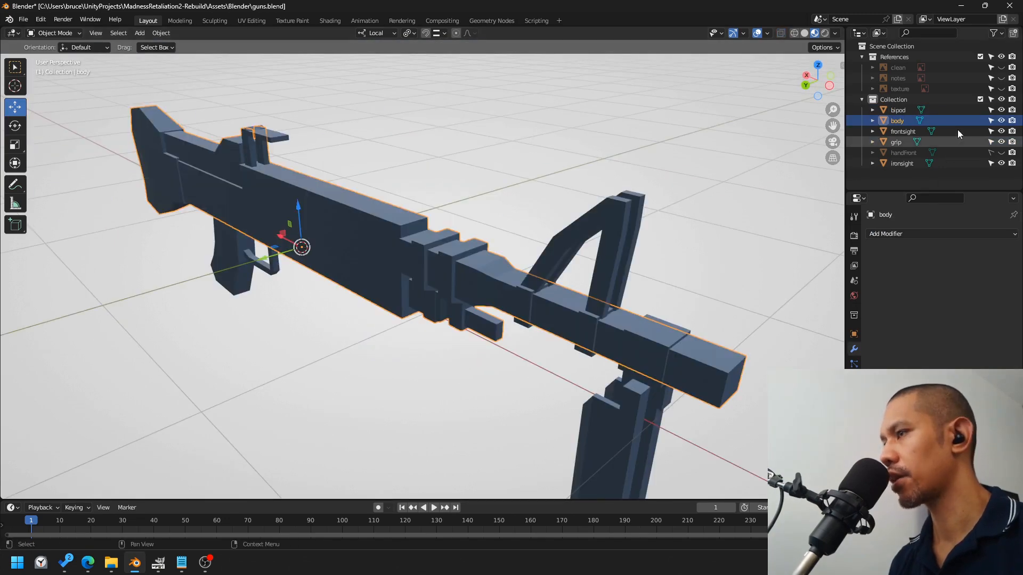
pyautogui.click(960, 122)
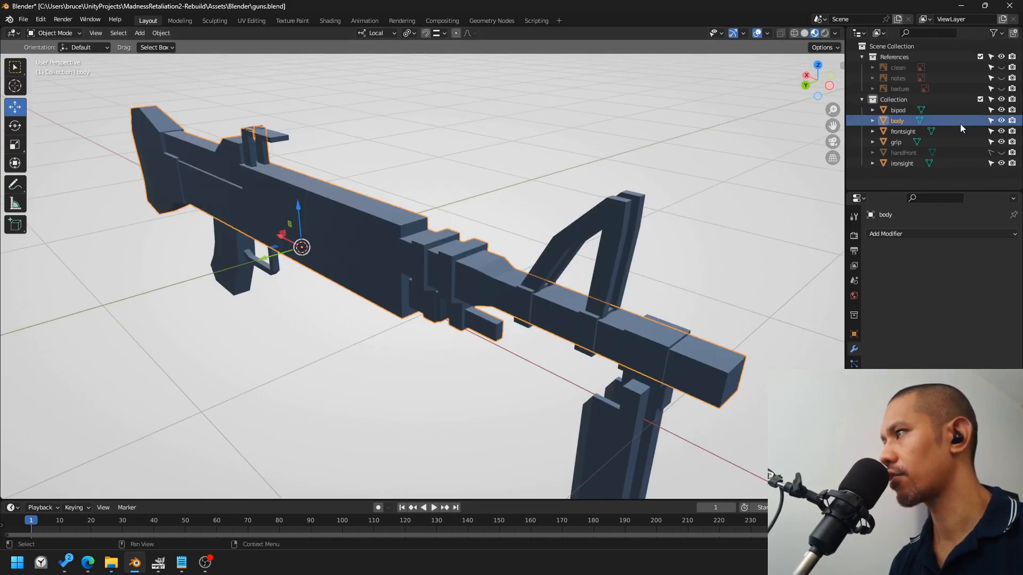
pyautogui.click(910, 234)
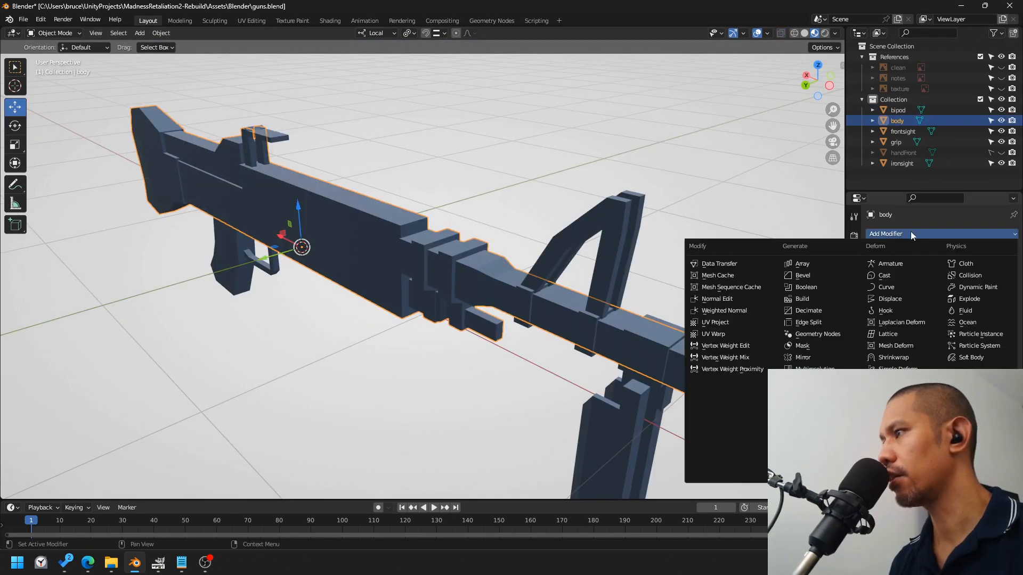
pyautogui.click(826, 277)
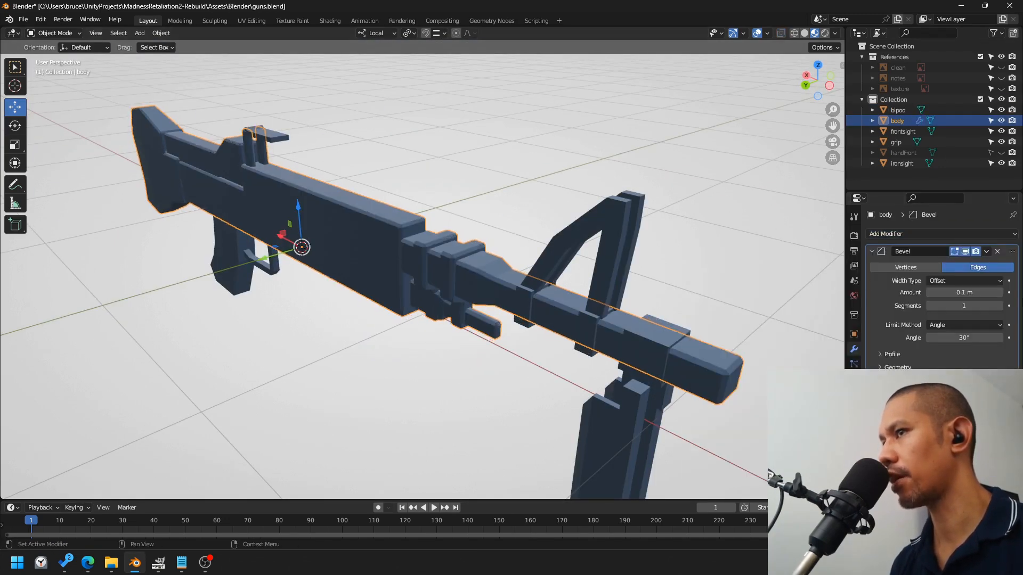
pyautogui.click(234, 274)
pyautogui.click(910, 234)
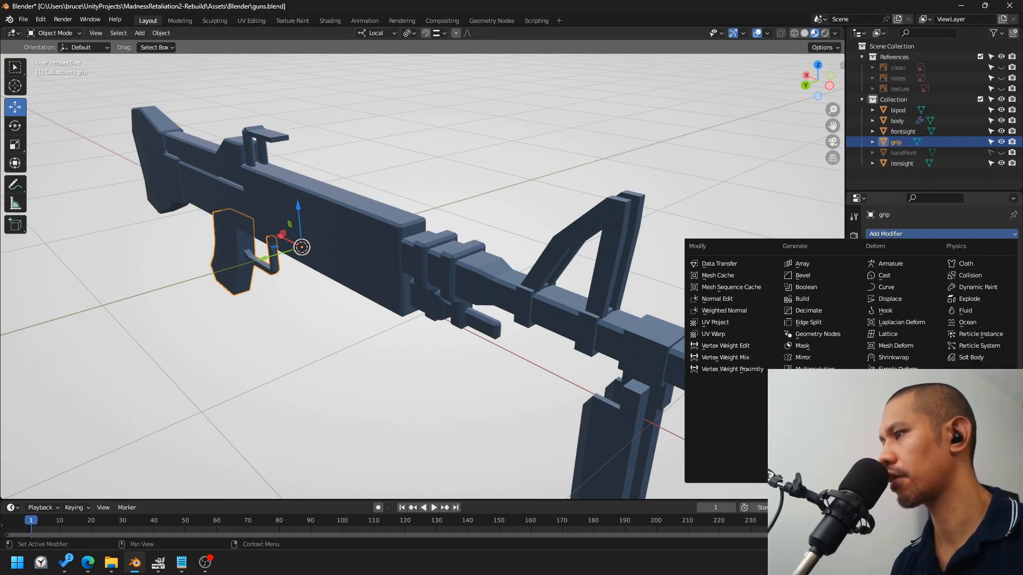
pyautogui.click(809, 277)
pyautogui.click(311, 335)
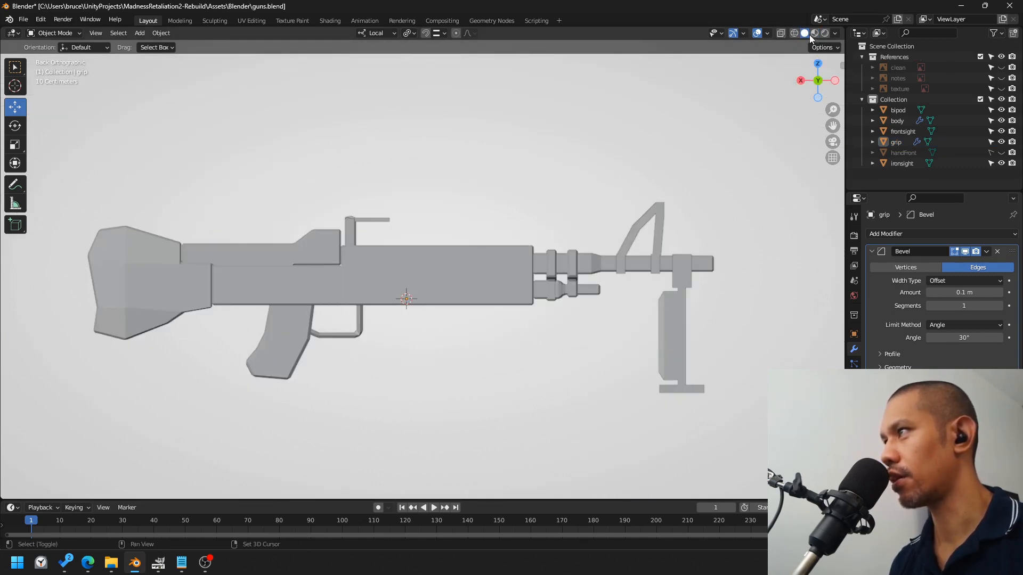
# Step: Give the shared material "Material" an image texture as its base color, loading the m60-texture.png image from the TEXTURES folder
pyautogui.scroll(1, 599, 264)
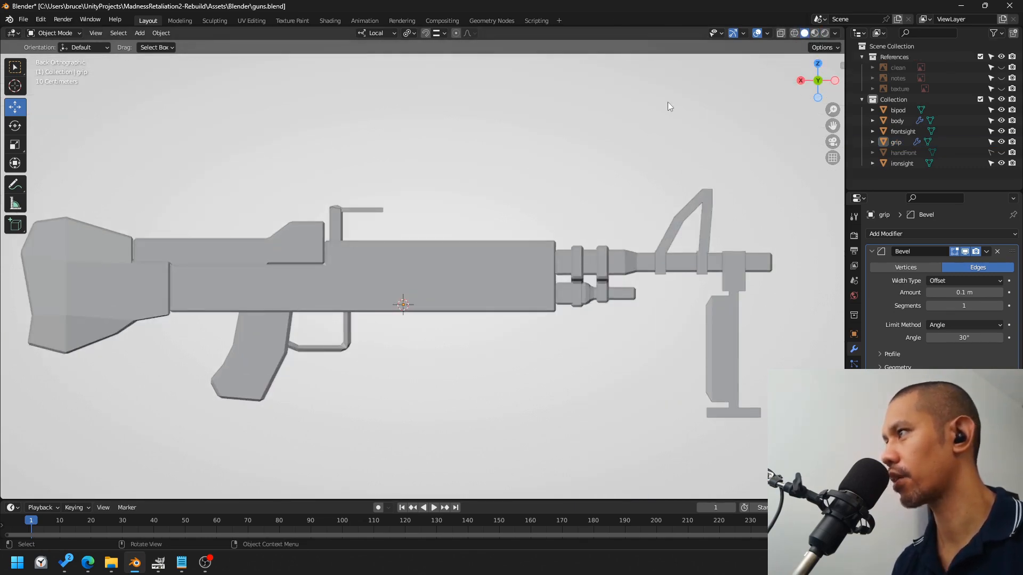
pyautogui.click(854, 423)
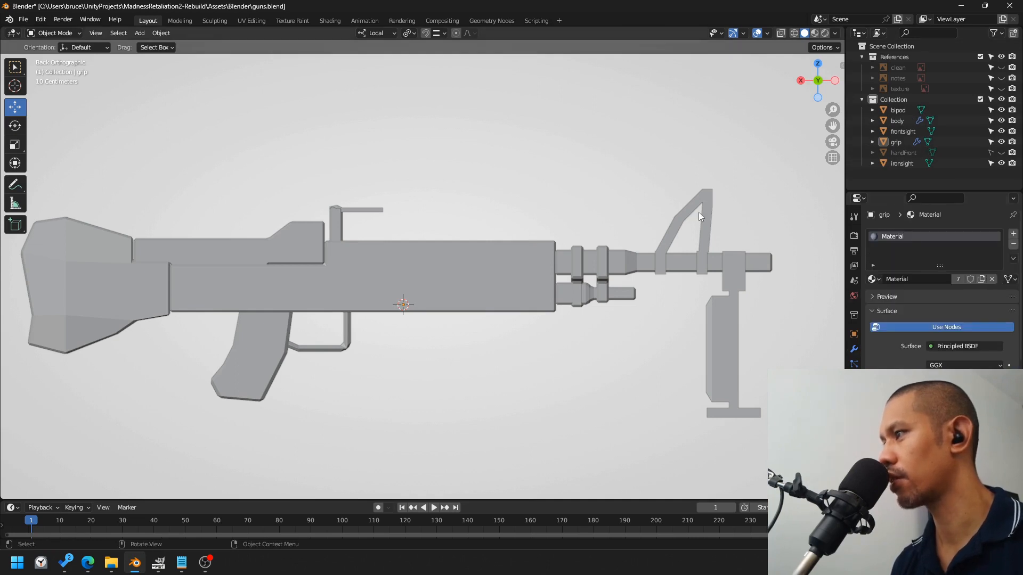
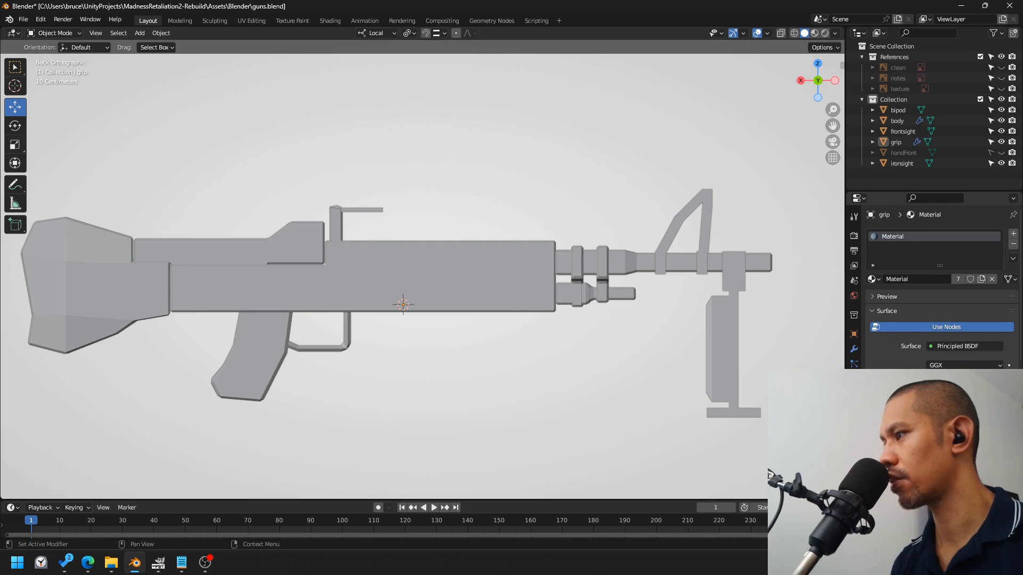
pyautogui.click(931, 394)
pyautogui.click(702, 298)
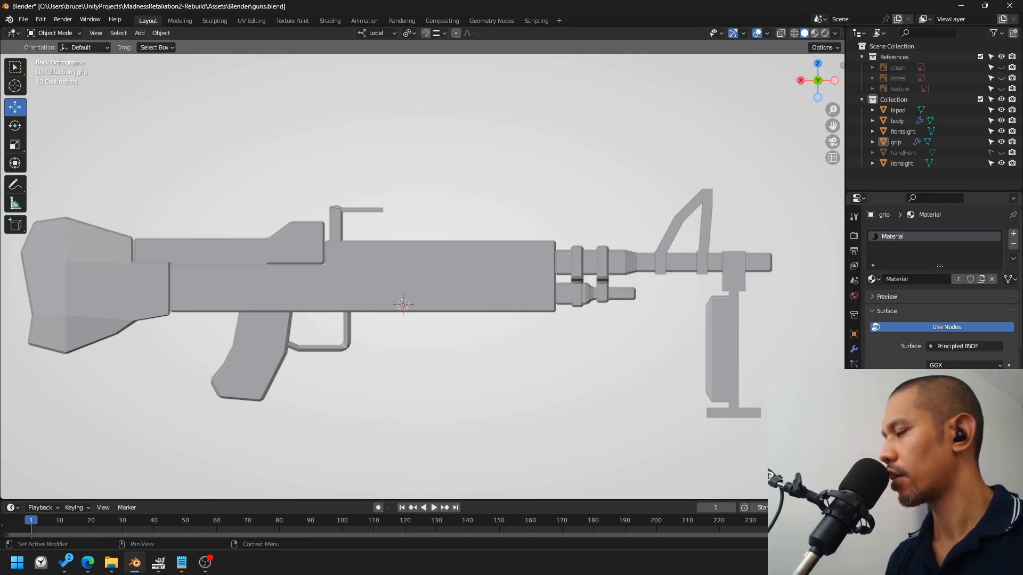
pyautogui.click(983, 406)
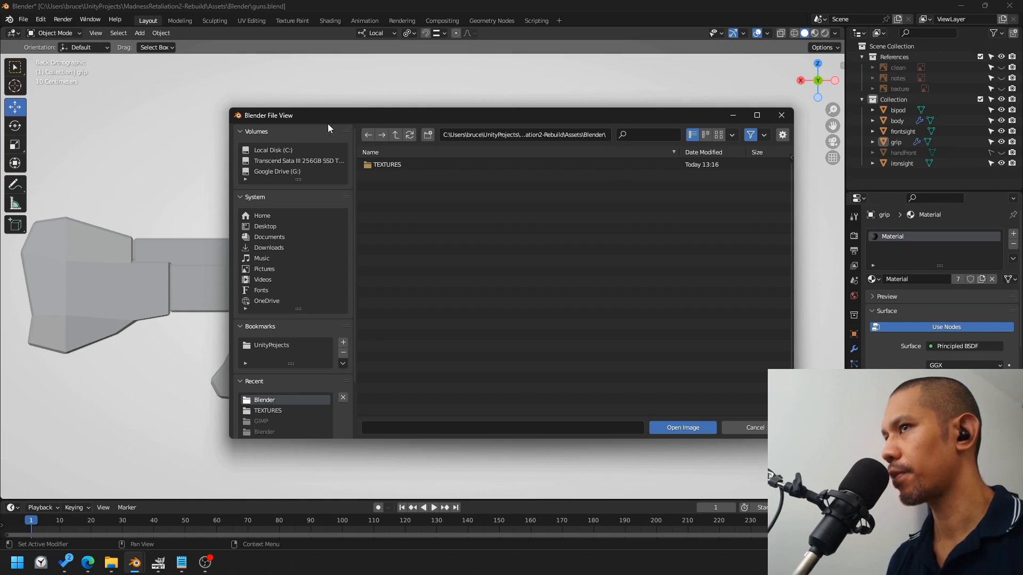
pyautogui.click(398, 165)
pyautogui.doubleClick(398, 165)
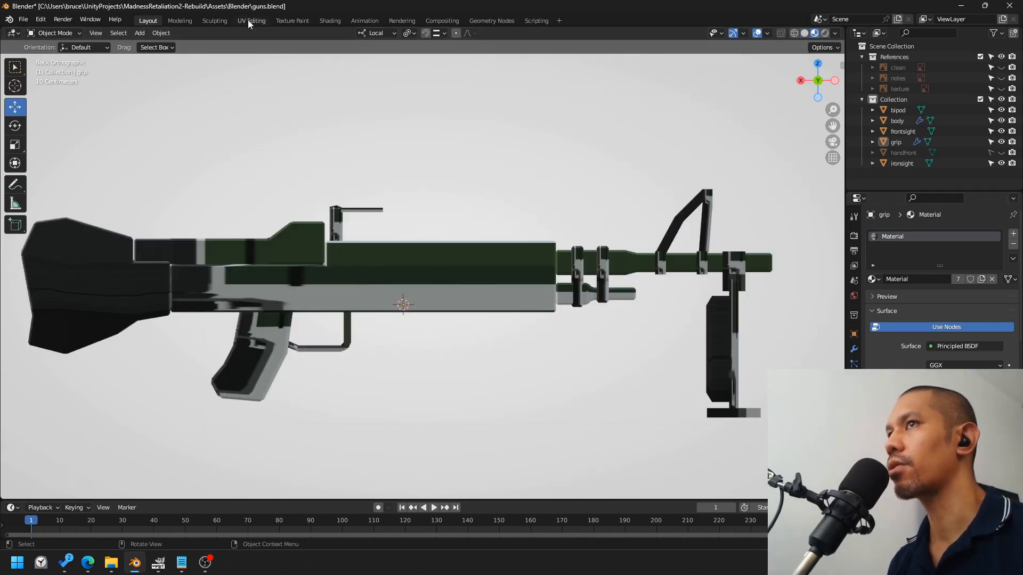
# Step: In the UV Editing workspace, select all faces of the grip object and unwrap them with Project from View in the back orthographic view
pyautogui.click(250, 21)
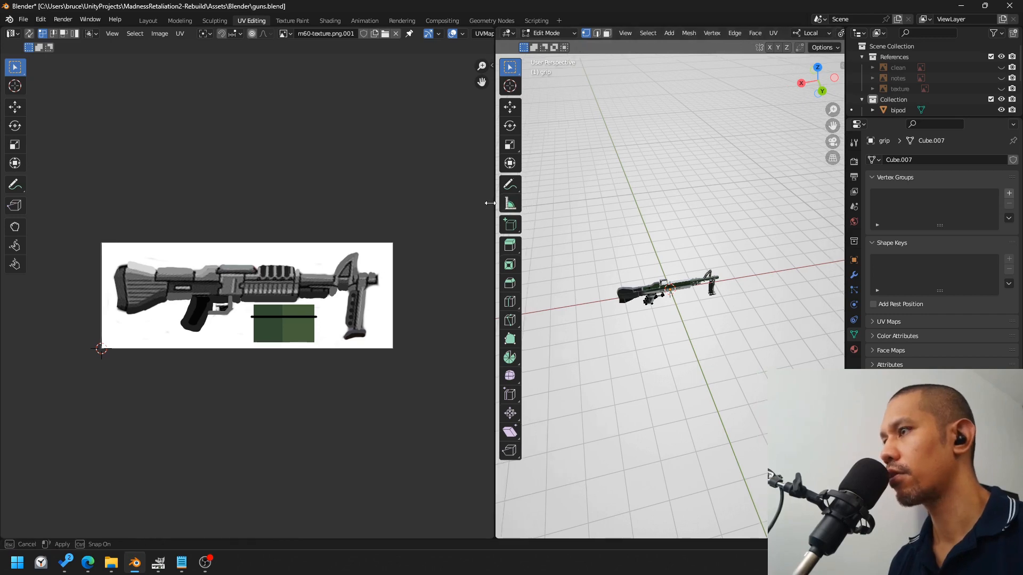
pyautogui.click(825, 97)
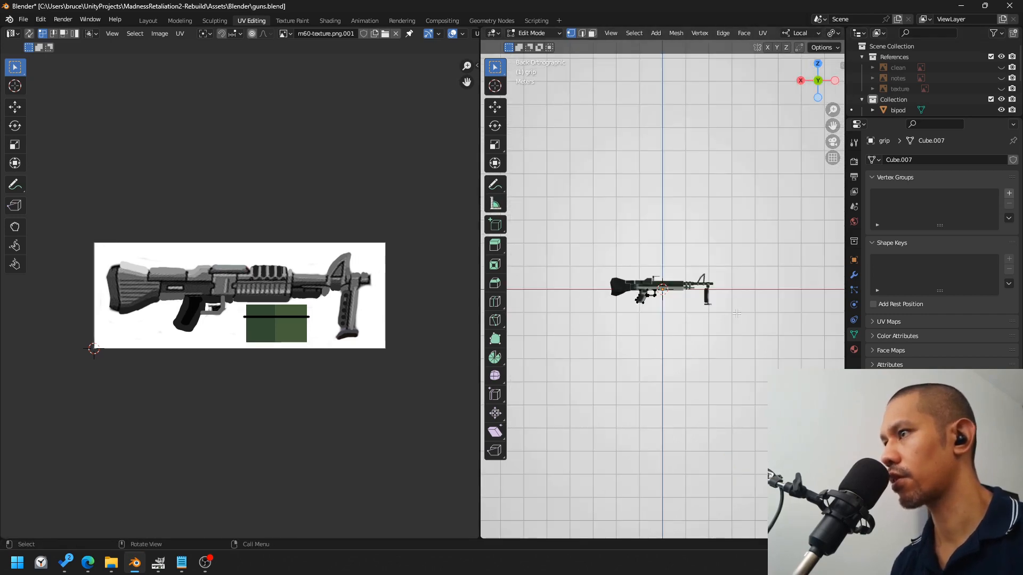
pyautogui.scroll(5, 785, 168)
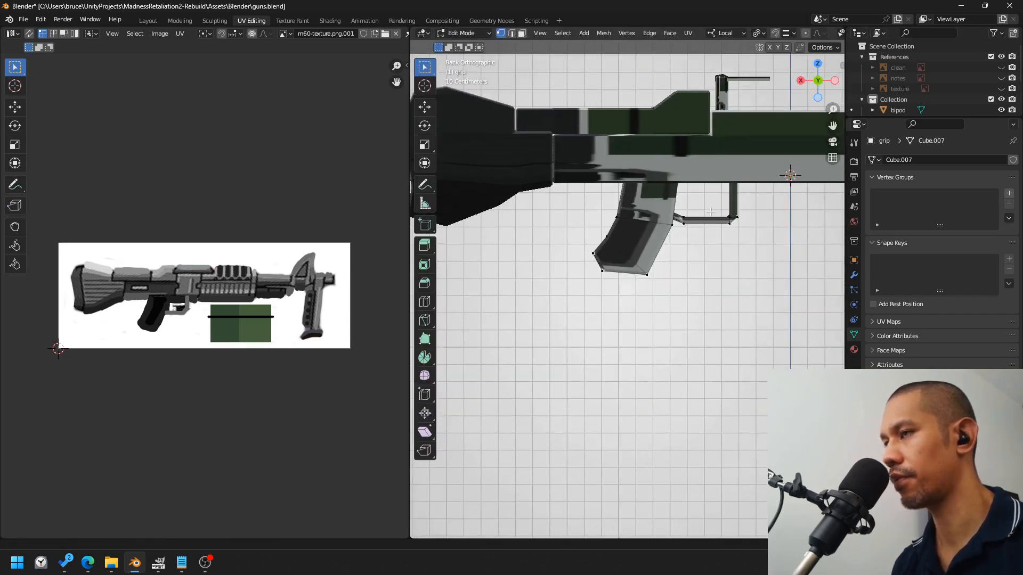
pyautogui.keyDown('shift'); pyautogui.moveTo(786, 167); pyautogui.dragTo(824, 206, button='middle'); pyautogui.keyUp('shift')
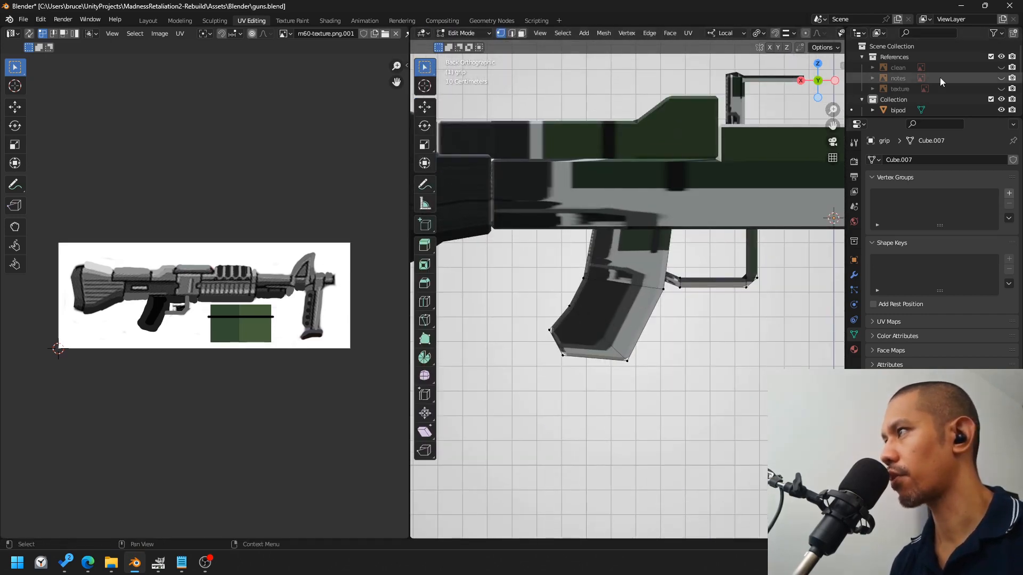
pyautogui.scroll(-3, 940, 78)
pyautogui.press('a')
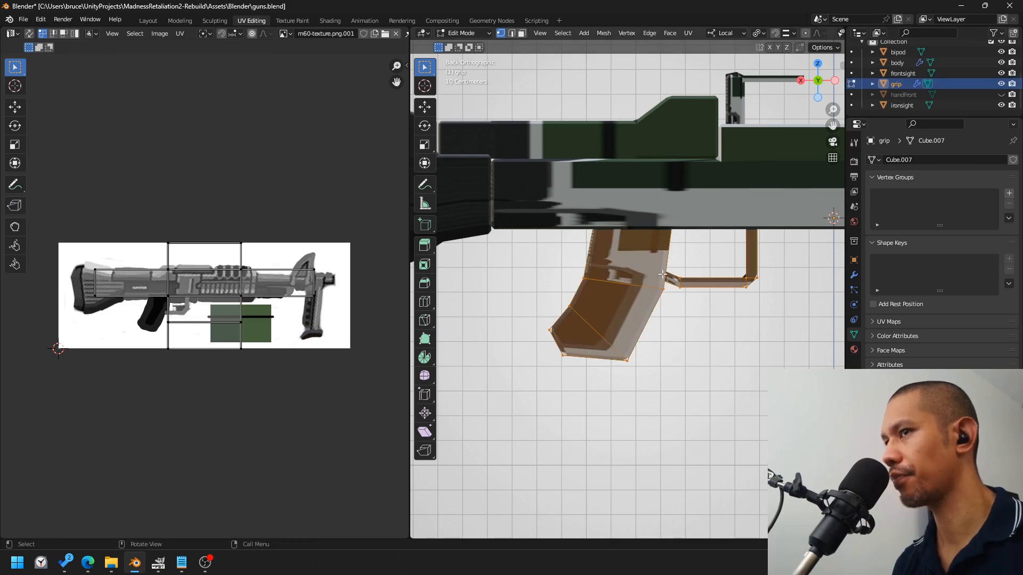
pyautogui.press('u')
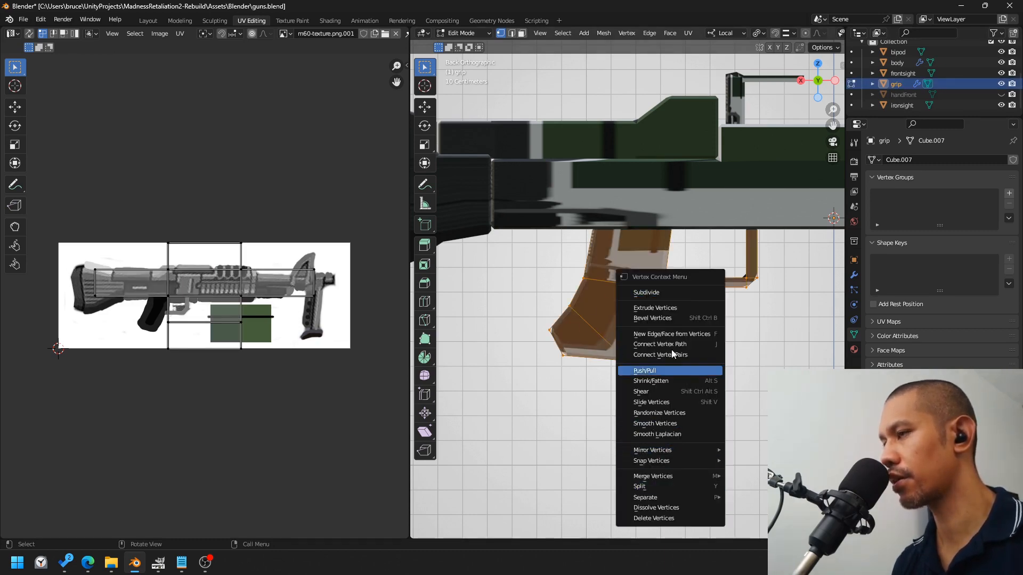
pyautogui.press('Escape')
pyautogui.press('3')
pyautogui.rightClick(633, 265)
pyautogui.moveTo(611, 350)
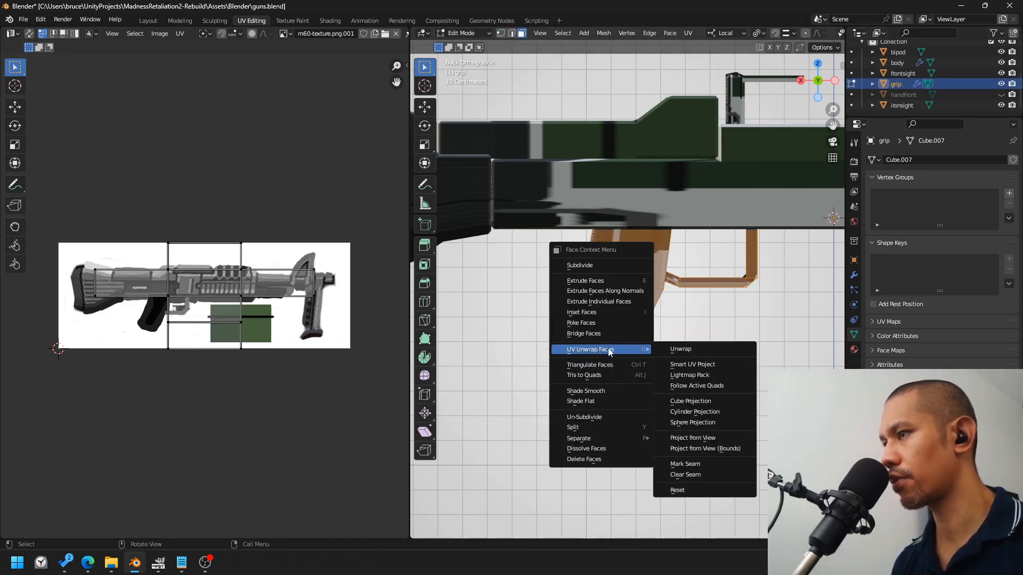
pyautogui.click(693, 438)
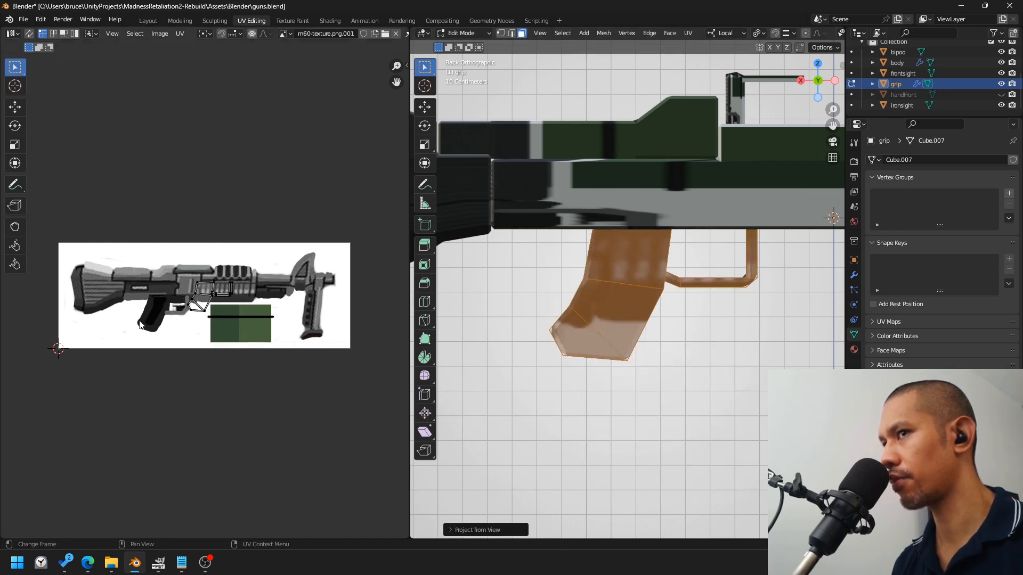
# Step: Move and enlarge all of the grip object's UVs so the trigger guard island lies over the painted trigger guard
pyautogui.press('a')
pyautogui.scroll(8, 170, 320)
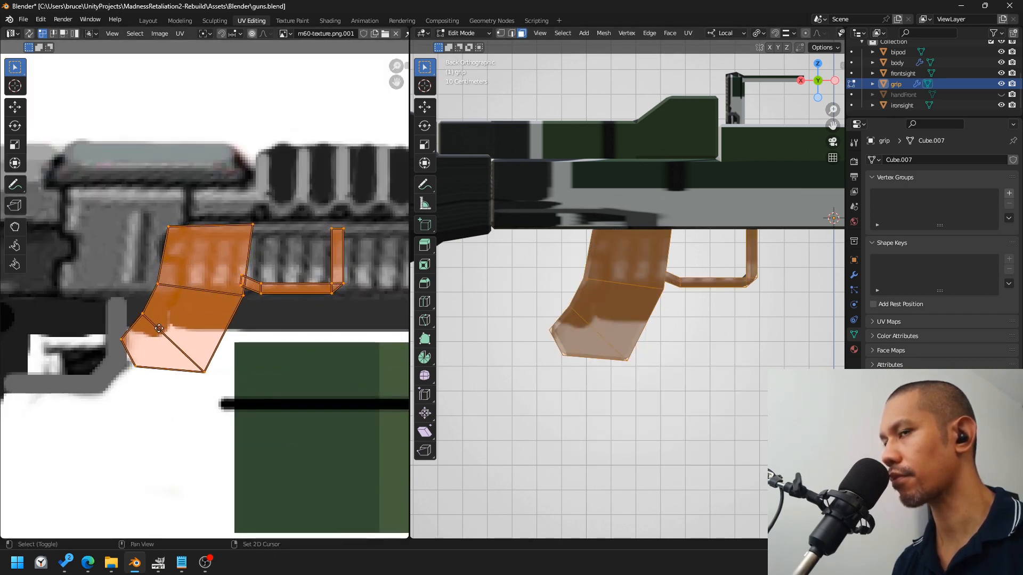
pyautogui.press('g')
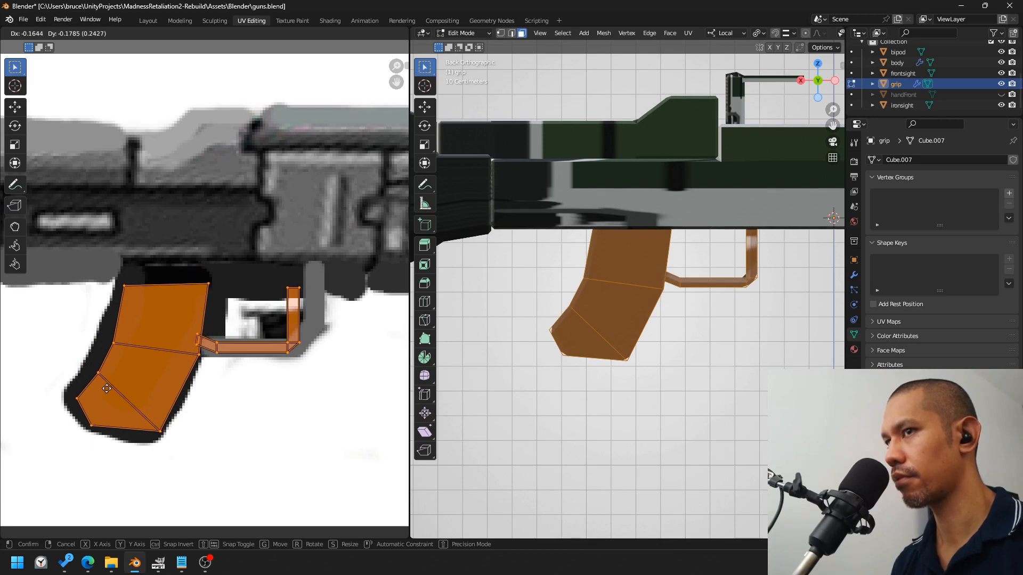
pyautogui.click(154, 392)
pyautogui.press('s')
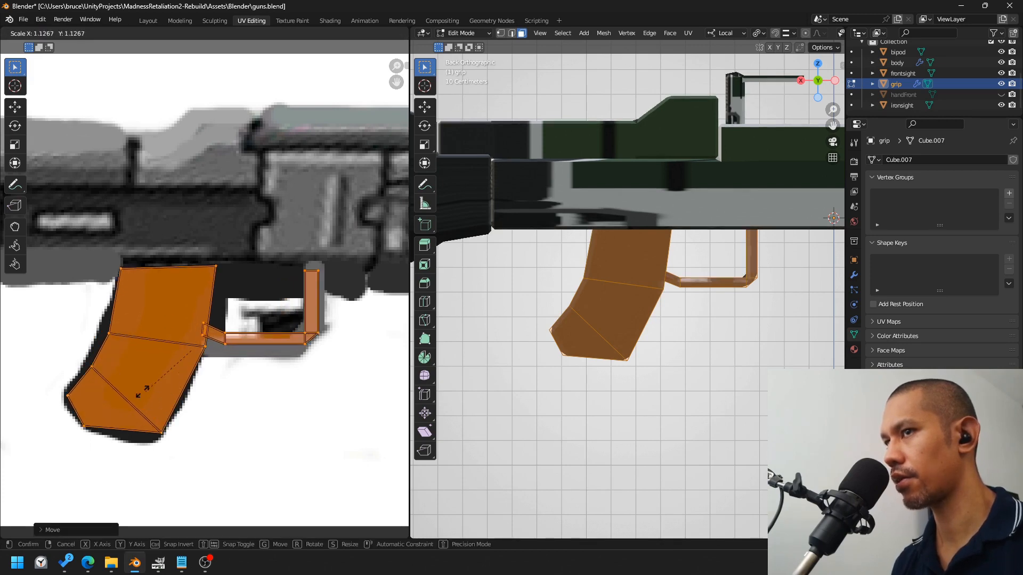
pyautogui.click(131, 388)
pyautogui.press('g')
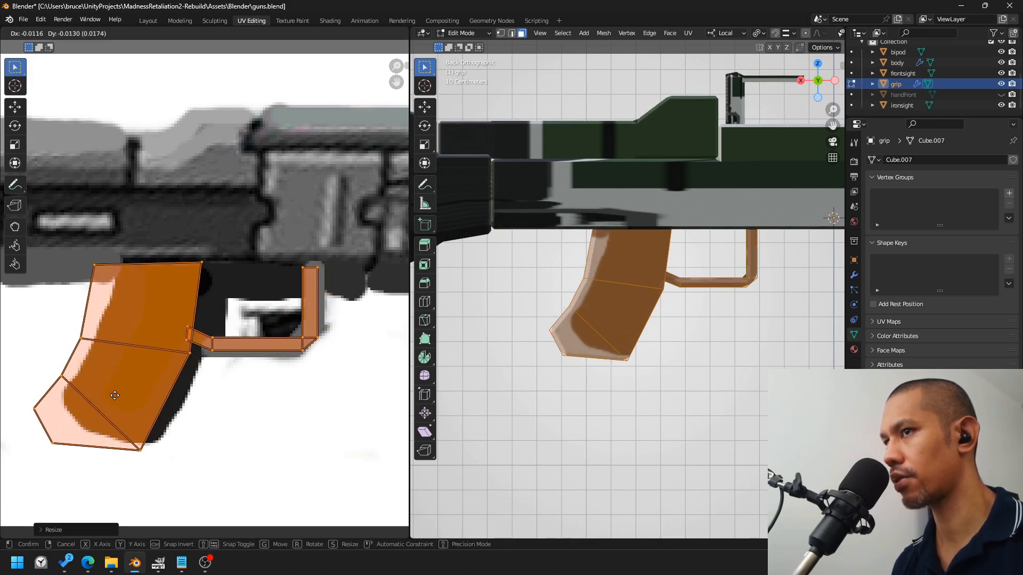
pyautogui.click(109, 405)
# Step: Select only the pistol grip's linked UV island, shrink it and fit it inside the painted dark grip
pyautogui.click(187, 361)
pyautogui.press('l')
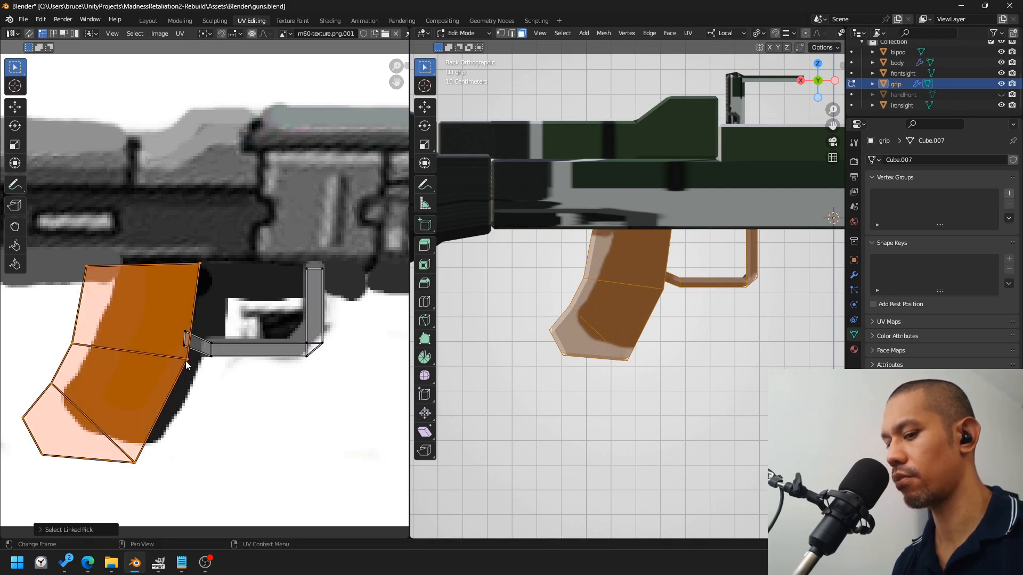
pyautogui.press('g')
pyautogui.click(295, 390)
pyautogui.press('s')
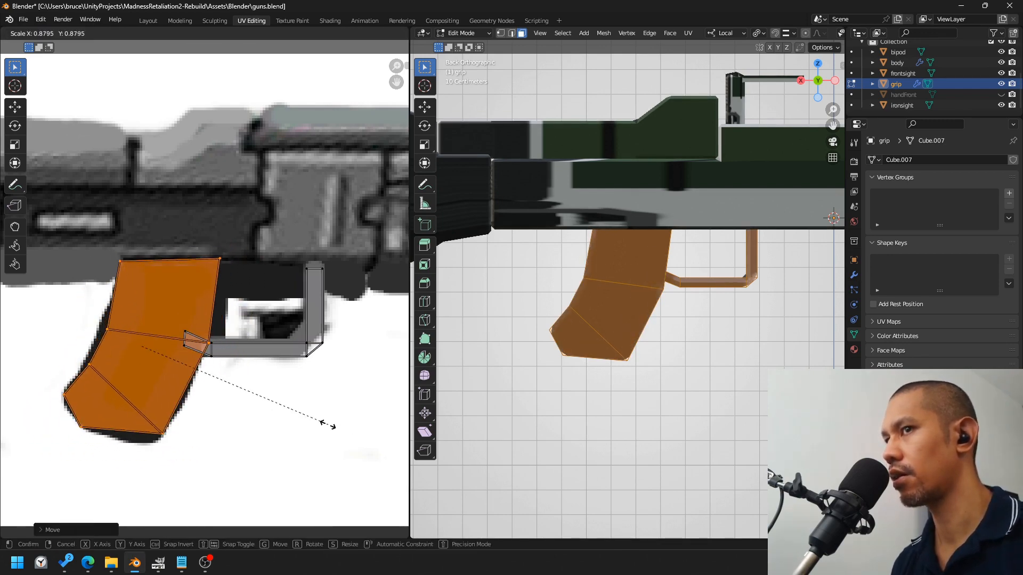
pyautogui.click(313, 421)
pyautogui.click(313, 421)
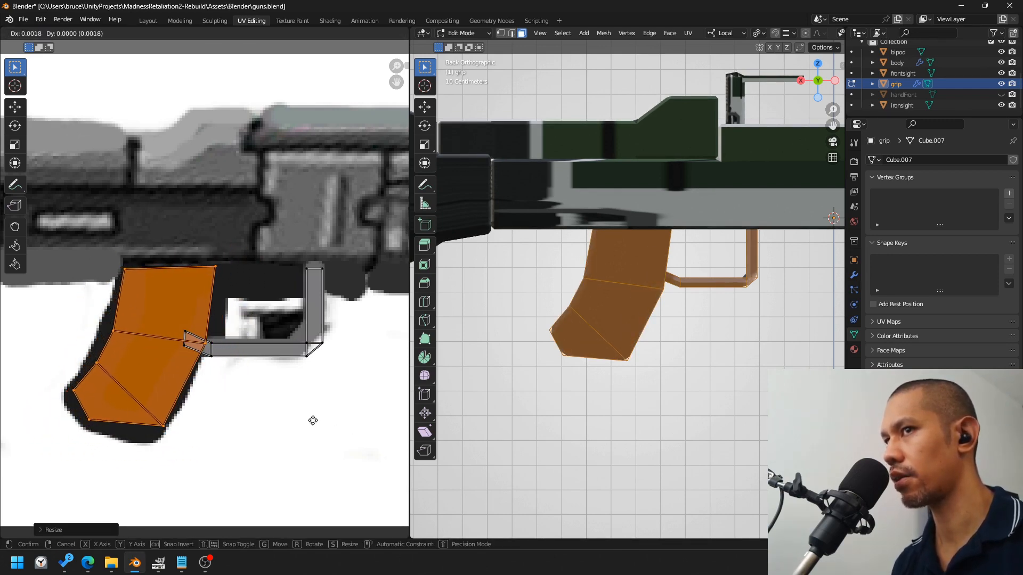
# Step: Switch to editing the body object and unwrap all its faces with Project from View in the back orthographic view
pyautogui.scroll(-3, 779, 292)
pyautogui.press('Tab')
pyautogui.click(733, 236)
pyautogui.press('Tab')
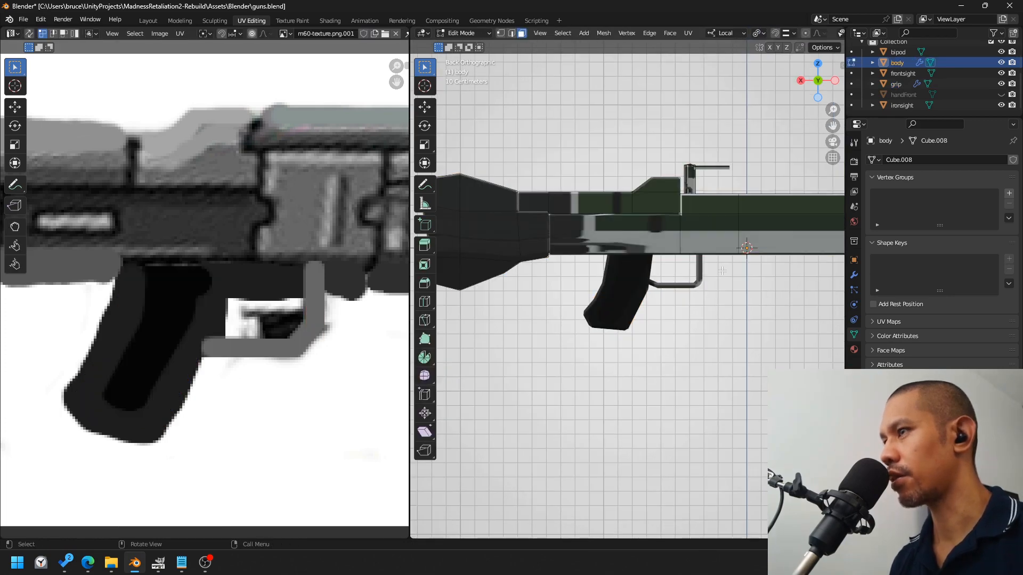
pyautogui.keyDown('shift'); pyautogui.moveTo(742, 274); pyautogui.dragTo(603, 315, button='middle'); pyautogui.keyUp('shift')
pyautogui.click(820, 80)
pyautogui.press('a')
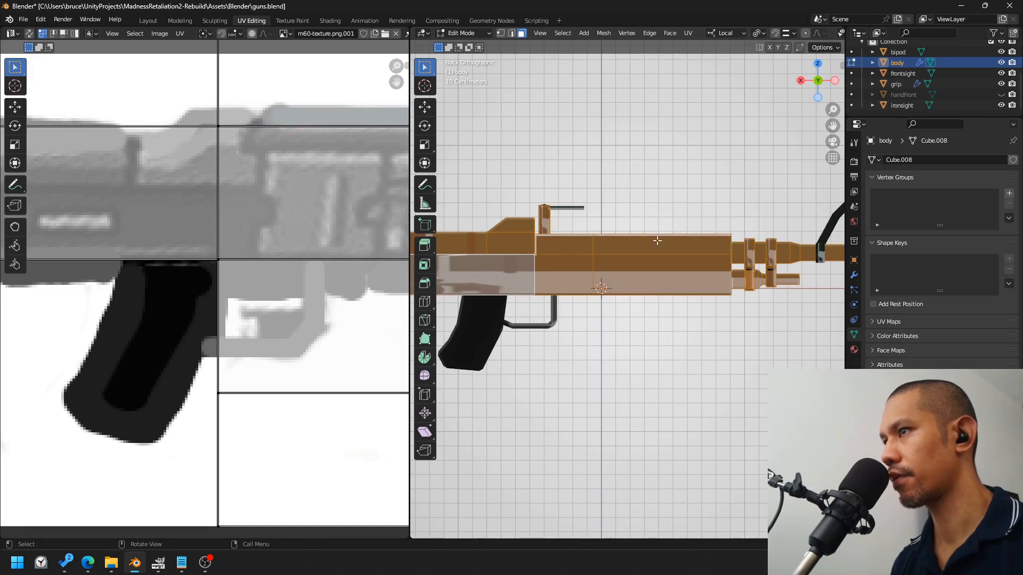
pyautogui.rightClick(598, 252)
pyautogui.moveTo(580, 339)
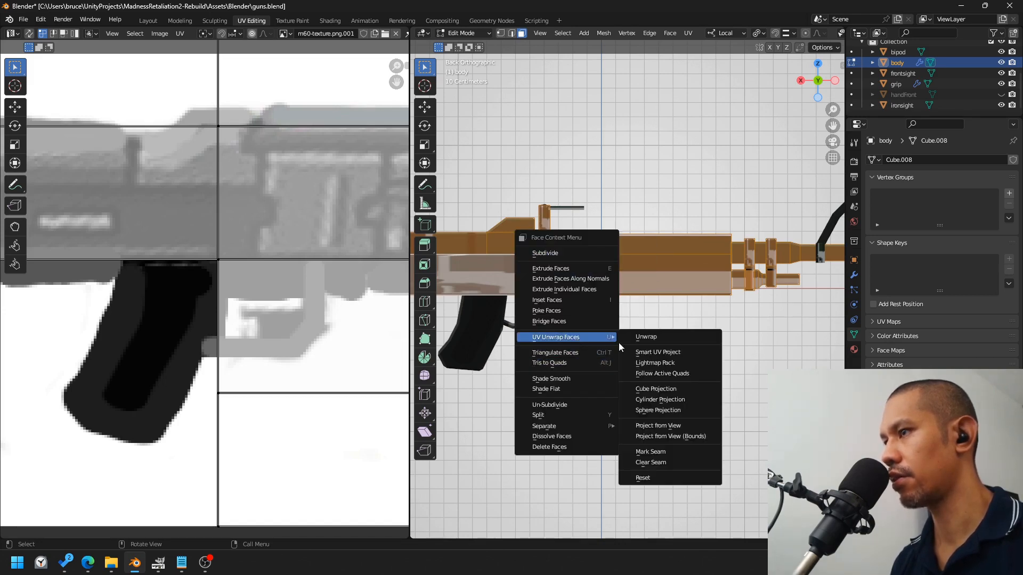
pyautogui.click(670, 426)
# Step: Enlarge all of the body object's UVs and move them over the painted stock, receiver and barrel of the gun
pyautogui.scroll(-4, 213, 288)
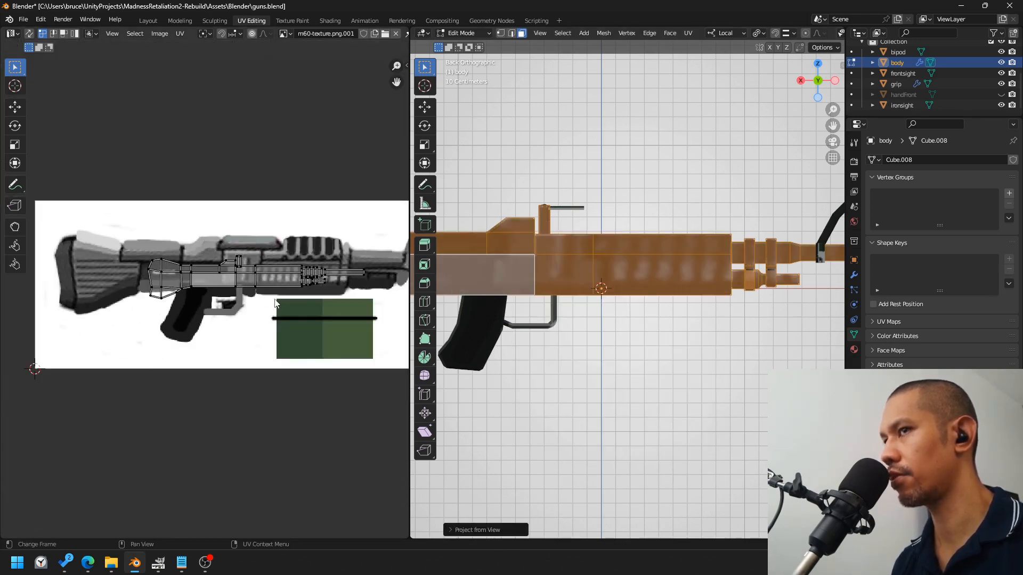
pyautogui.moveTo(376, 243); pyautogui.dragTo(121, 307)
pyautogui.press('s')
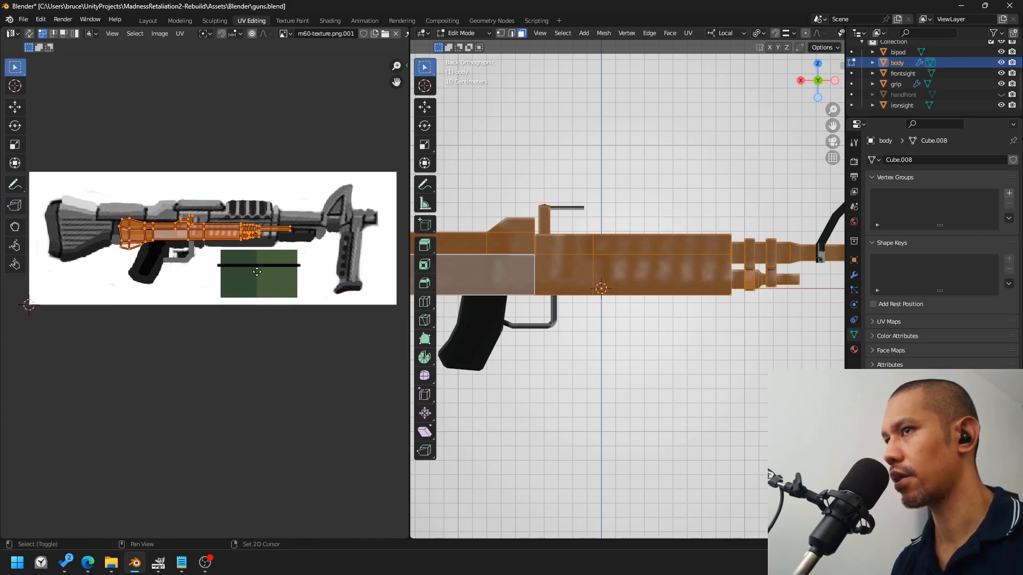
pyautogui.click(348, 313)
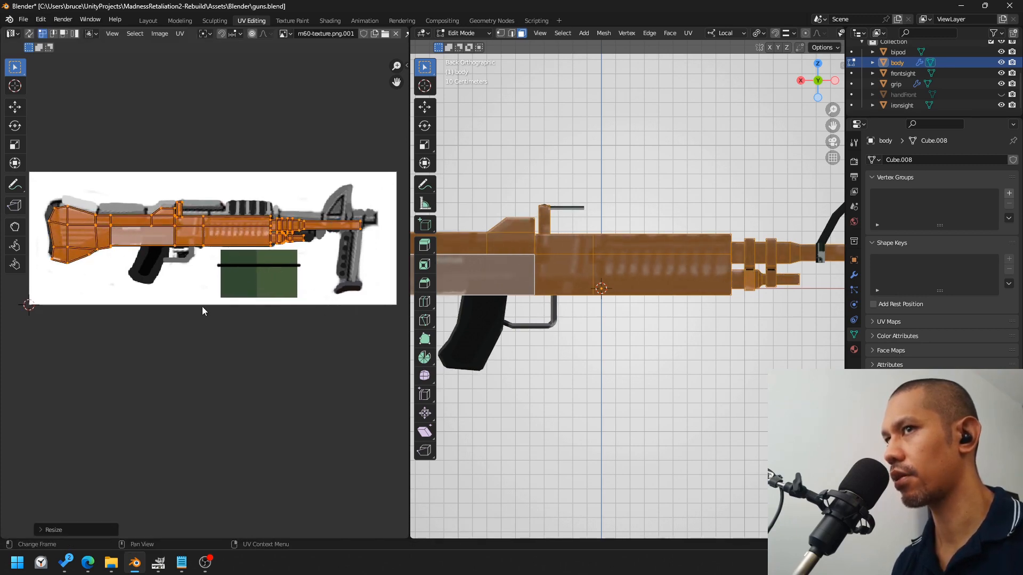
pyautogui.press('g')
pyautogui.click(204, 303)
pyautogui.click(712, 375)
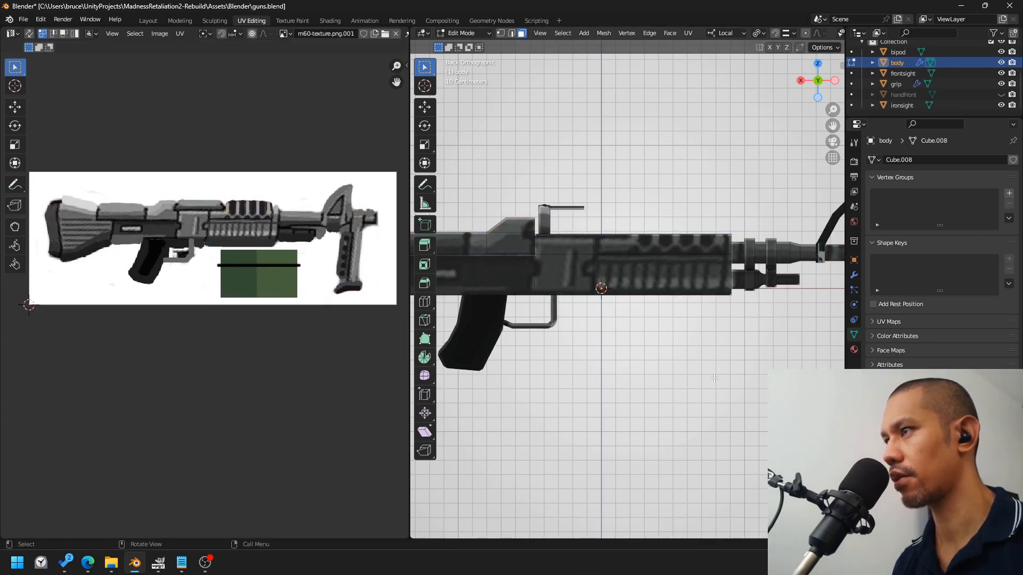
pyautogui.scroll(-2, 712, 375)
pyautogui.press('Tab')
# Step: Switch to editing the ironsight object and unwrap its faces with Project from View in the top orthographic view
pyautogui.scroll(7, 639, 363)
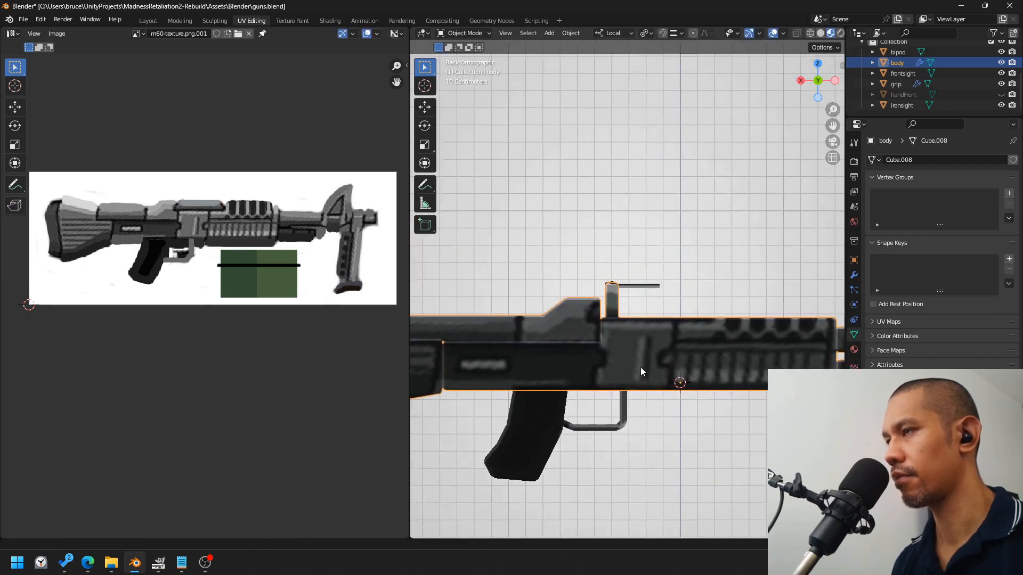
pyautogui.click(624, 341)
pyautogui.press('Tab')
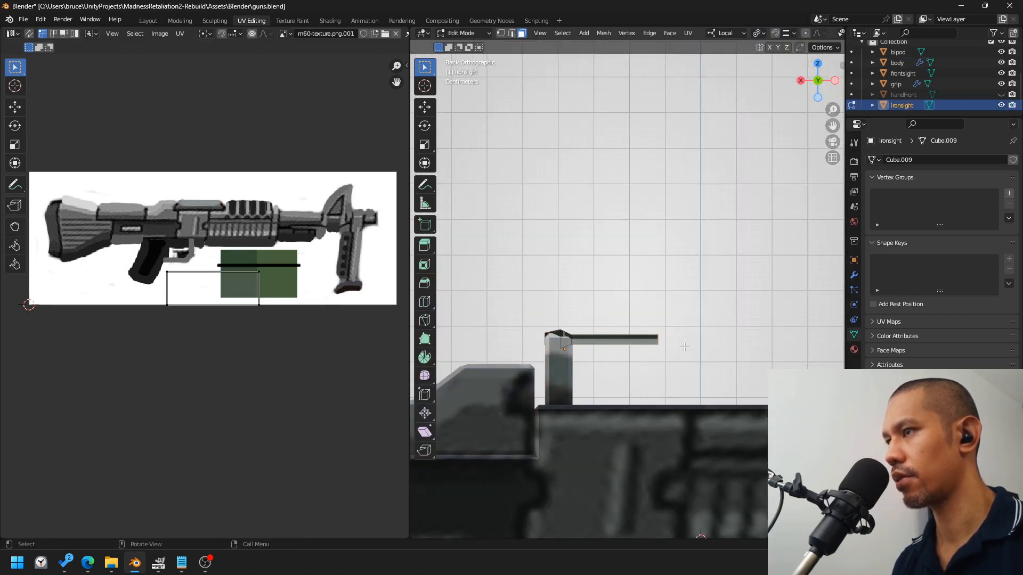
pyautogui.click(818, 64)
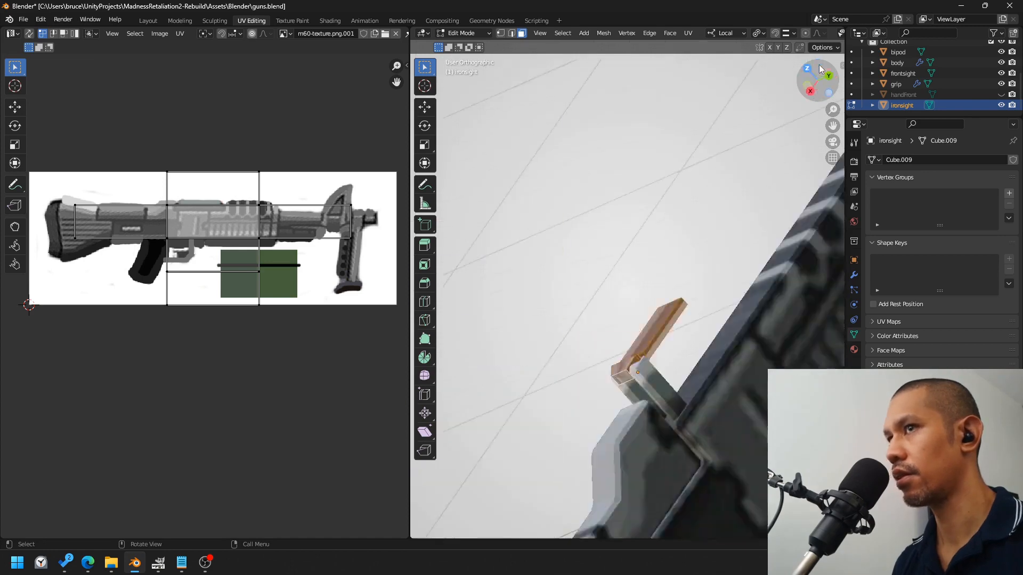
pyautogui.rightClick(606, 297)
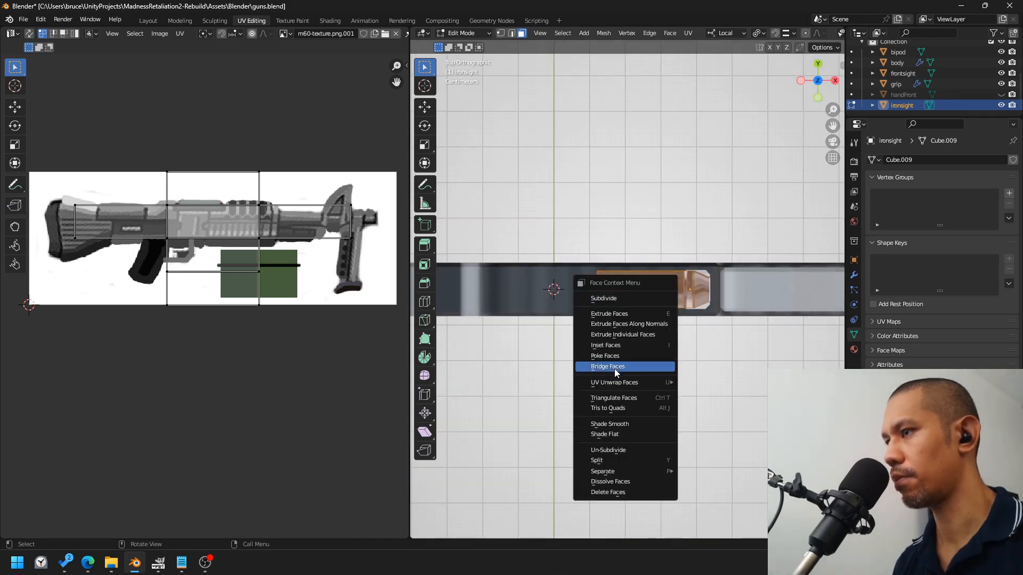
pyautogui.moveTo(656, 382)
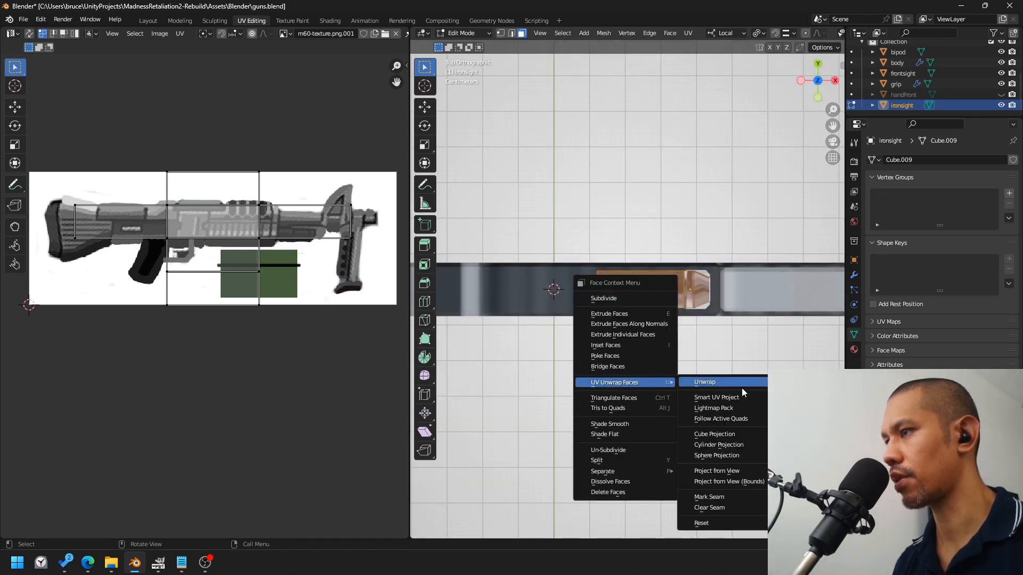
pyautogui.click(715, 471)
# Step: Move all of the ironsight's UVs onto the blank white area above the painted receiver
pyautogui.press('a')
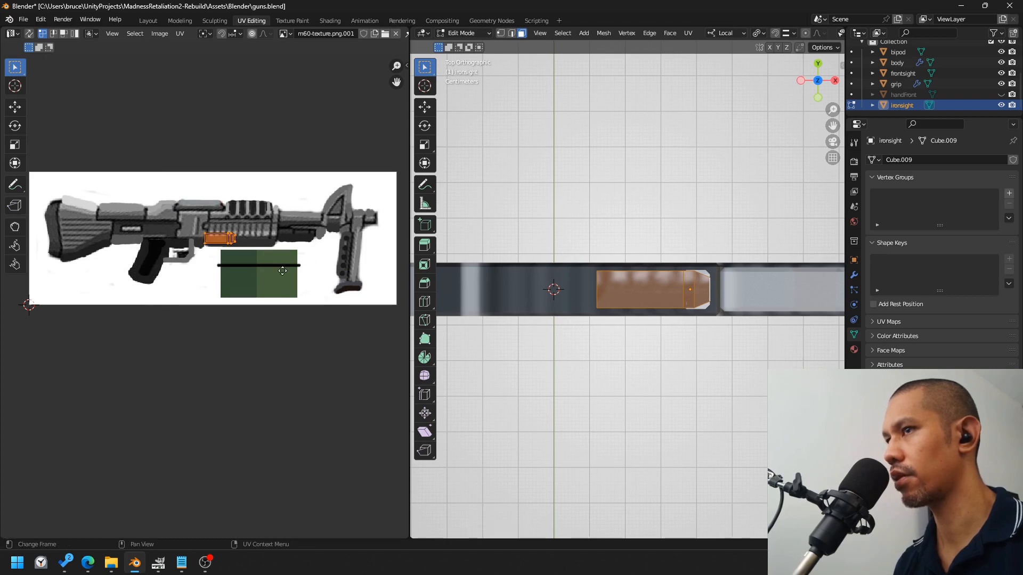
pyautogui.press('g')
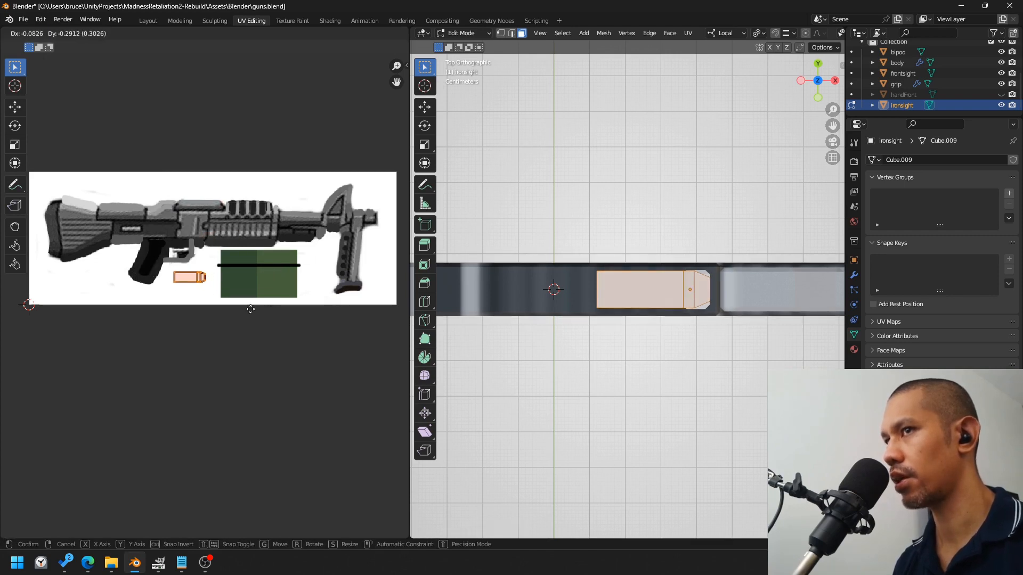
pyautogui.click(268, 220)
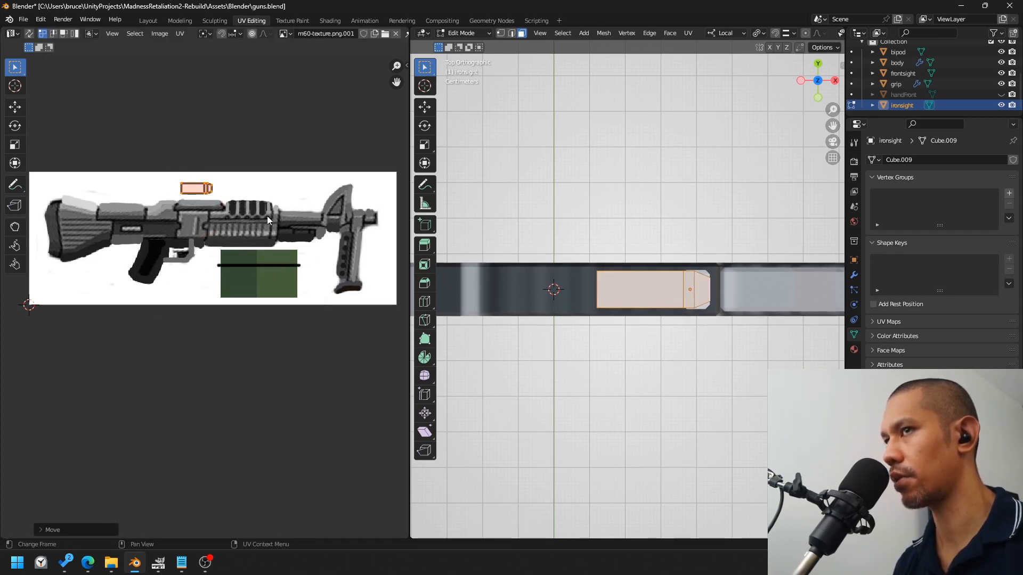
# Step: Switch to editing the bipod object and unwrap all its faces with Project from View in the back orthographic view
pyautogui.scroll(-4, 699, 322)
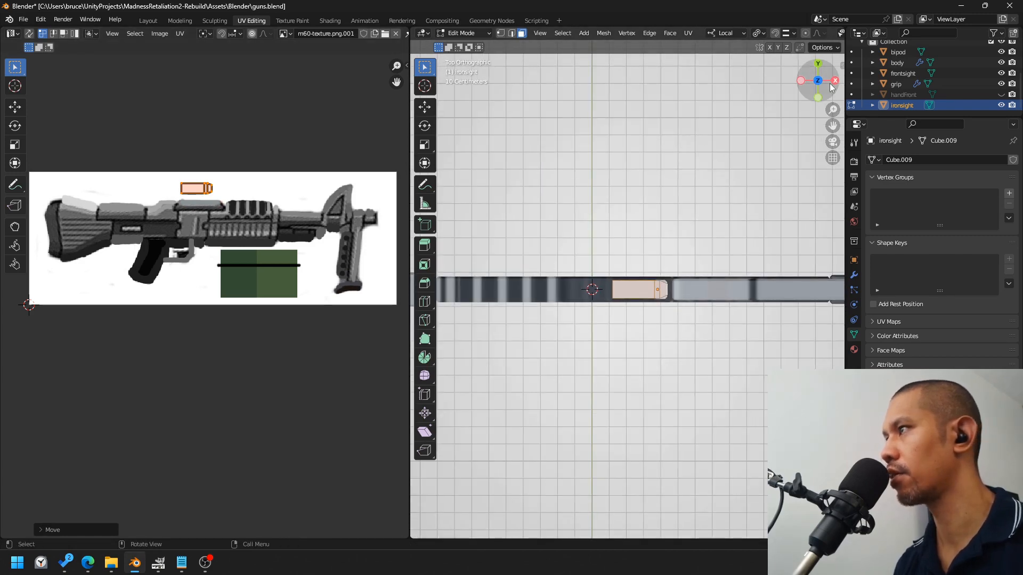
pyautogui.click(818, 63)
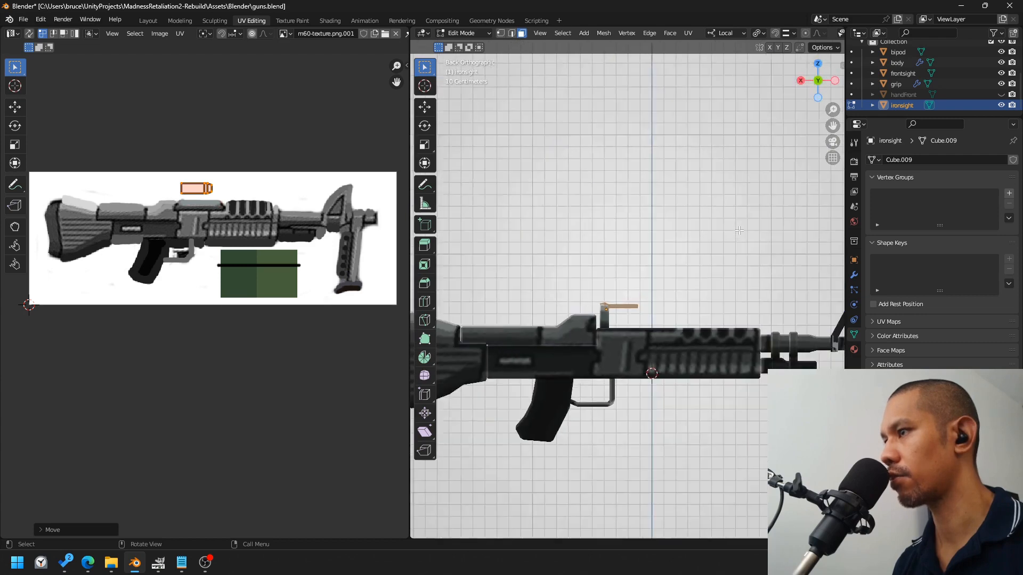
pyautogui.keyDown('shift'); pyautogui.moveTo(772, 294); pyautogui.dragTo(501, 248, button='middle'); pyautogui.keyUp('shift')
pyautogui.scroll(3, 518, 299)
pyautogui.press('Tab')
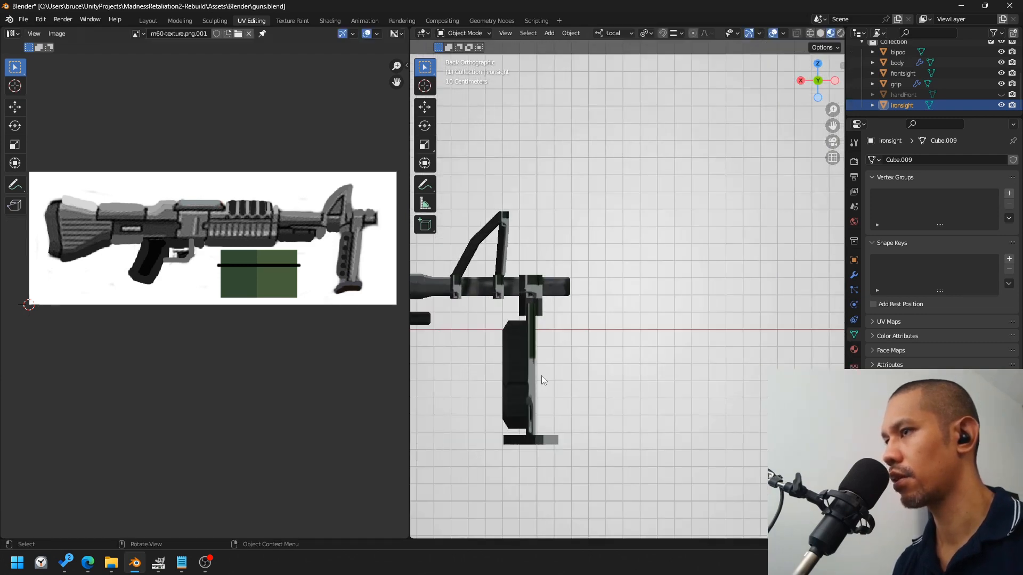
pyautogui.click(534, 372)
pyautogui.press('Tab')
pyautogui.press('a')
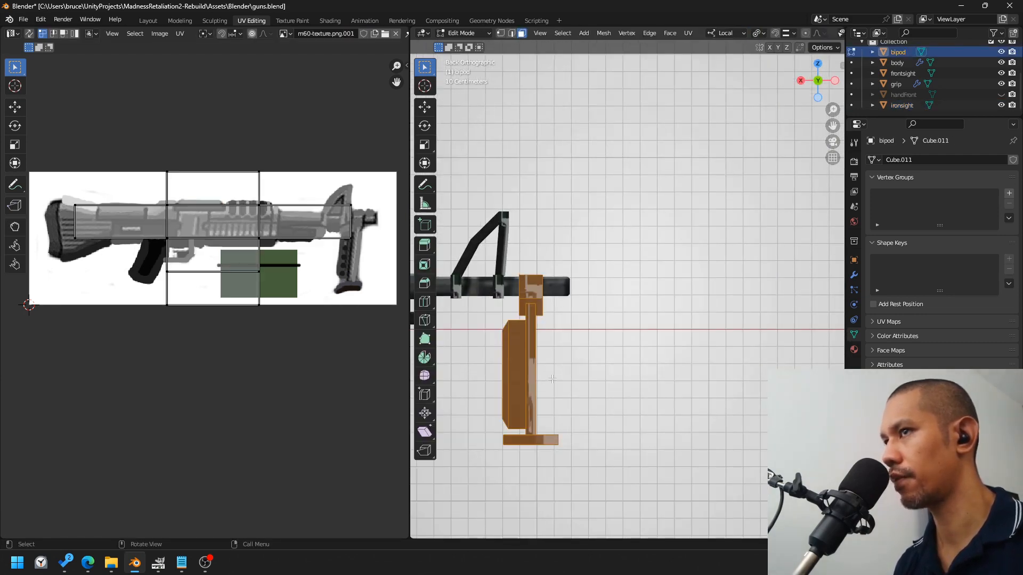
pyautogui.rightClick(550, 378)
pyautogui.rightClick(527, 362)
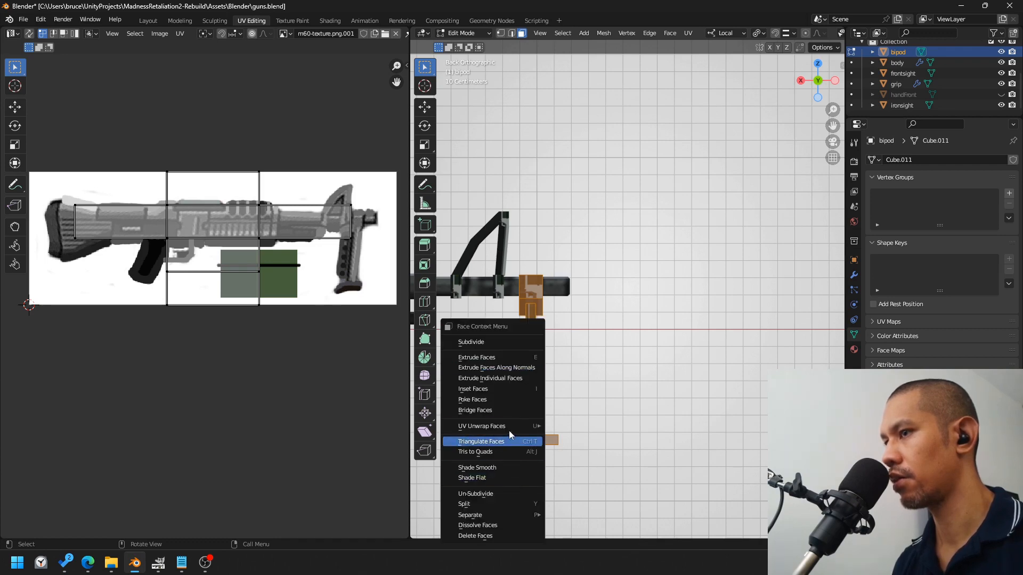
pyautogui.moveTo(533, 426)
pyautogui.click(584, 373)
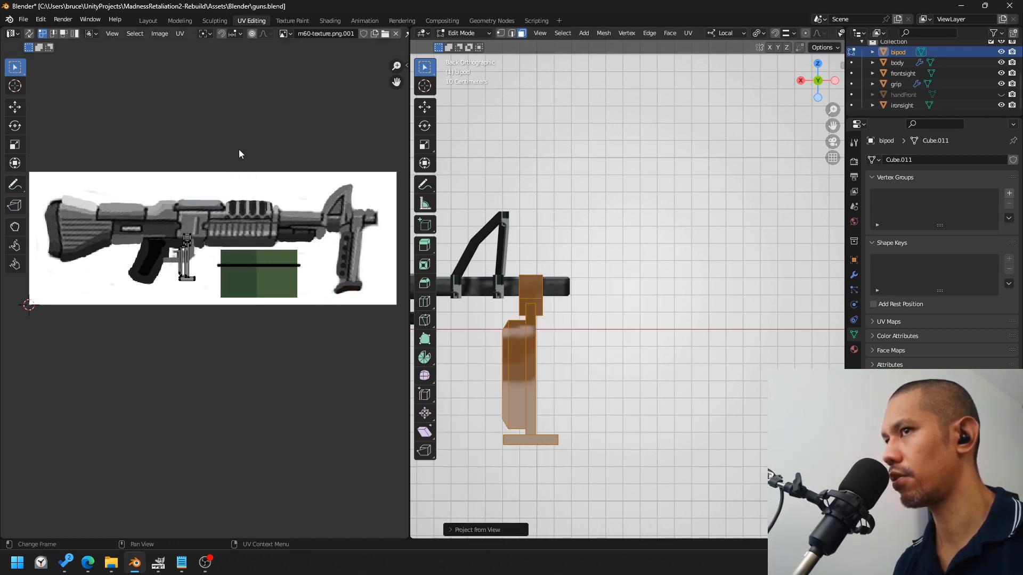
# Step: Move all of the bipod's UVs onto the painted bipod and enlarge them to roughly its size
pyautogui.moveTo(246, 163); pyautogui.dragTo(79, 337)
pyautogui.press('g')
pyautogui.click(341, 306)
pyautogui.press('s')
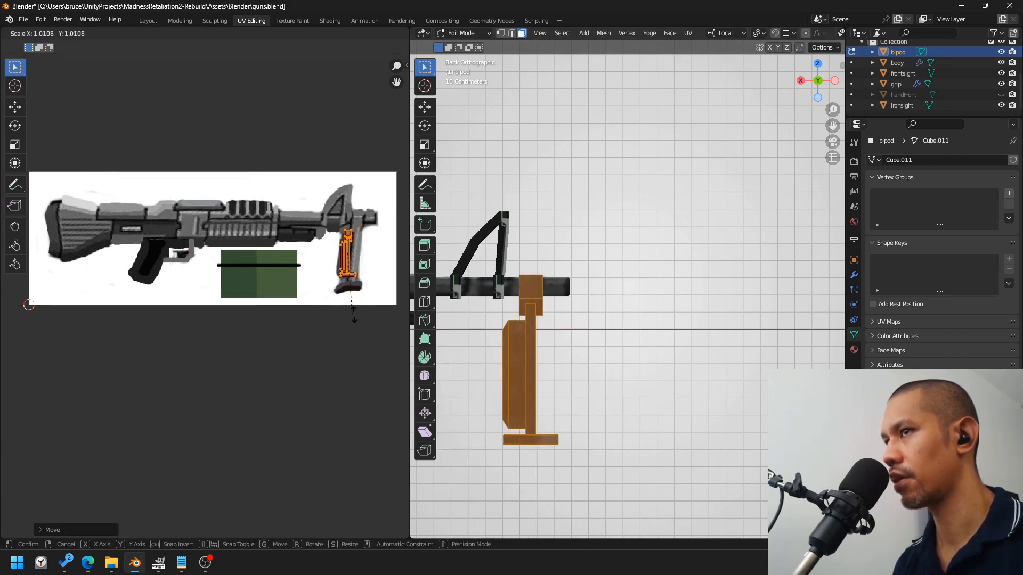
pyautogui.click(394, 324)
# Step: Tilt the bipod's UVs to match the slanted painted leg, then shift and enlarge them to cover it
pyautogui.scroll(5, 274, 320)
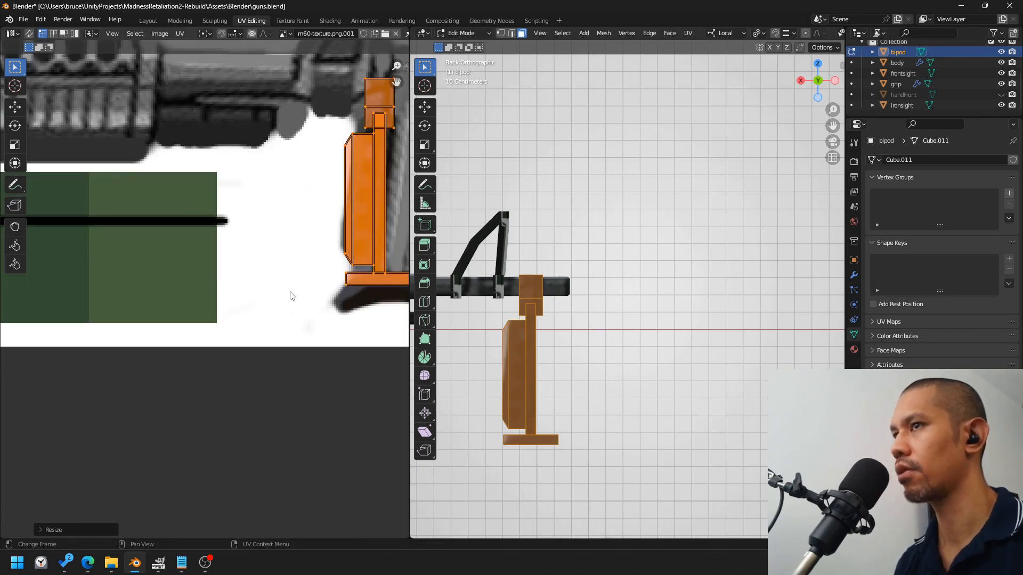
pyautogui.moveTo(208, 339); pyautogui.dragTo(171, 371, button='middle')
pyautogui.press('r')
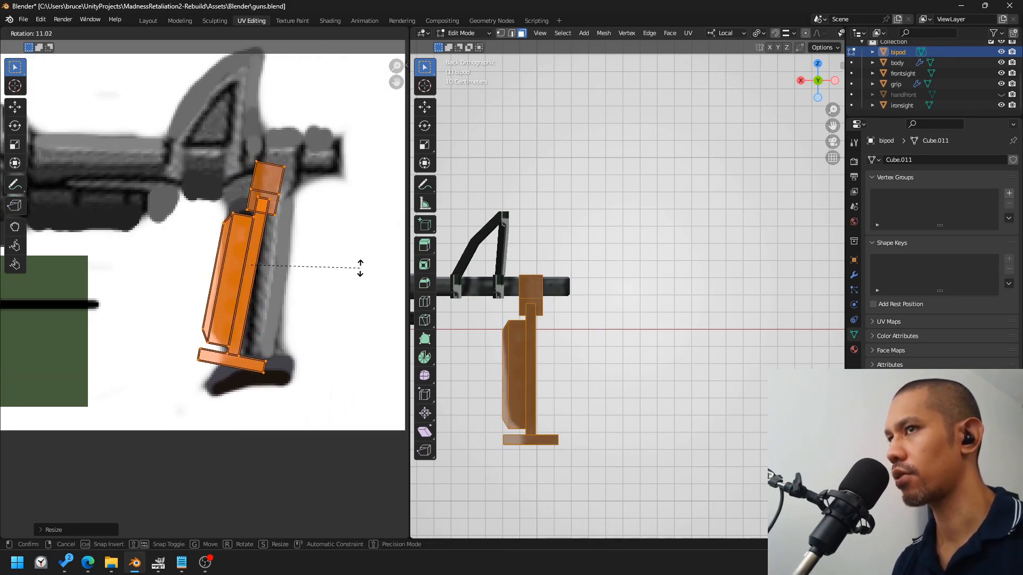
pyautogui.click(361, 265)
pyautogui.press('g')
pyautogui.click(372, 264)
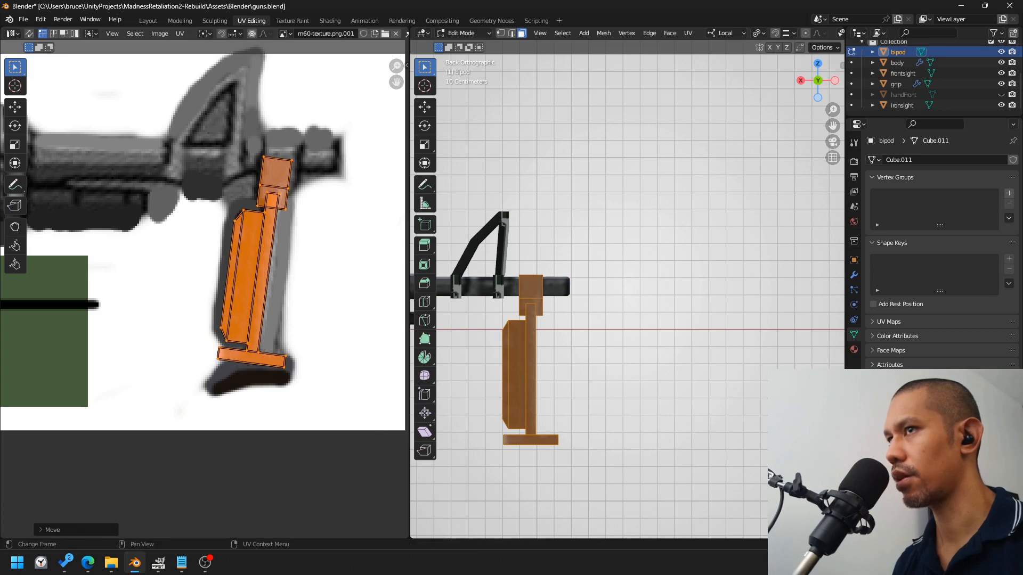
pyautogui.press('s')
pyautogui.click(393, 265)
# Step: Select only the bipod foot's linked UV island, then rotate and move it over the painted dark foot
pyautogui.moveTo(224, 356); pyautogui.dragTo(201, 392)
pyautogui.press('l')
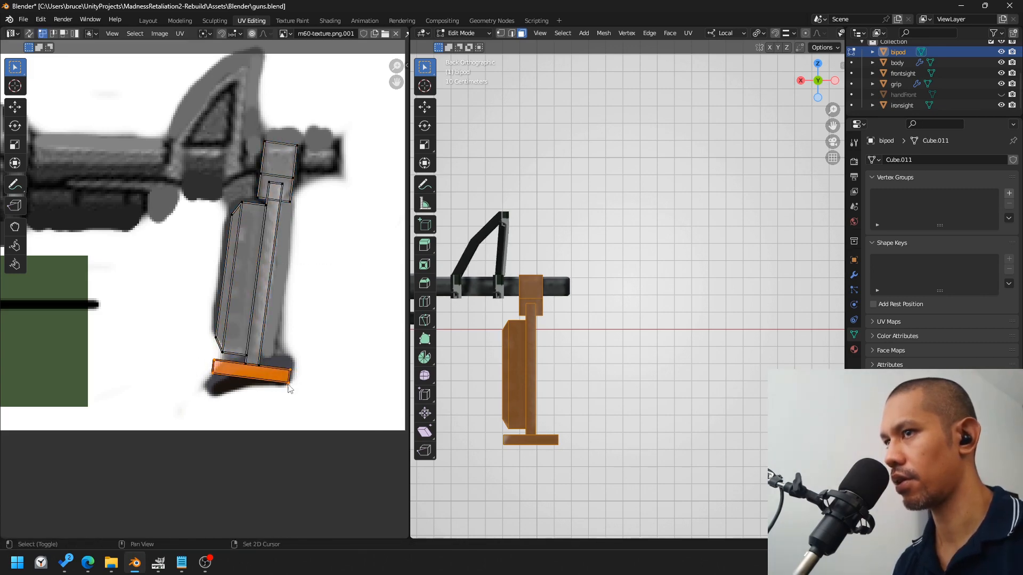
pyautogui.press('r')
pyautogui.click(321, 344)
pyautogui.press('g')
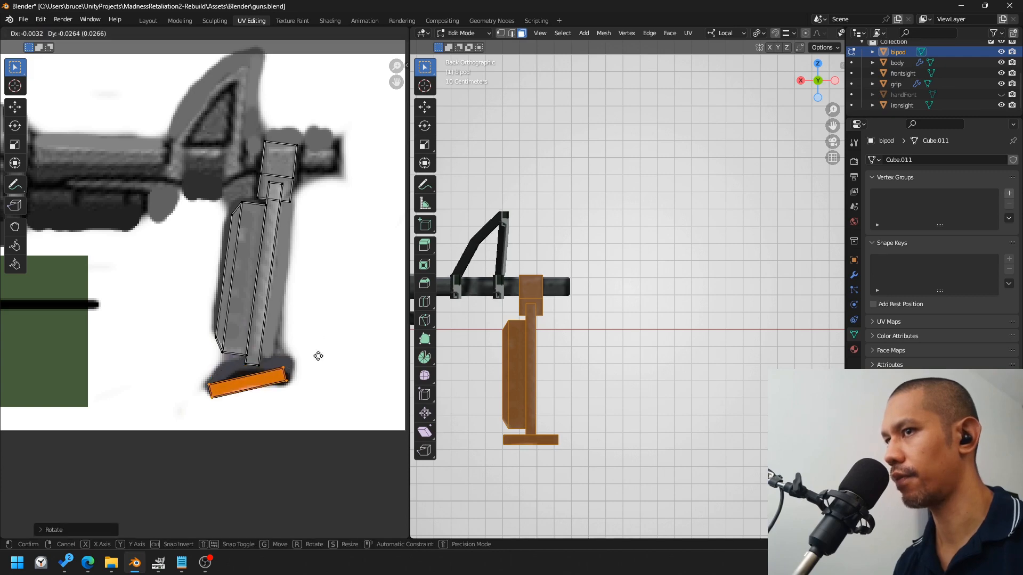
pyautogui.click(319, 350)
pyautogui.click(683, 307)
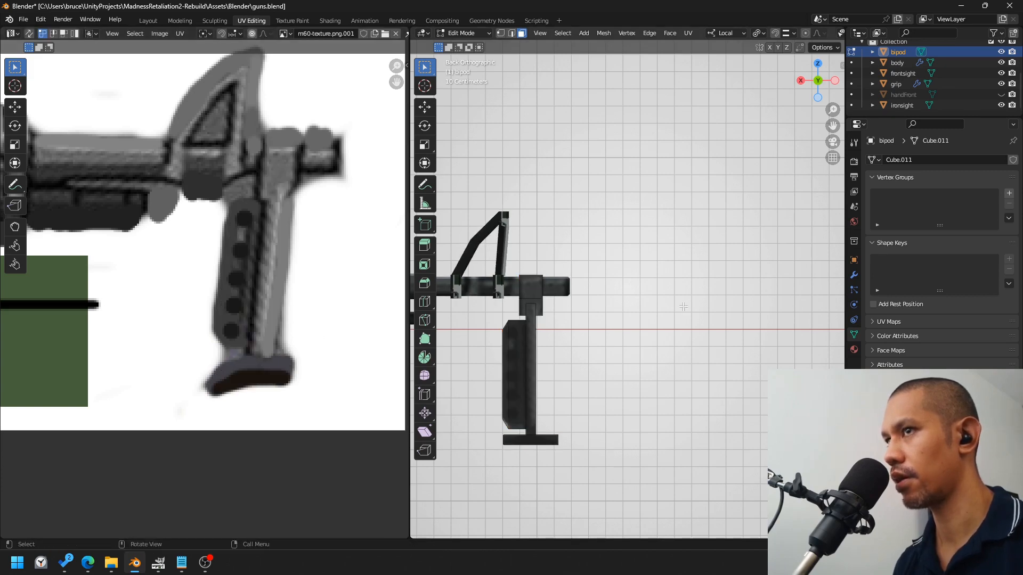
pyautogui.press('Tab')
# Step: Switch to editing the frontsight object and unwrap all its faces with Project from View in the back orthographic view
pyautogui.click(685, 322)
pyautogui.click(752, 274)
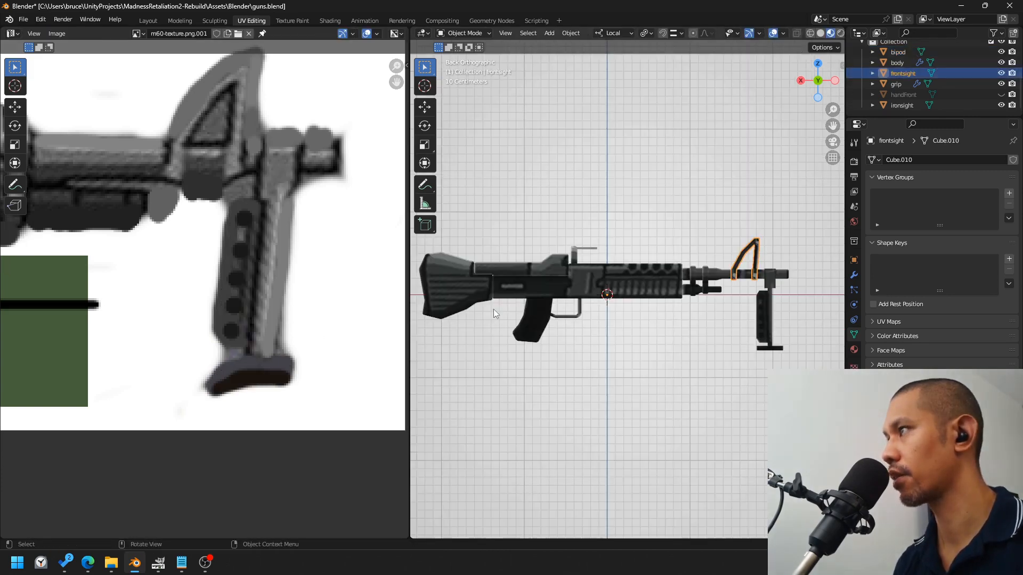
pyautogui.press('Tab')
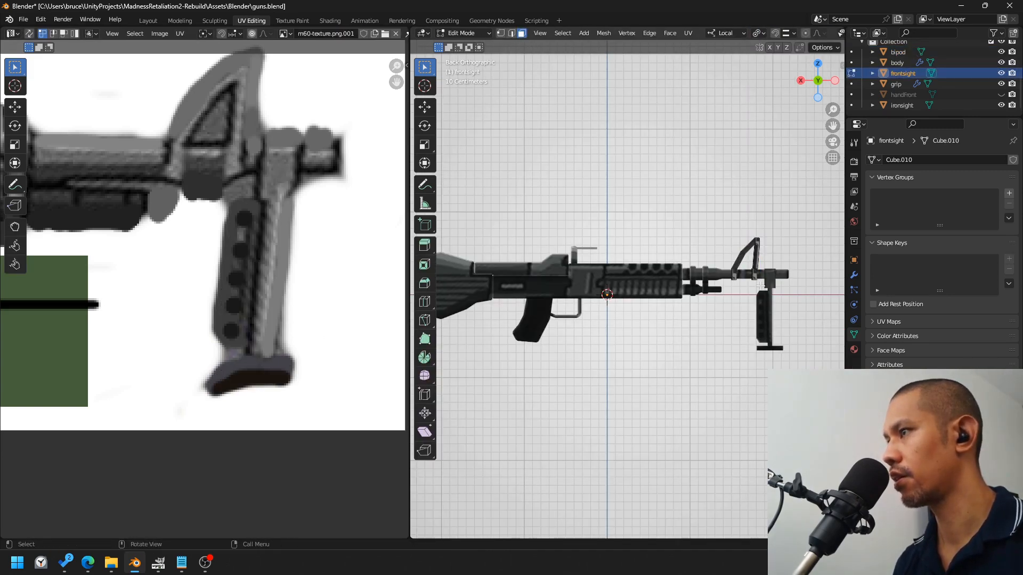
pyautogui.scroll(3, 751, 276)
pyautogui.keyDown('shift'); pyautogui.moveTo(752, 276); pyautogui.dragTo(492, 337, button='middle'); pyautogui.keyUp('shift')
pyautogui.scroll(4, 496, 338)
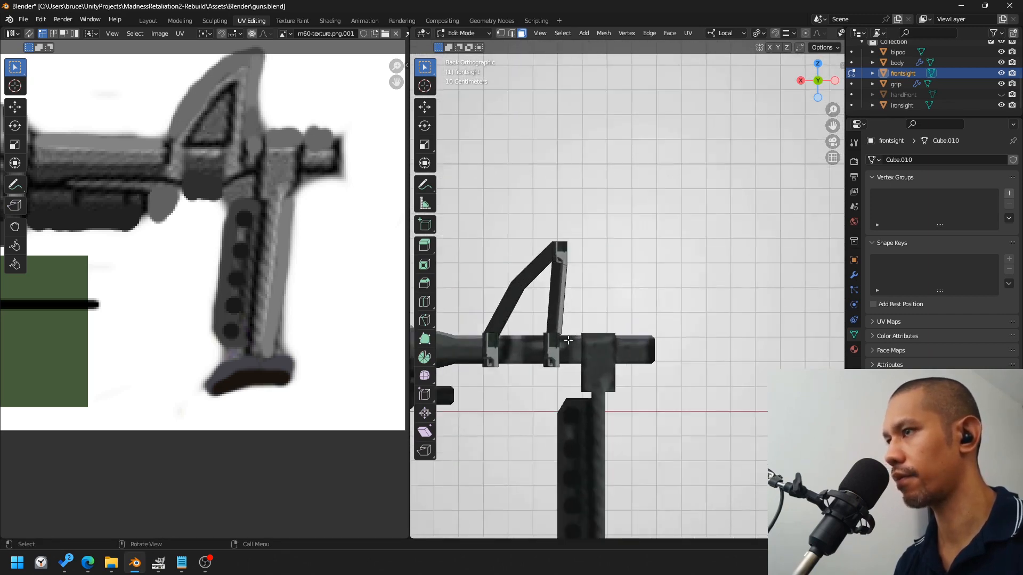
pyautogui.press('a')
pyautogui.rightClick(593, 321)
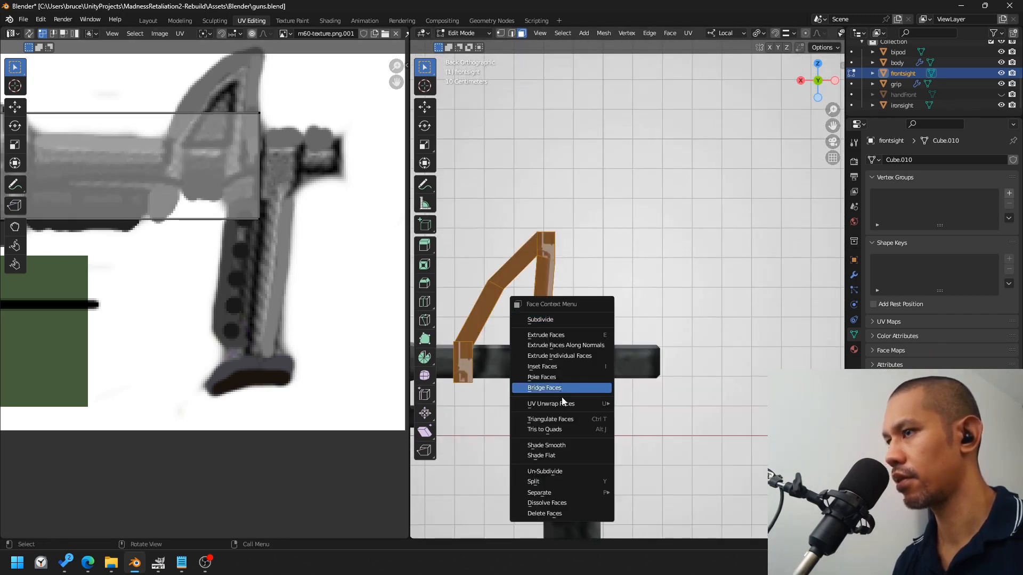
pyautogui.keyDown('shift'); pyautogui.moveTo(535, 307); pyautogui.dragTo(629, 293, button='middle'); pyautogui.keyUp('shift')
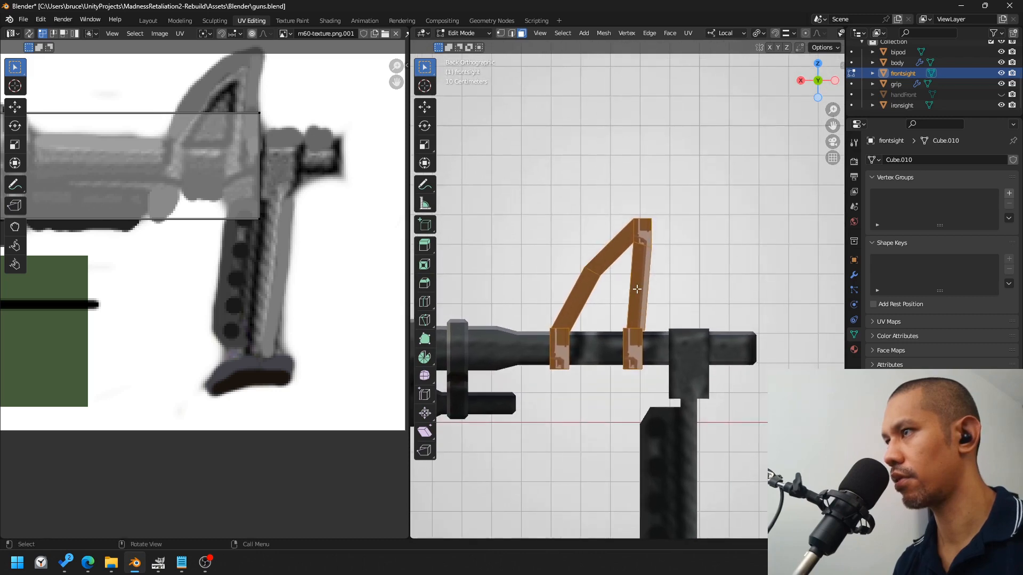
pyautogui.scroll(3, 628, 290)
pyautogui.rightClick(627, 291)
pyautogui.moveTo(619, 375)
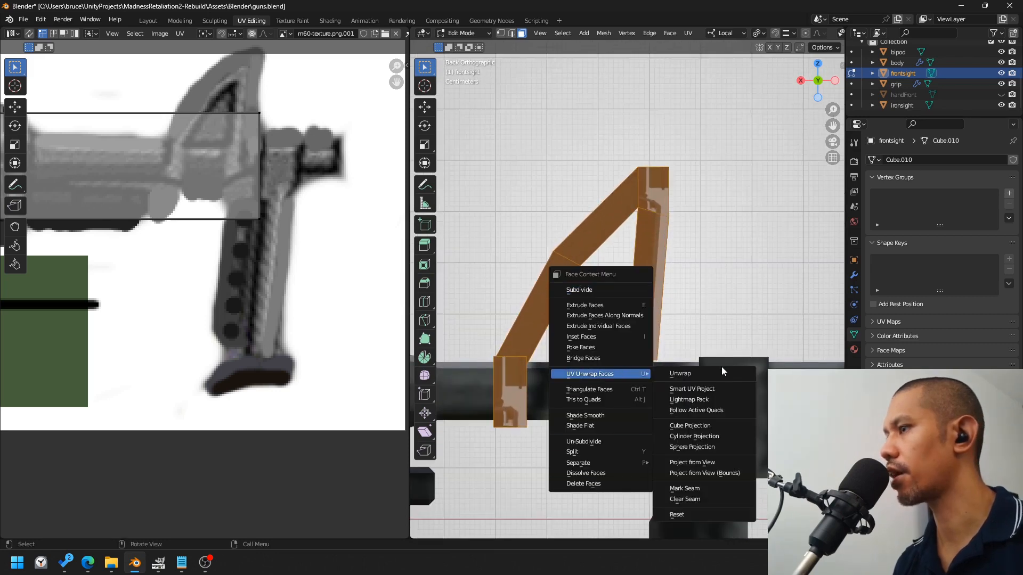
pyautogui.click(695, 463)
# Step: Move all of the front sight's UVs onto the painted front sight and shrink them to roughly its size
pyautogui.scroll(-3, 221, 267)
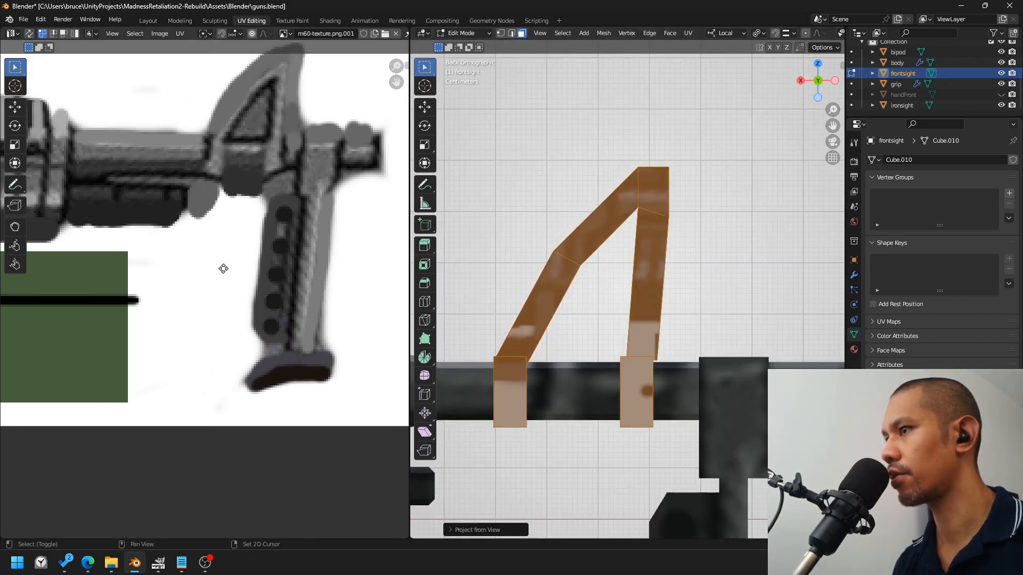
pyautogui.scroll(-3, 160, 305)
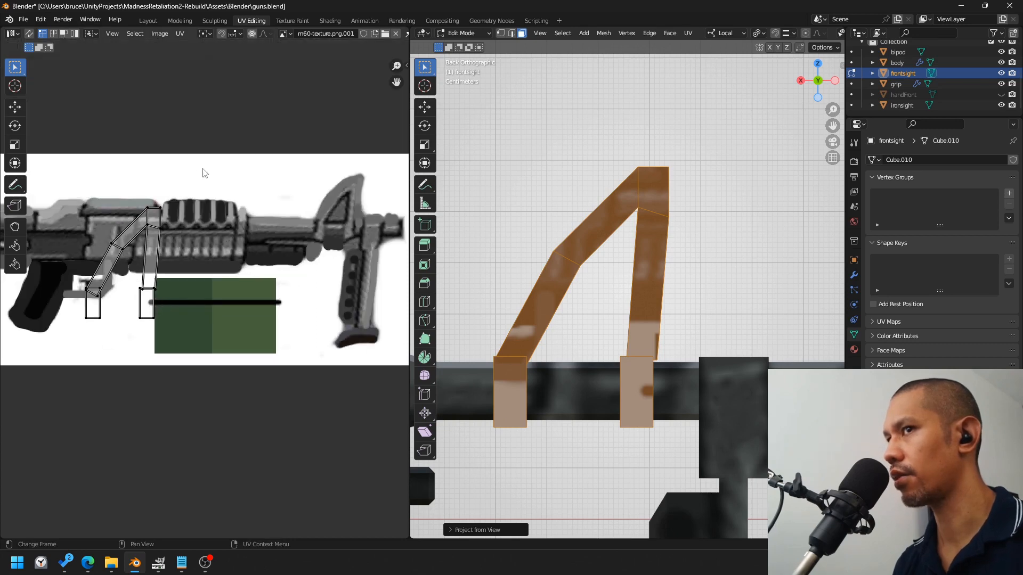
pyautogui.press('a')
pyautogui.press('g')
pyautogui.click(327, 333)
pyautogui.press('s')
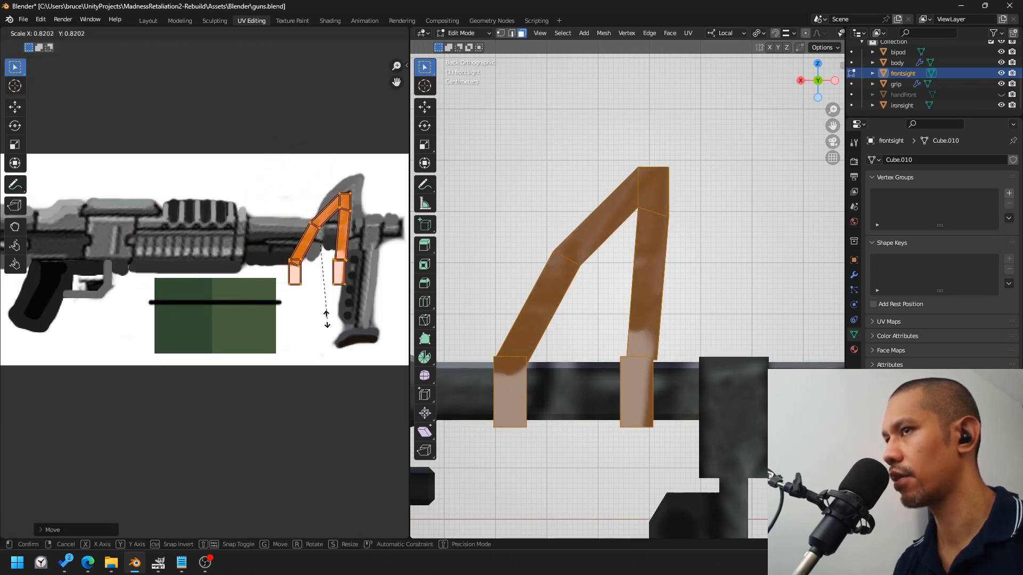
pyautogui.click(290, 307)
# Step: Shift the front sight's UVs down over the dark painted area, resize them to fit within it, and return to Object Mode
pyautogui.moveTo(356, 271); pyautogui.dragTo(231, 354, button='middle')
pyautogui.scroll(6, 250, 309)
pyautogui.press('g')
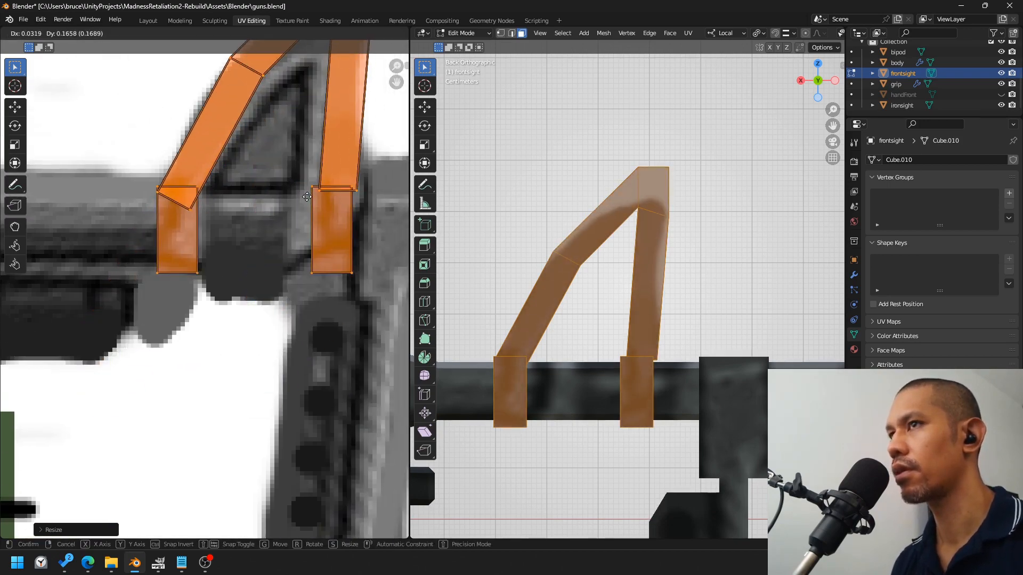
pyautogui.click(293, 222)
pyautogui.press('s')
pyautogui.click(290, 245)
pyautogui.press('Tab')
pyautogui.scroll(-6, 741, 260)
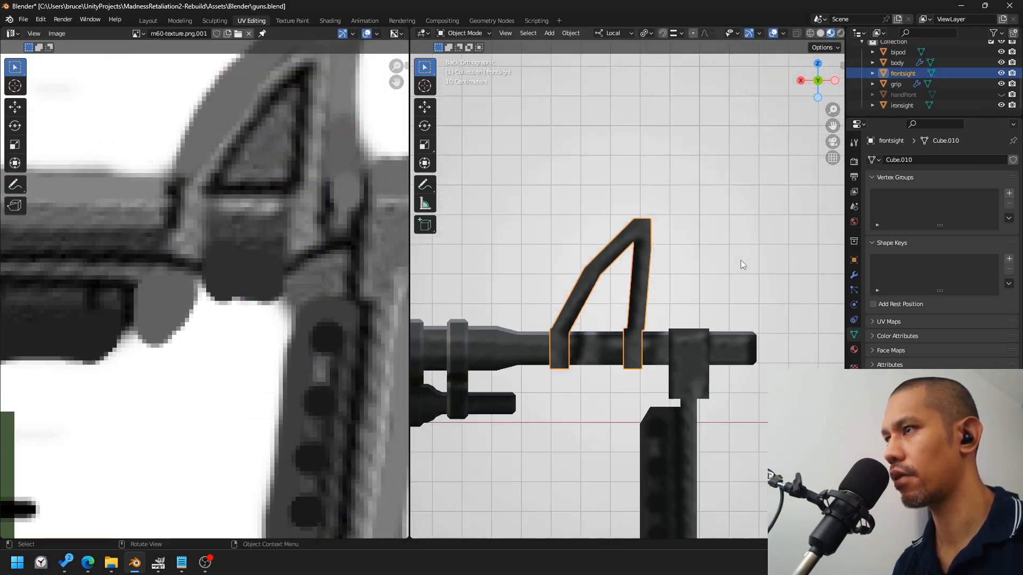
# Step: Go to the Layout workspace and open the body object for editing in the back orthographic view
pyautogui.click(721, 256)
pyautogui.moveTo(720, 256); pyautogui.dragTo(709, 302, button='middle')
pyautogui.keyDown('shift'); pyautogui.moveTo(612, 314); pyautogui.dragTo(785, 264, button='middle'); pyautogui.keyUp('shift')
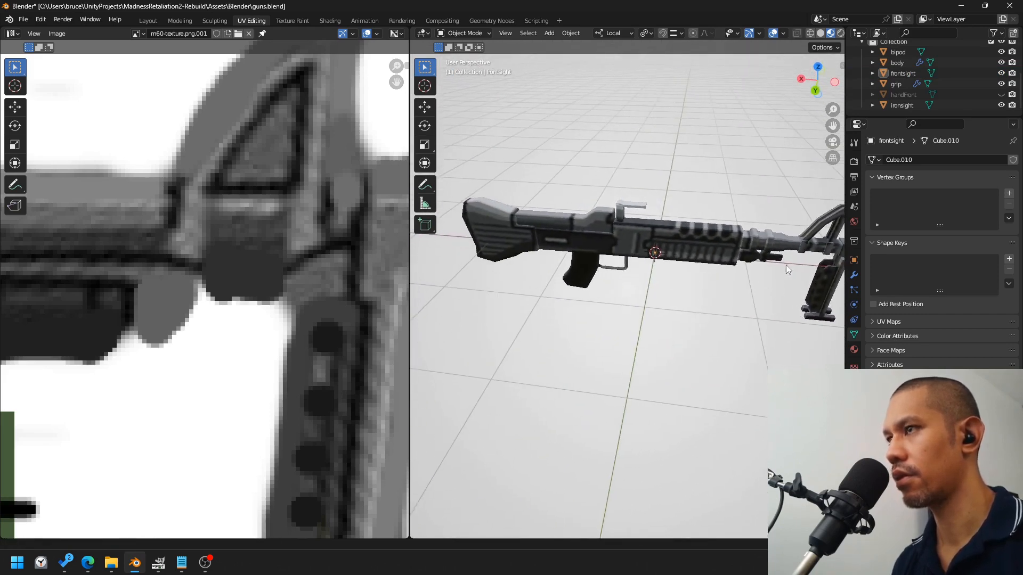
pyautogui.scroll(3, 701, 212)
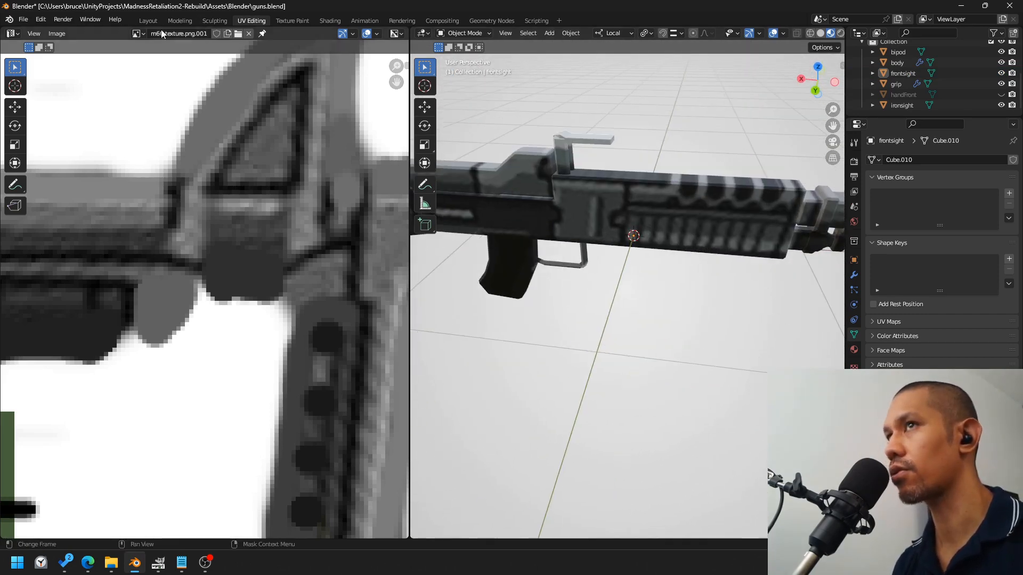
pyautogui.click(148, 21)
pyautogui.scroll(5, 600, 289)
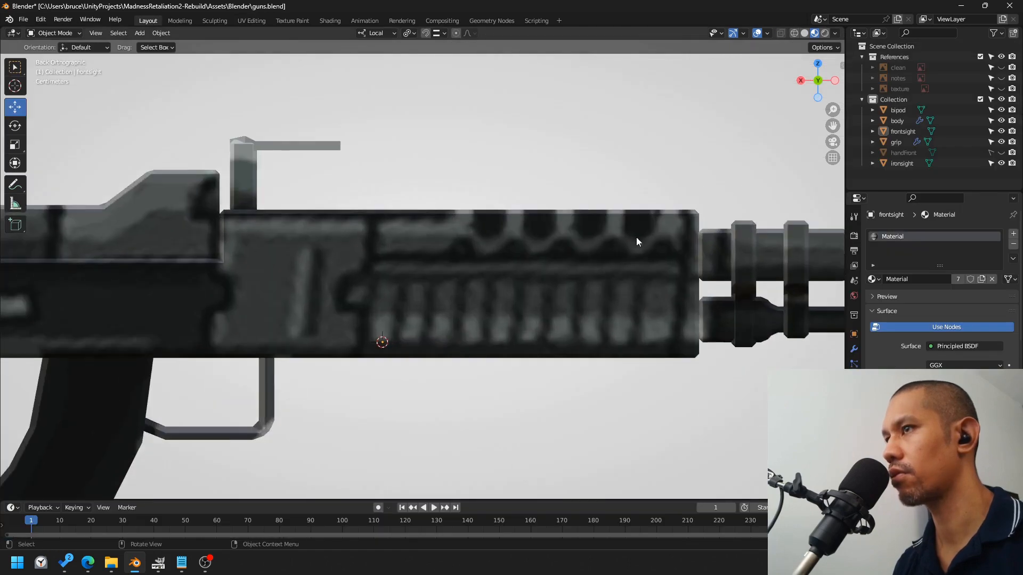
pyautogui.click(585, 212)
pyautogui.press('Tab')
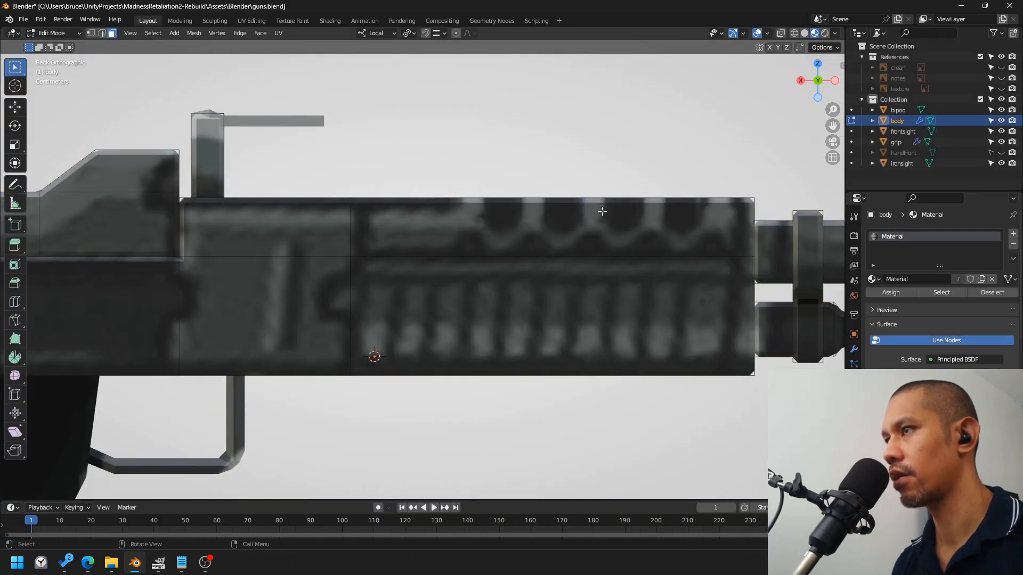
# Step: Show the notes reference image behind the body and change the viewport to see-through solid shading
pyautogui.moveTo(602, 211); pyautogui.dragTo(717, 265, button='middle')
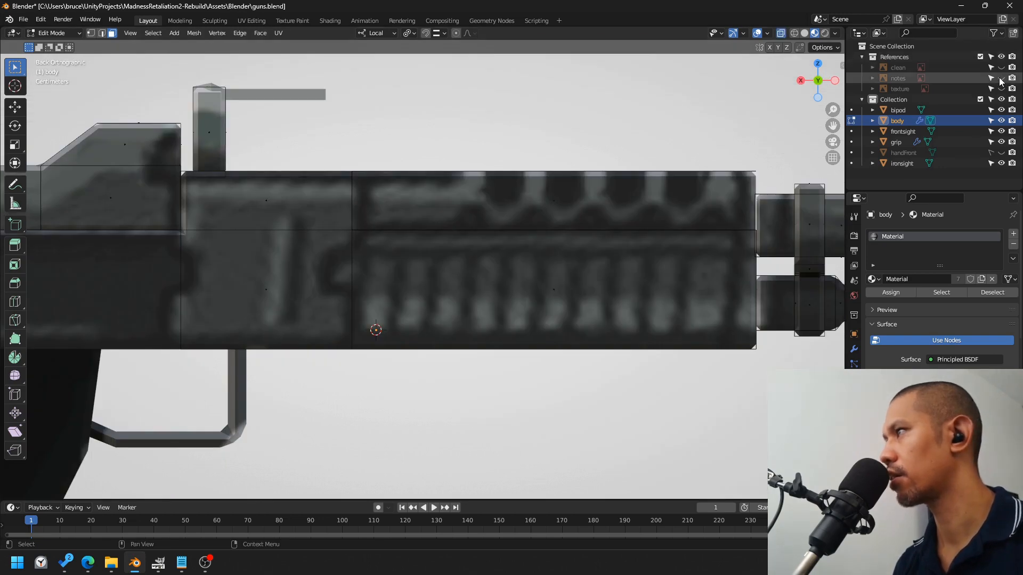
pyautogui.click(1001, 78)
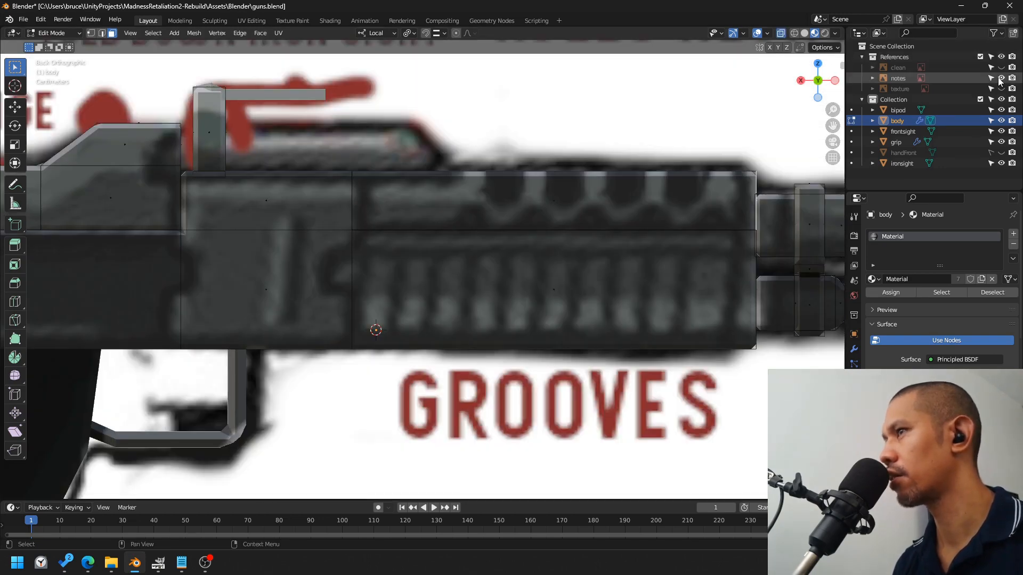
pyautogui.click(804, 34)
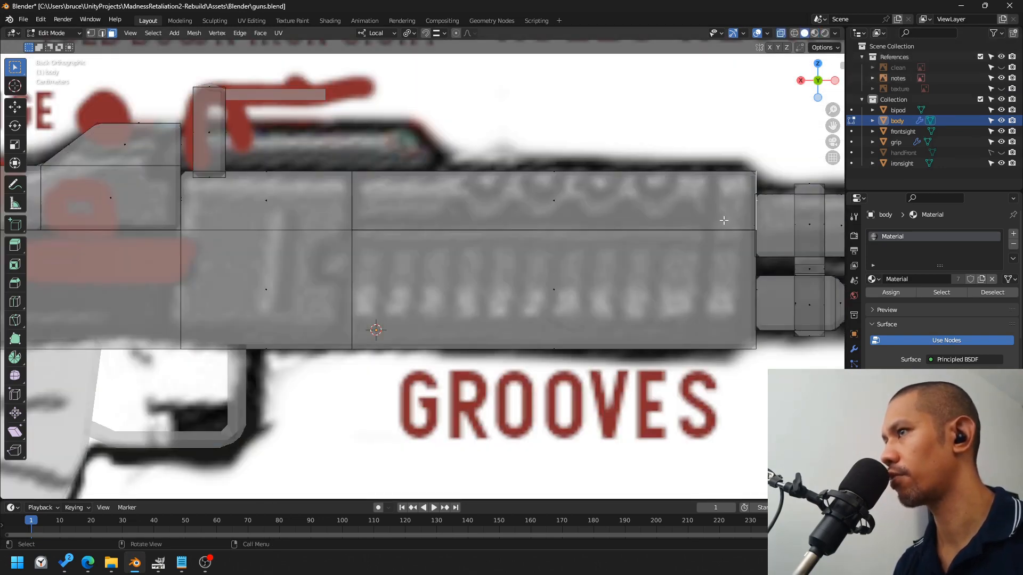
# Step: Pull the body's upper front face back to where the painted holes begin, then extrude it forward about 0.58 m and another 0.099 m
pyautogui.press('g')
pyautogui.press('x')
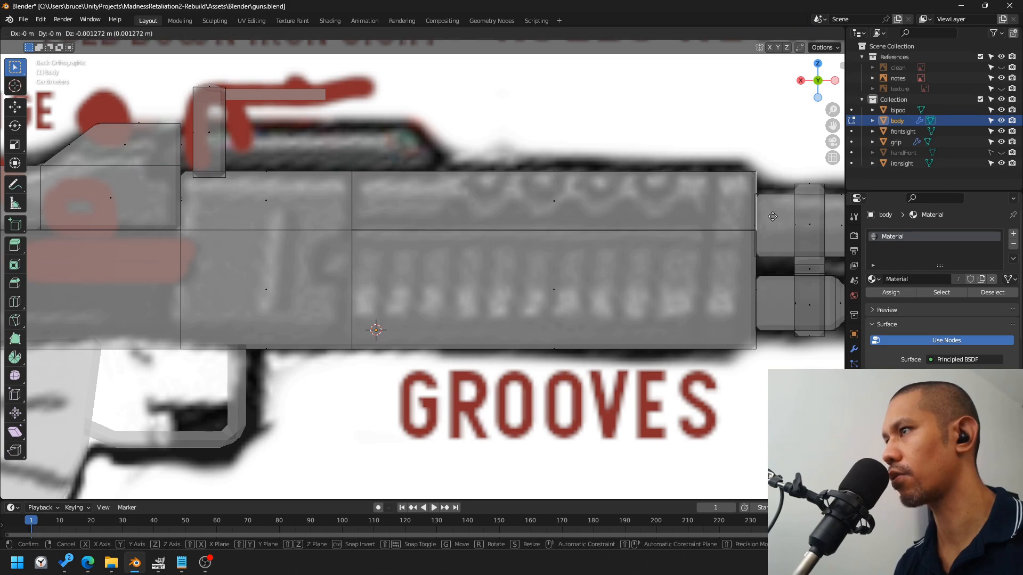
pyautogui.click(488, 242)
pyautogui.press('e')
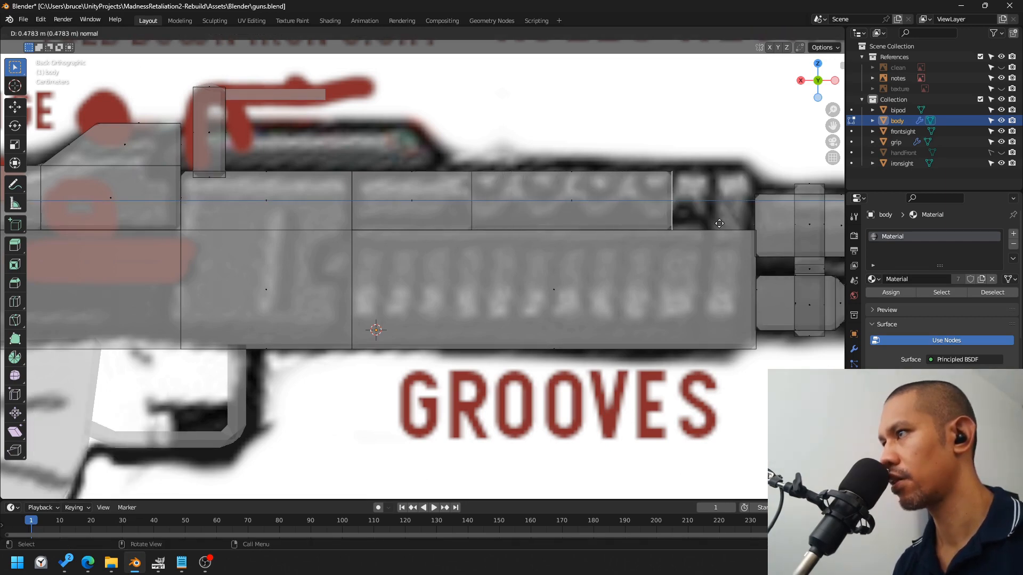
pyautogui.click(761, 223)
pyautogui.press('e')
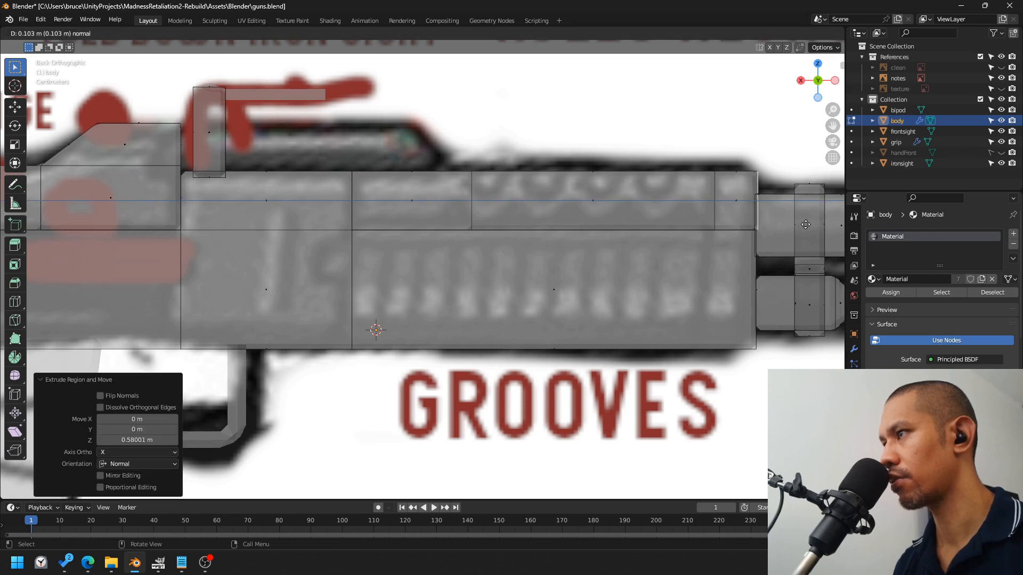
pyautogui.click(758, 269)
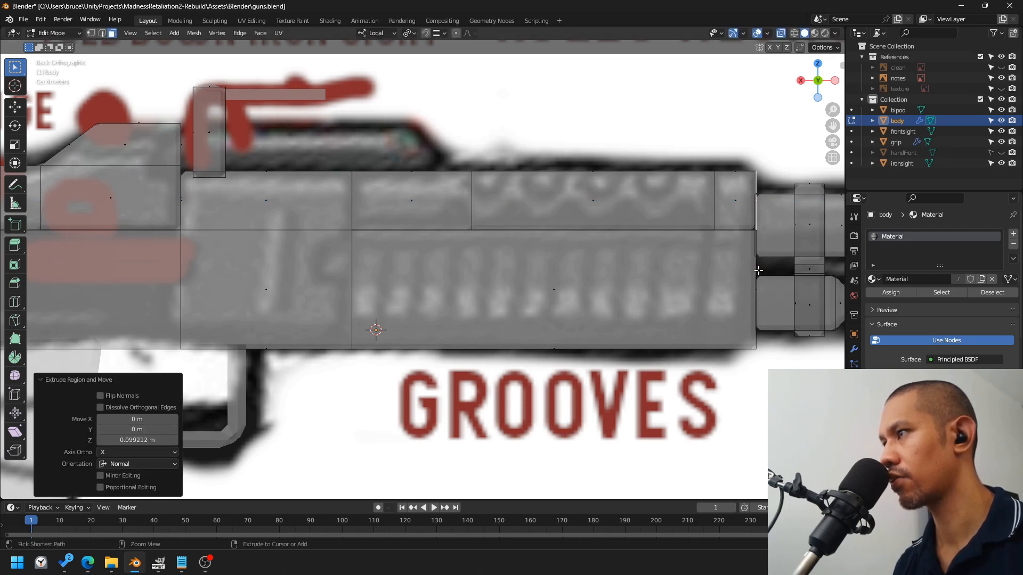
# Step: Add seven evenly spaced vertical loop cuts across the upper section that carries the painted holes, without sliding them
pyautogui.press('2')
pyautogui.rightClick(586, 172)
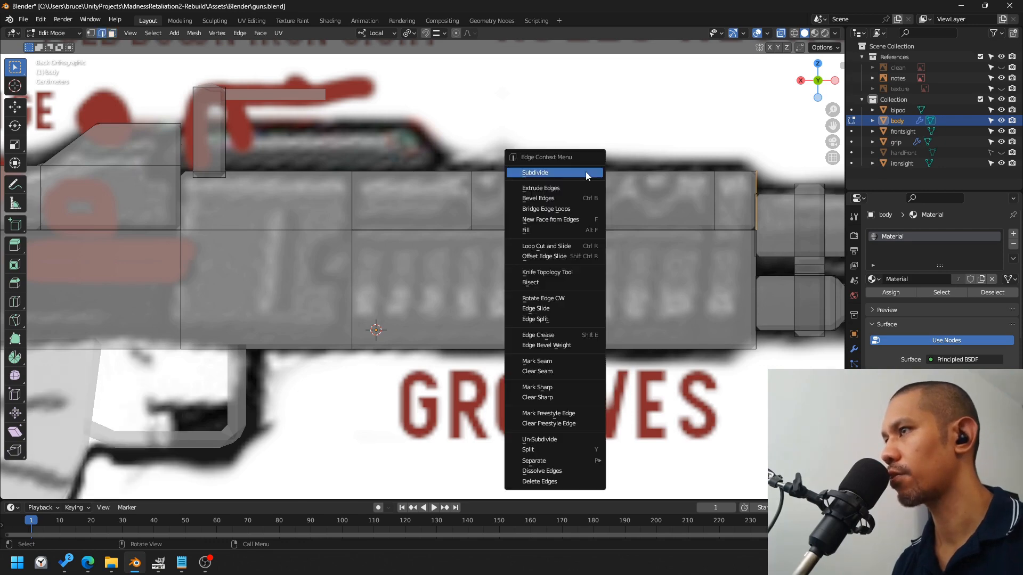
pyautogui.click(643, 171)
pyautogui.rightClick(643, 171)
pyautogui.click(619, 224)
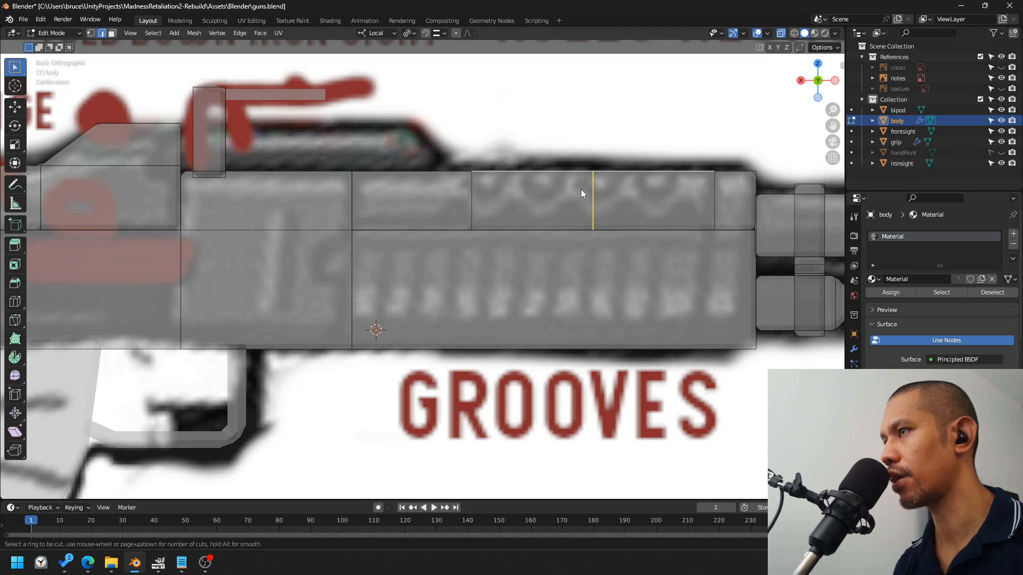
pyautogui.scroll(3, 581, 190)
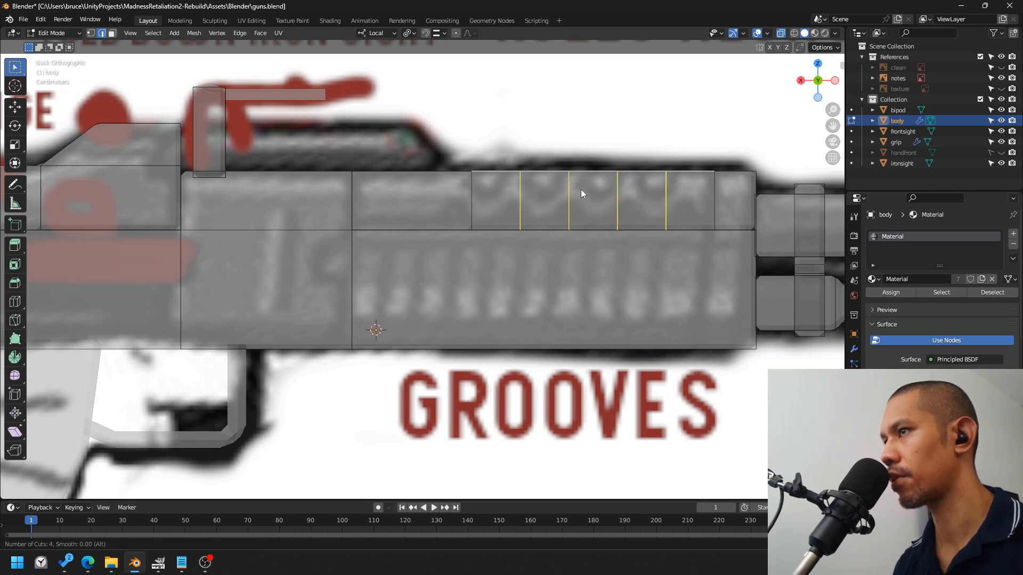
pyautogui.press('7')
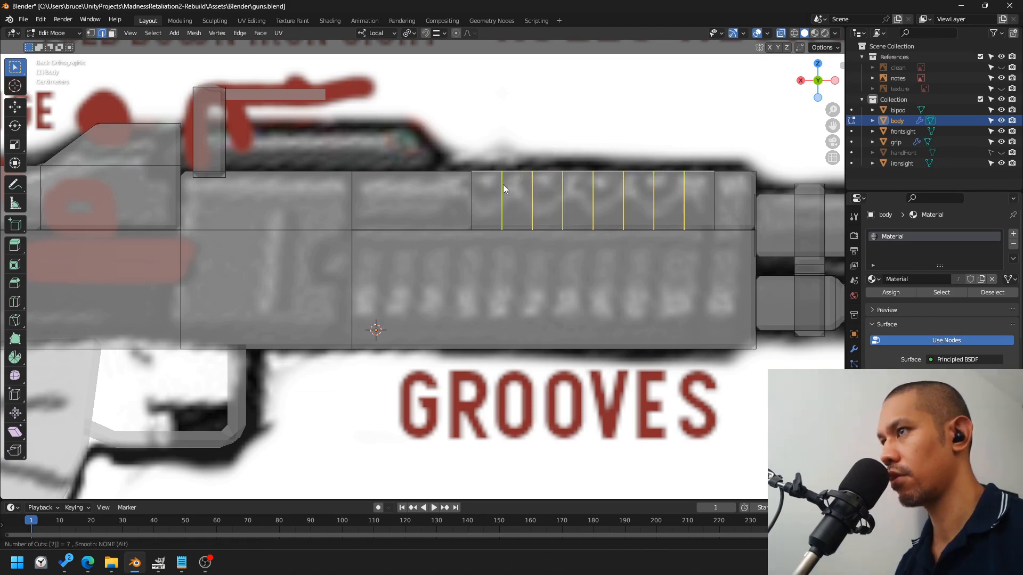
pyautogui.click(579, 188)
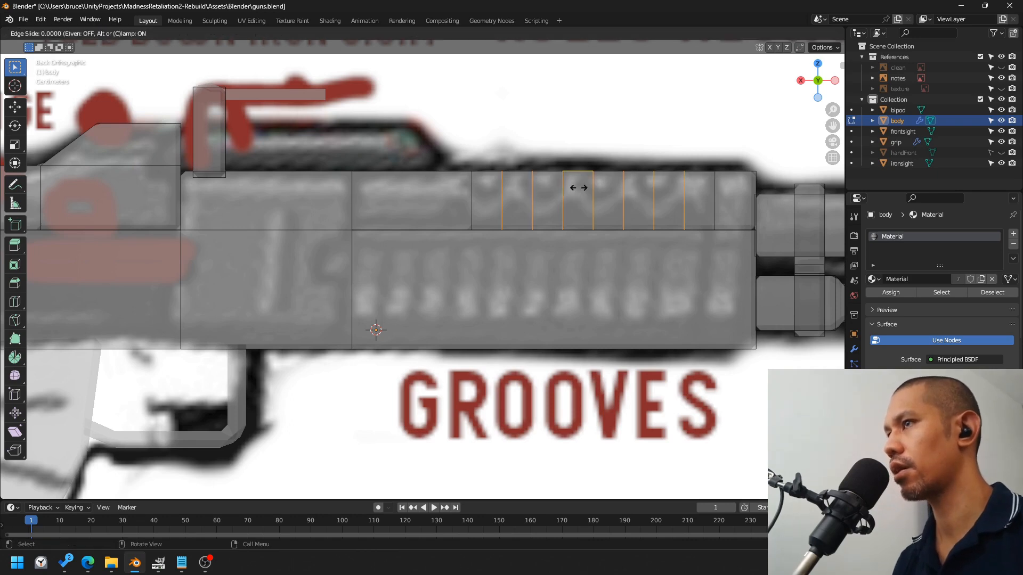
pyautogui.rightClick(636, 207)
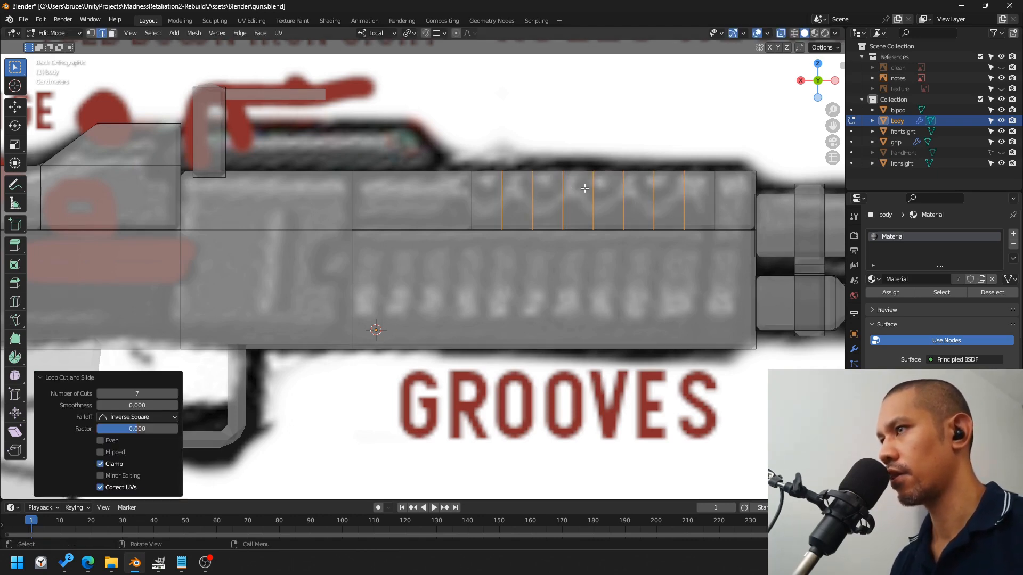
# Step: Add one horizontal loop cut just below the middle of the body's upper front section
pyautogui.rightClick(568, 186)
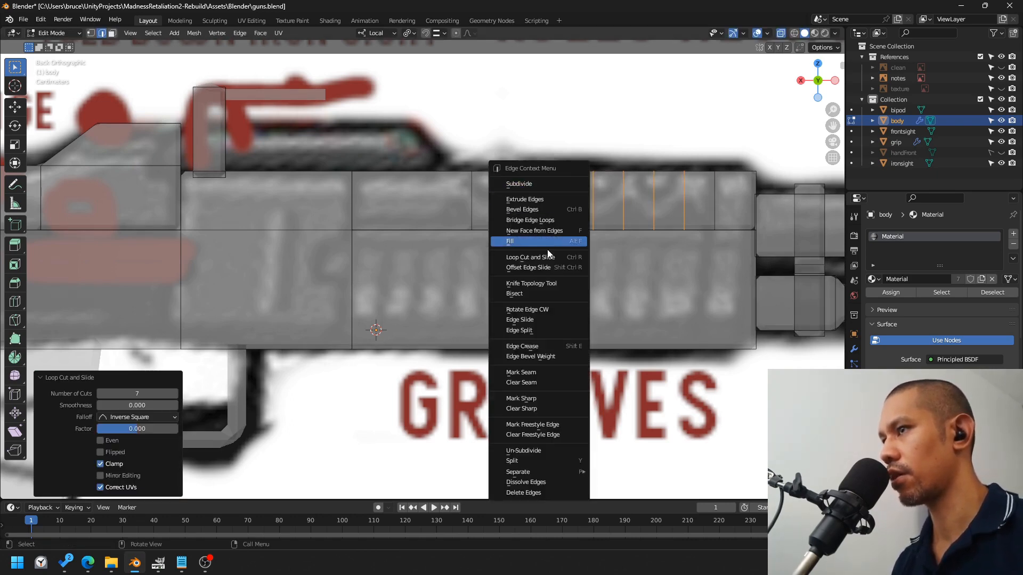
pyautogui.click(565, 258)
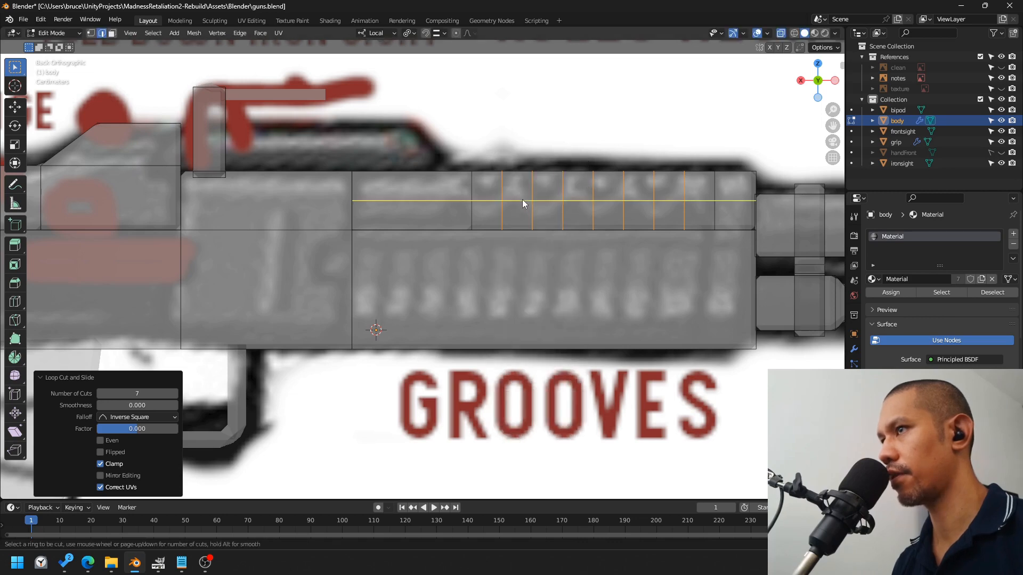
pyautogui.click(559, 207)
# Step: Select four alternate blocks in the upper row, starting with the rearmost cut block, and delete their faces to form the holes
pyautogui.press('3')
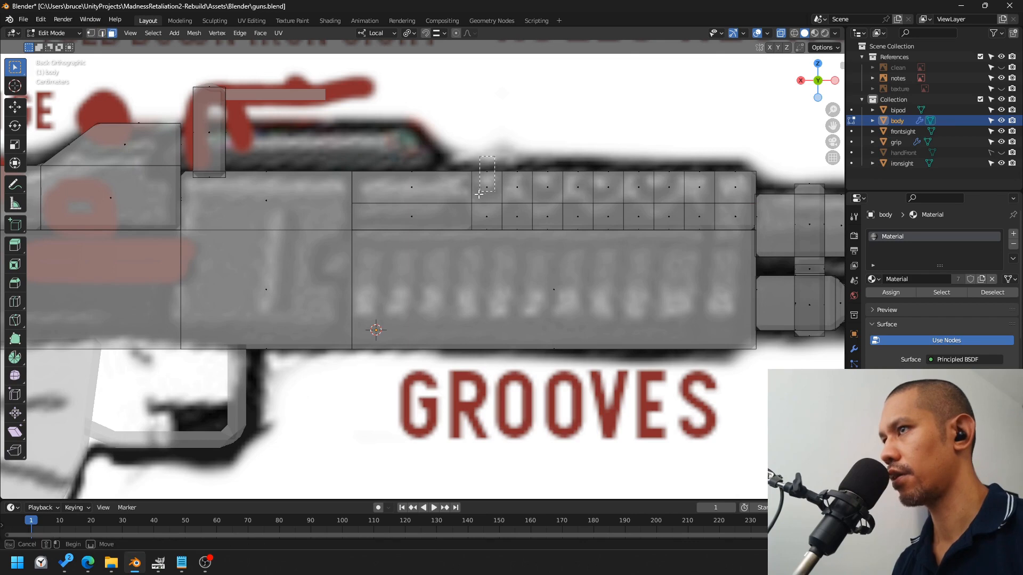
pyautogui.moveTo(478, 194); pyautogui.dragTo(479, 195)
pyautogui.keyDown('shift'); pyautogui.click(552, 176); pyautogui.keyUp('shift')
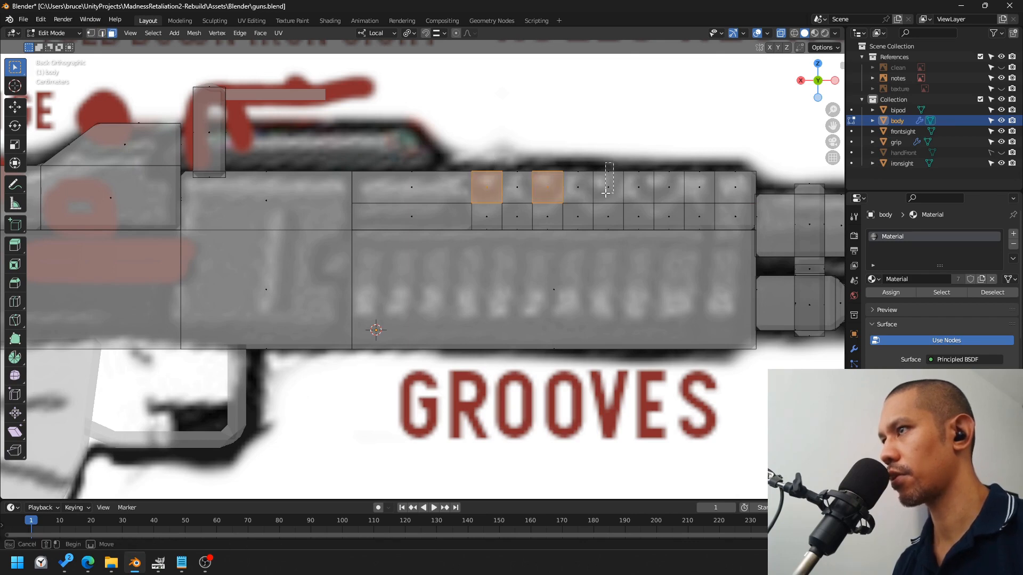
pyautogui.keyDown('shift'); pyautogui.click(611, 178); pyautogui.keyUp('shift')
pyautogui.keyDown('shift'); pyautogui.click(665, 199); pyautogui.keyUp('shift')
pyautogui.press('x')
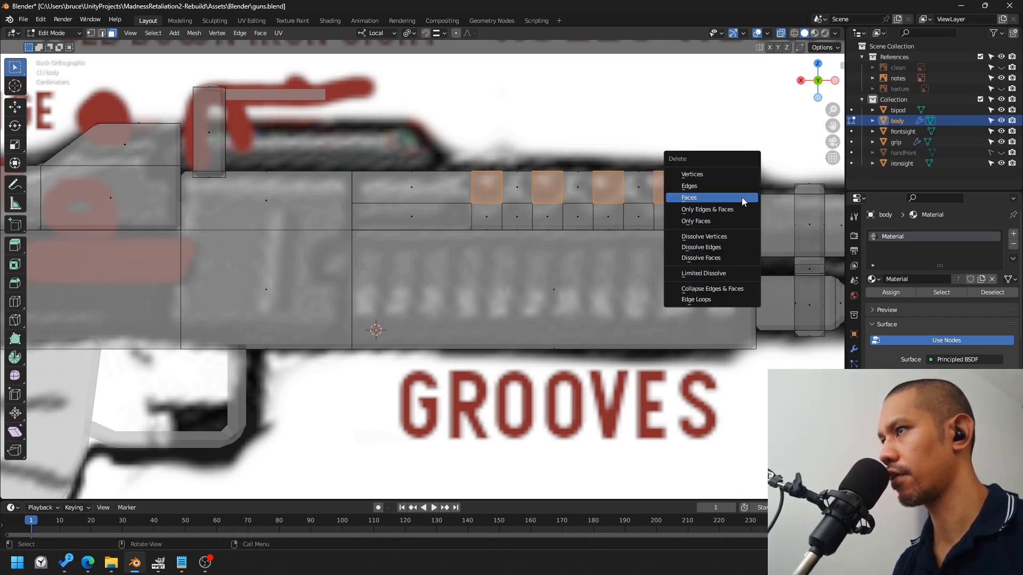
pyautogui.click(744, 200)
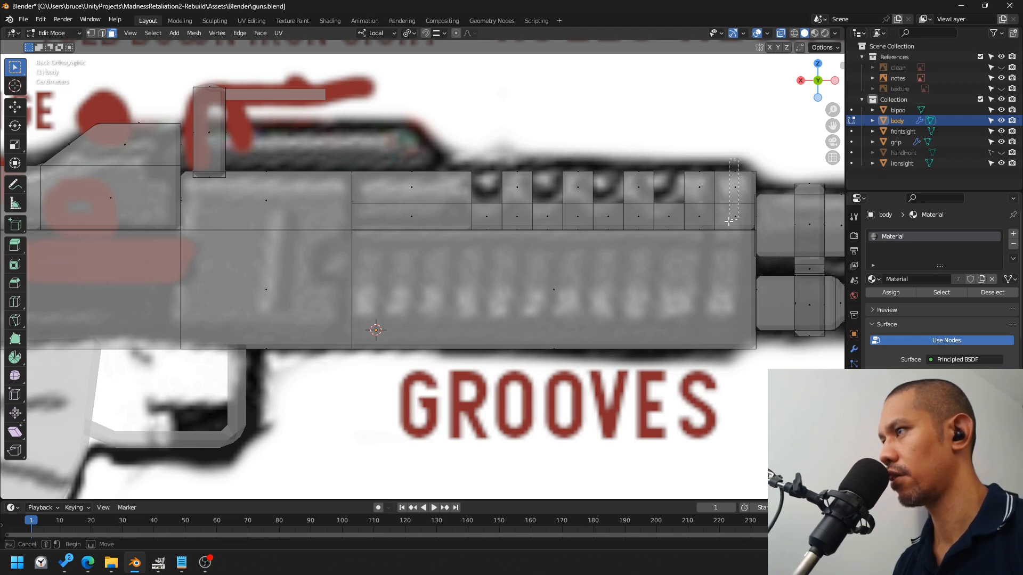
# Step: Delete the faces of the foremost upper block and close the opening left behind it with a new face
pyautogui.moveTo(729, 221); pyautogui.dragTo(729, 221)
pyautogui.moveTo(729, 221); pyautogui.dragTo(647, 233, button='middle')
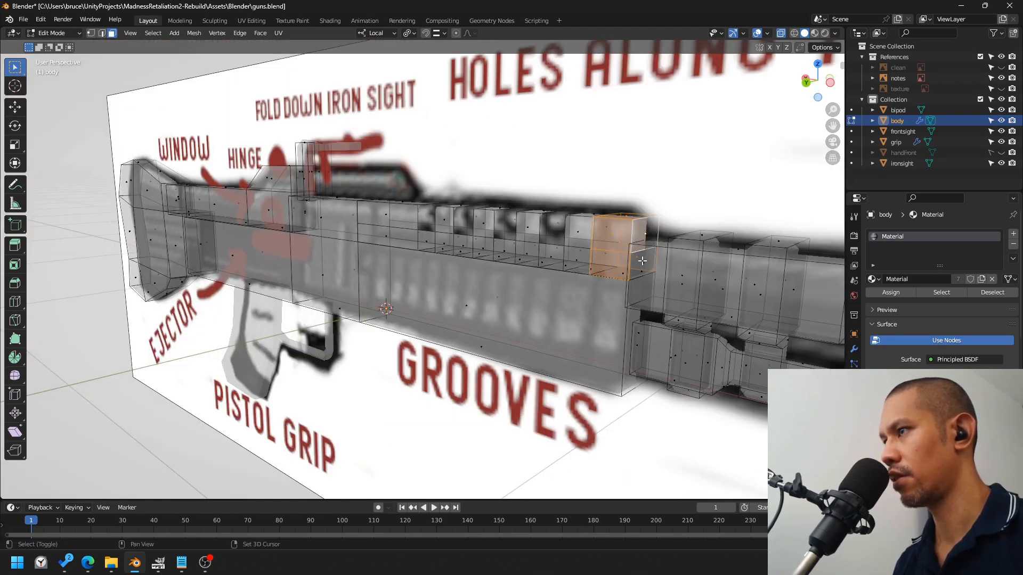
pyautogui.press('x')
pyautogui.click(690, 259)
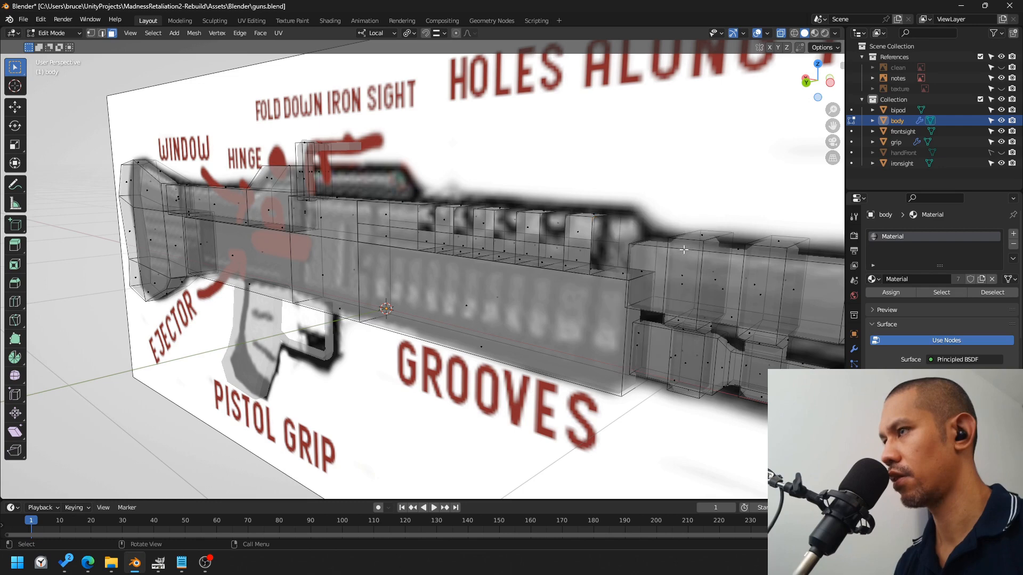
pyautogui.keyDown('shift'); pyautogui.click(751, 246); pyautogui.keyUp('shift')
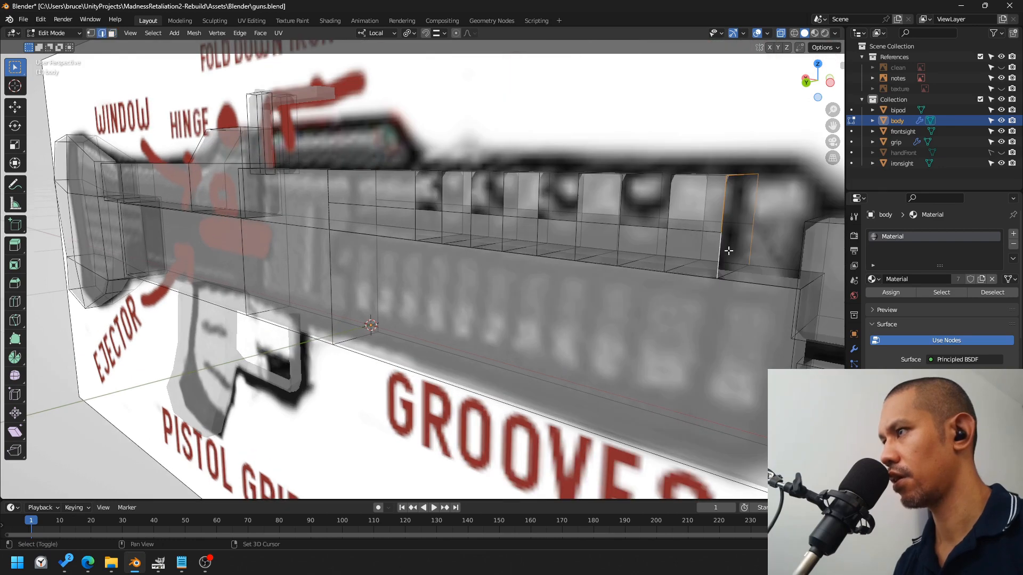
pyautogui.rightClick(728, 250)
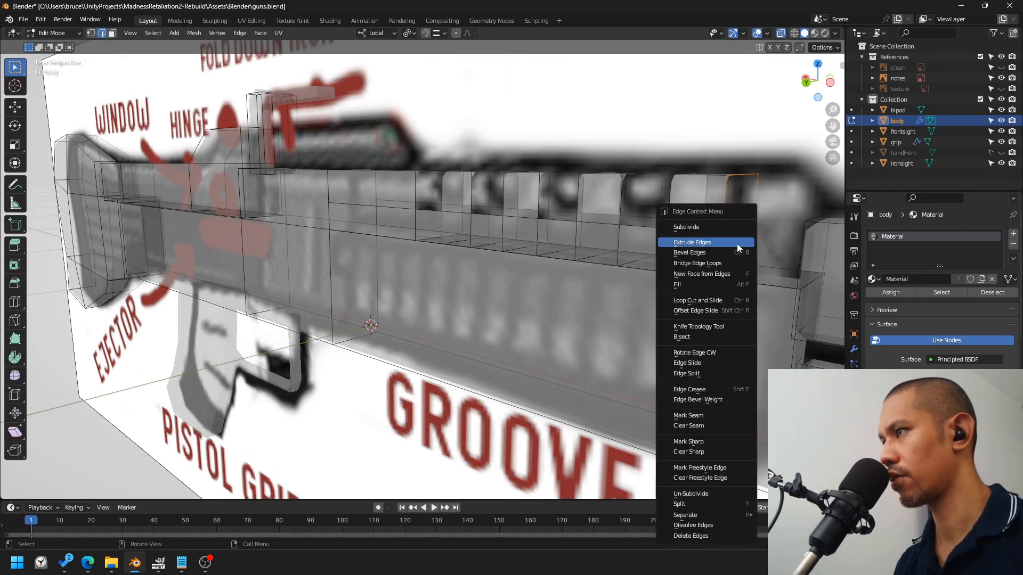
pyautogui.click(693, 366)
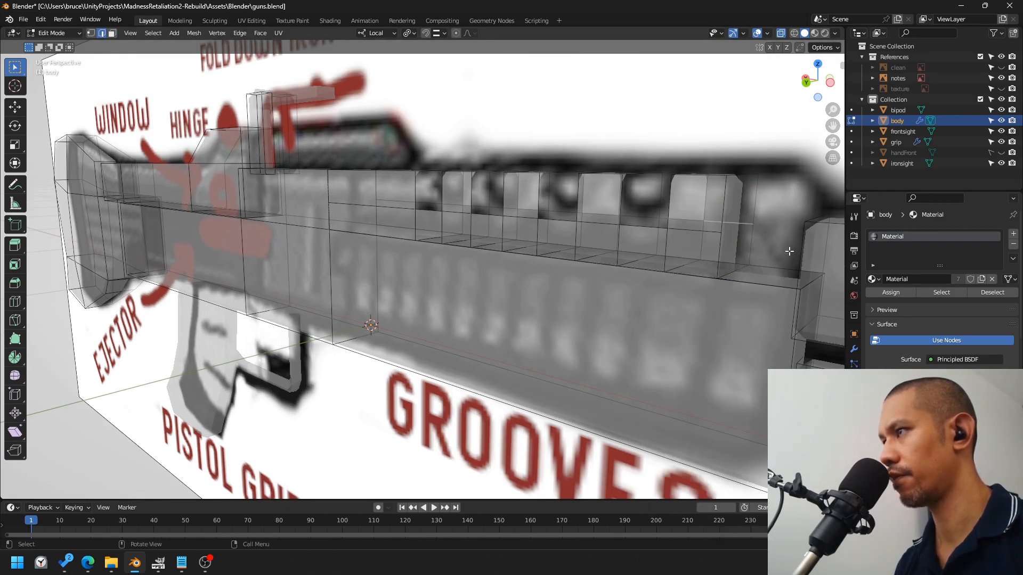
# Step: Hide the notes reference and move the front face of the foremost upper block forward along local X to the body's front end
pyautogui.click(1002, 78)
pyautogui.click(741, 221)
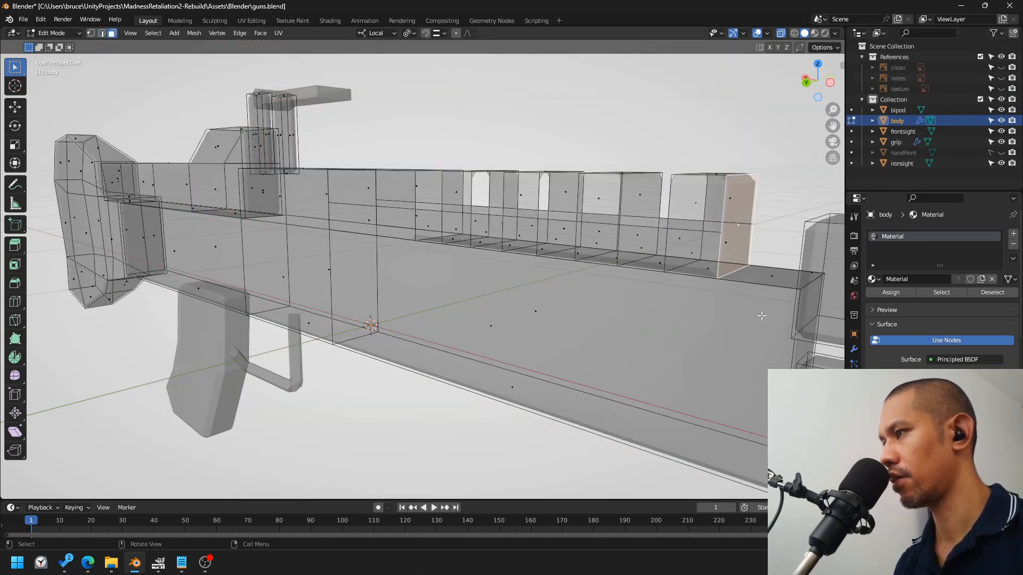
pyautogui.press('g')
pyautogui.press('x')
pyautogui.press('x')
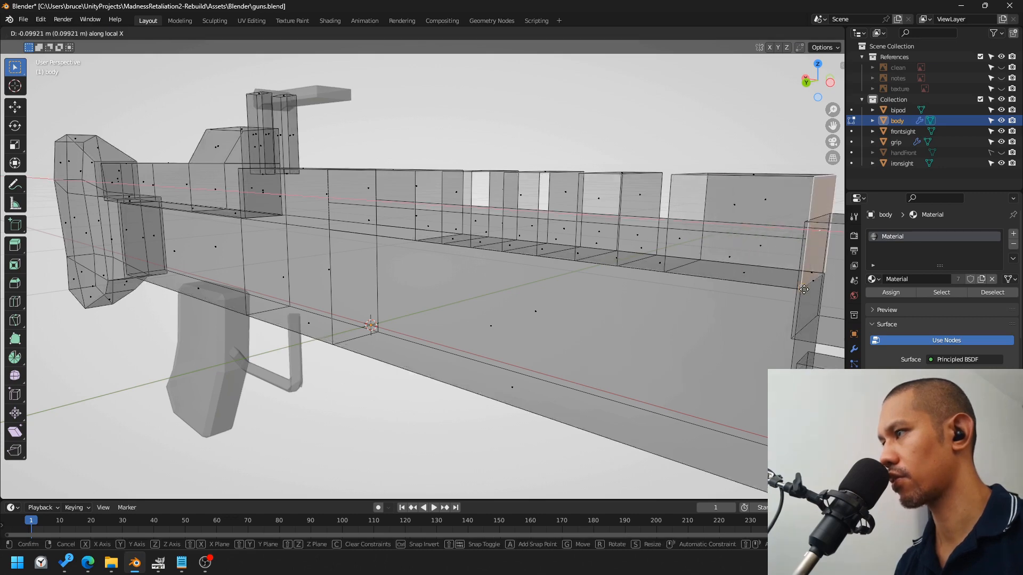
pyautogui.click(804, 289)
# Step: Select the entire body mesh and set up the UV Editing workspace with a back orthographic view and face selection
pyautogui.click(806, 81)
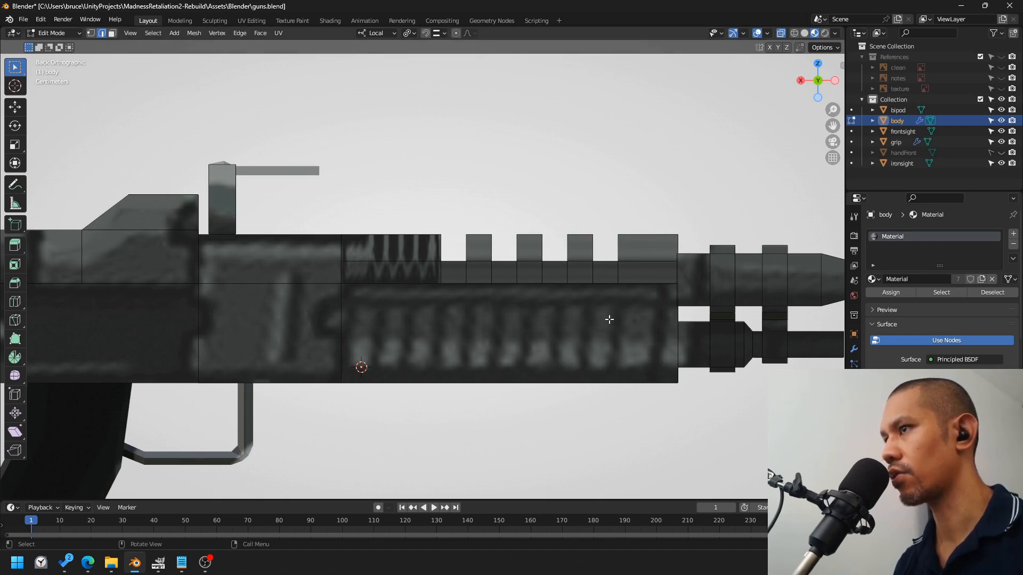
pyautogui.press('a')
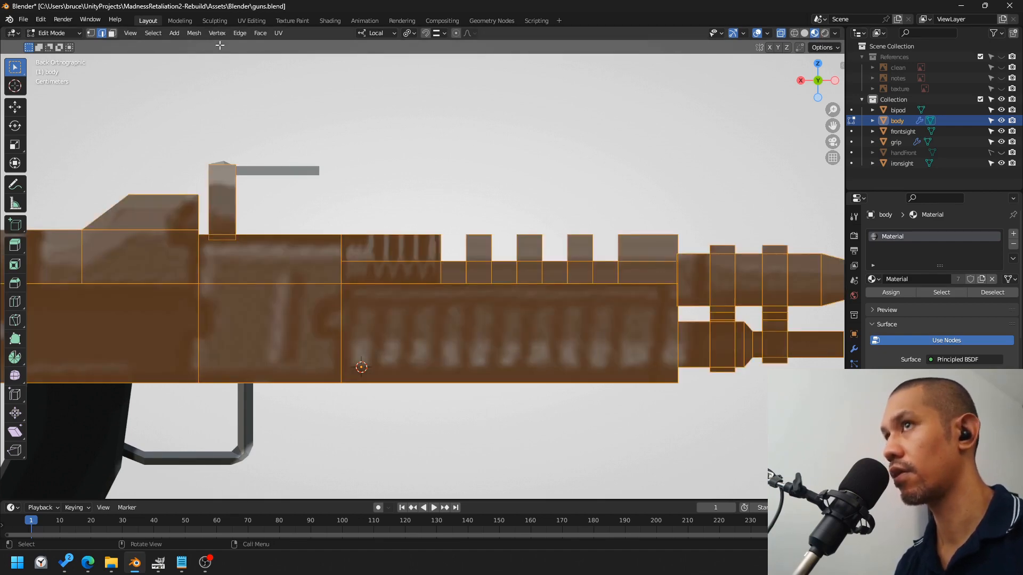
pyautogui.click(269, 21)
pyautogui.scroll(-6, 306, 206)
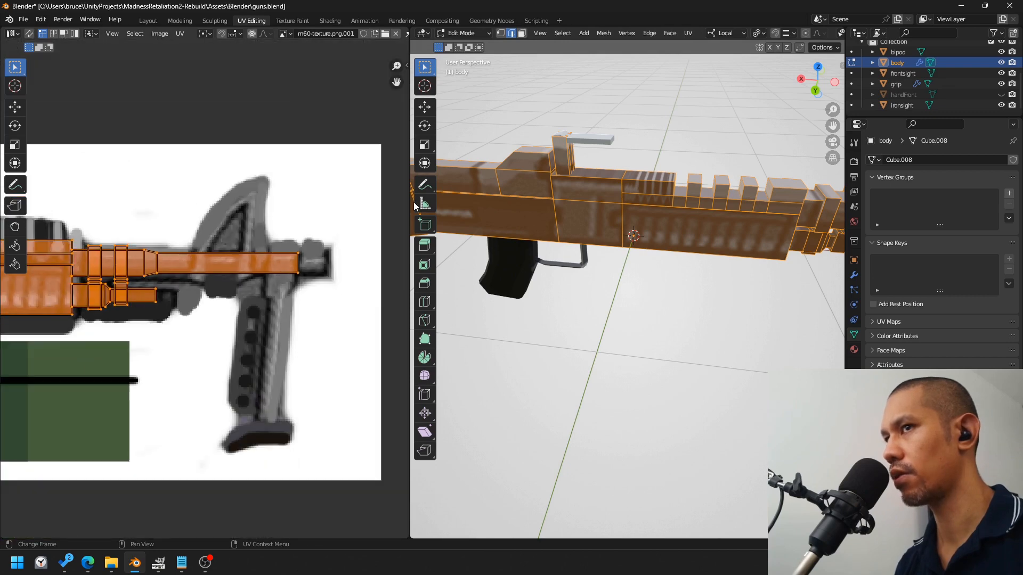
pyautogui.click(814, 92)
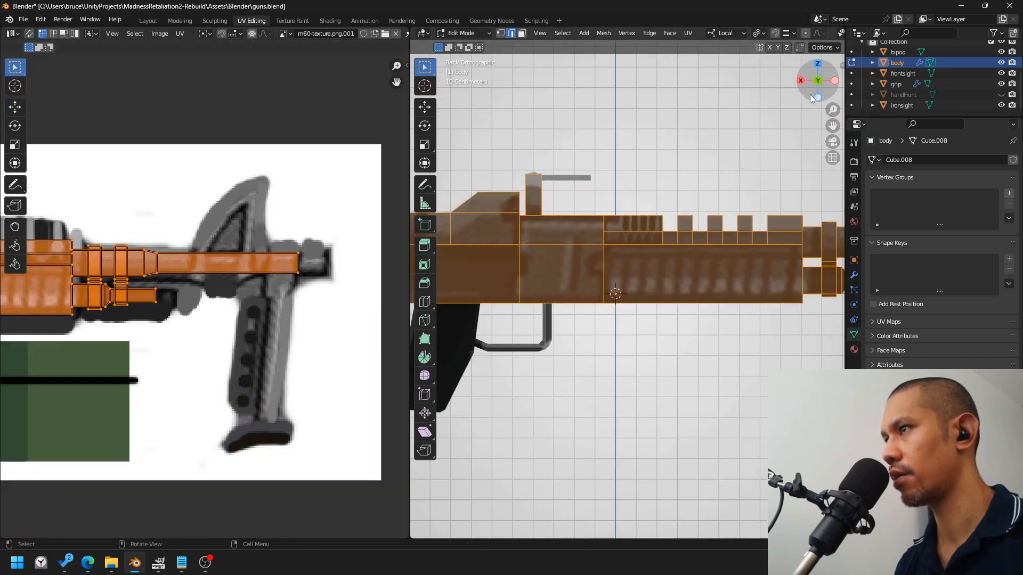
pyautogui.rightClick(626, 250)
pyautogui.click(606, 405)
pyautogui.press('3')
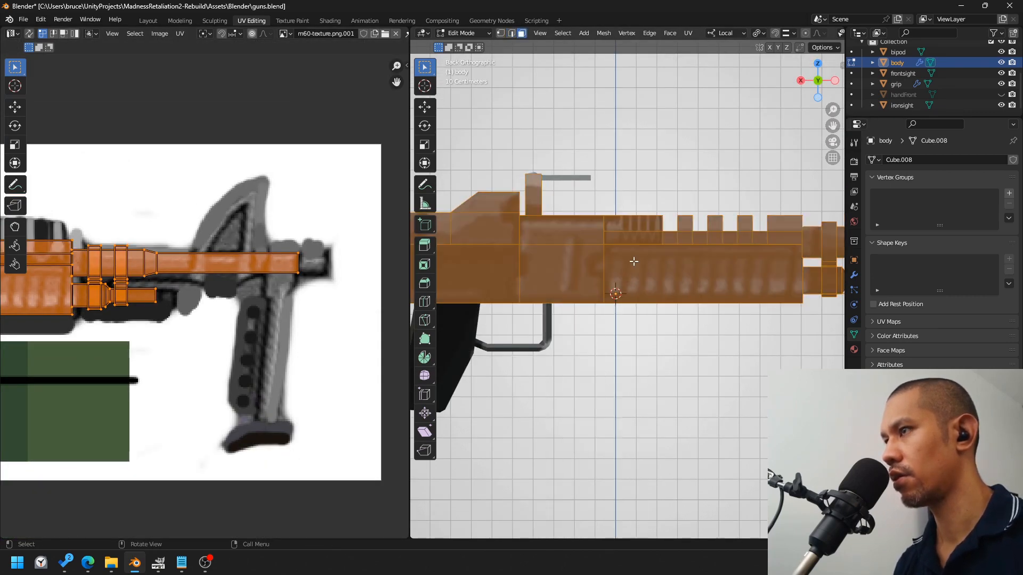
# Step: Unwrap all selected body faces with the standard Unwrap operation
pyautogui.rightClick(630, 260)
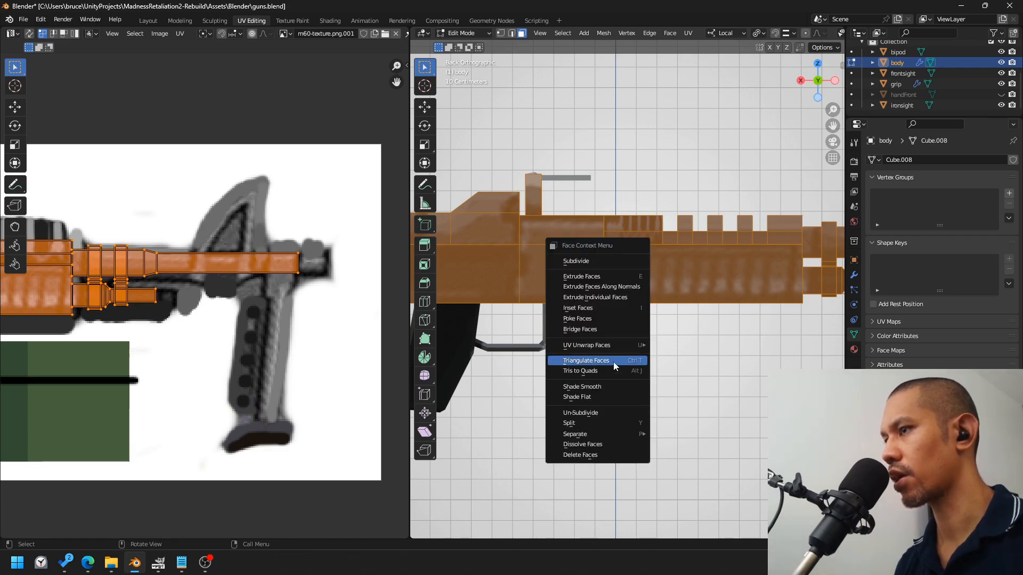
pyautogui.moveTo(613, 346)
pyautogui.click(715, 346)
# Step: Project the UVs of all body faces from the back view
pyautogui.rightClick(635, 278)
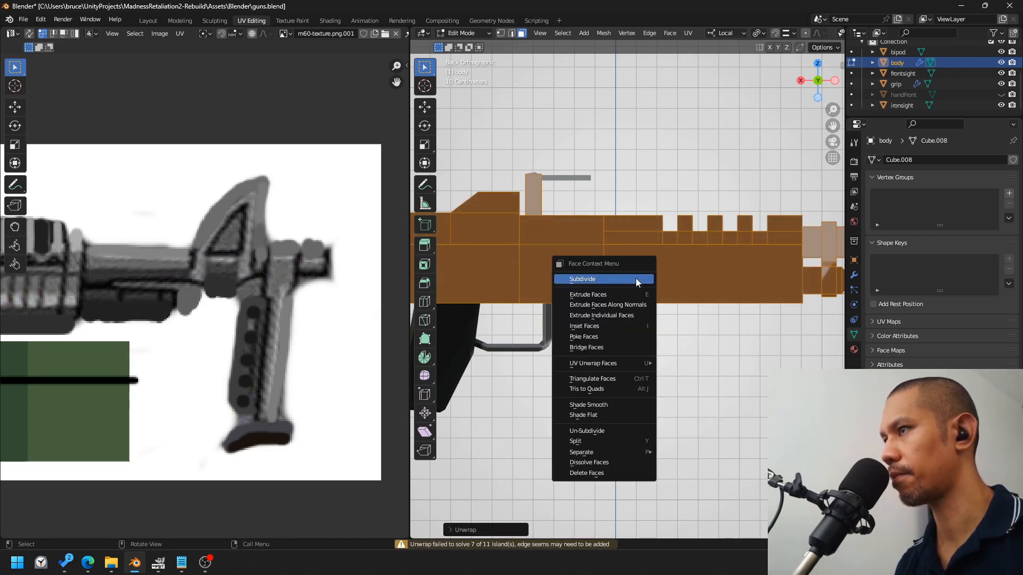
pyautogui.moveTo(636, 359)
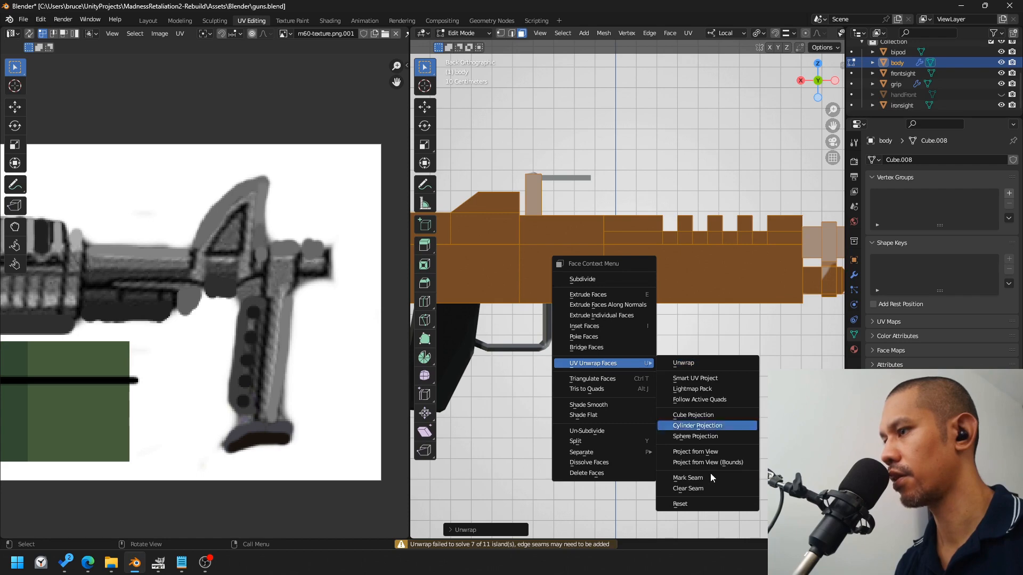
pyautogui.click(698, 453)
# Step: Move and scale all body UVs to fit the painted gun on the M60 texture, and return to Object Mode
pyautogui.scroll(-6, 289, 339)
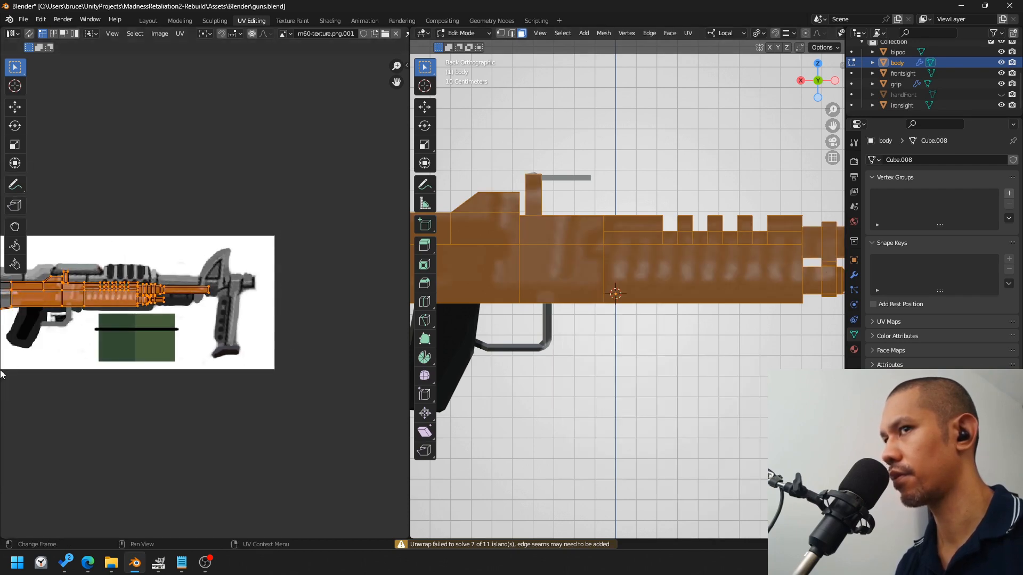
pyautogui.scroll(-3, 114, 338)
pyautogui.moveTo(114, 338); pyautogui.dragTo(217, 315, button='middle')
pyautogui.scroll(6, 223, 313)
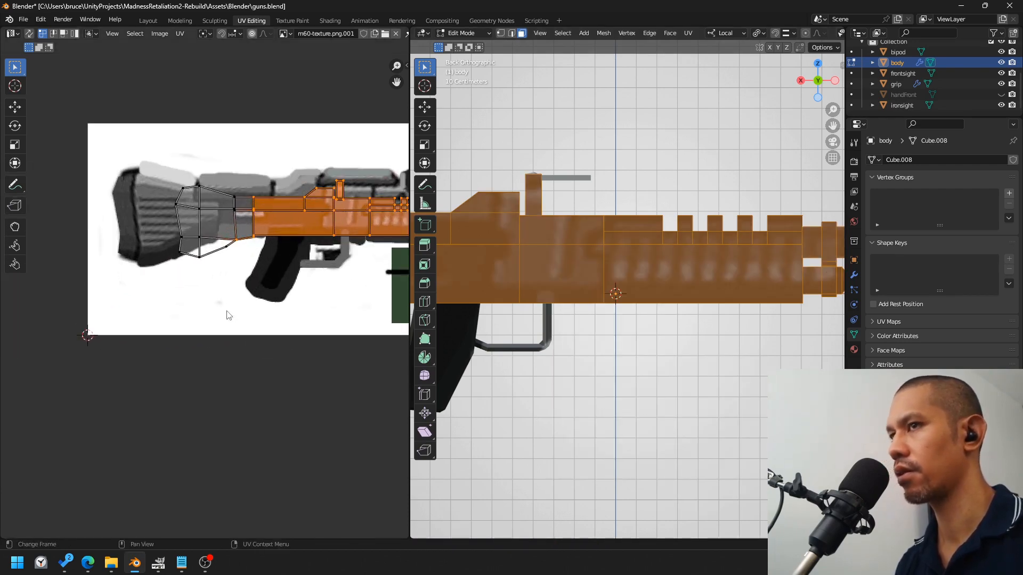
pyautogui.moveTo(292, 267); pyautogui.dragTo(244, 273, button='middle')
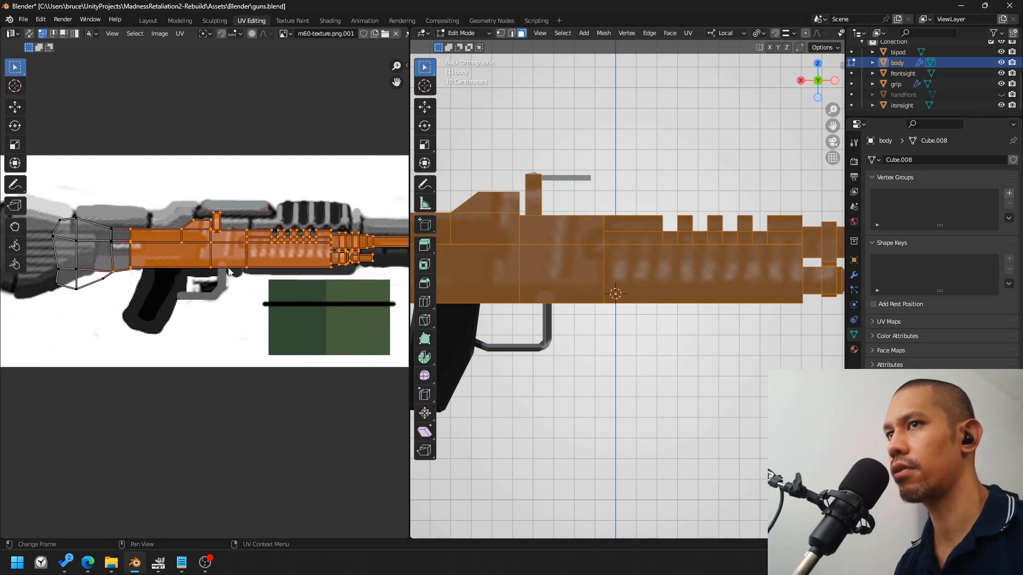
pyautogui.press('a')
pyautogui.press('g')
pyautogui.click(242, 309)
pyautogui.press('s')
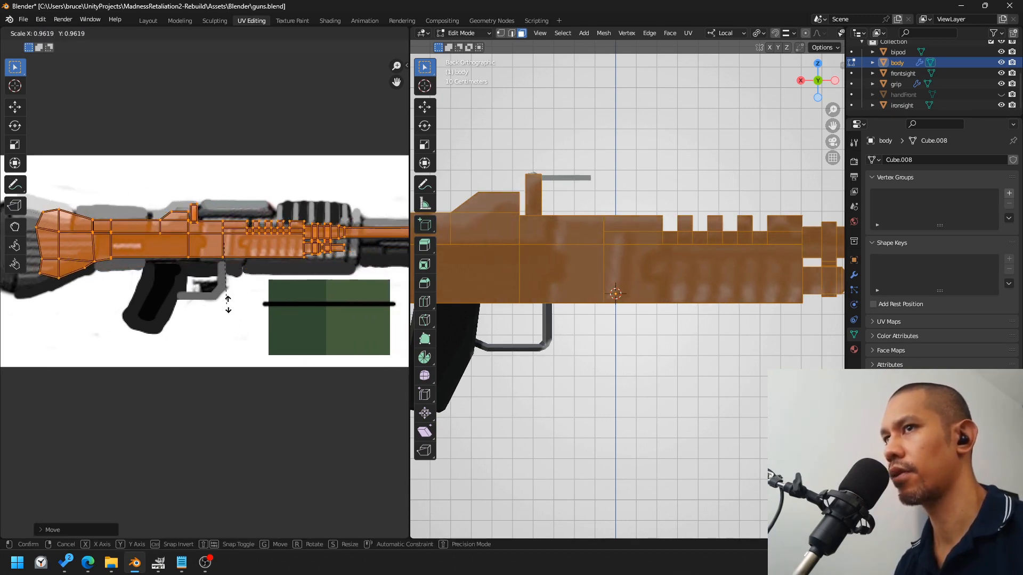
pyautogui.click(288, 306)
pyautogui.press('g')
pyautogui.click(291, 305)
pyautogui.press('Tab')
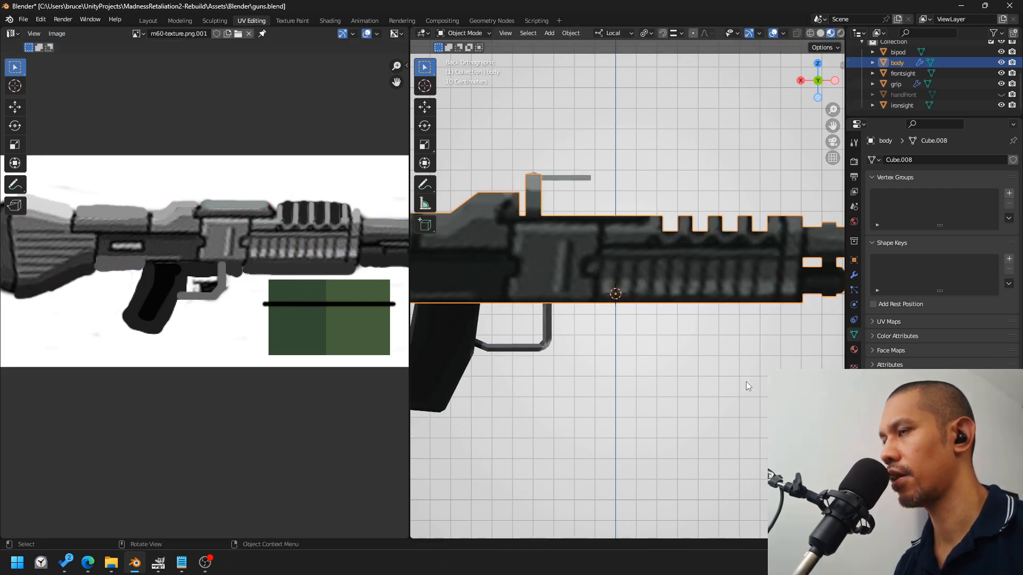
# Step: Set the width type of the body's Bevel modifier to Absolute
pyautogui.scroll(-2, 746, 382)
pyautogui.scroll(-2, 731, 341)
pyautogui.moveTo(731, 341); pyautogui.dragTo(735, 372, button='middle')
pyautogui.scroll(3, 735, 372)
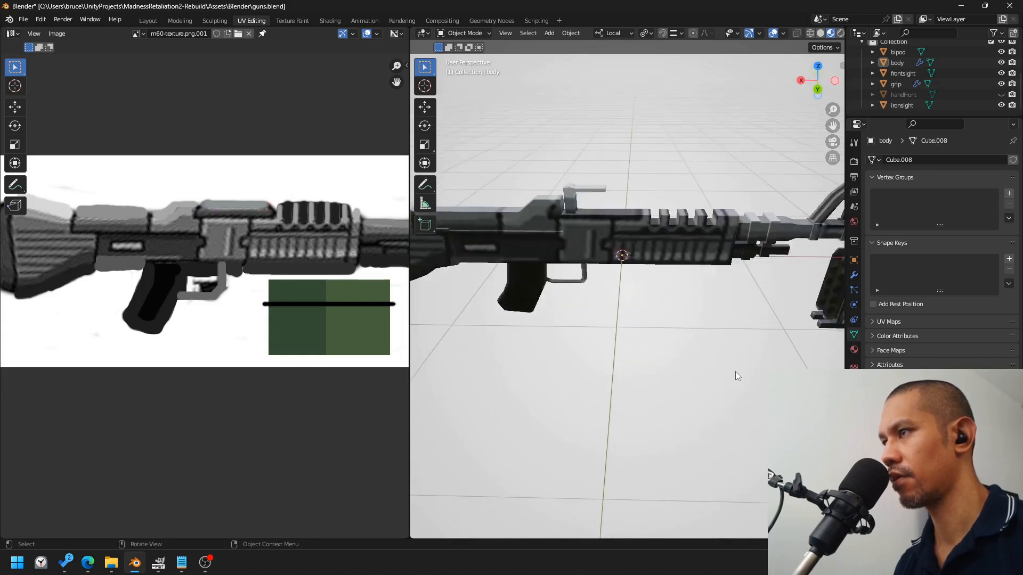
pyautogui.moveTo(773, 245); pyautogui.dragTo(730, 241, button='middle')
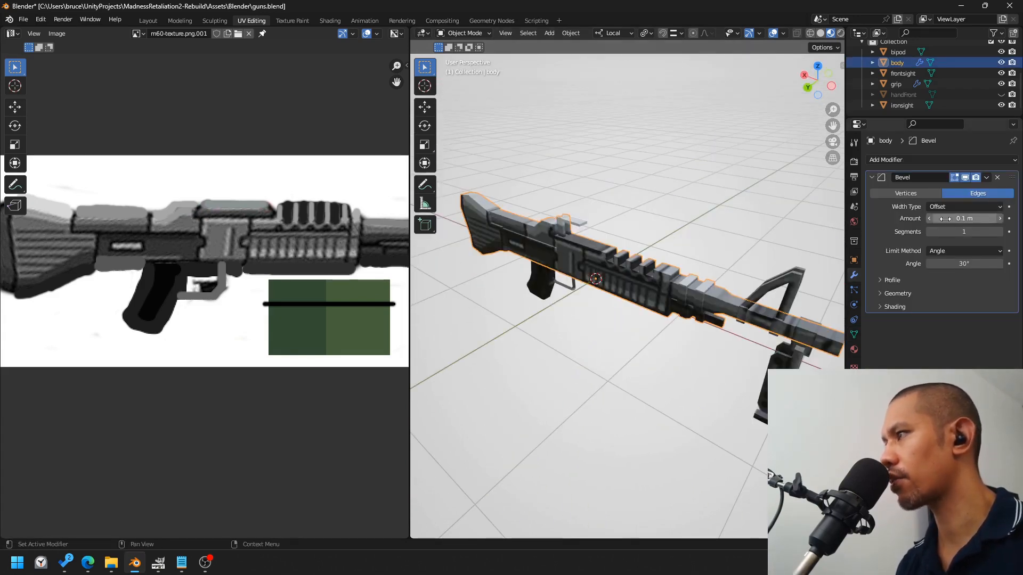
pyautogui.click(962, 208)
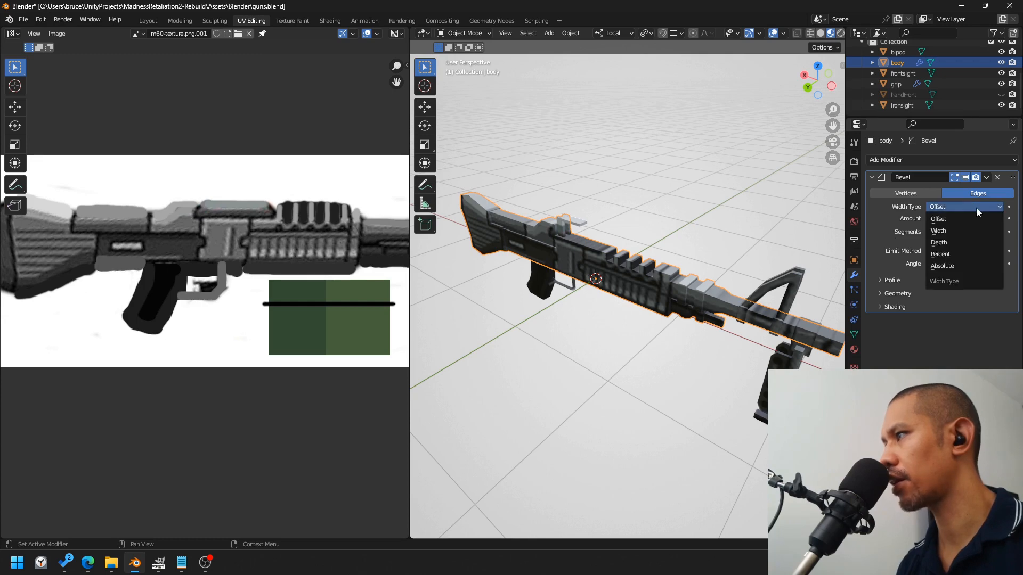
pyautogui.click(968, 267)
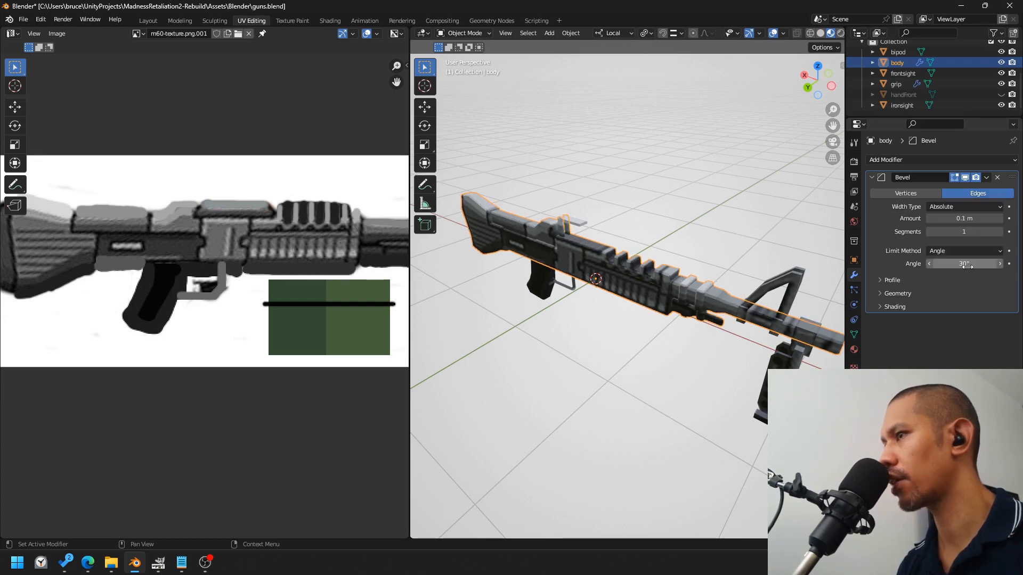
# Step: Examine the beveled notches on the body up close and the whole textured gun in the Layout workspace
pyautogui.scroll(2, 714, 335)
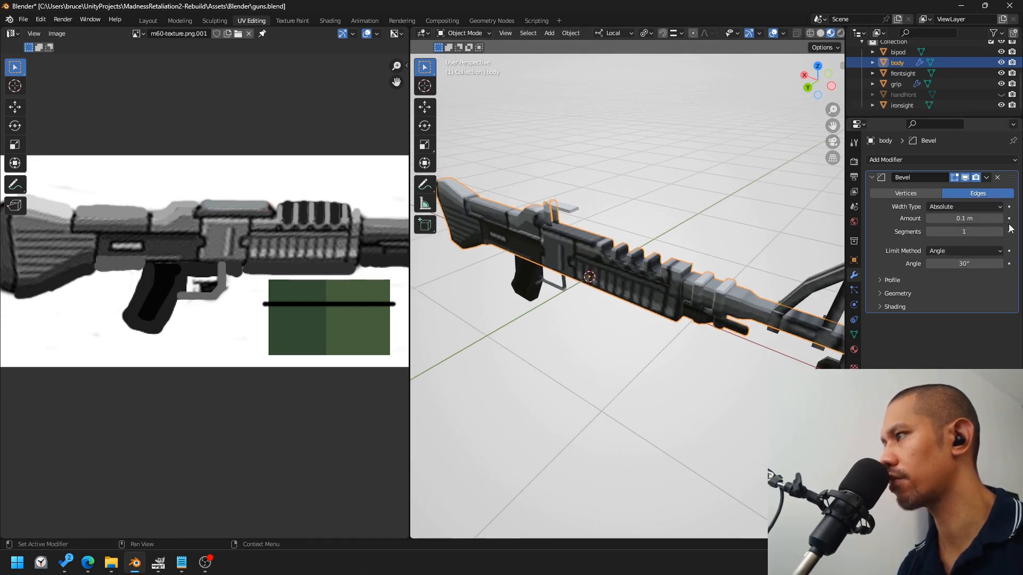
pyautogui.moveTo(615, 249); pyautogui.dragTo(629, 247, button='middle')
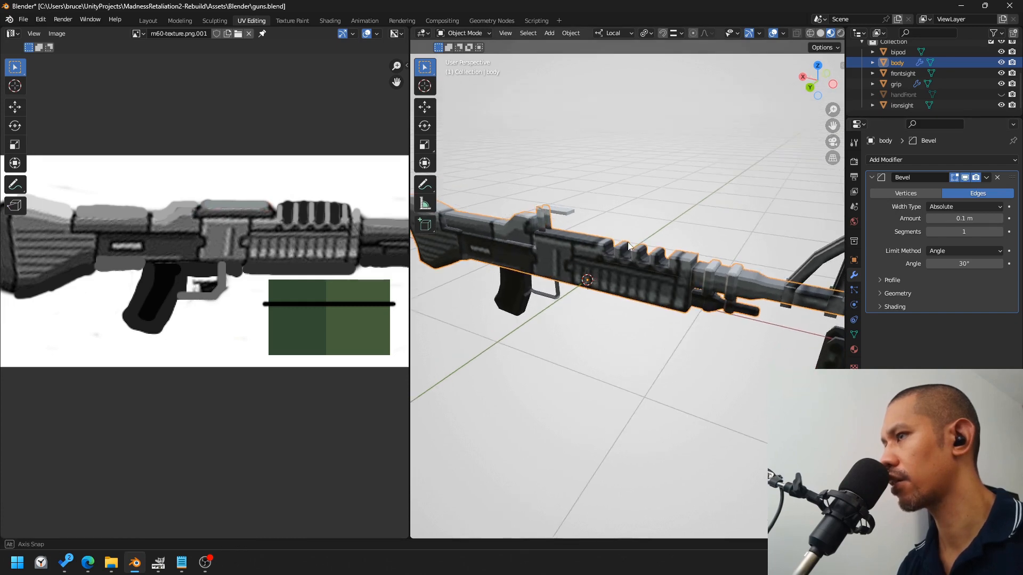
pyautogui.scroll(5, 627, 250)
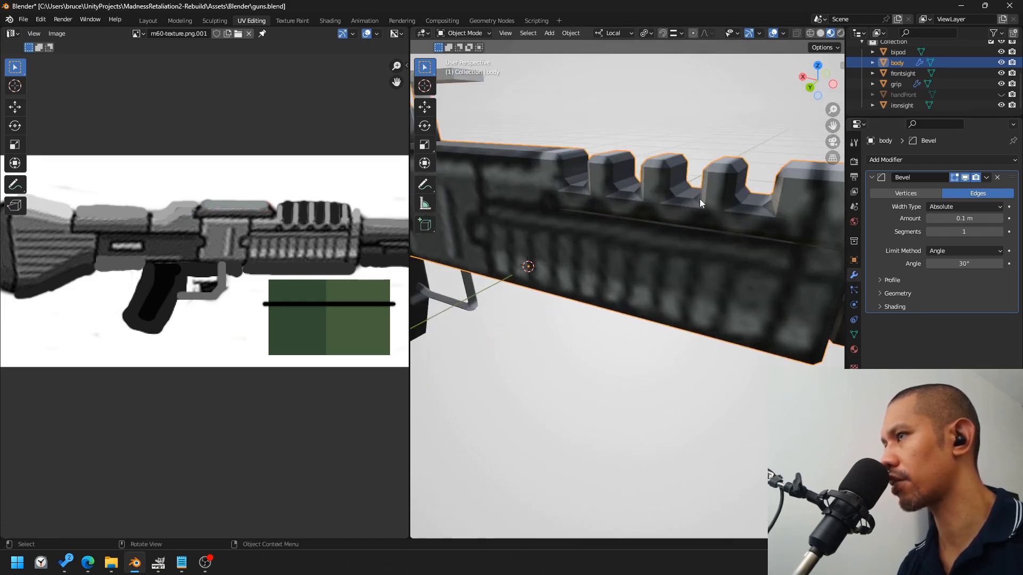
pyautogui.scroll(-3, 654, 222)
pyautogui.click(148, 21)
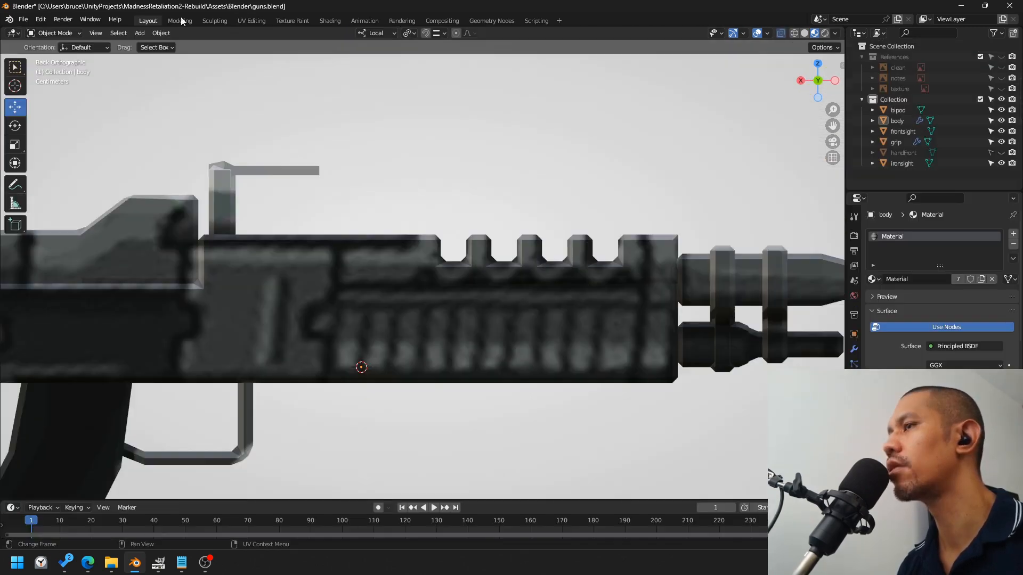
pyautogui.scroll(-4, 561, 184)
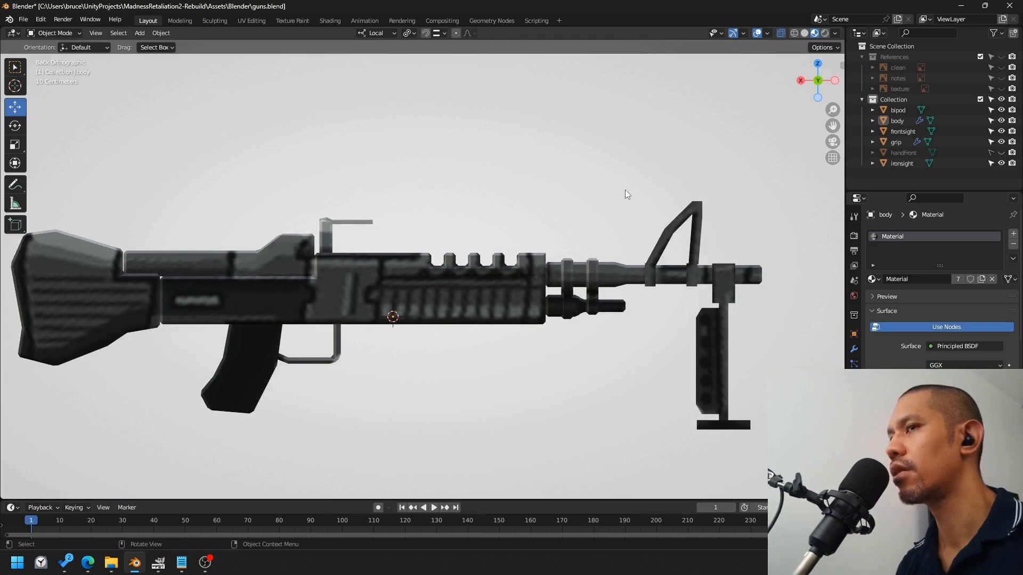
pyautogui.moveTo(625, 190); pyautogui.dragTo(620, 164, button='middle')
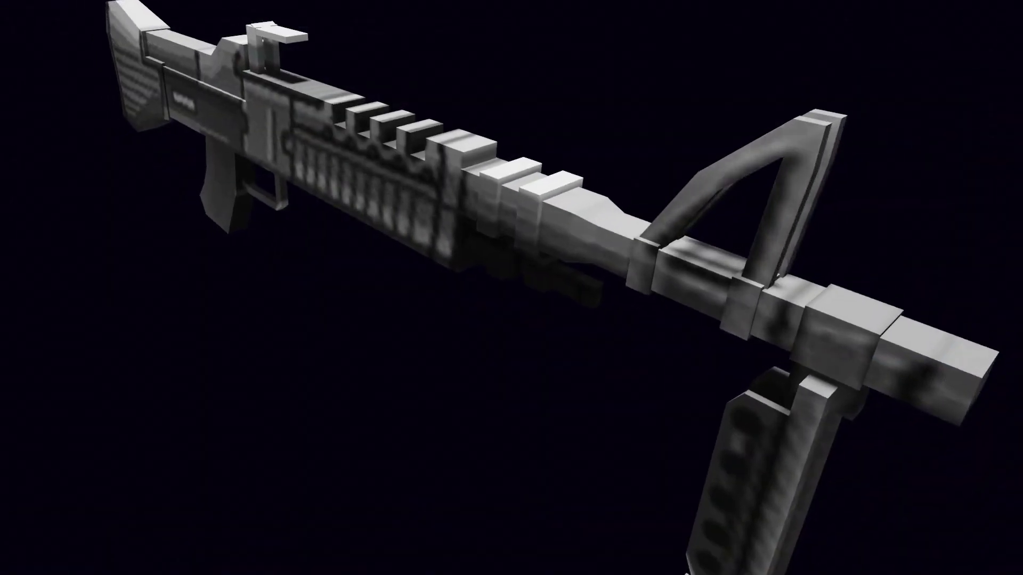